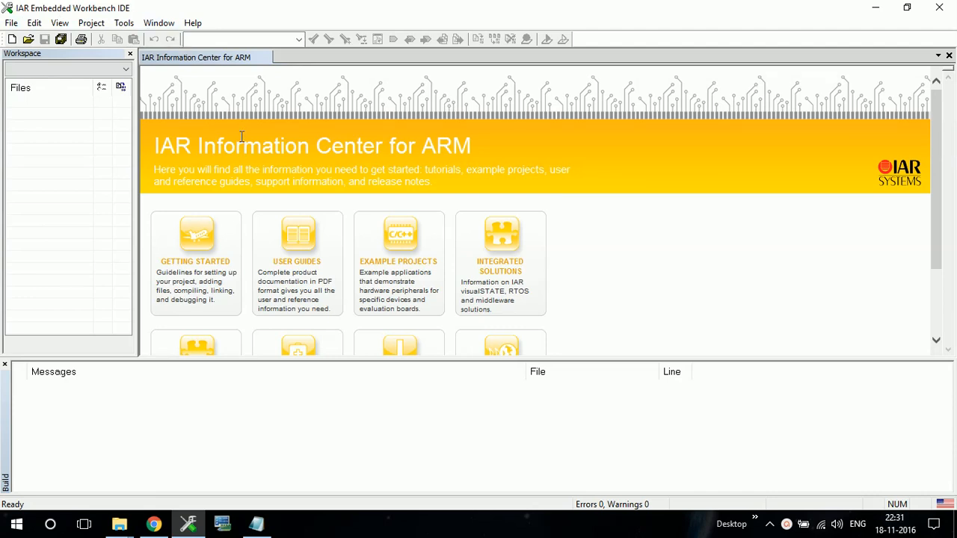
Step: Start a new ARM project based on the C main template
left_click(102, 24)
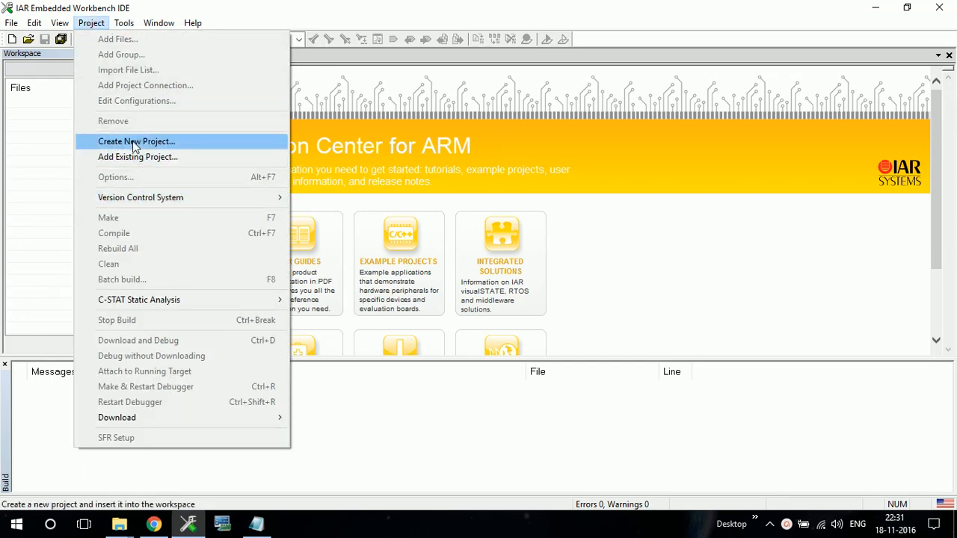
left_click(133, 141)
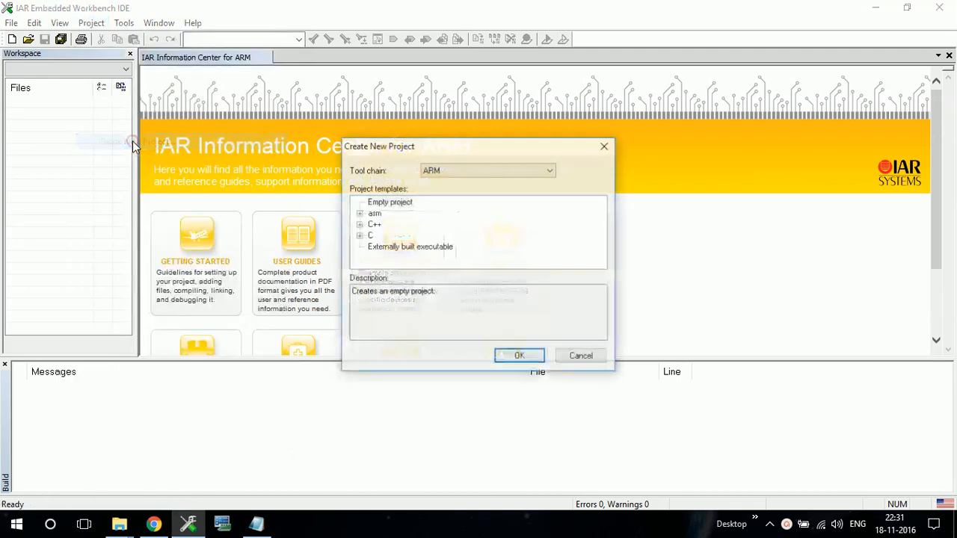
left_click(364, 237)
left_click(387, 247)
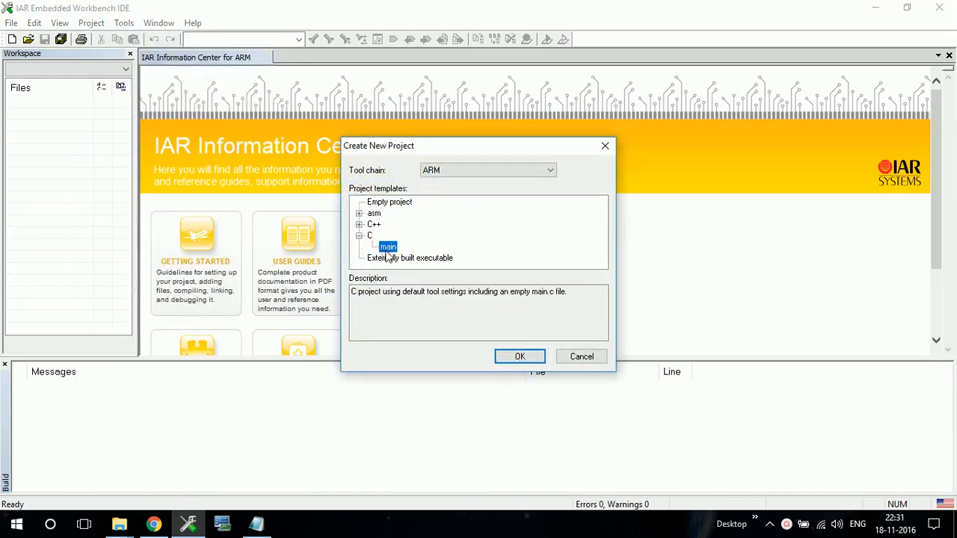
left_click(521, 358)
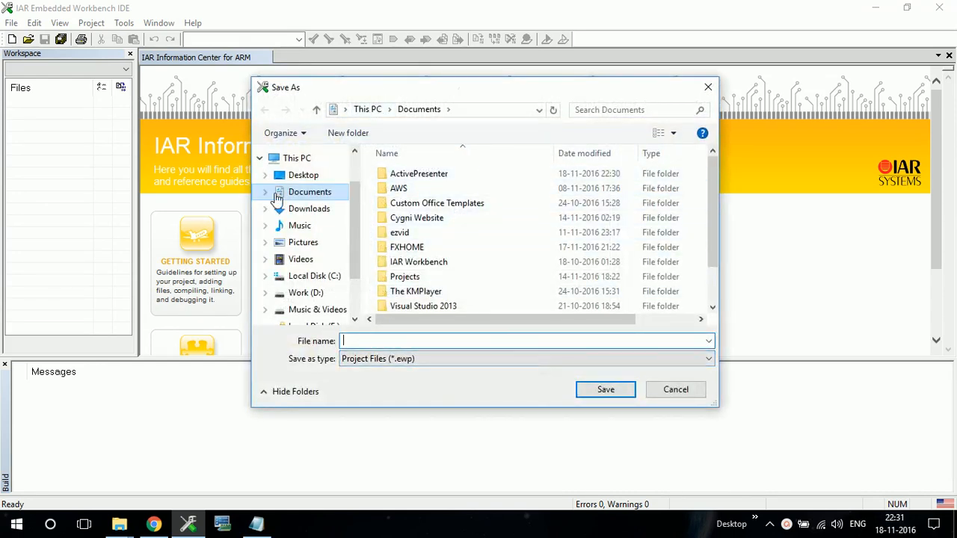
Step: Create a folder named Project on the Desktop as the save location and open it
left_click(315, 177)
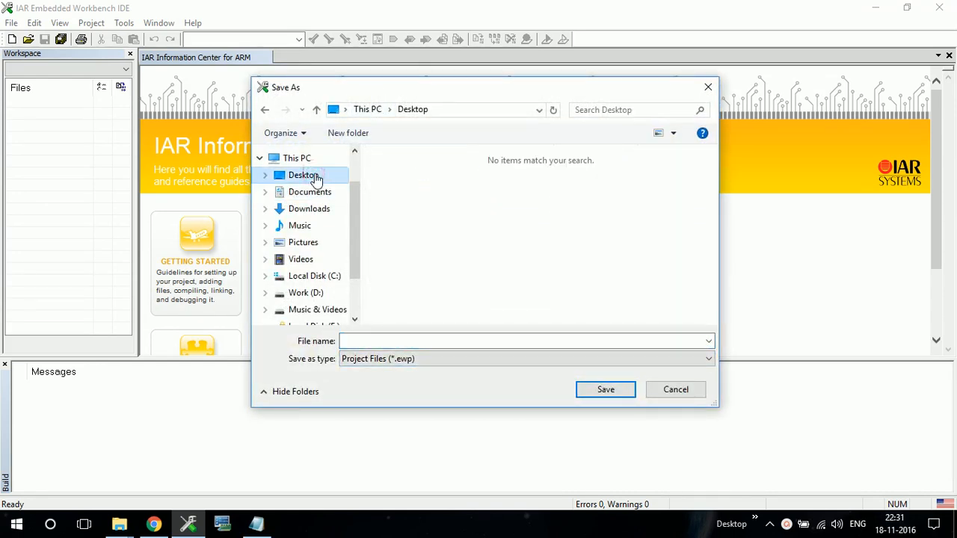
left_click(293, 161)
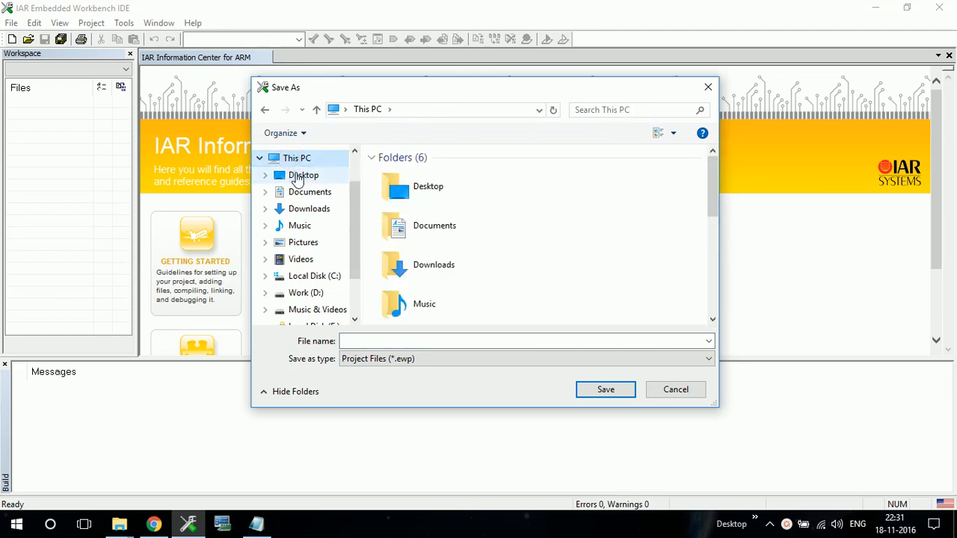
left_click(297, 178)
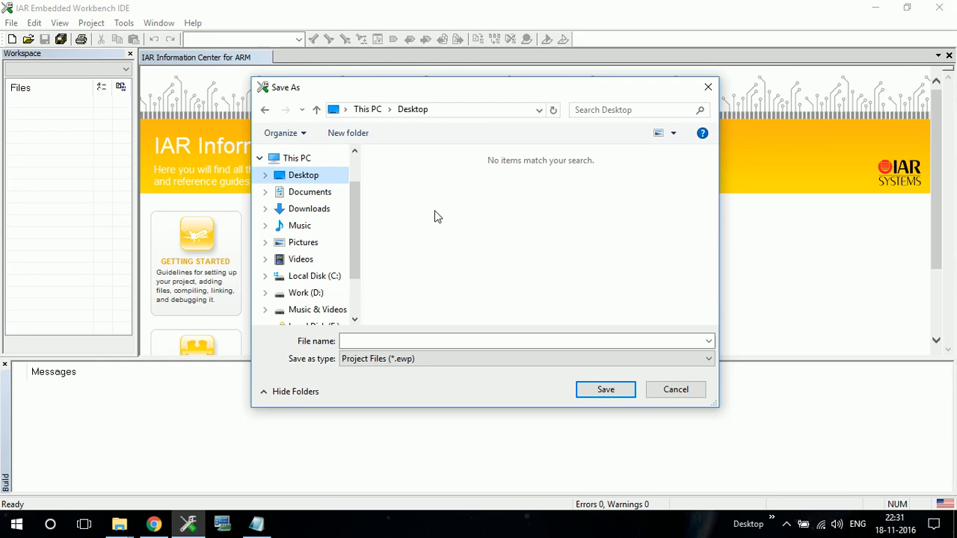
left_click(354, 139)
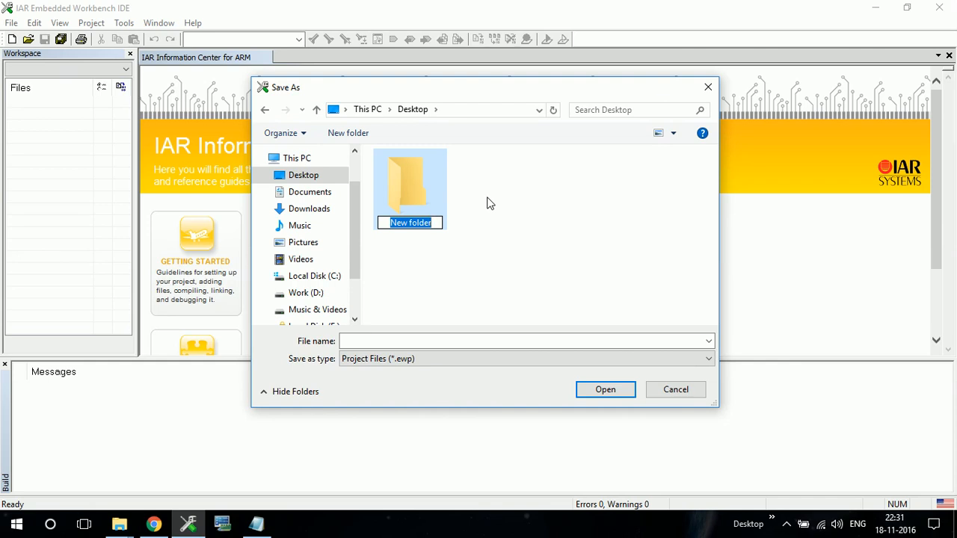
type("Projects-1")
key("BackSpace")
key("BackSpace")
key("BackSpace")
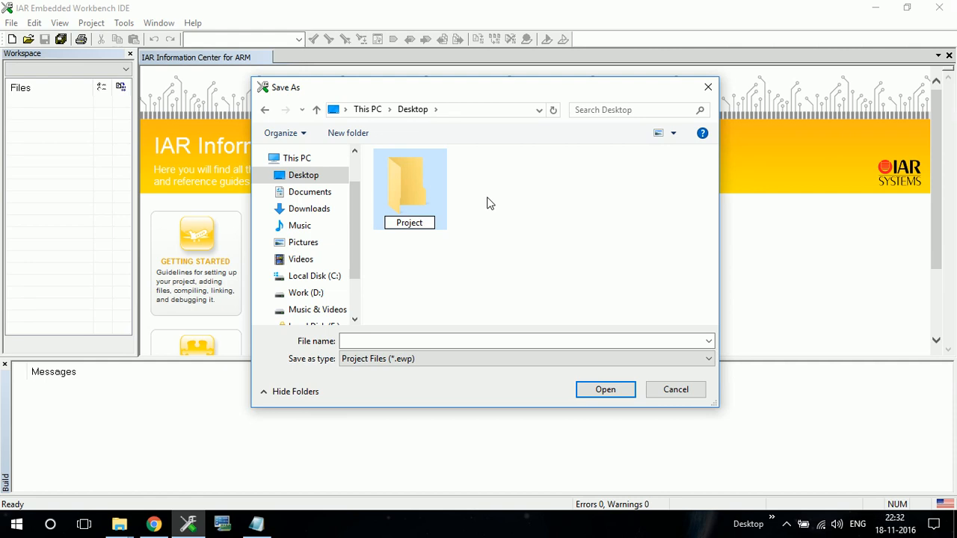
left_click(418, 187)
double_click(419, 186)
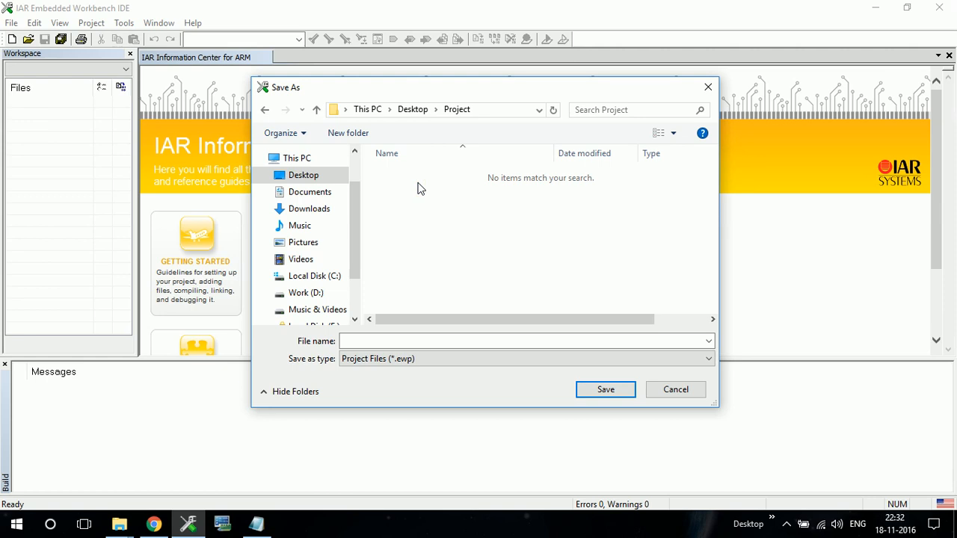
Step: Create a subfolder named EWARM inside the Project folder and open it
left_click(350, 136)
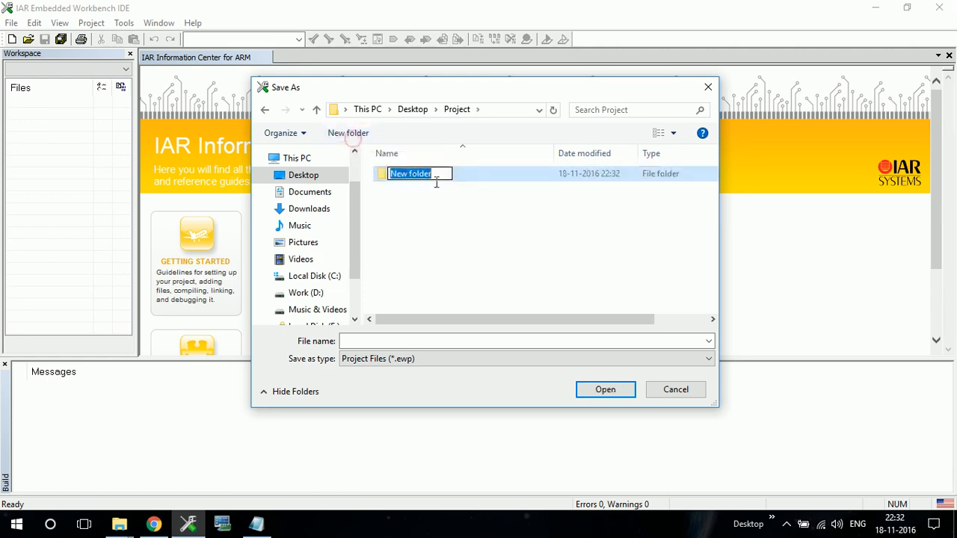
type("EWARM")
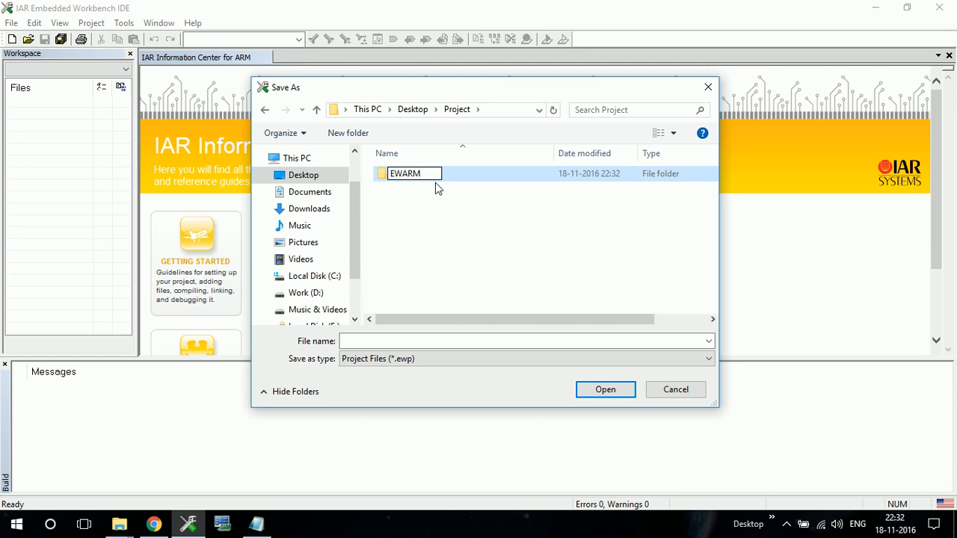
left_click(453, 182)
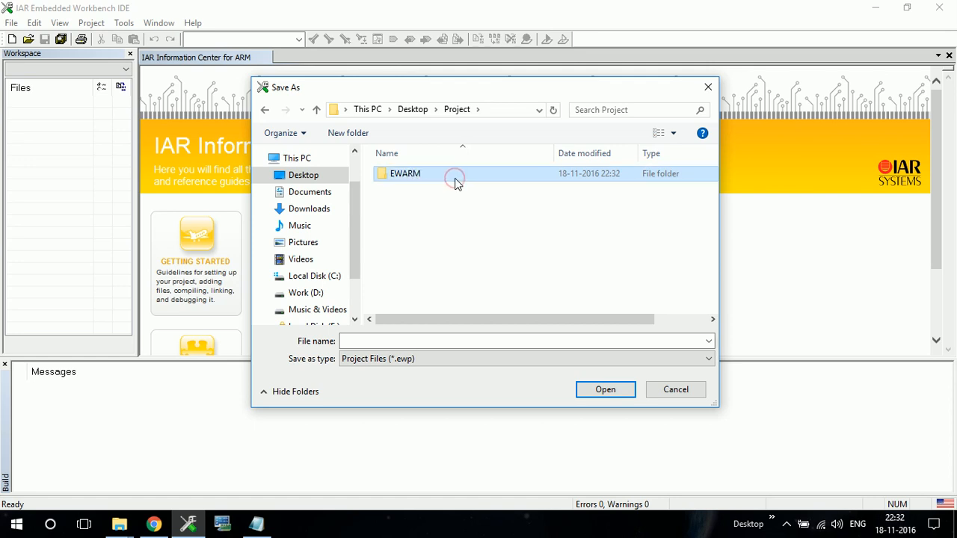
double_click(423, 176)
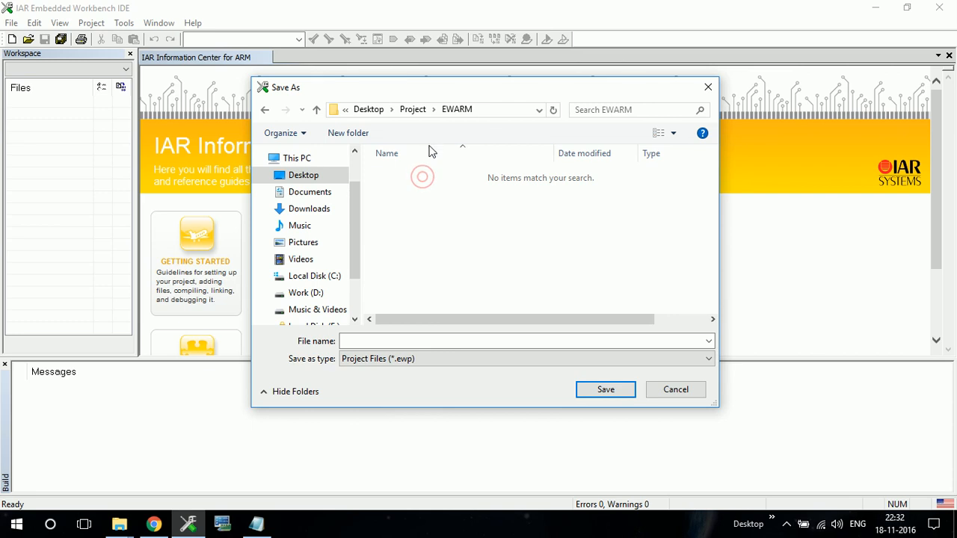
left_click(415, 110)
left_click(413, 172)
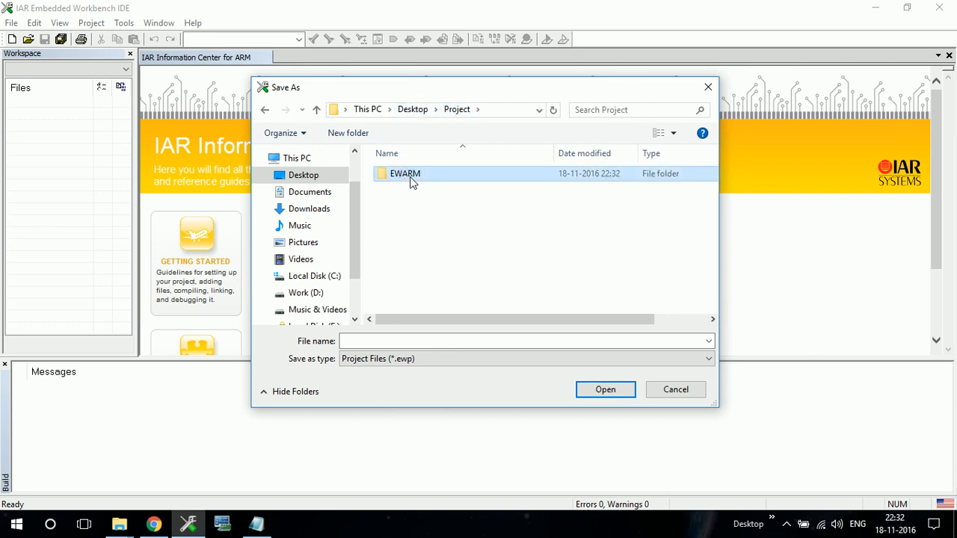
double_click(410, 176)
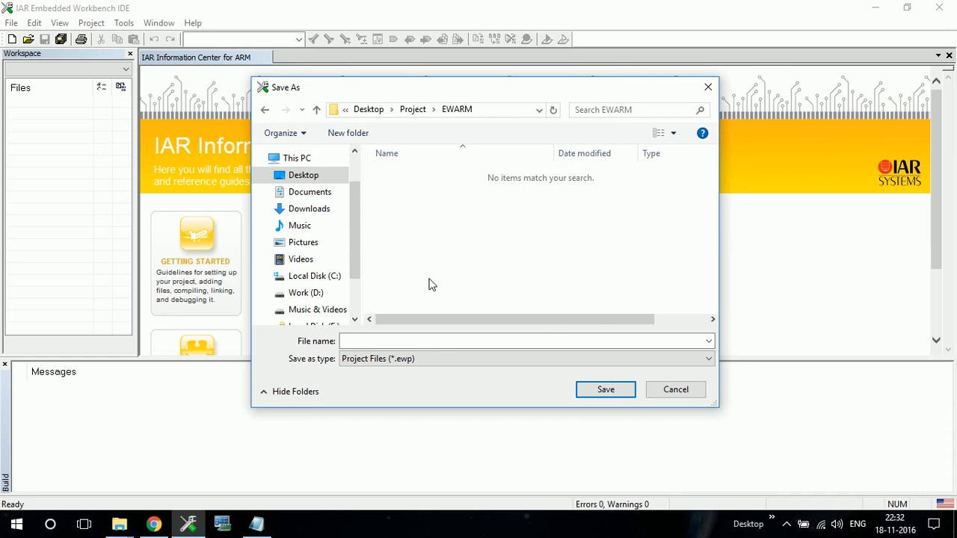
Step: Save the new project file as project in the EWARM folder
left_click(402, 342)
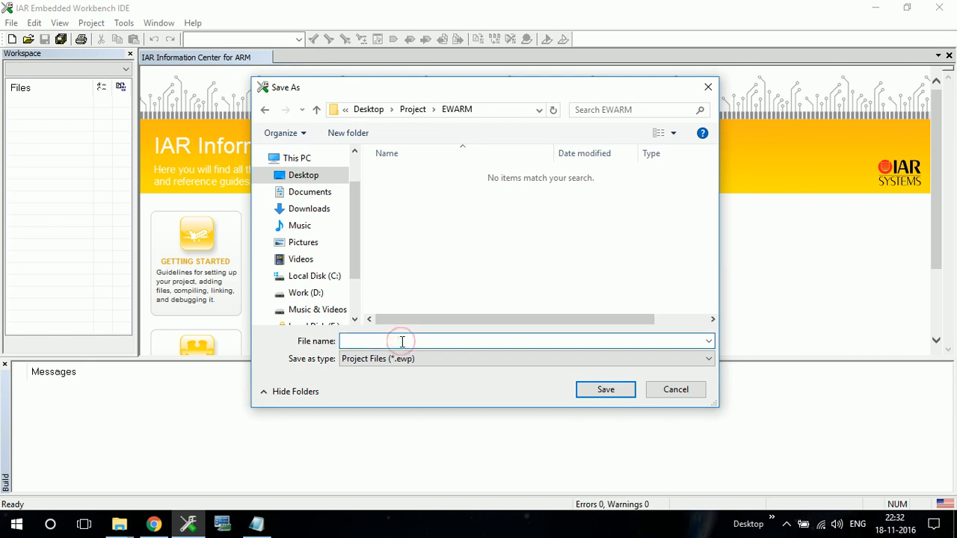
type("projects")
key("BackSpace")
left_click(612, 393)
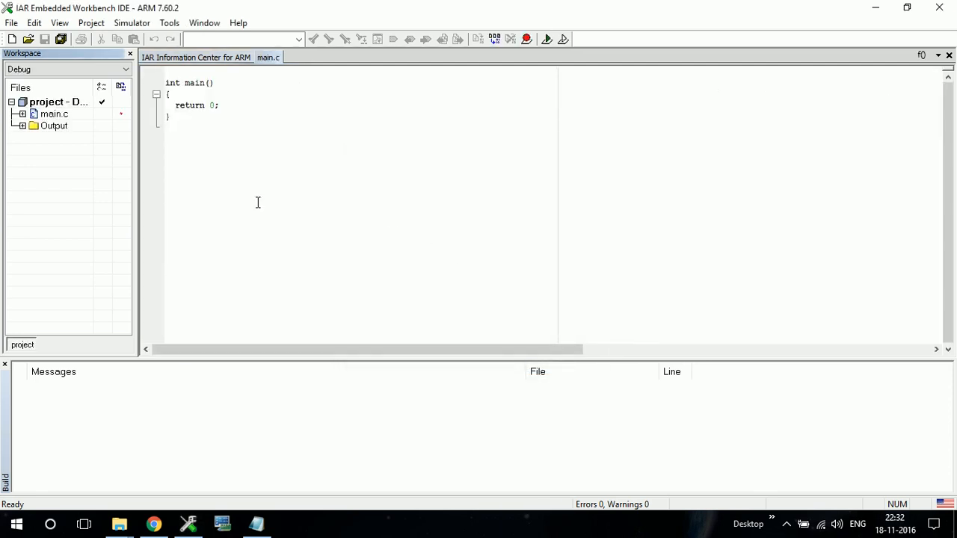
Step: Close the IAR Information Center for ARM page, leaving main.c open
left_click(258, 202)
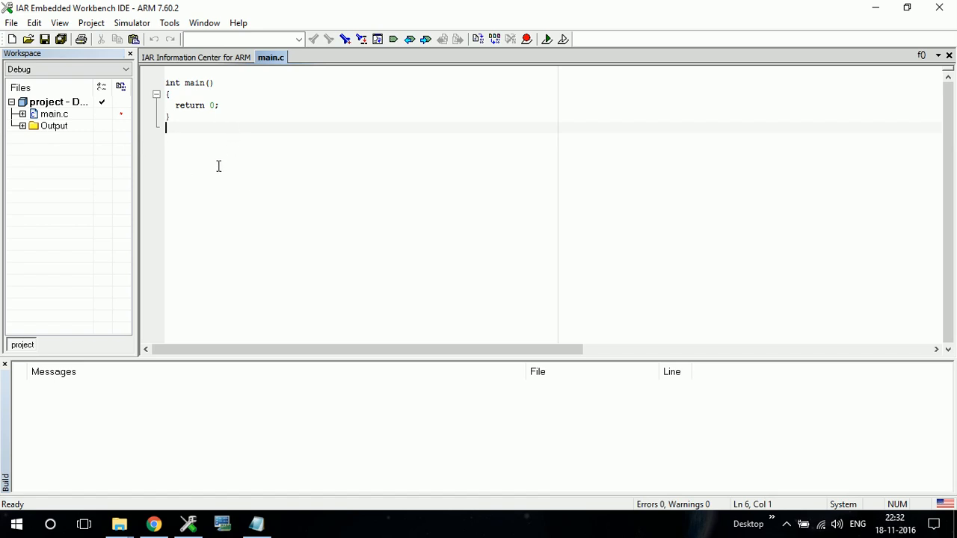
left_click(214, 60)
left_click(949, 55)
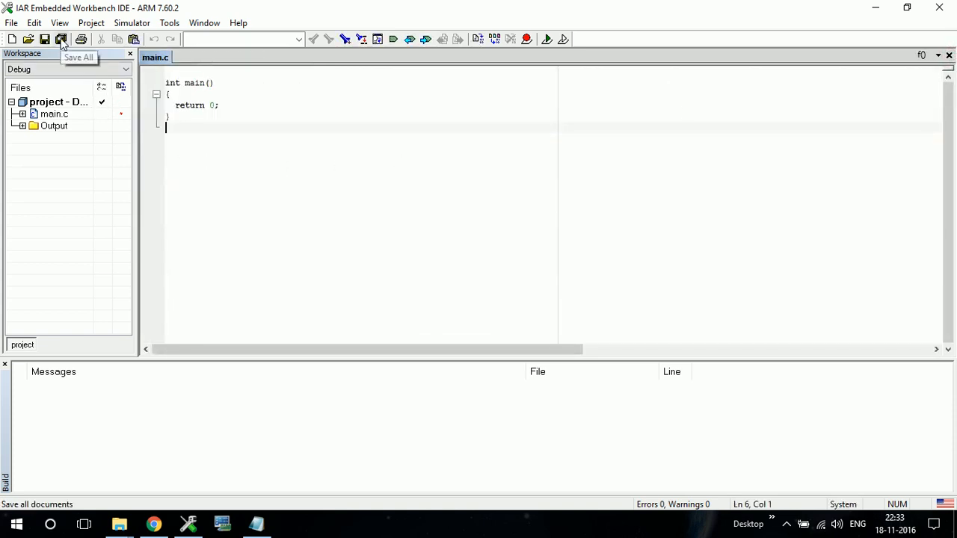
Step: Save all documents and save the workspace as project in the EWARM folder
left_click(11, 23)
mouse_move(34, 22)
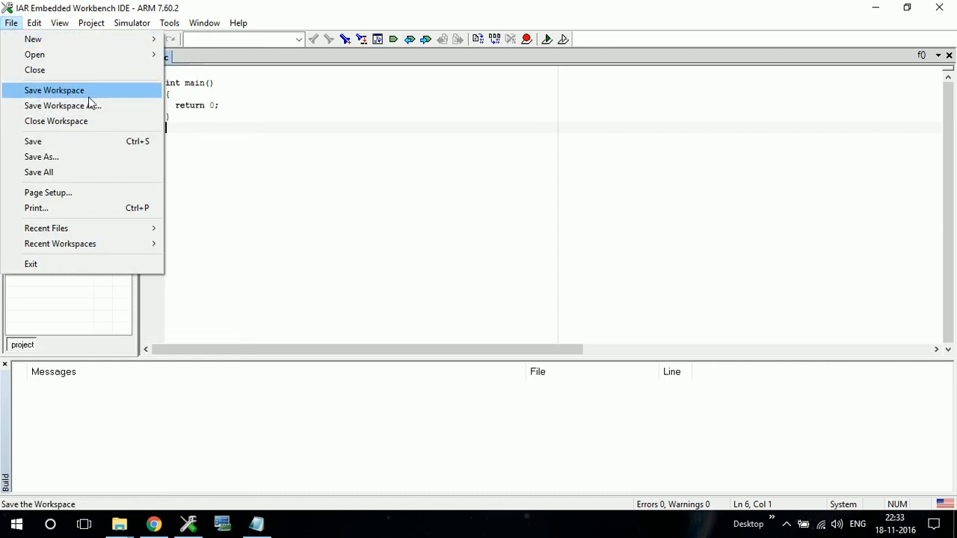
left_click(239, 122)
left_click(62, 40)
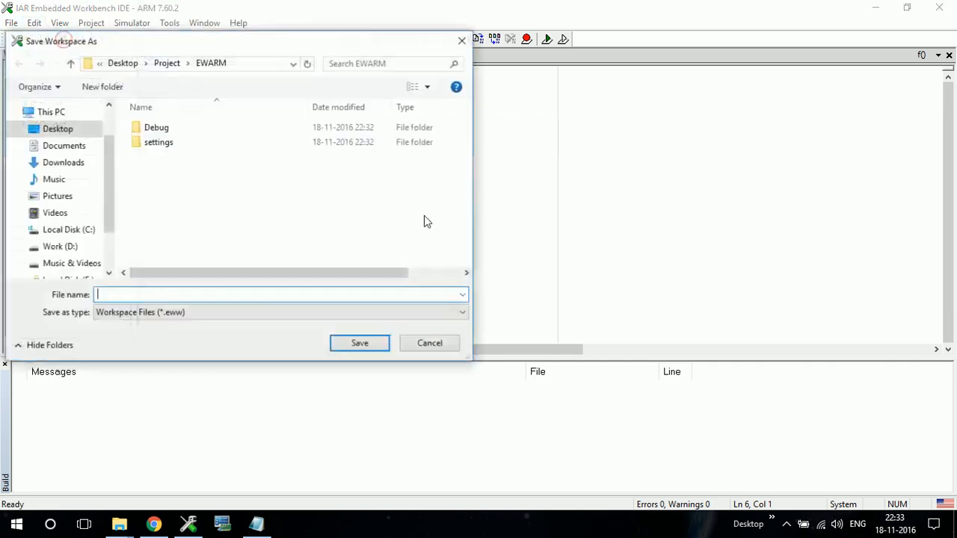
left_click(198, 293)
type("prject.ewp")
key("BackSpace")
key("BackSpace")
key("BackSpace")
key("BackSpace")
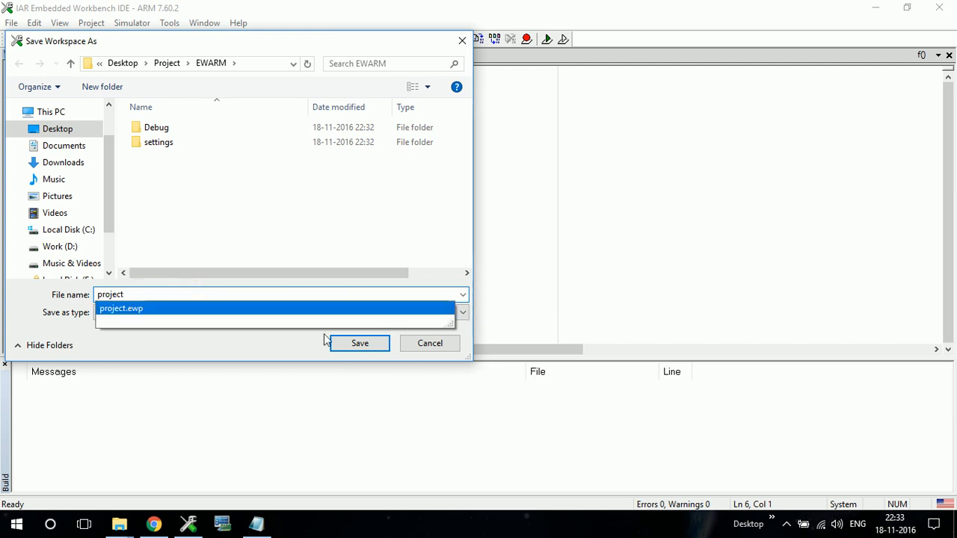
left_click(359, 349)
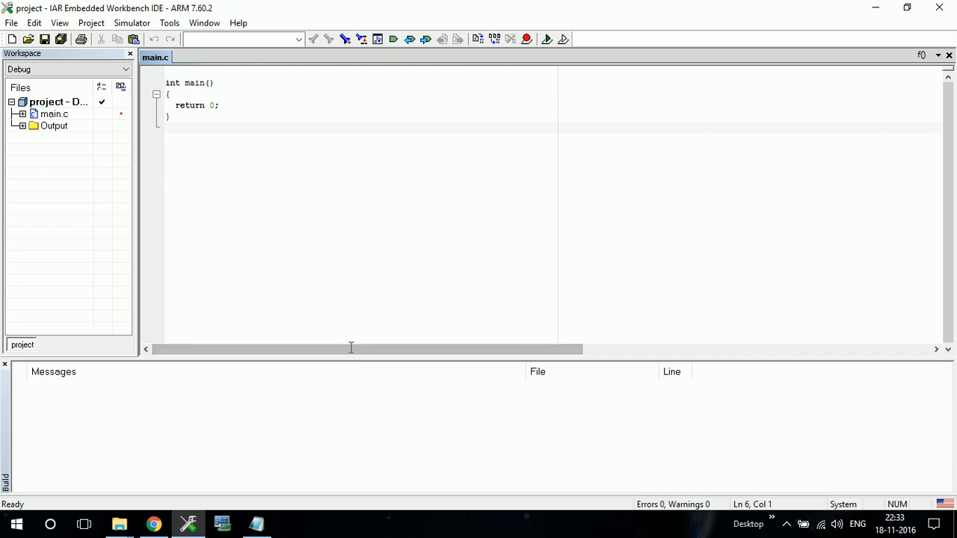
Step: Switch to Configuration.txt in Notepad and review its library file list, folder tree and project settings instructions
left_click(257, 527)
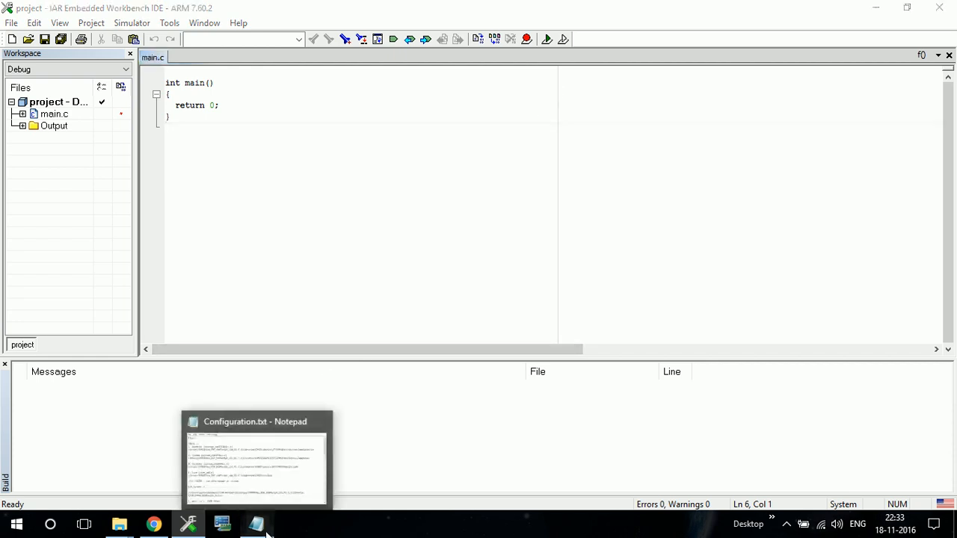
left_click_drag(327, 172, 513, 89)
scroll(487, 174, "down", 15)
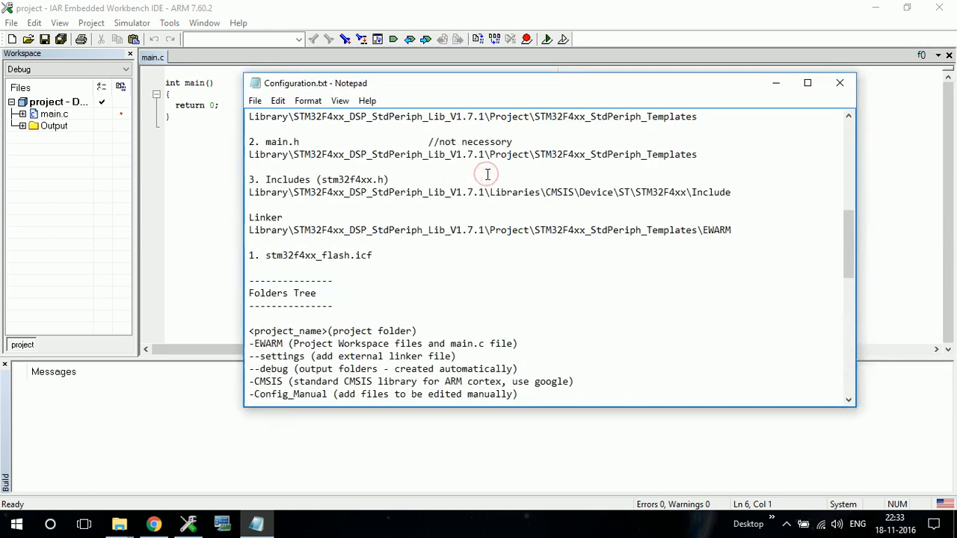
scroll(487, 173, "up", 13)
scroll(487, 173, "down", 8)
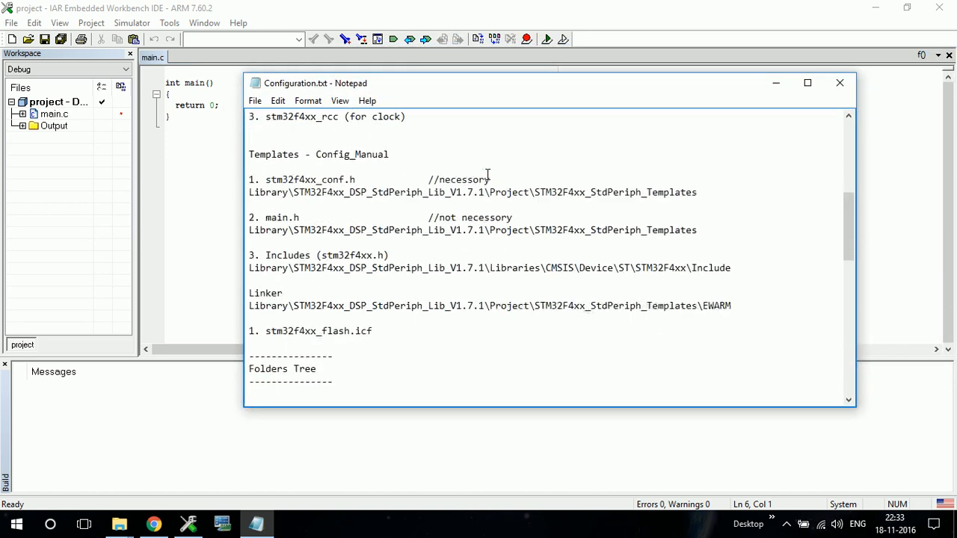
scroll(487, 174, "up", 9)
scroll(487, 174, "up", 1)
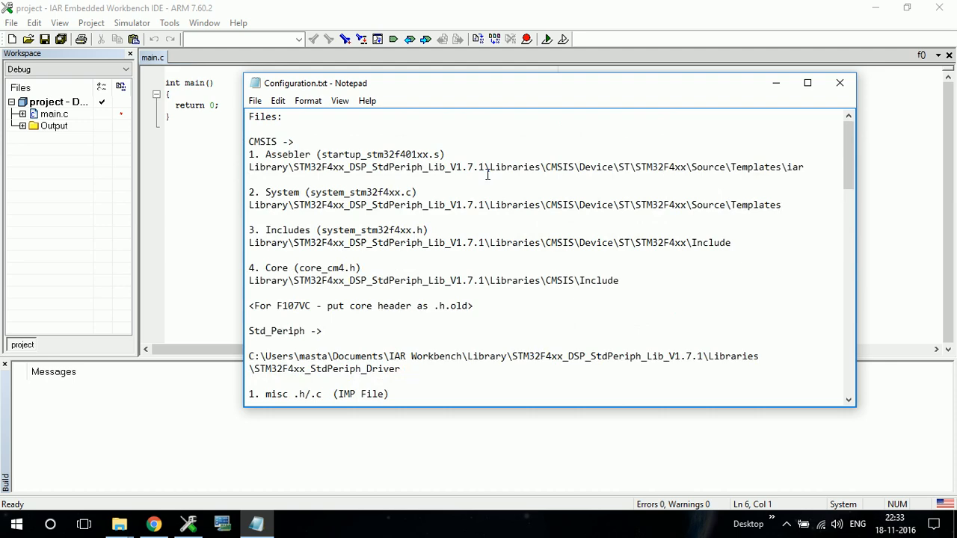
scroll(488, 174, "down", 16)
scroll(487, 174, "down", 5)
scroll(487, 174, "up", 14)
scroll(487, 175, "down", 9)
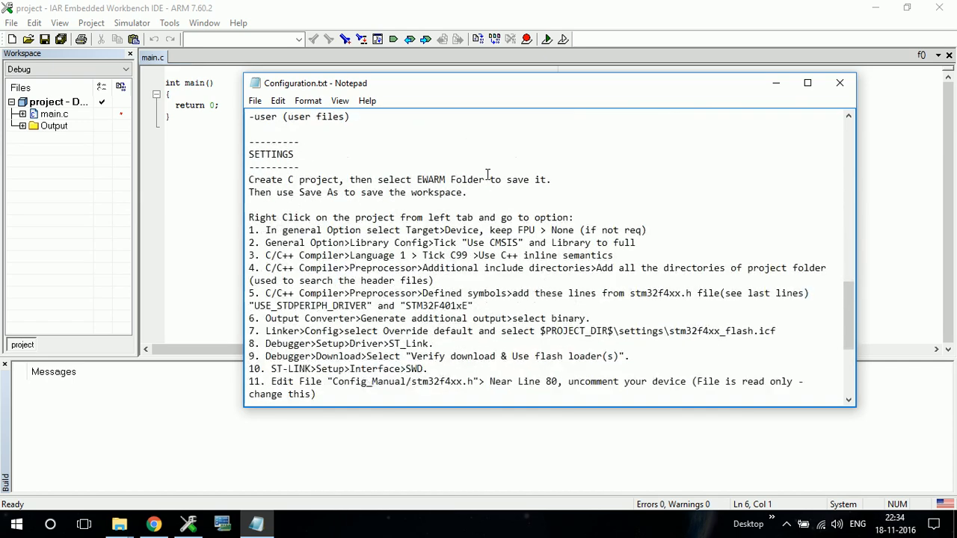
scroll(487, 174, "down", 5)
scroll(487, 174, "up", 14)
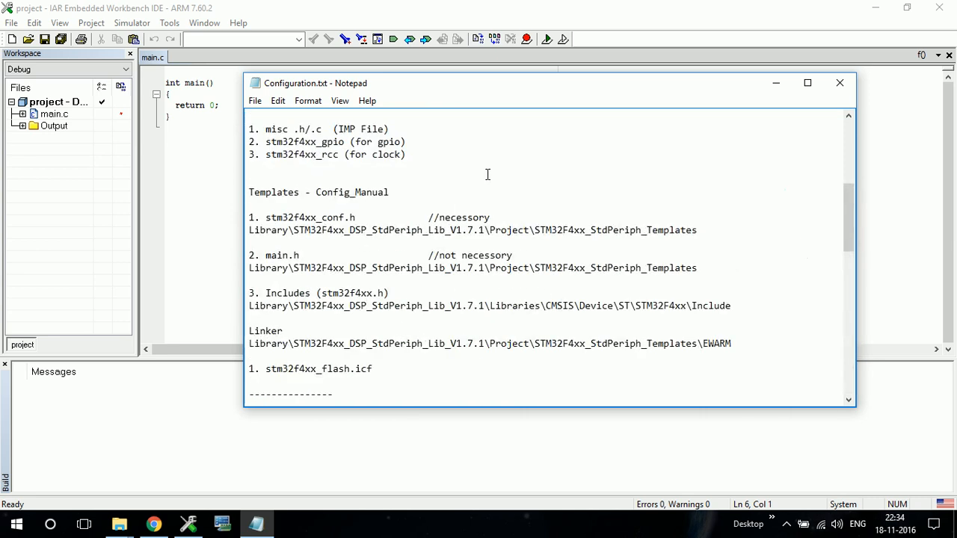
scroll(488, 175, "up", 3)
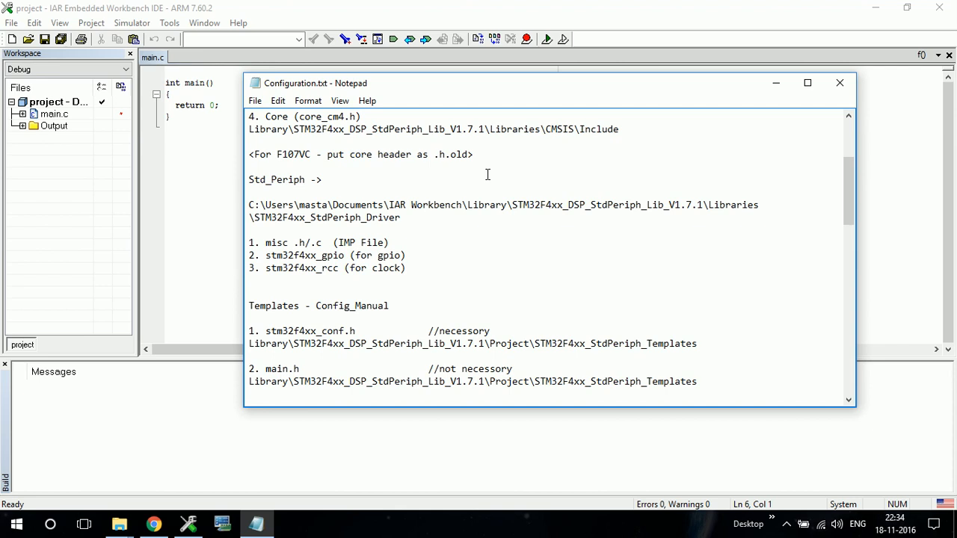
scroll(487, 174, "up", 4)
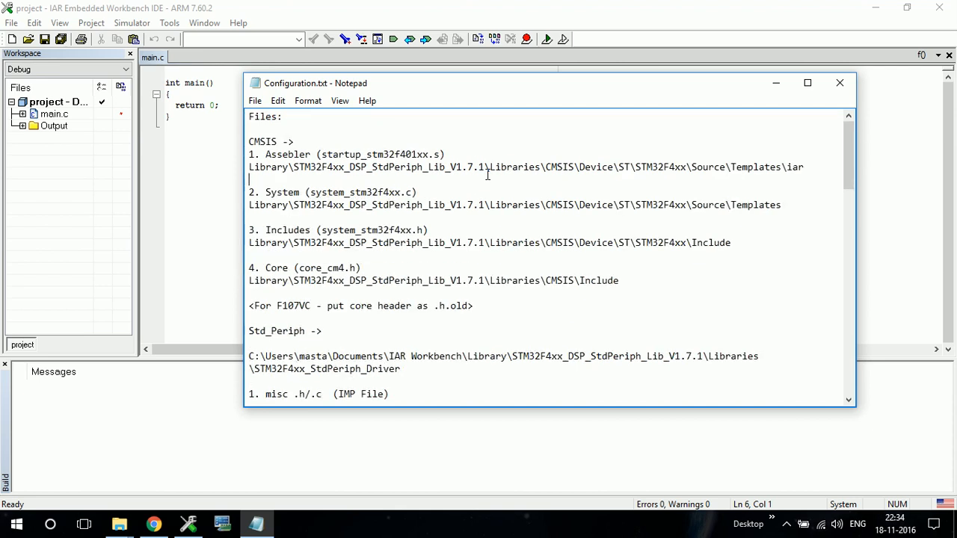
scroll(487, 174, "down", 10)
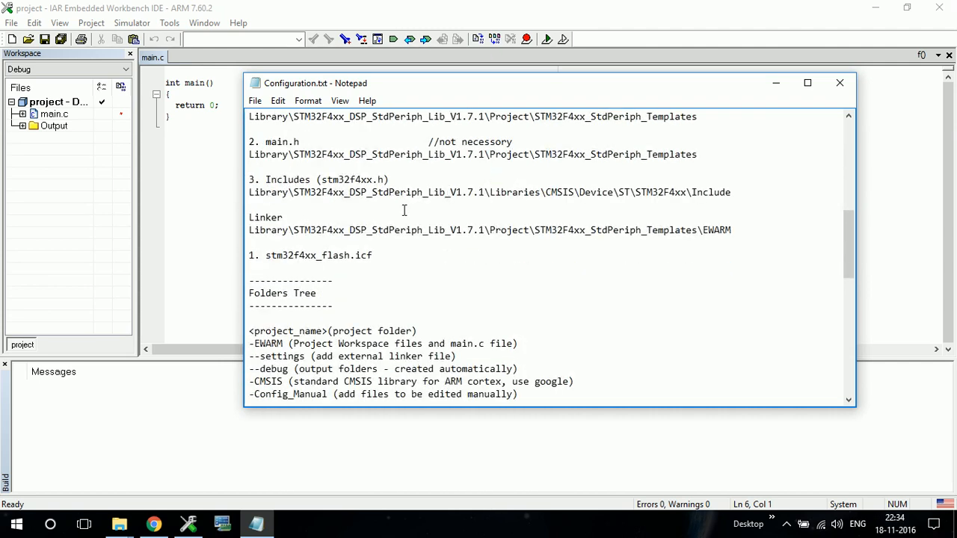
scroll(403, 209, "up", 10)
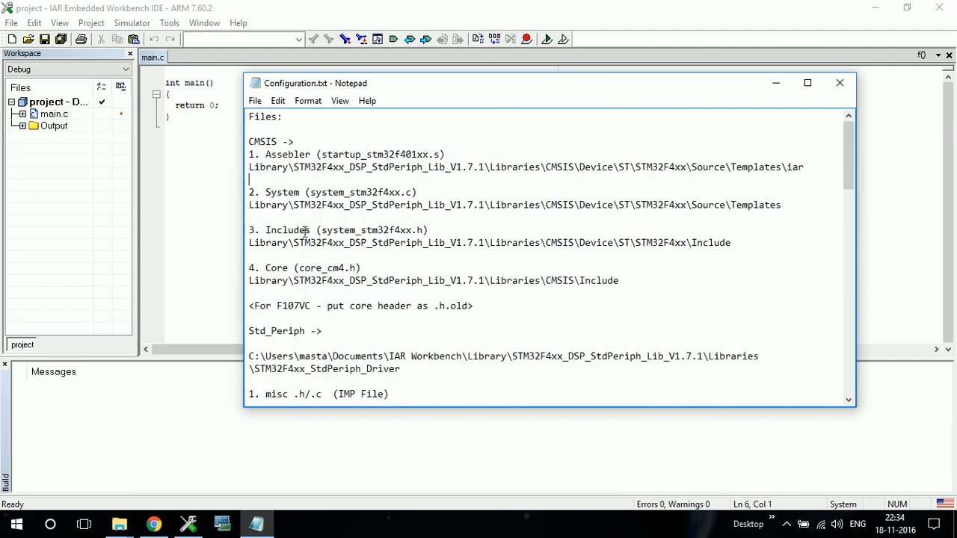
Step: Minimize the IAR project and UART_RX-TX windows and open the Project folder on the desktop
left_click(864, 11)
left_click(865, 11)
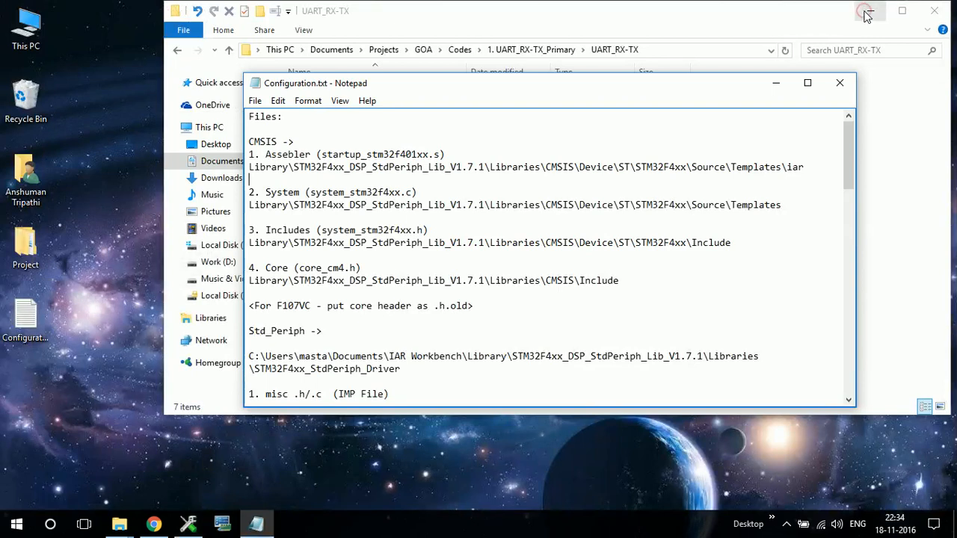
left_click(874, 11)
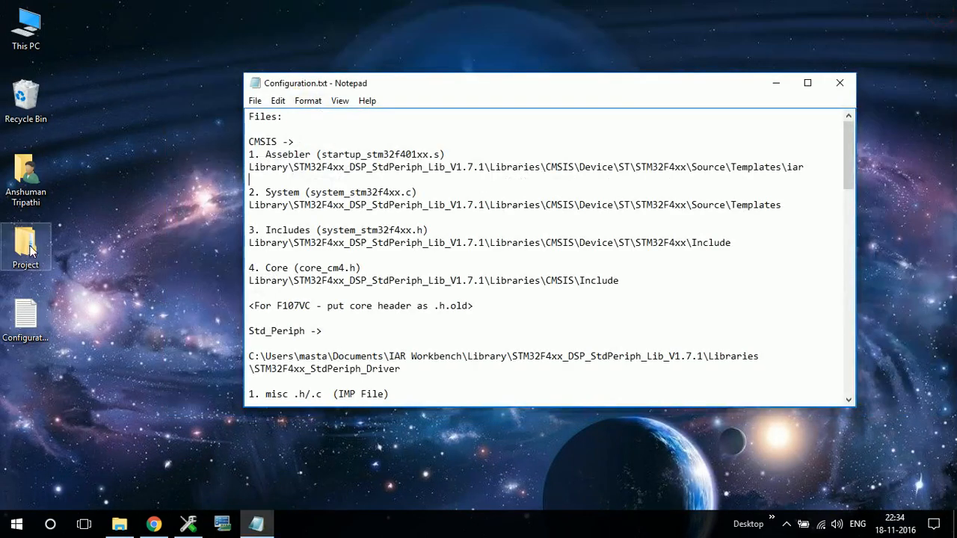
double_click(30, 252)
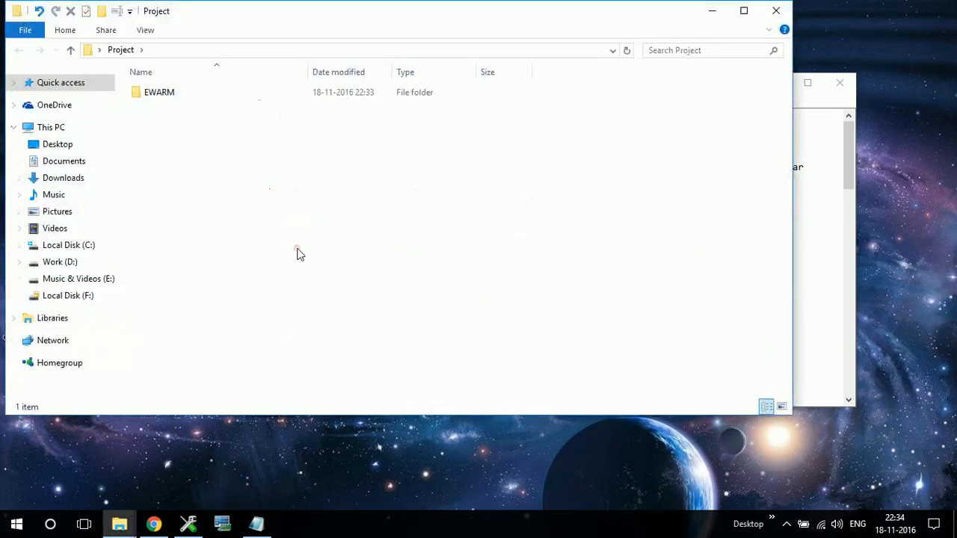
Step: Create a new folder named user inside the Project folder
right_click(482, 215)
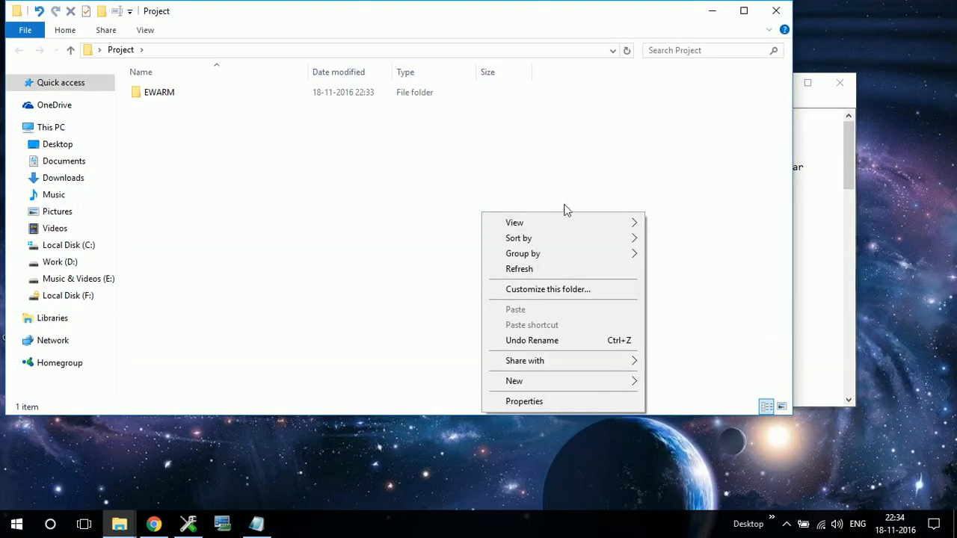
mouse_move(560, 379)
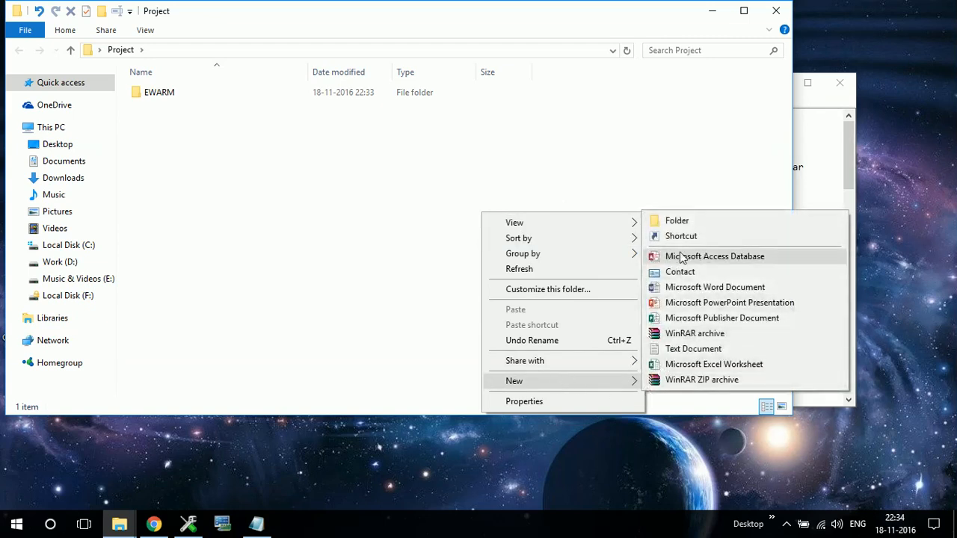
left_click(690, 225)
type("user")
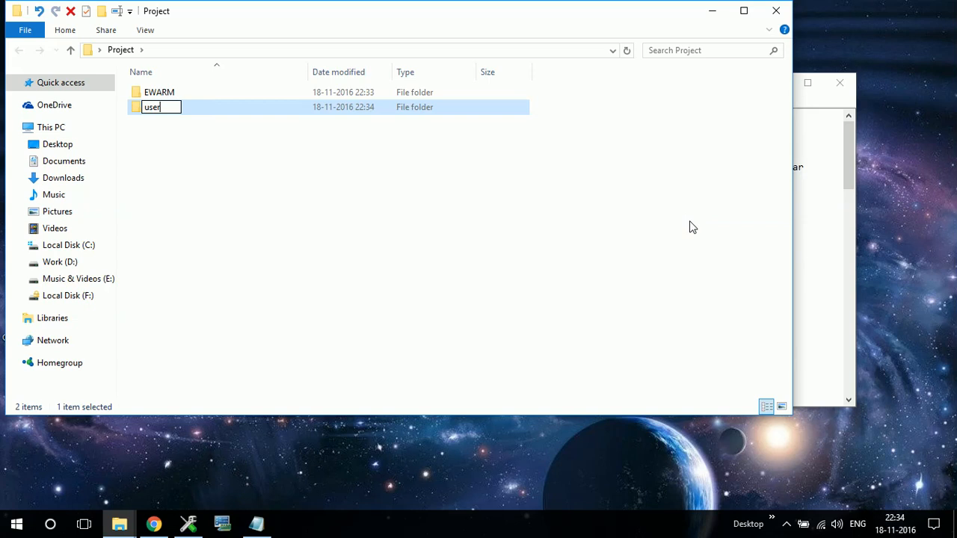
key("Return")
left_click(469, 165)
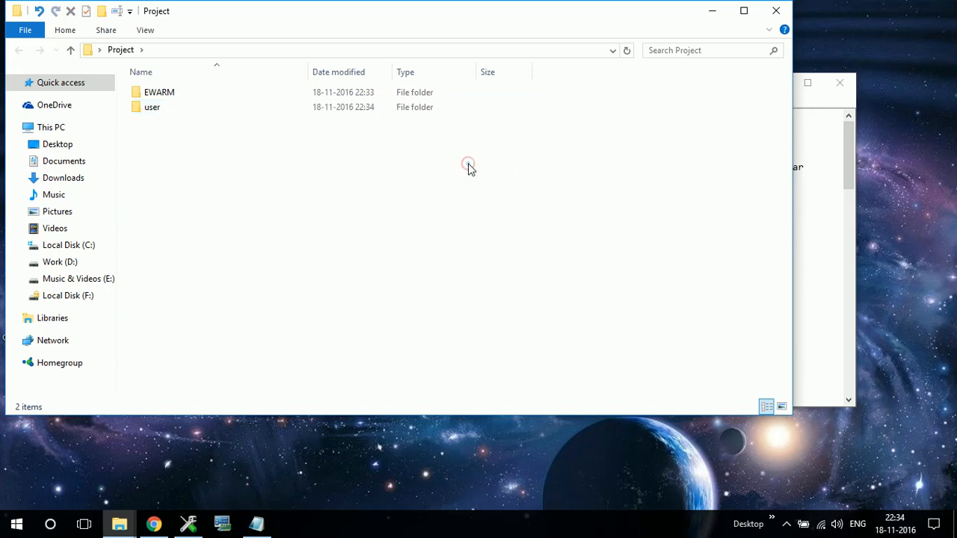
Step: Create a new folder named Std_Periph inside the Project folder
right_click(469, 165)
mouse_move(591, 340)
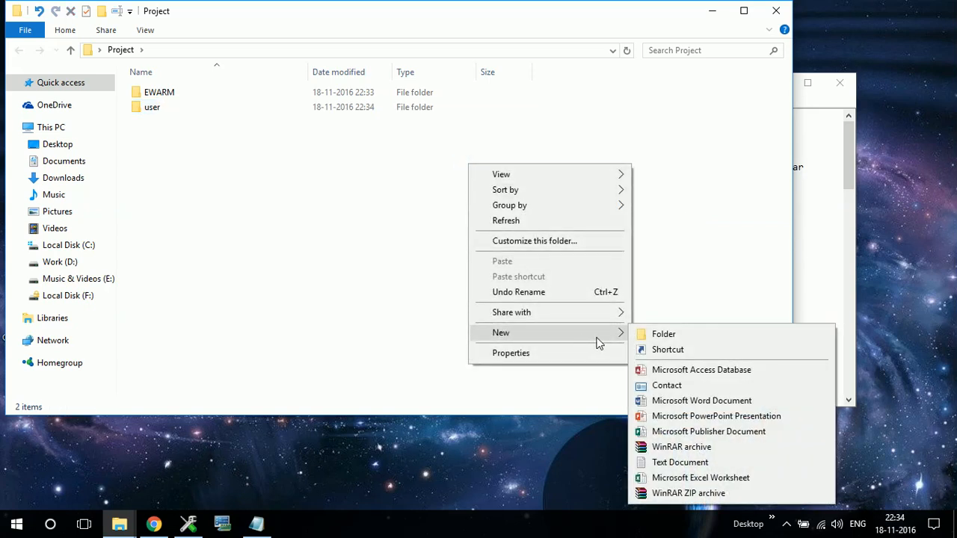
left_click(666, 336)
type("S")
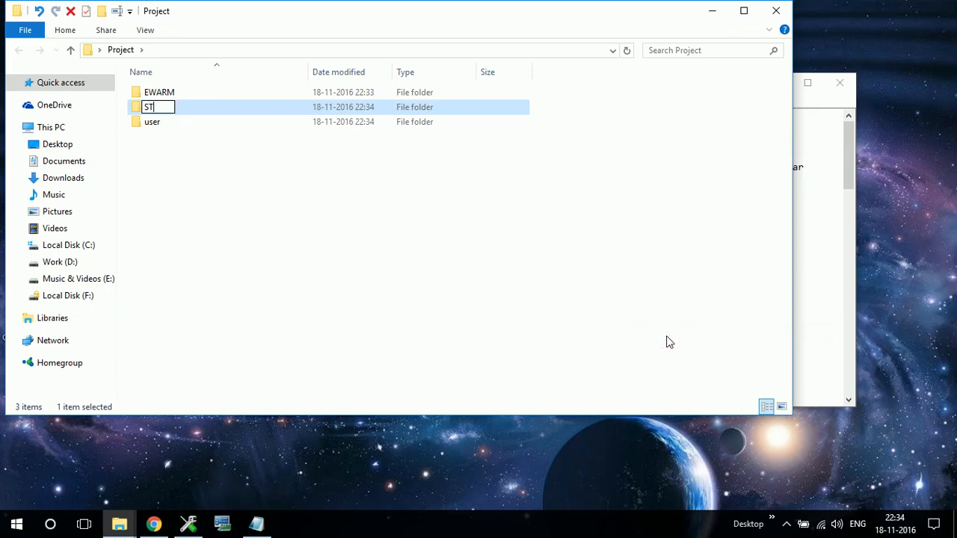
type("td_Periph")
key("Return")
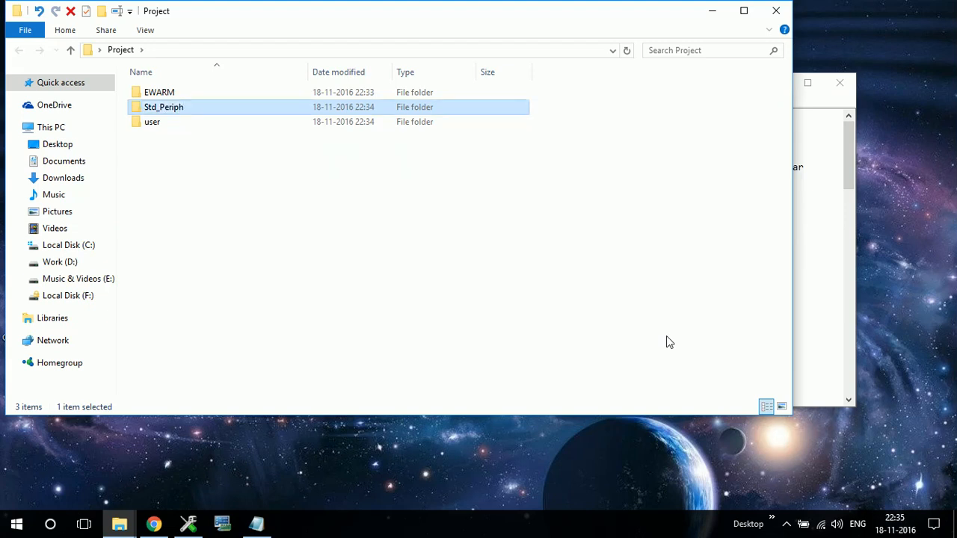
Step: Create a new folder named Manual_Config inside the Project folder
right_click(263, 233)
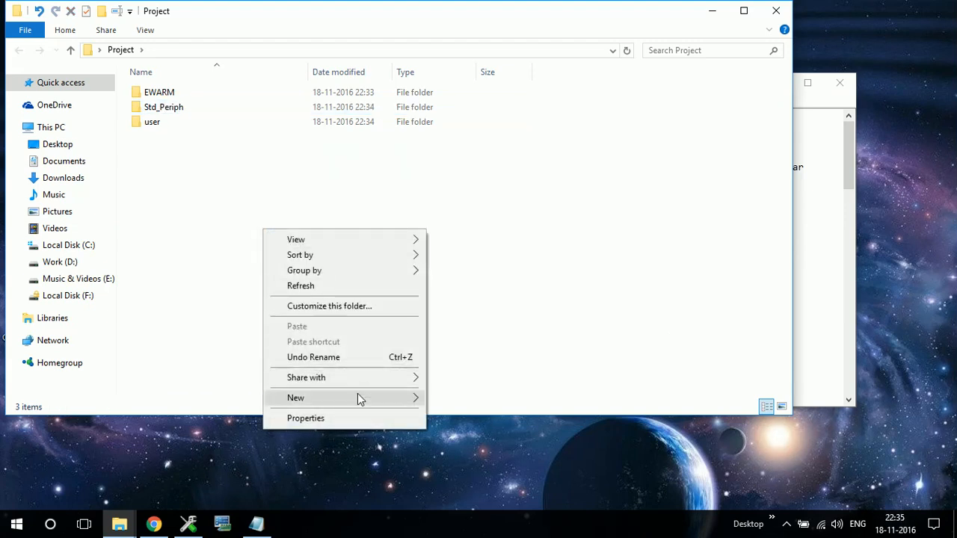
mouse_move(357, 398)
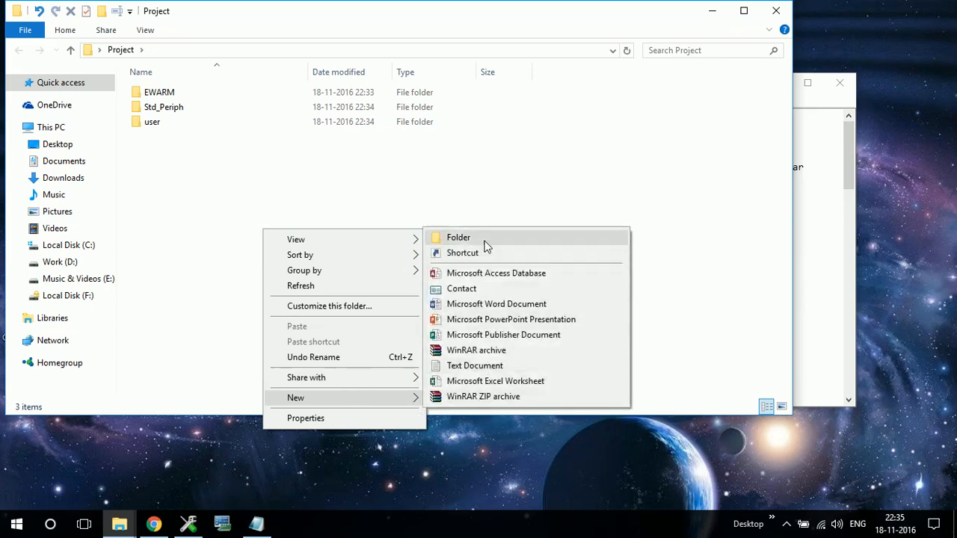
left_click(458, 238)
type("Manu")
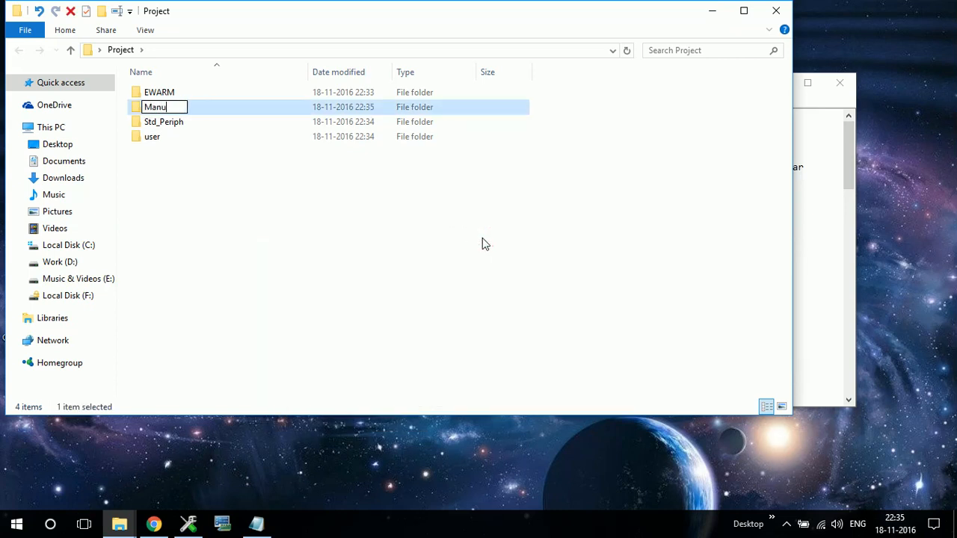
type("al_Config")
key("Return")
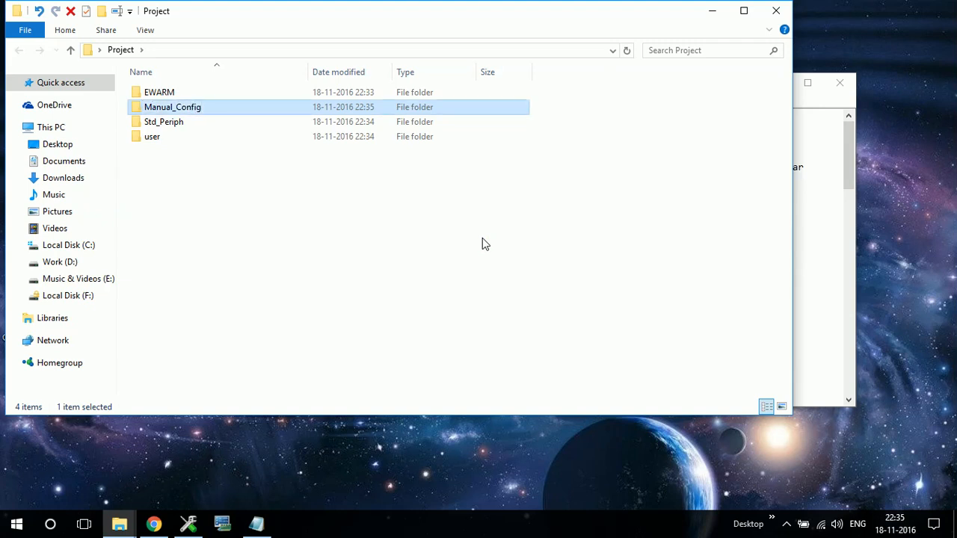
Step: Check the created folders against the Folders Tree section of Configuration.txt in Notepad, then return to the Project folder
left_click(194, 126)
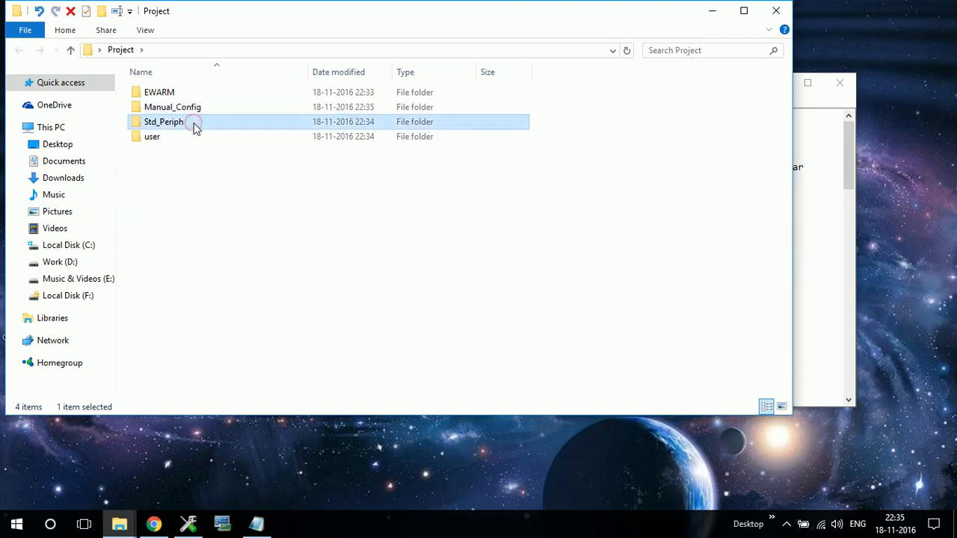
left_click(192, 107)
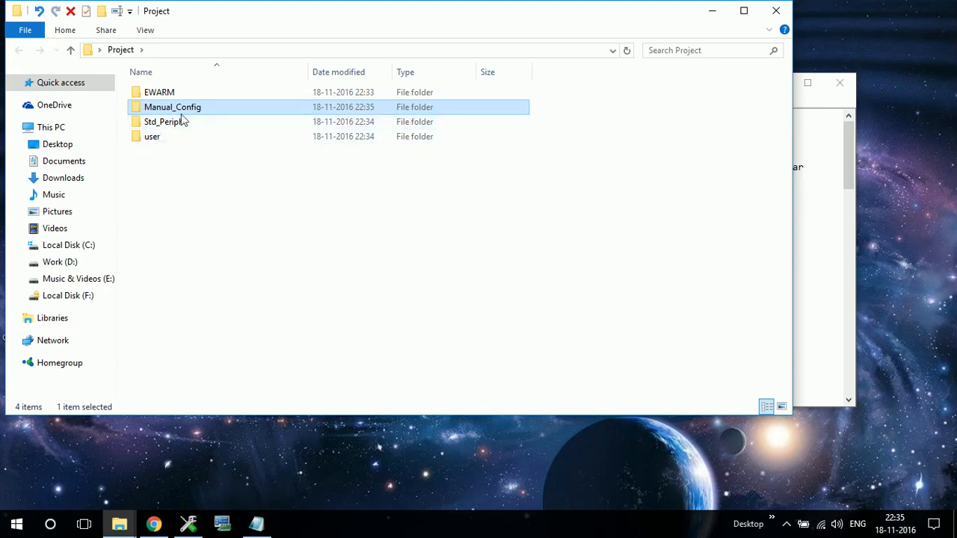
left_click(188, 176)
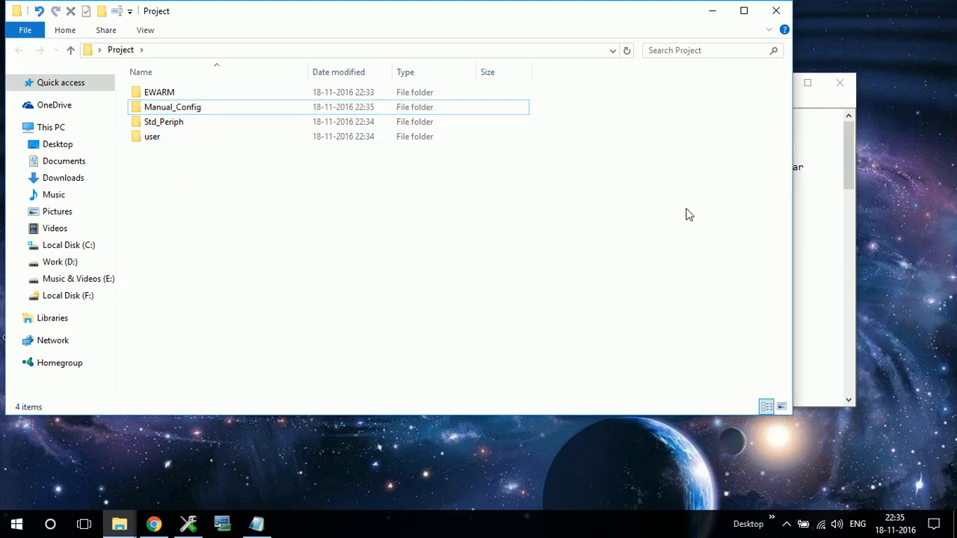
left_click(831, 227)
scroll(574, 295, "down", 20)
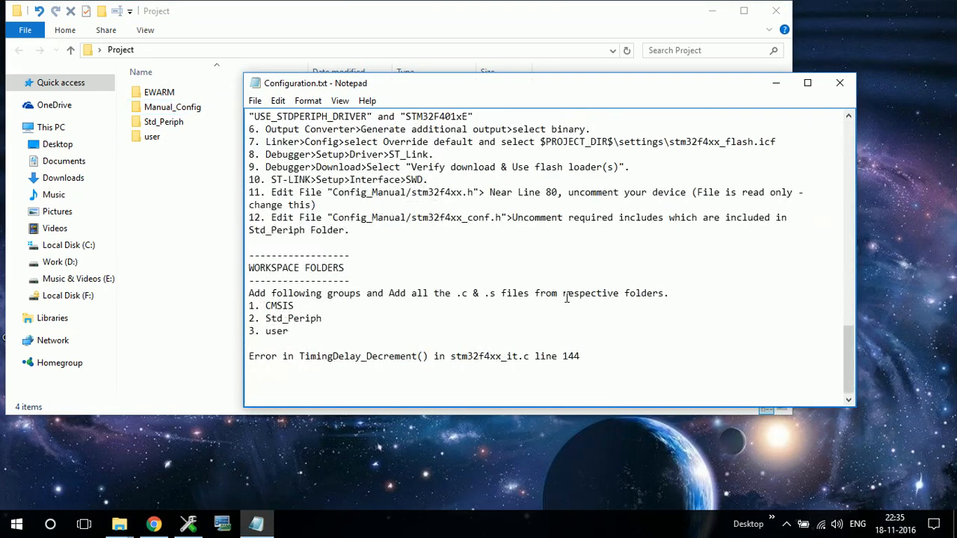
scroll(566, 297, "up", 10)
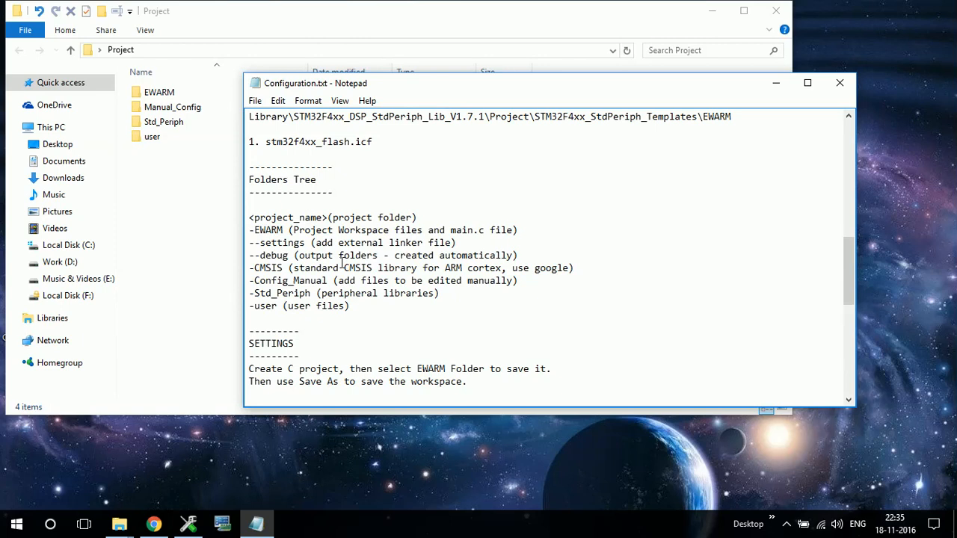
left_click(165, 216)
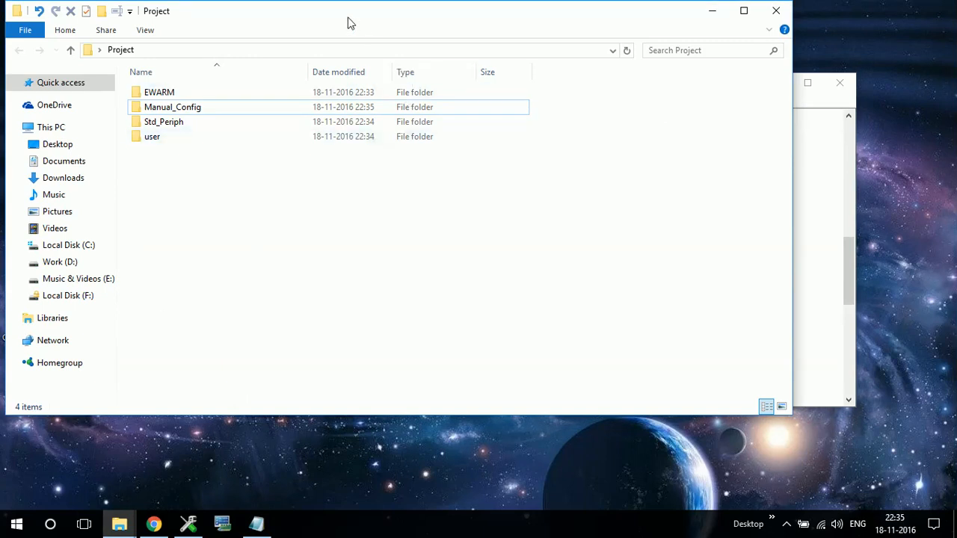
key("super+Left")
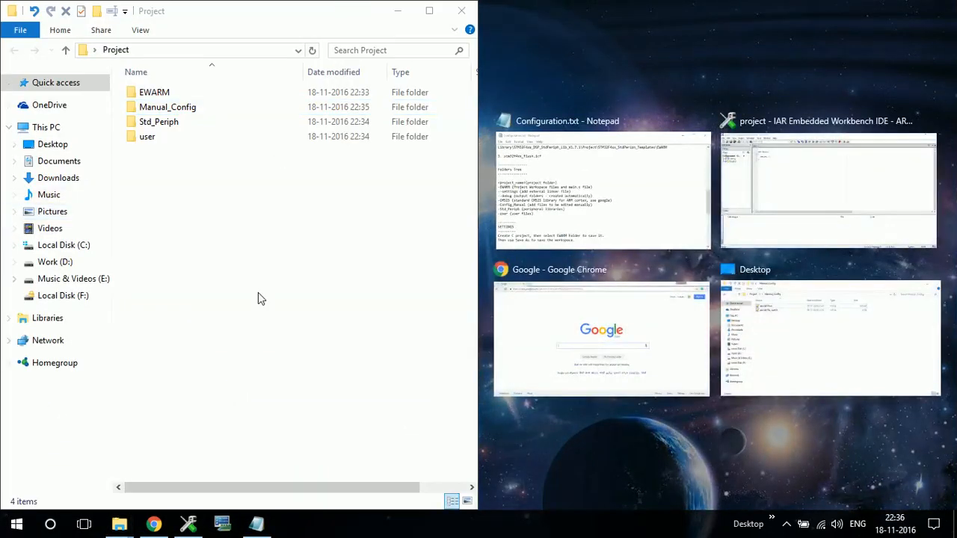
mouse_move(272, 20)
left_mouse_down()
mouse_move(376, 68)
mouse_move(512, 72)
mouse_move(536, 58)
left_mouse_up()
left_click_drag(430, 62, 519, 120)
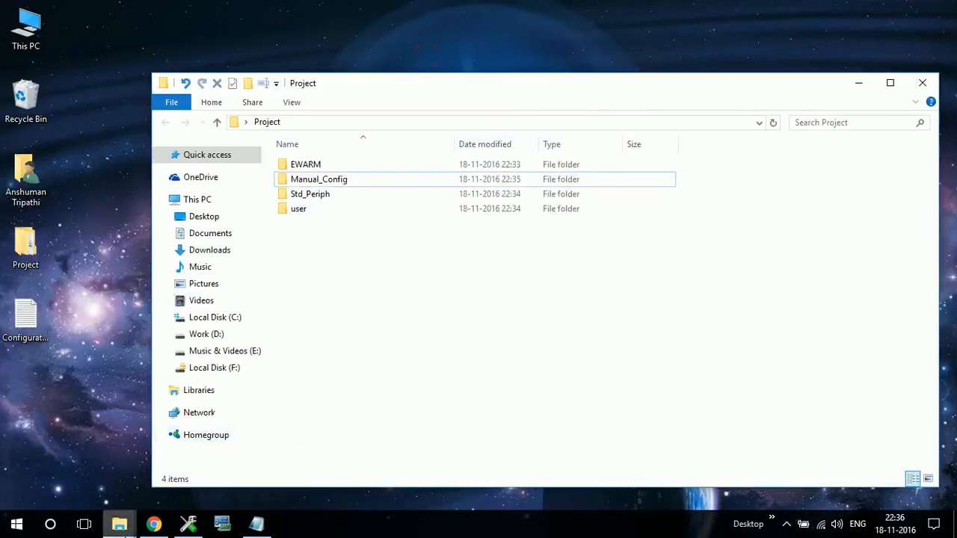
Step: Switch to Chrome and search Google for stm32f1 standard peripheral library
left_click(155, 524)
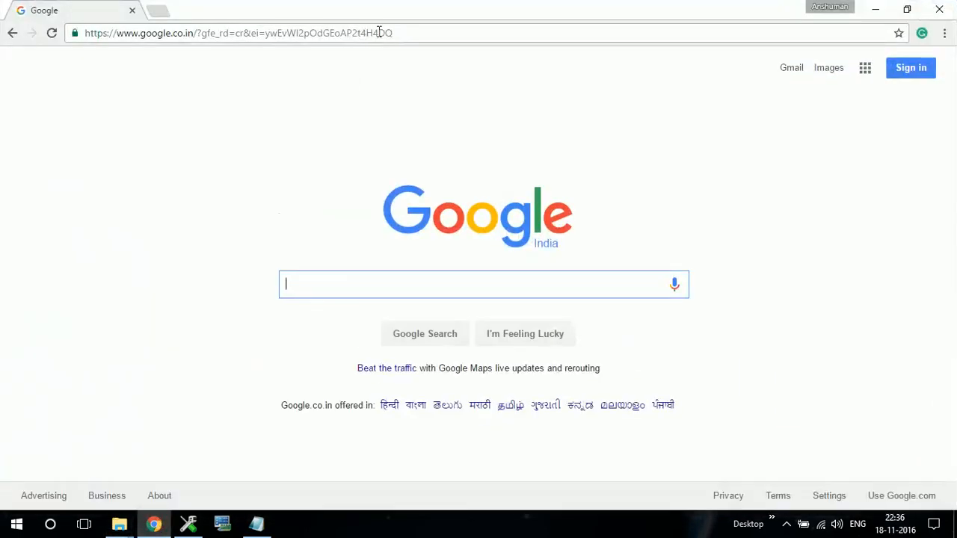
left_click(379, 33)
left_click(350, 292)
type("stm32")
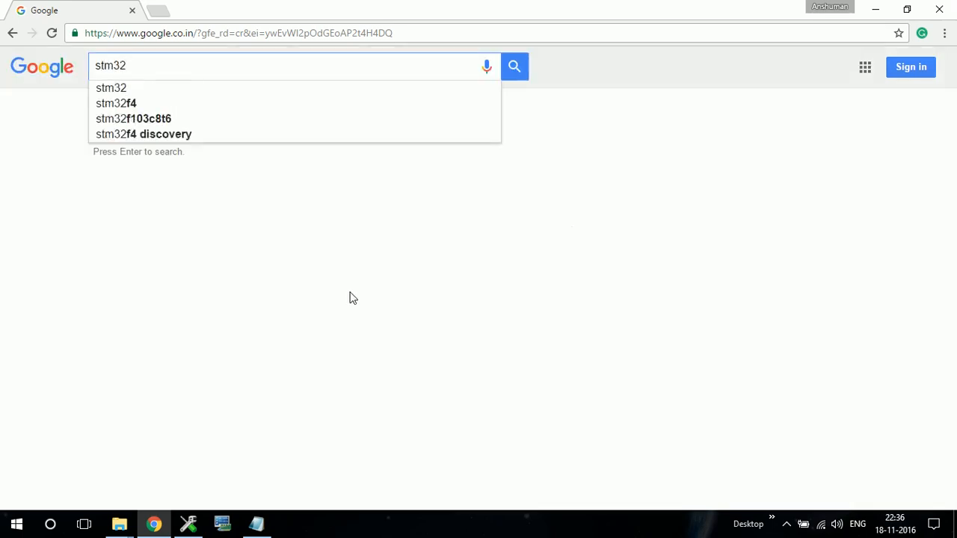
type("f1")
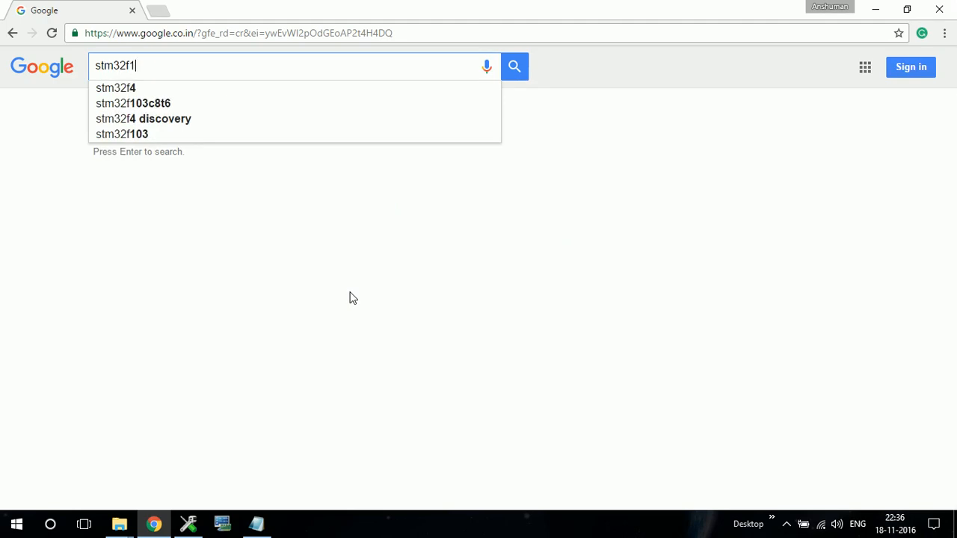
type("0")
key("BackSpace")
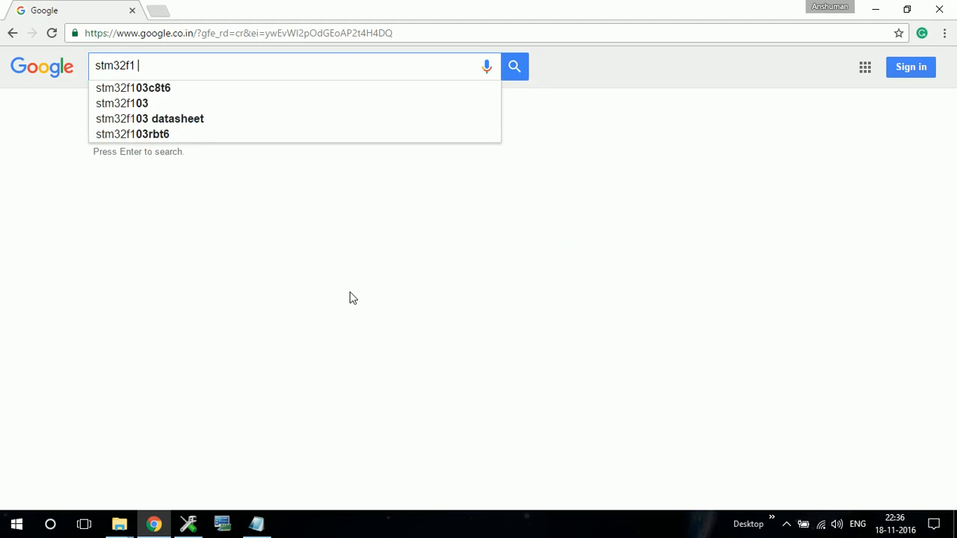
type("std")
key("BackSpace")
key("BackSpace")
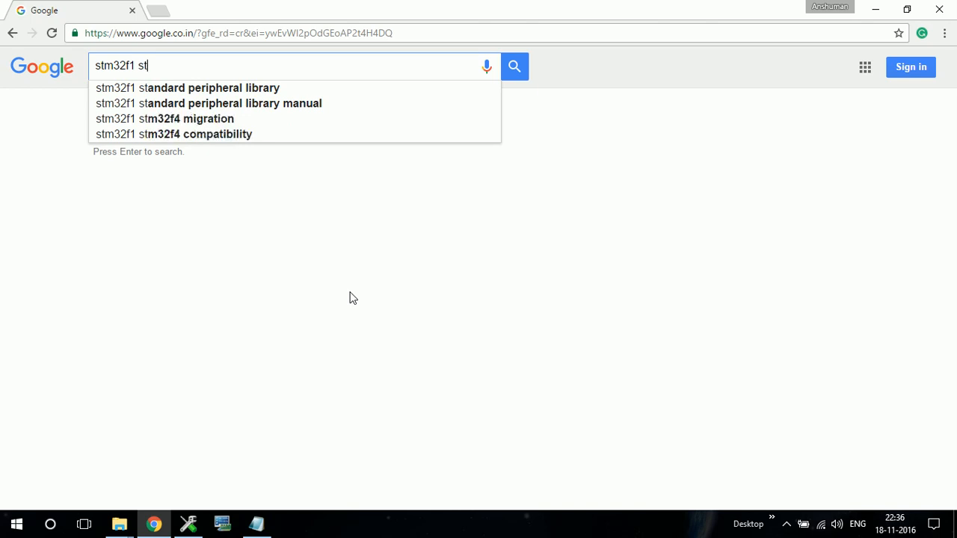
key("Down")
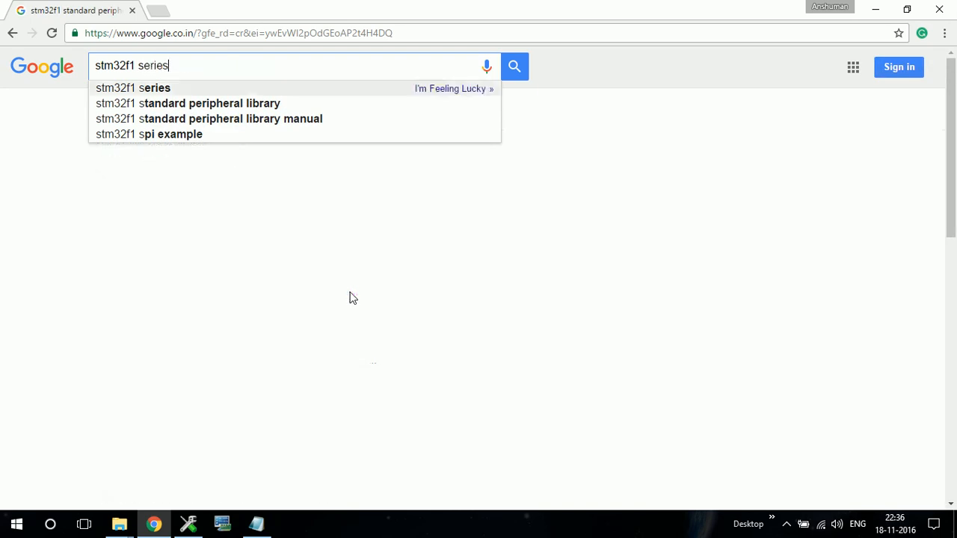
key("Down")
key("Return")
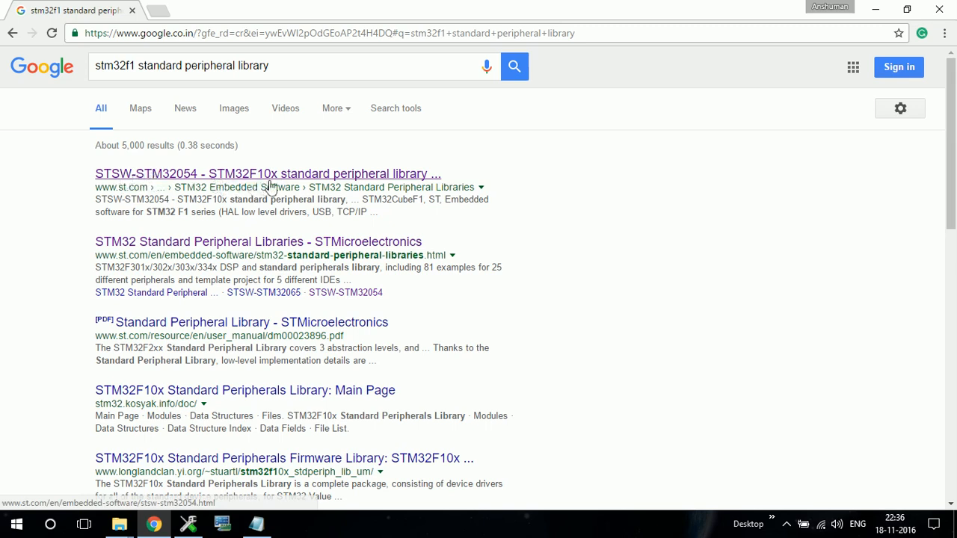
Step: Open the STSW-STM32054 STM32F10x standard peripheral library result in a new tab and go to its Get Software section
middle_click(323, 180)
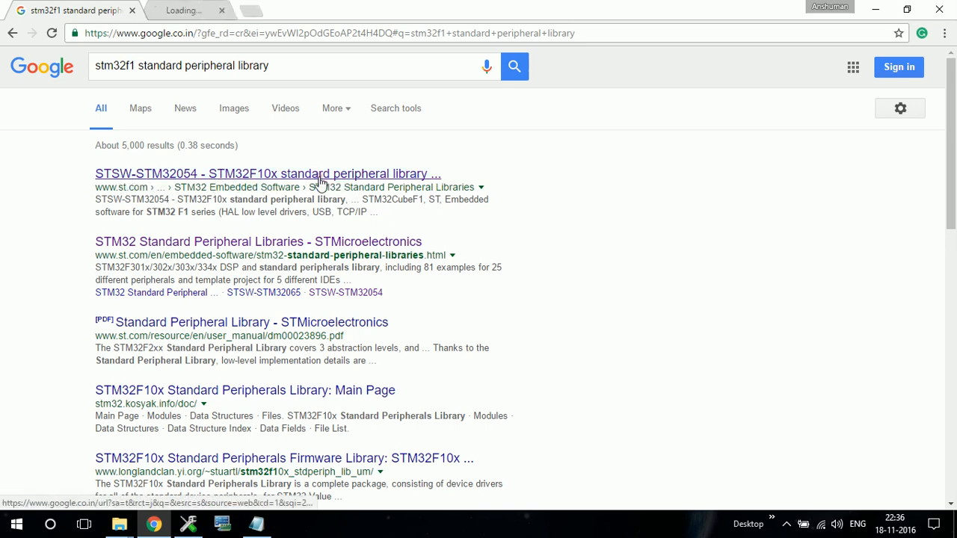
left_click(208, 13)
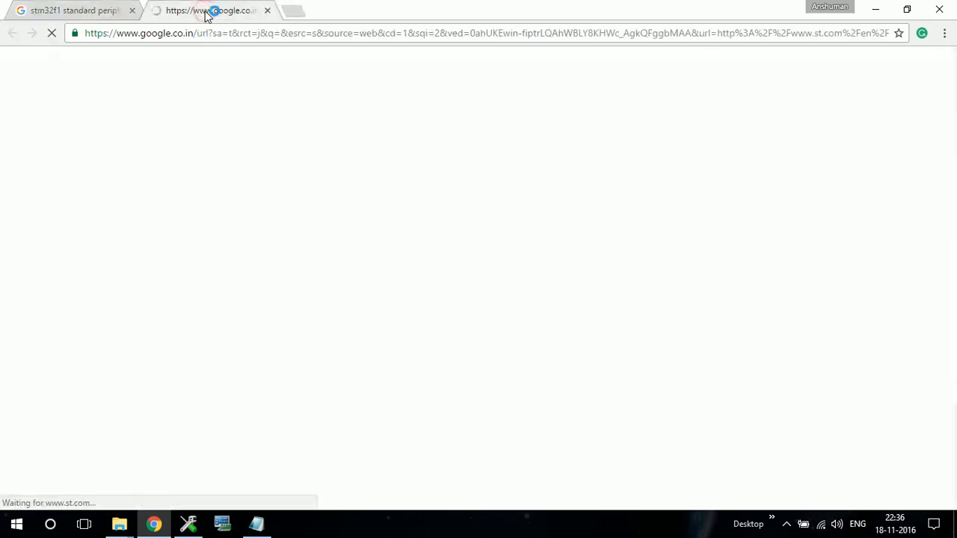
left_click(60, 8)
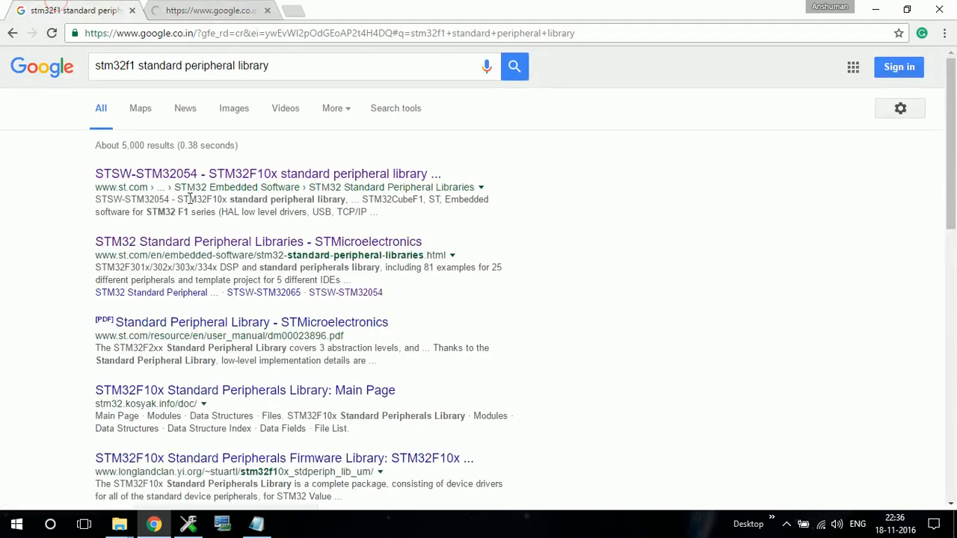
left_click(217, 9)
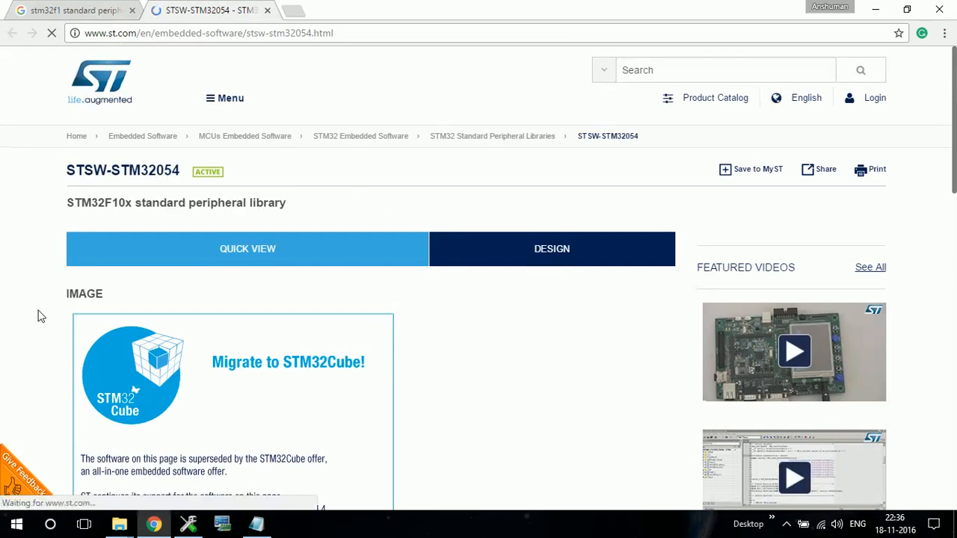
scroll(41, 316, "down", 2)
scroll(41, 316, "down", 6)
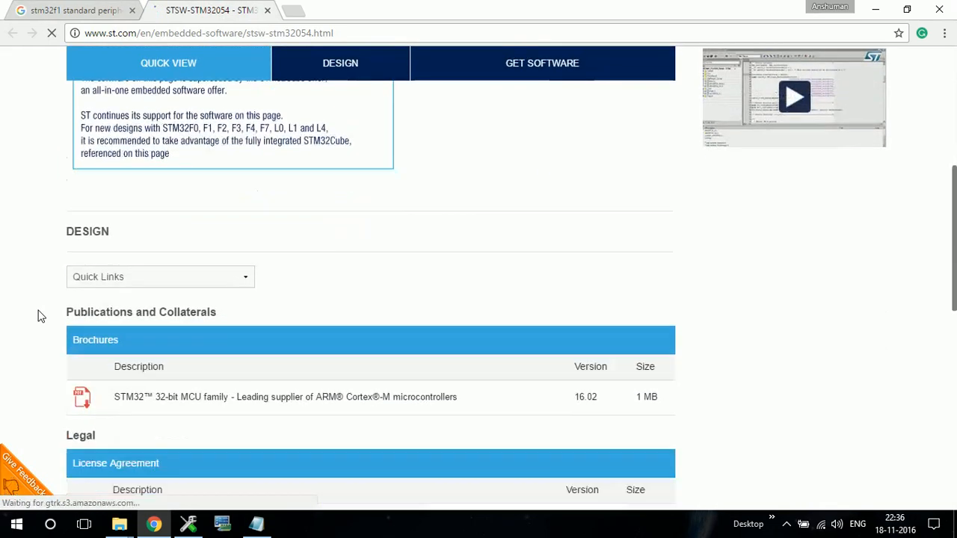
scroll(41, 317, "down", 4)
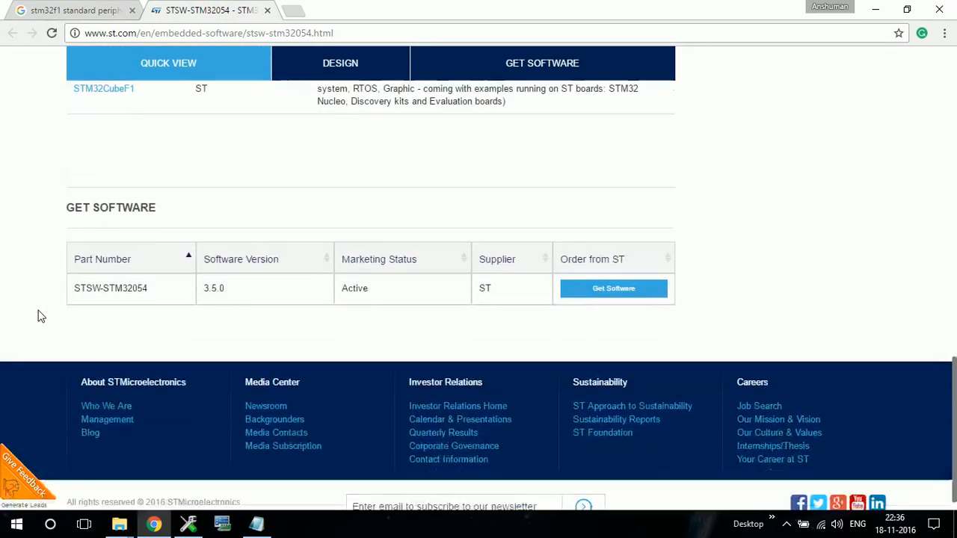
Step: Examine the part number and the library title on the STSW-STM32054 product page
scroll(126, 282, "up", 12)
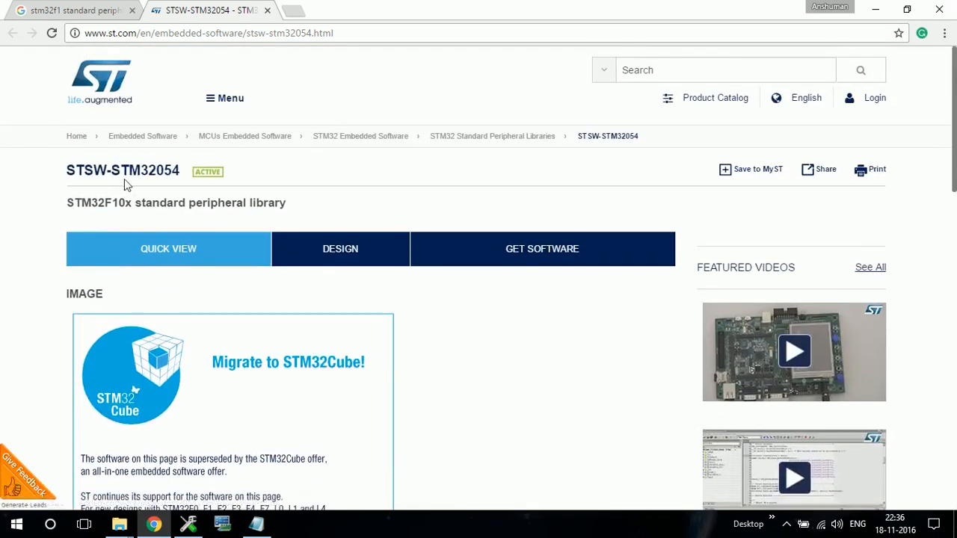
left_click_drag(126, 174, 176, 173)
left_click_drag(97, 205, 223, 202)
left_click(222, 200)
Step: Open the STM32 Standard Peripheral Libraries result from the Google search in a new tab and go to it
left_click(86, 5)
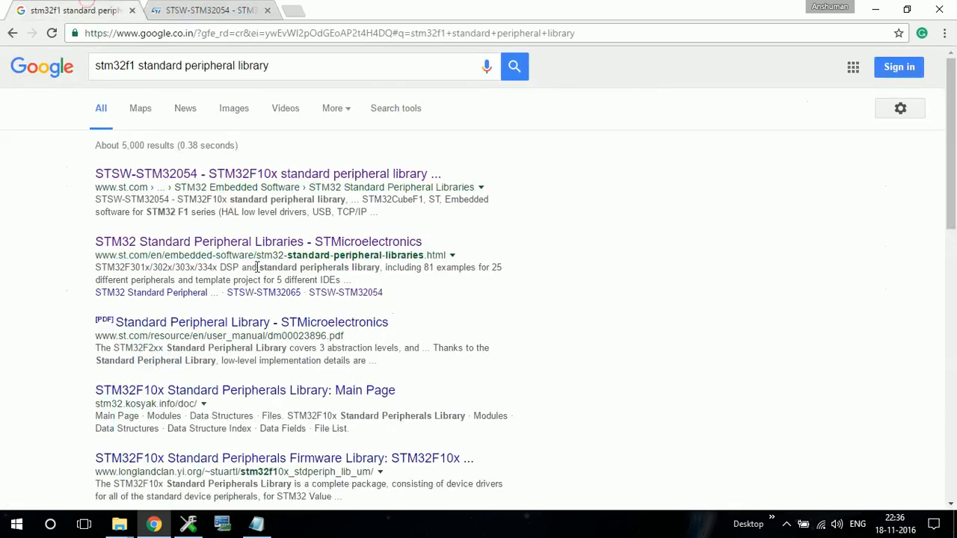
middle_click(271, 244)
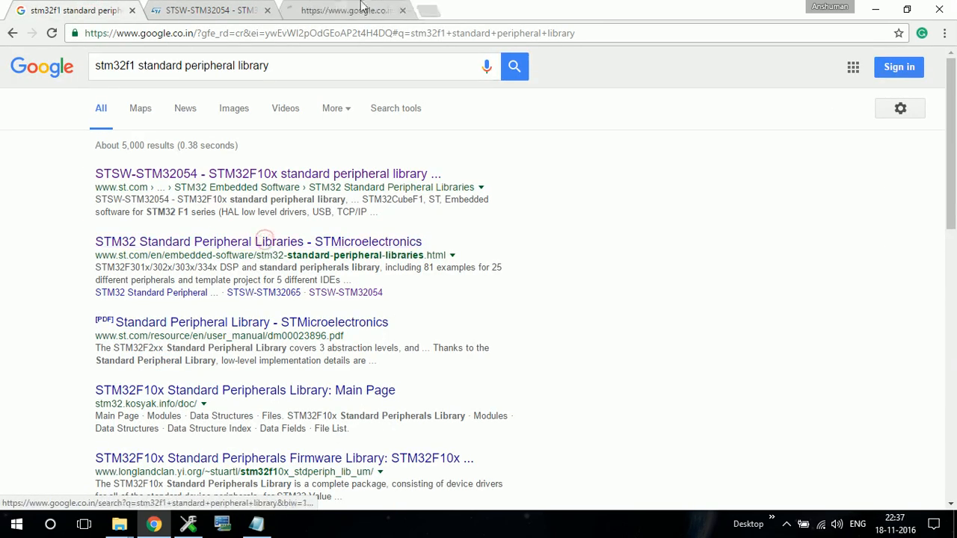
left_click(364, 6)
left_click(231, 7)
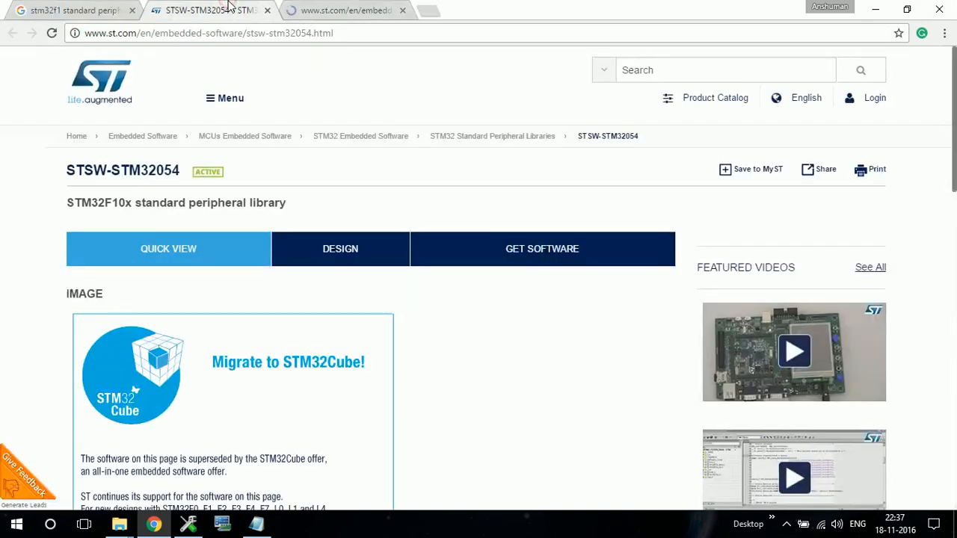
left_click(310, 6)
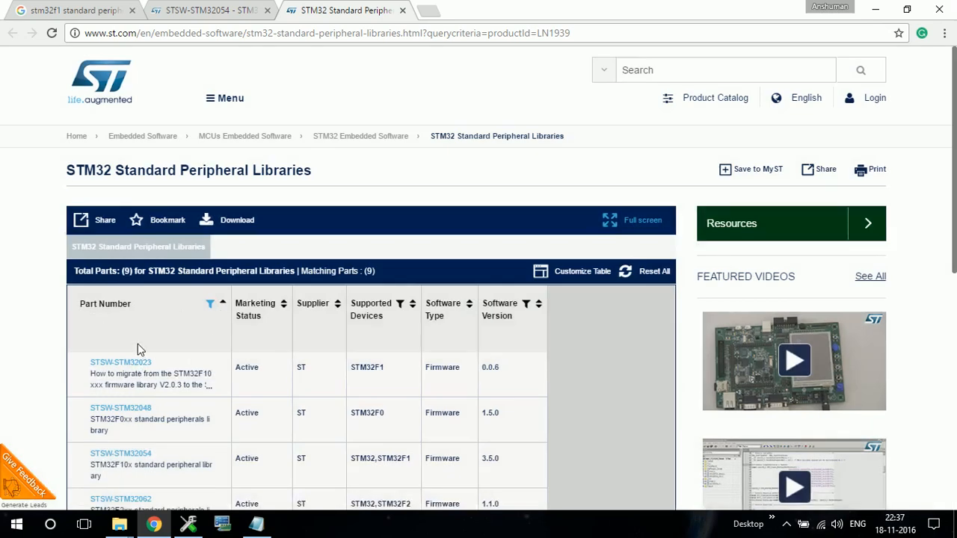
Step: Open STSW-STM32054 from the parts table in a new tab, closing the earlier STSW-STM32054 tab
scroll(171, 374, "down", 2)
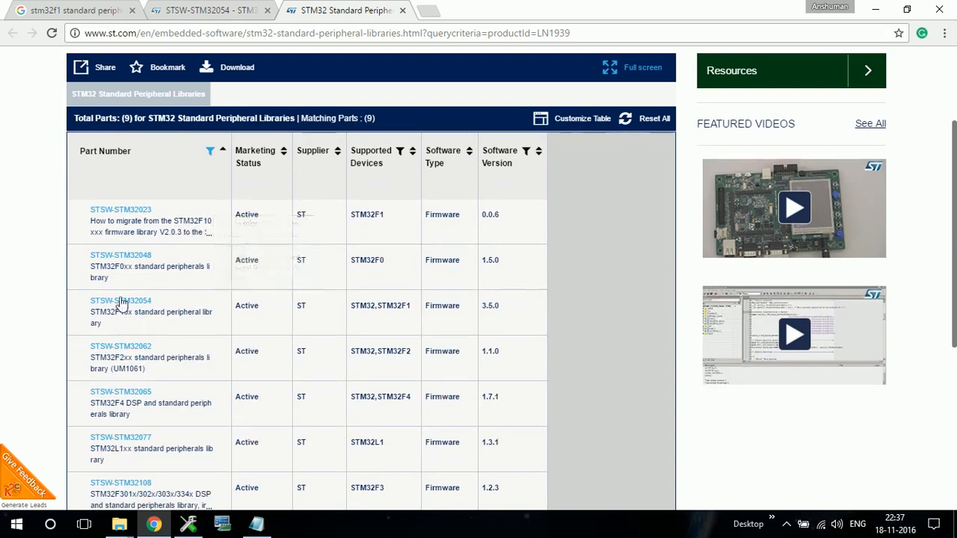
scroll(142, 370, "down", 1)
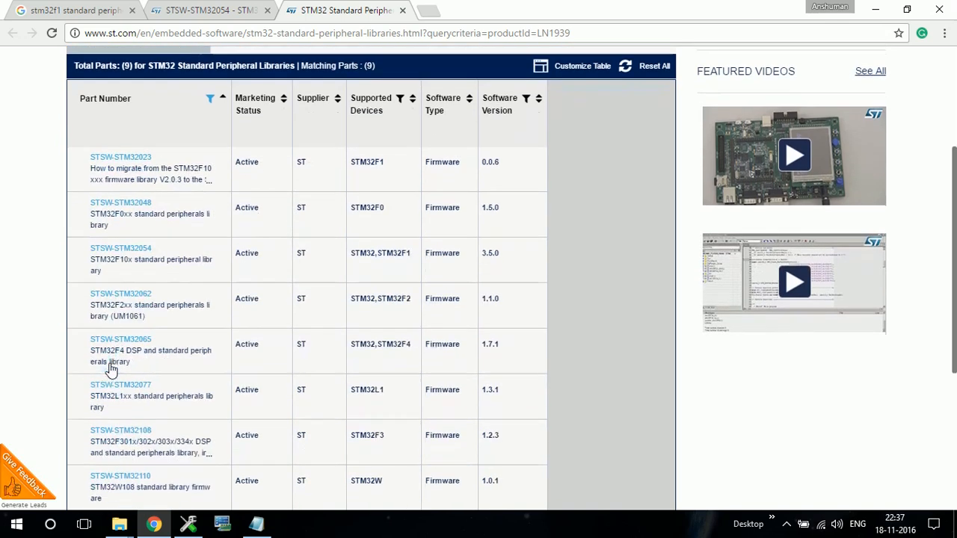
scroll(96, 346, "down", 1)
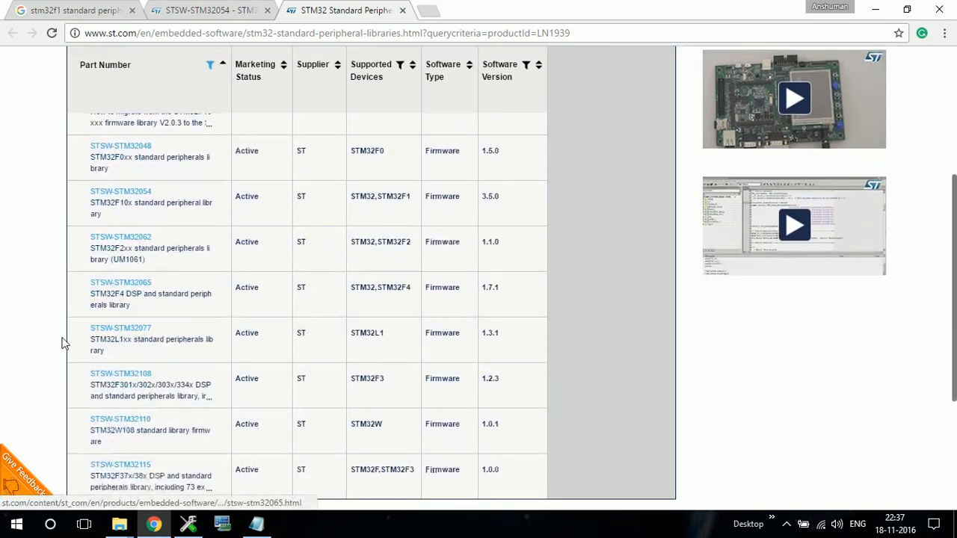
scroll(65, 363, "up", 2)
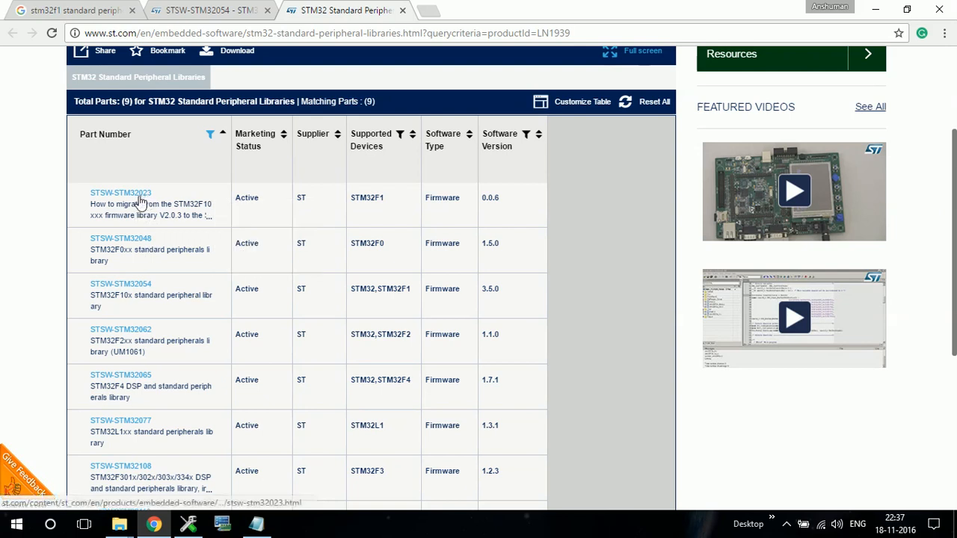
middle_click(131, 293)
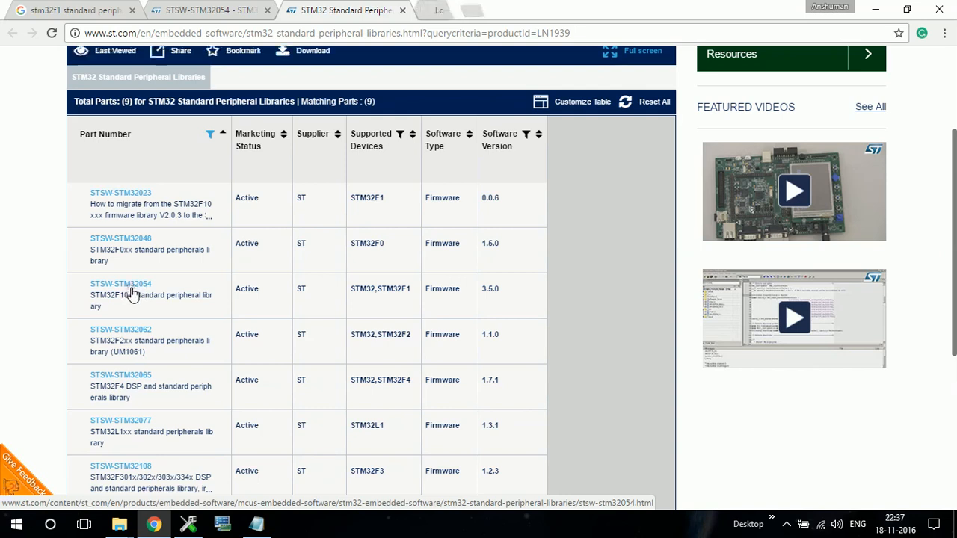
left_click(267, 11)
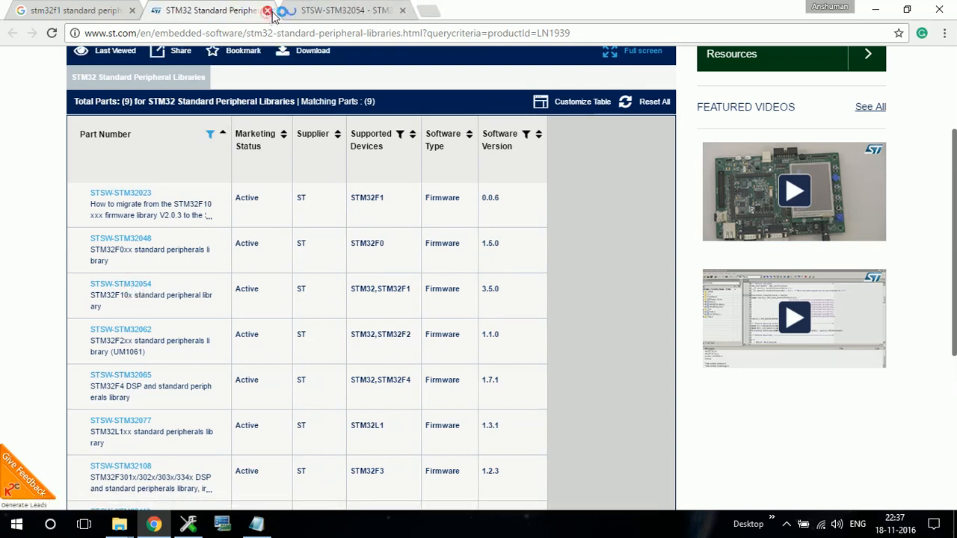
key("ctrl+Tab")
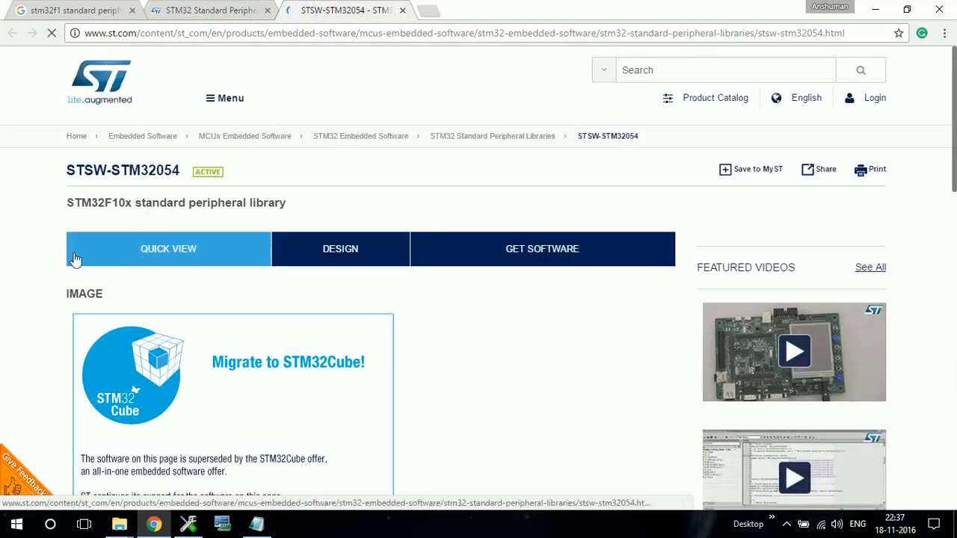
Step: Request the STSW-STM32054 software from its Get Software section, accept the license agreement, and cancel saving en.stsw-stm32054.zip
left_click_drag(67, 202, 290, 207)
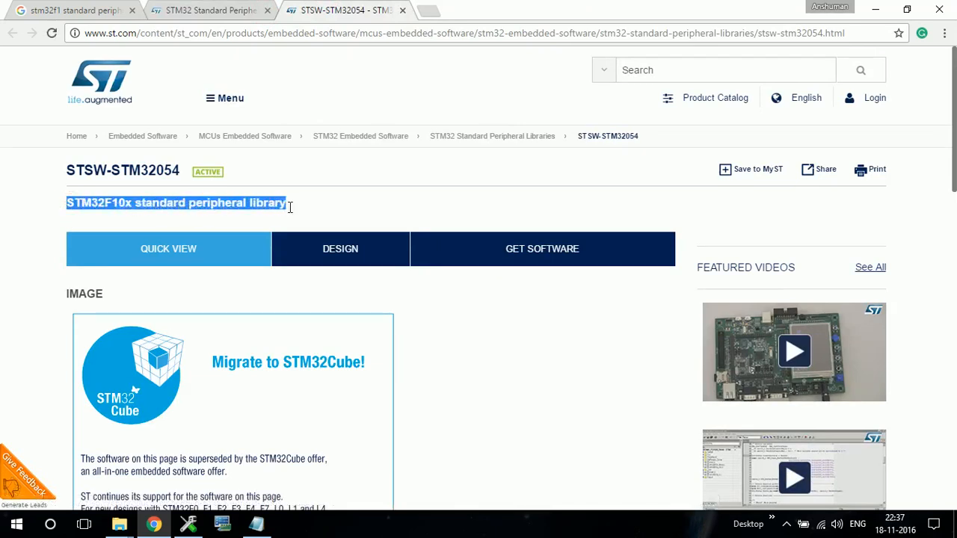
scroll(289, 207, "down", 10)
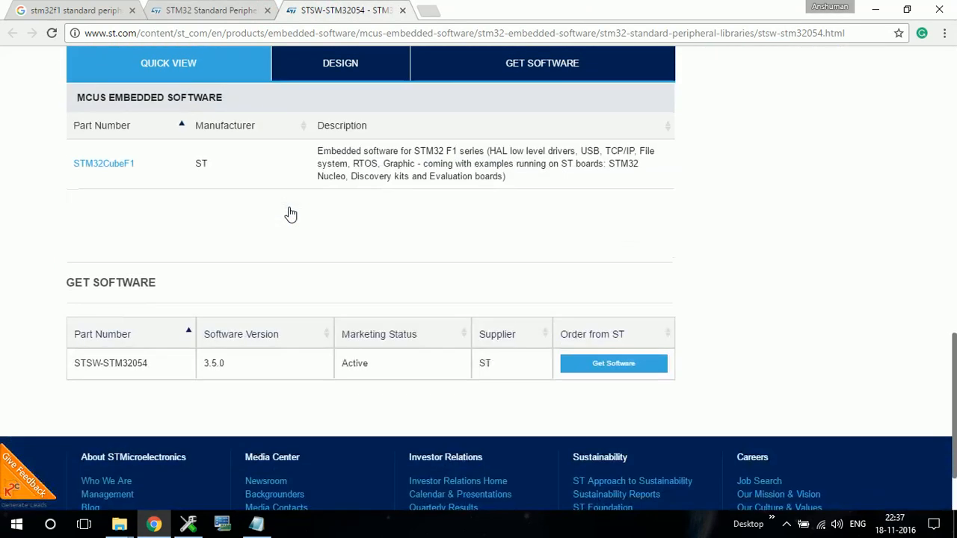
scroll(276, 243, "down", 2)
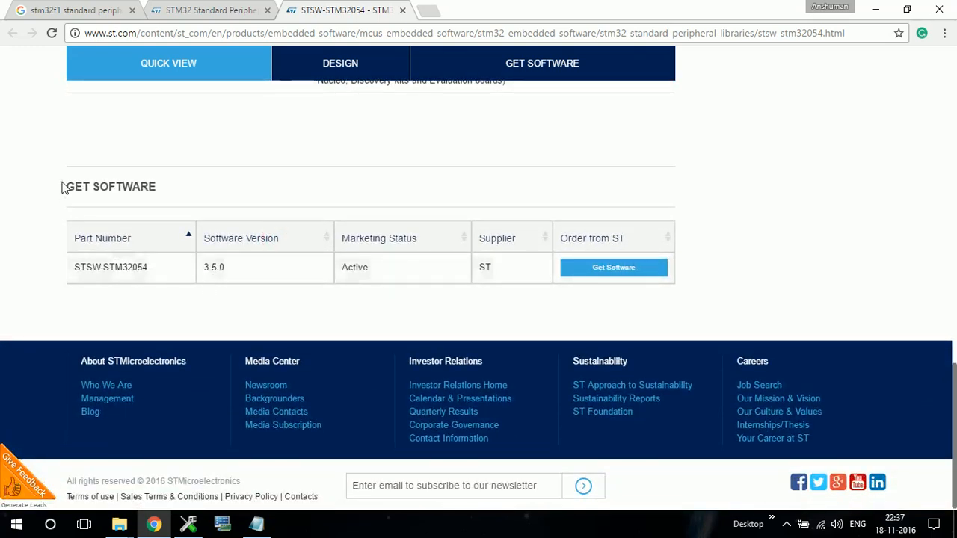
left_click_drag(63, 187, 186, 186)
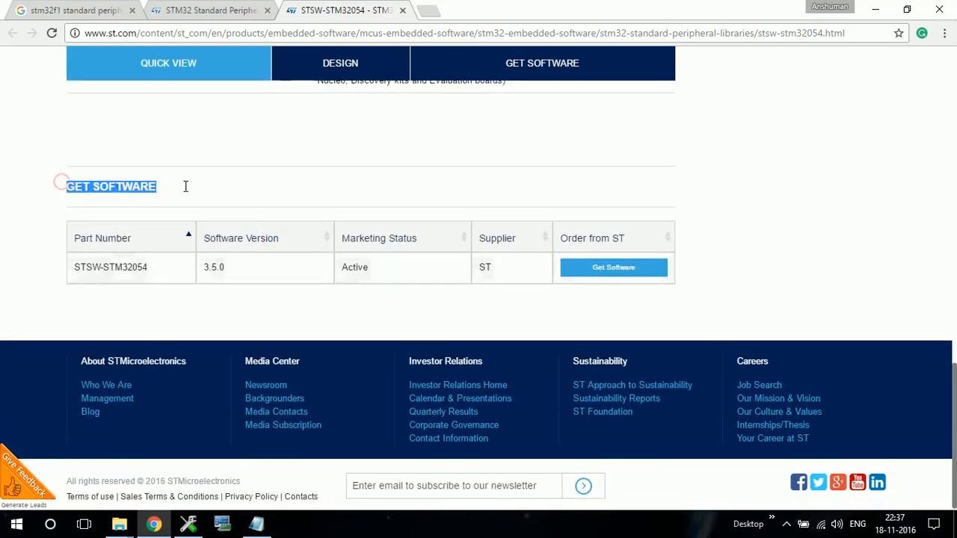
left_click(598, 271)
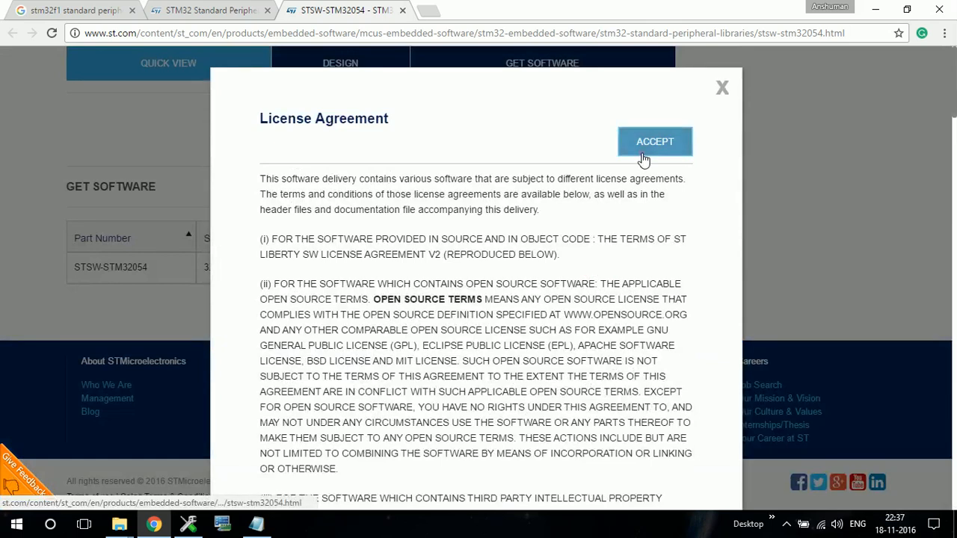
left_click(643, 158)
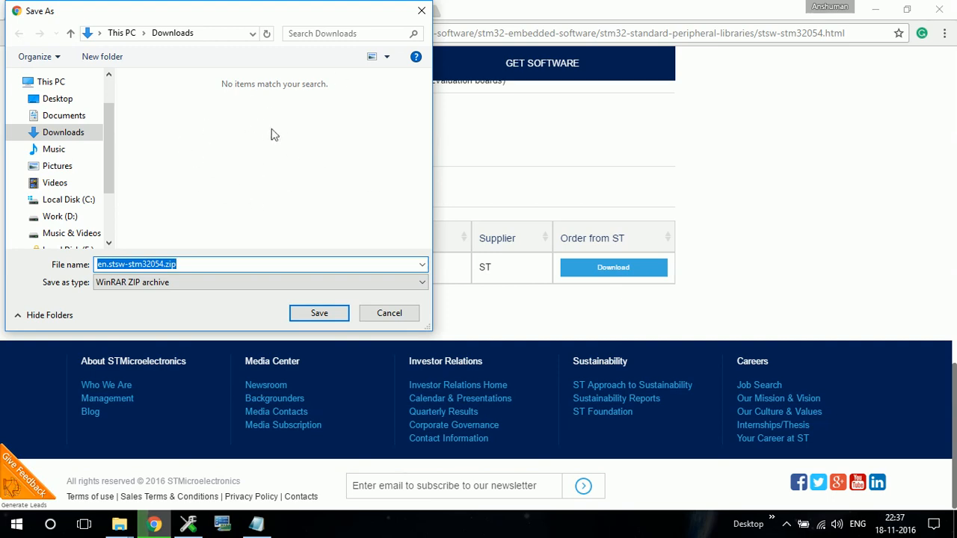
left_click(386, 312)
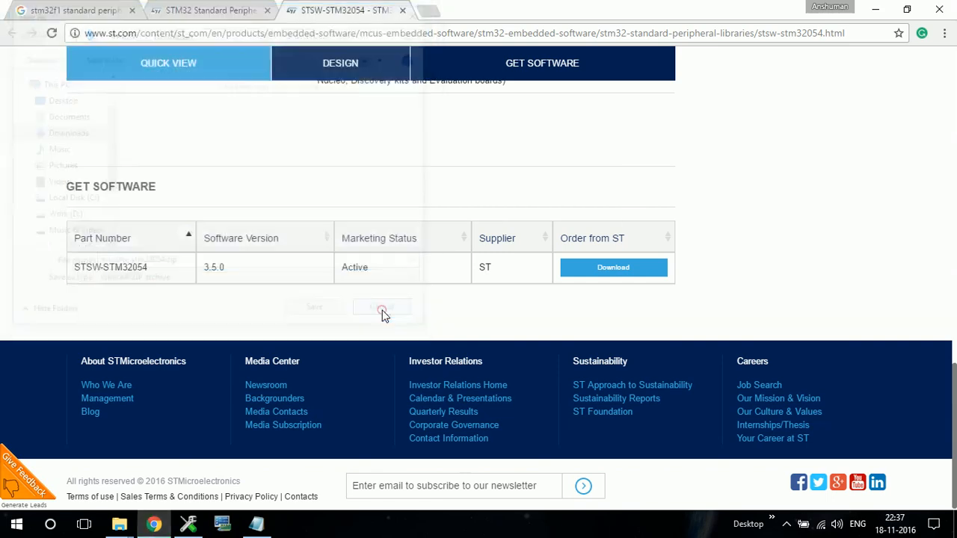
Step: Copy the STSW-STM32054 page address and load it in a new incognito window
left_click(396, 34)
key("ctrl+c")
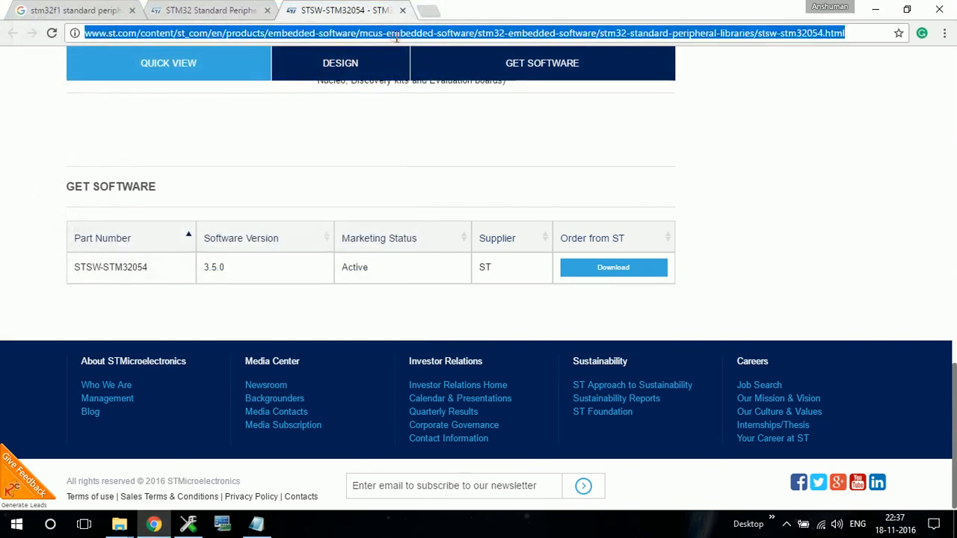
left_click(943, 33)
left_click(867, 84)
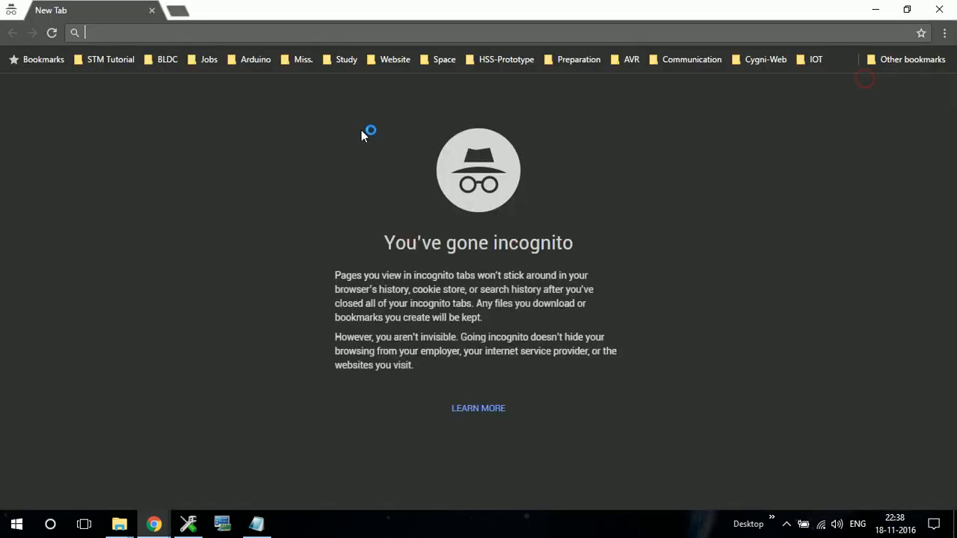
key("ctrl+v")
key("Return")
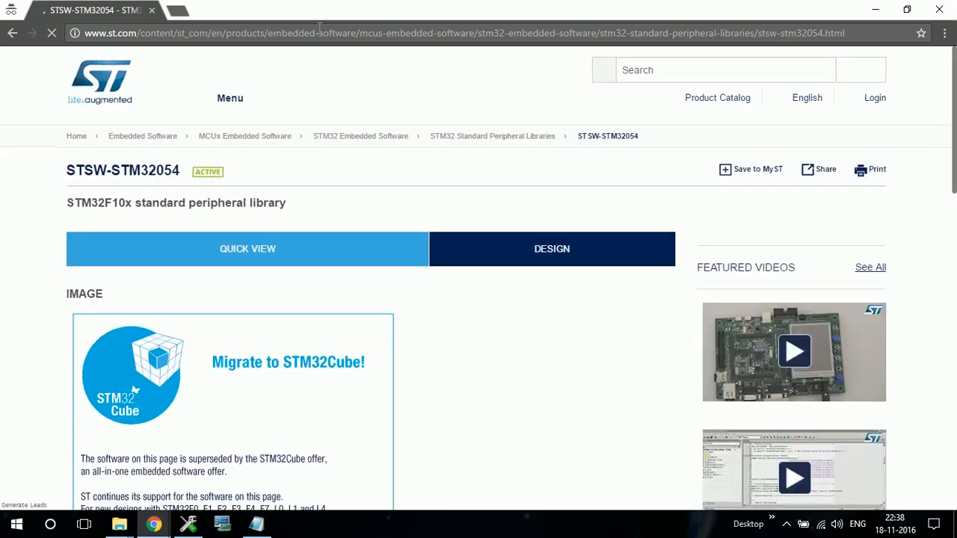
Step: Request the STSW-STM32054 software in the incognito window and accept its license agreement to reach the download form
scroll(490, 370, "down", 15)
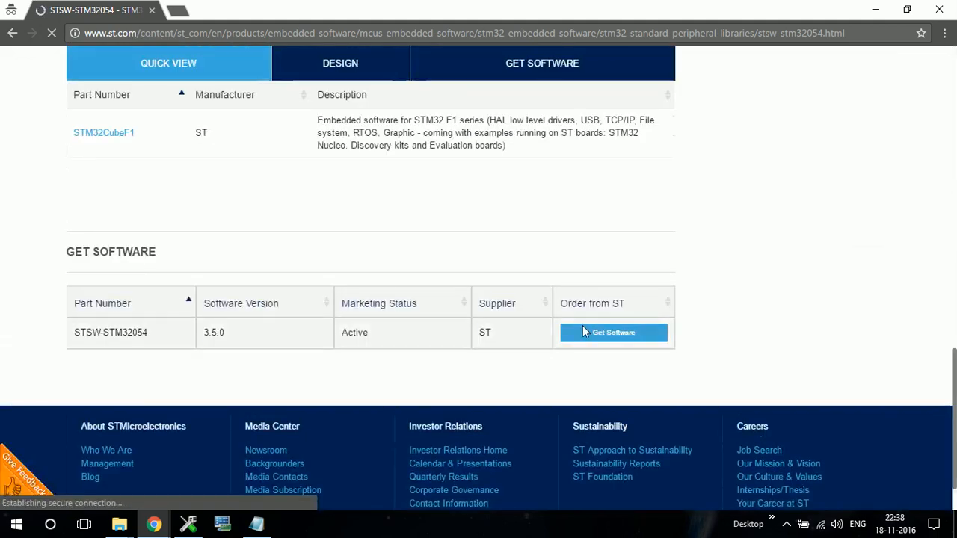
left_click(584, 332)
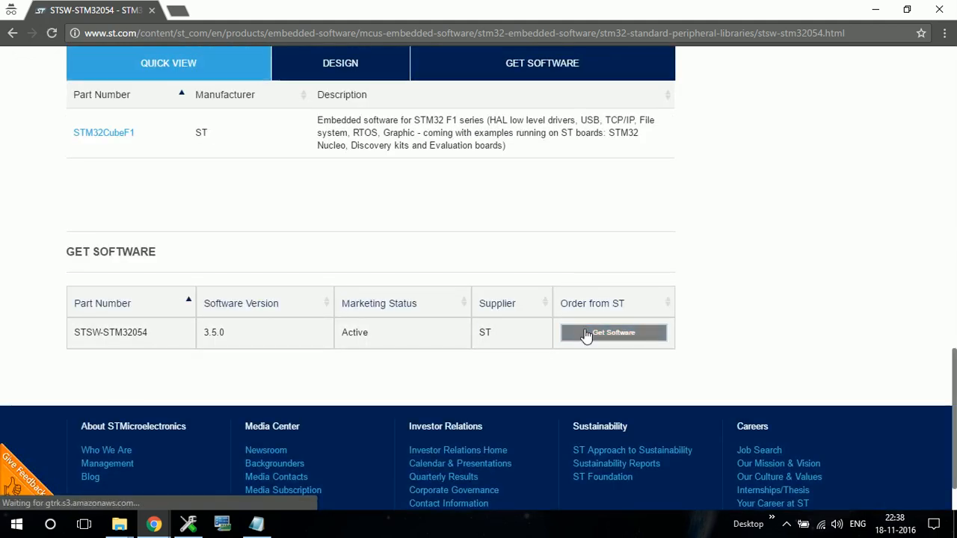
left_click(651, 142)
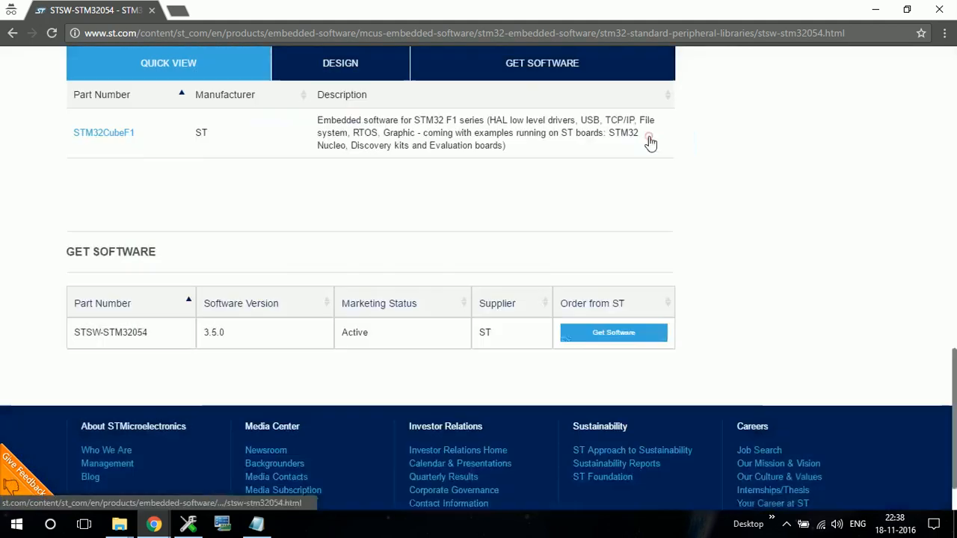
scroll(496, 228, "down", 1)
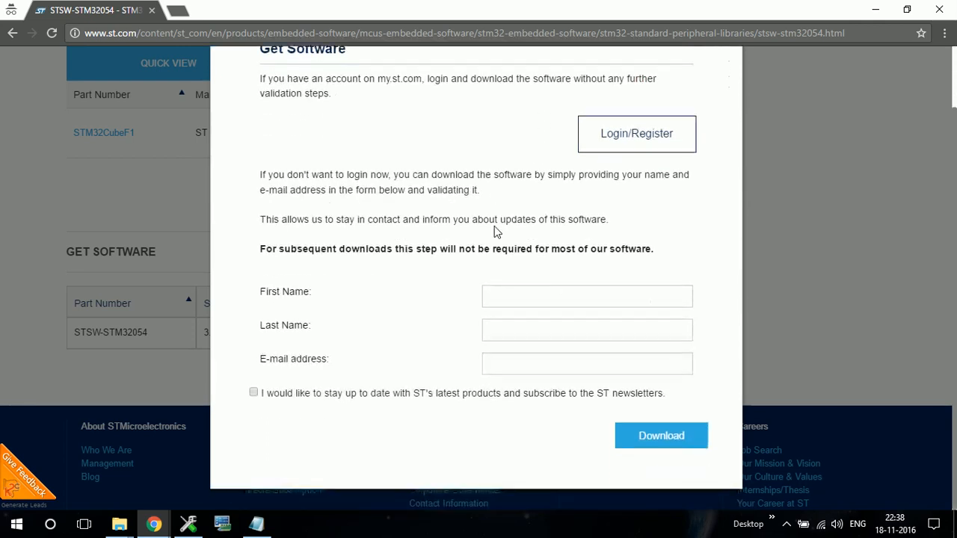
Step: Enter a placeholder first name and last name in the download form, then dismiss the form and close the incognito window
left_click(541, 302)
type("hdjk")
key("Tab")
type("skjdhcljk")
key("Tab")
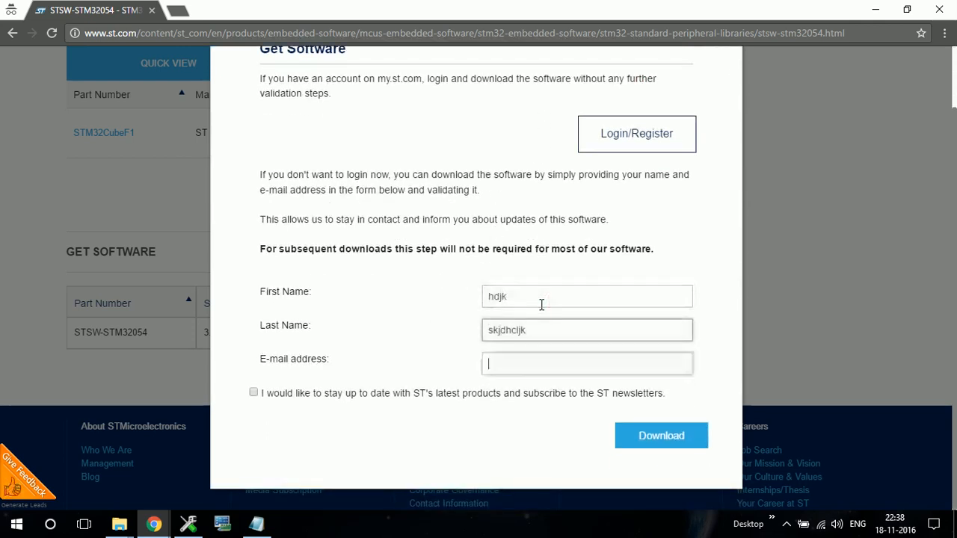
scroll(625, 205, "up", 1)
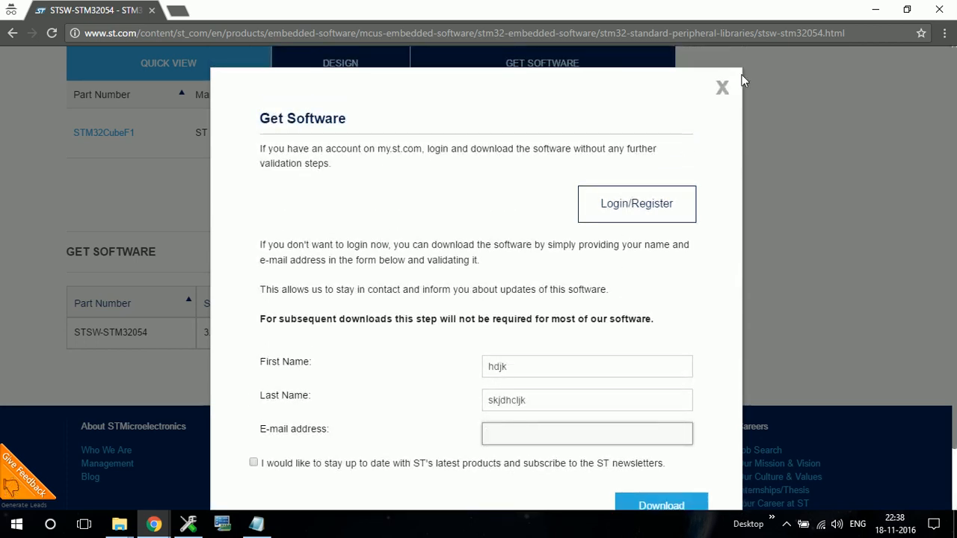
left_click(720, 90)
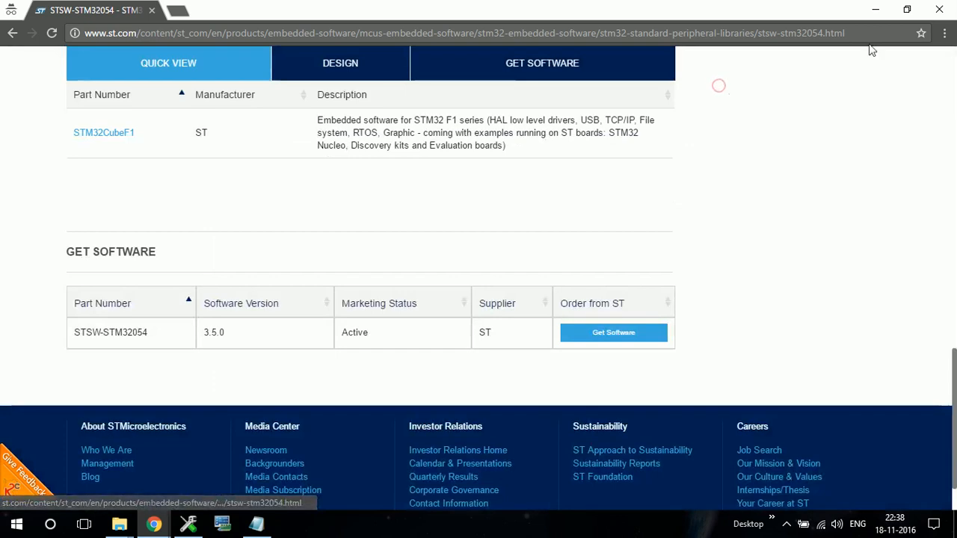
left_click(935, 11)
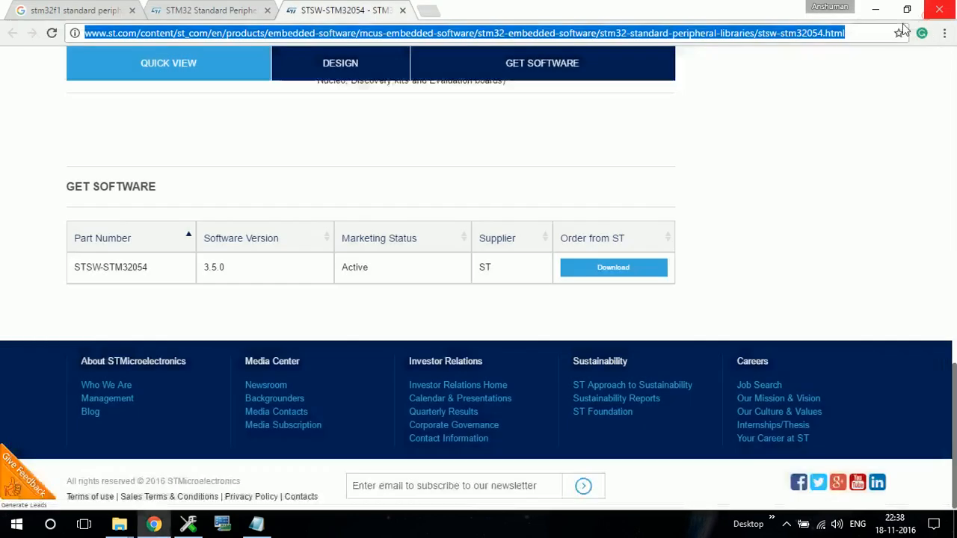
Step: Start the STSW-STM32054 download again in the regular window, accepting the license if asked, and cancel the save dialog
left_click(606, 269)
left_click(654, 142)
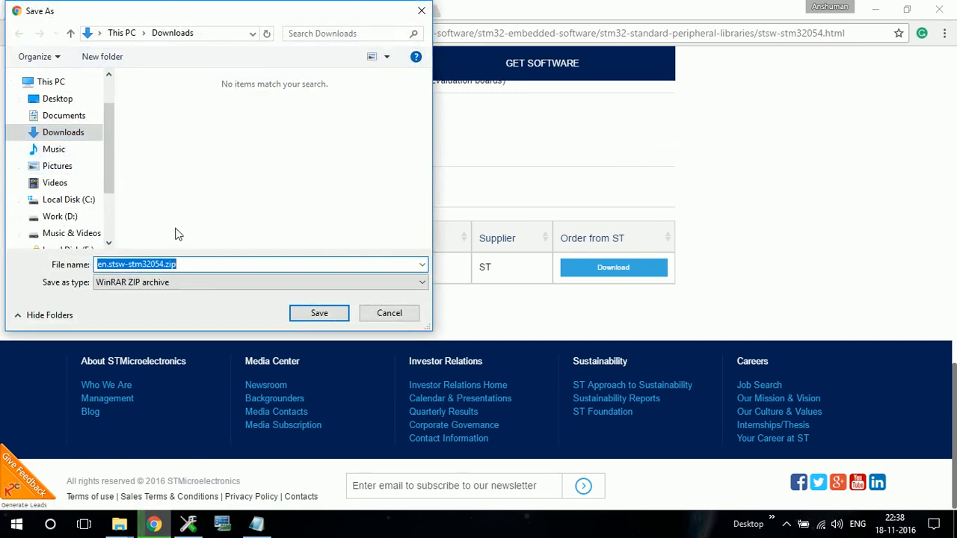
left_click(398, 317)
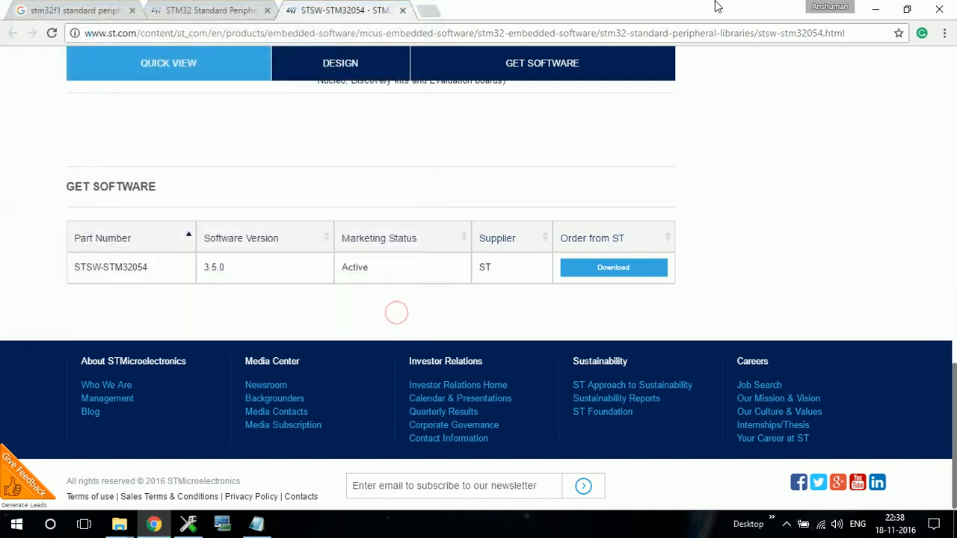
Step: Minimize Chrome and open the IAR Workbench folder inside Documents in a new File Explorer window
left_click(884, 6)
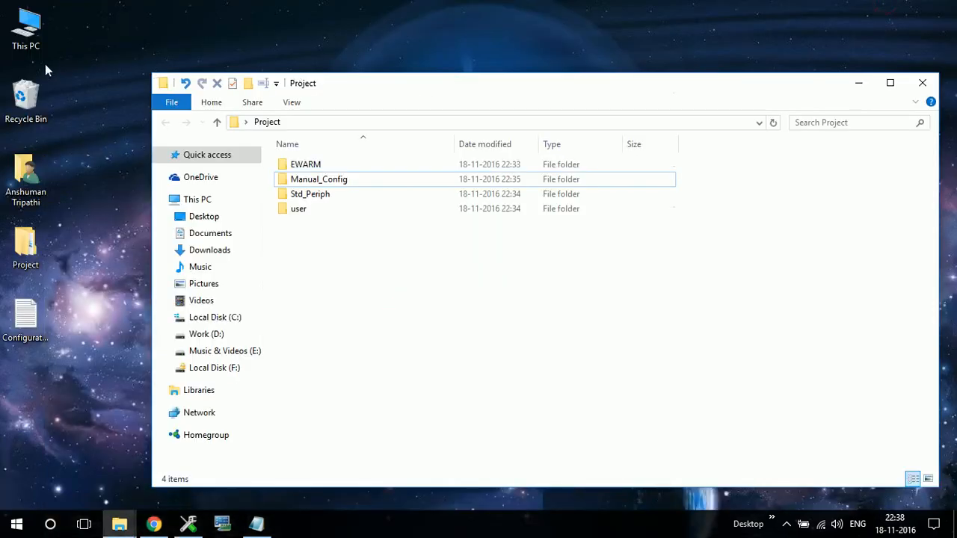
double_click(26, 29)
double_click(374, 122)
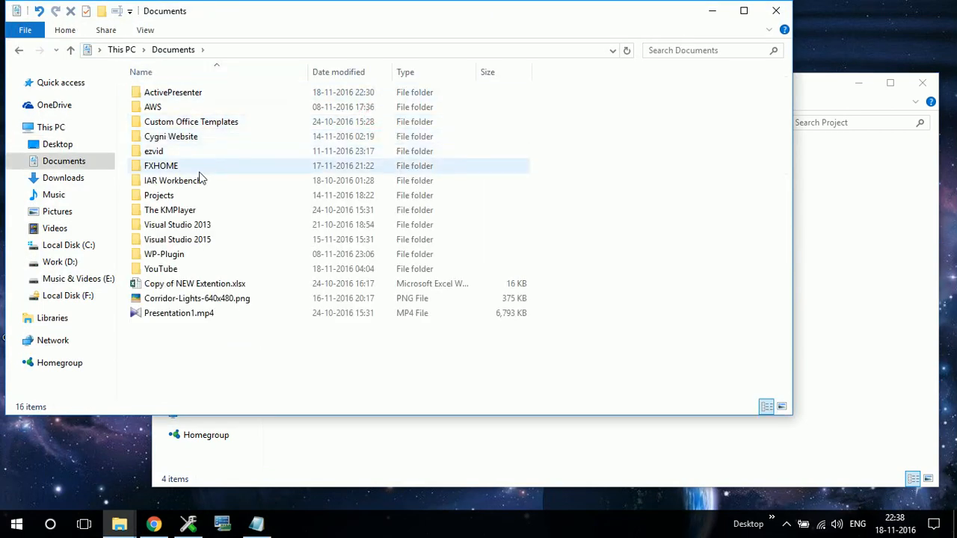
double_click(200, 177)
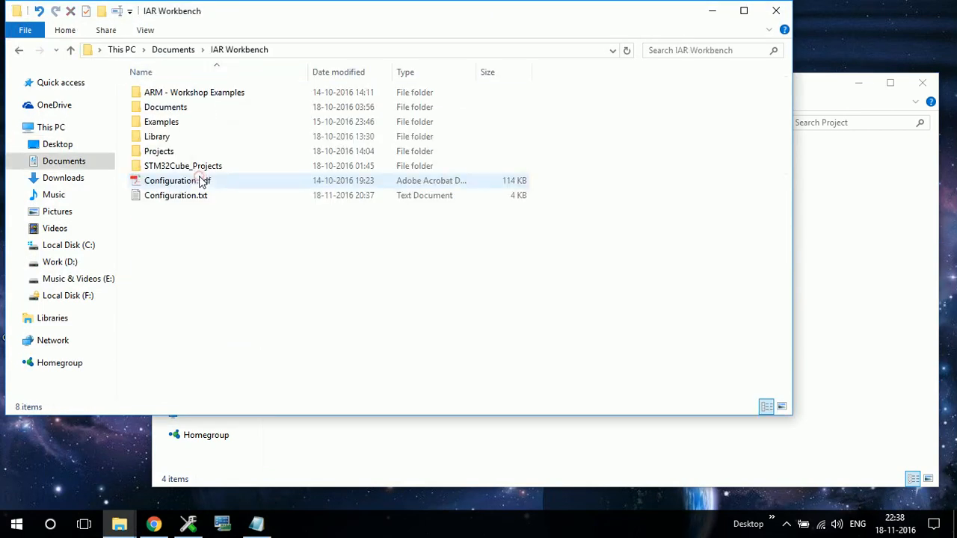
Step: Open the Library folder, inspect the contents of en.stsw-stm32054.zip, and close the archive
double_click(214, 138)
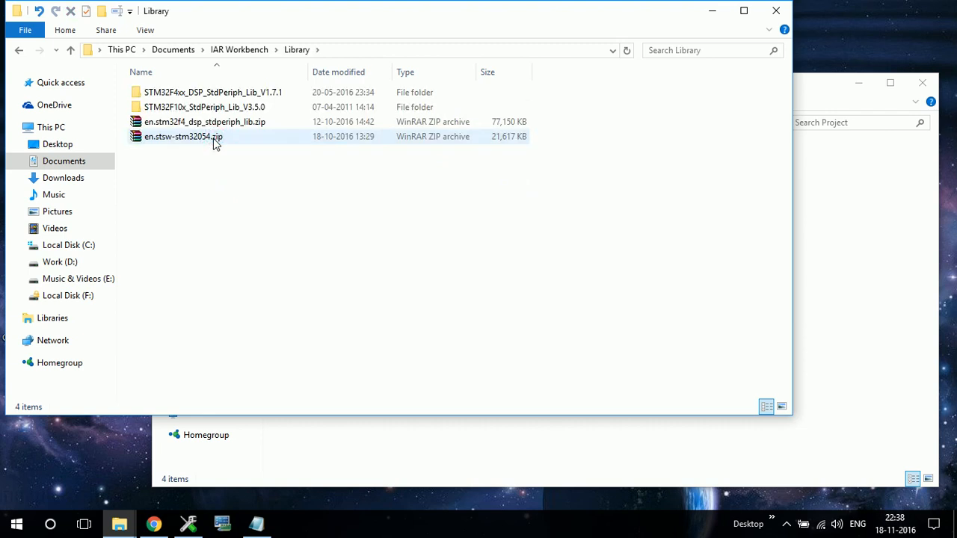
double_click(234, 109)
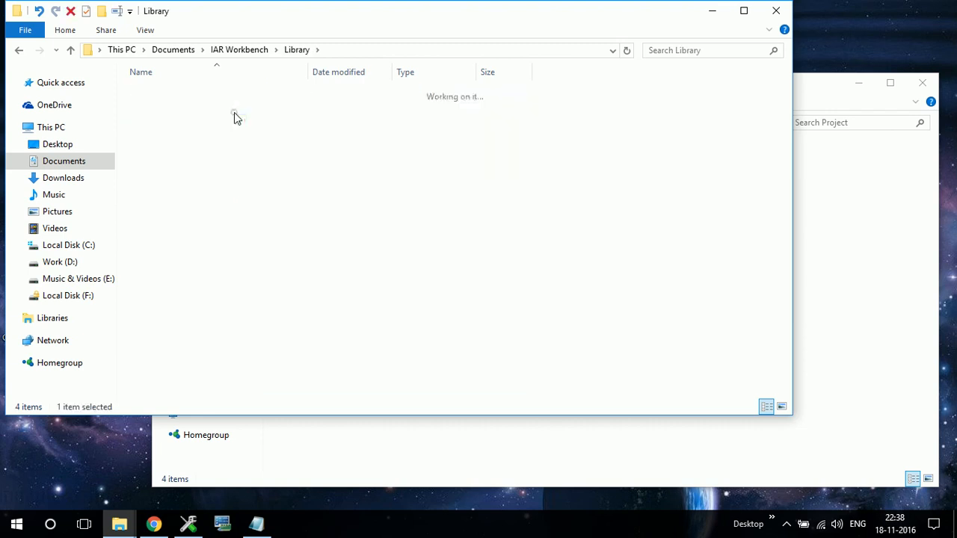
key("BackSpace")
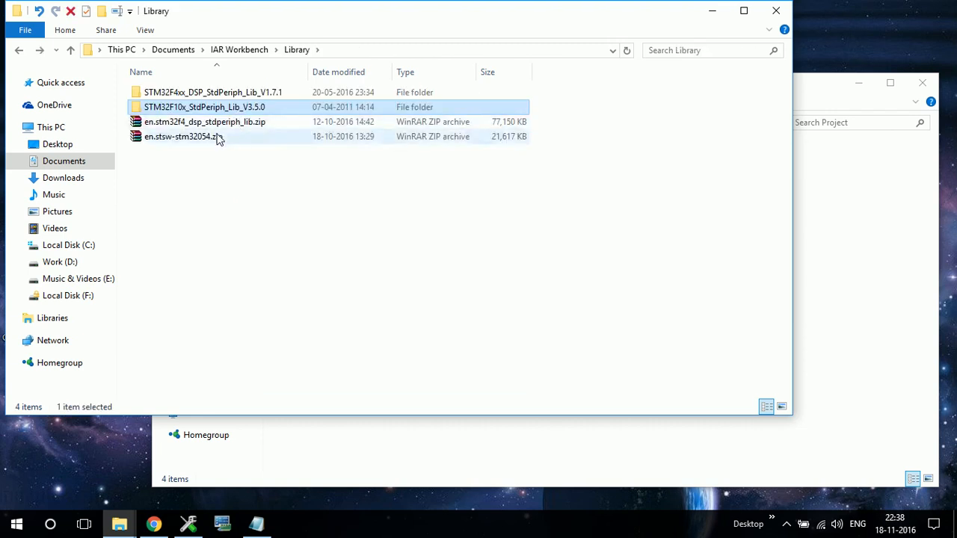
left_click(217, 137)
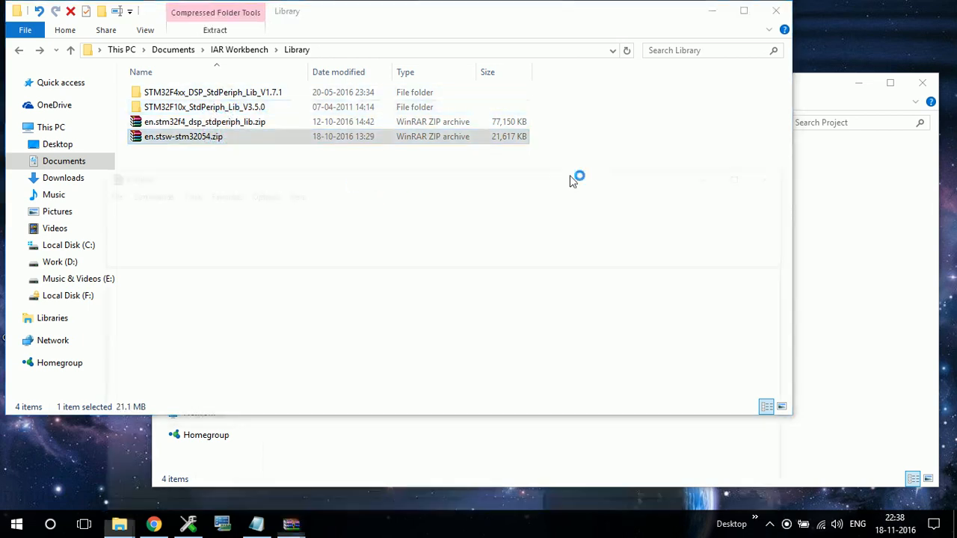
left_click(182, 308)
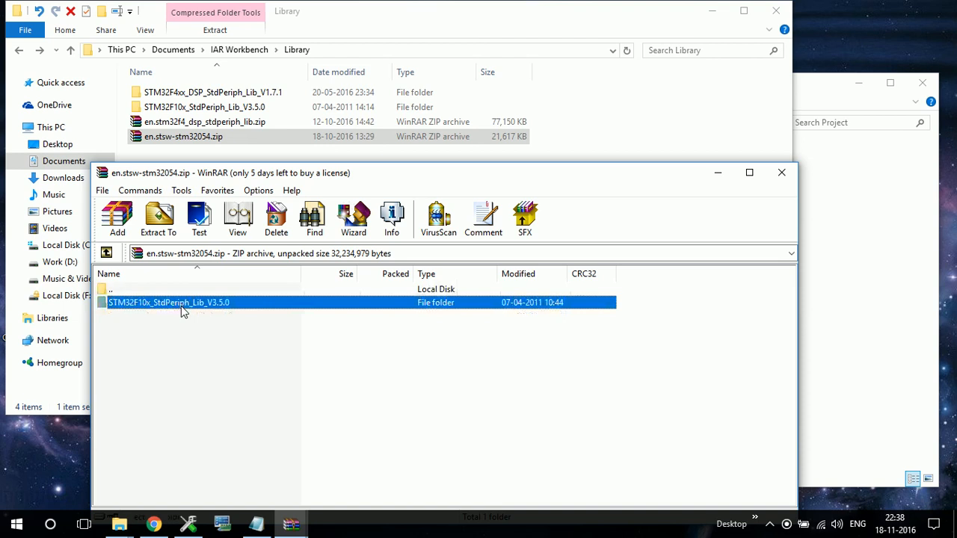
left_click(781, 173)
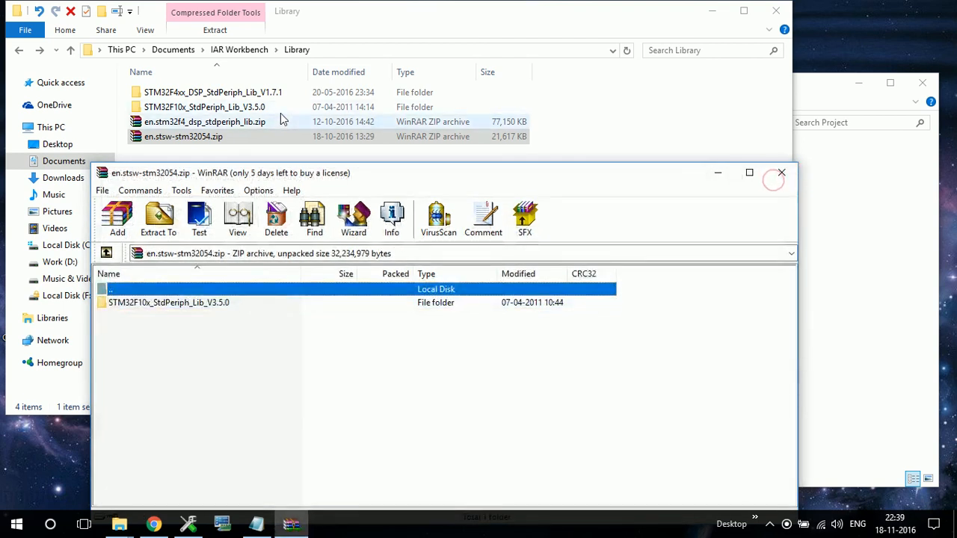
left_click(777, 172)
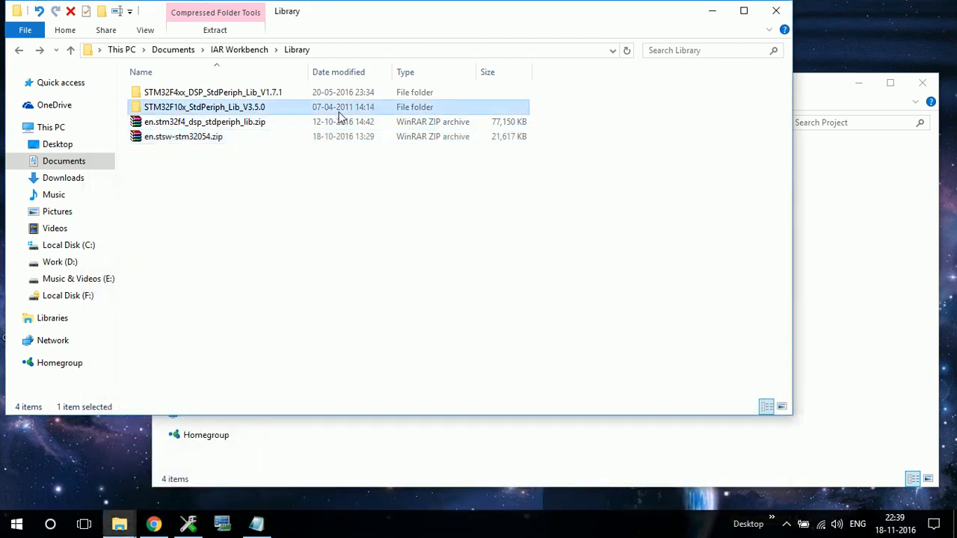
Step: Open the STM32F10x_StdPeriph_Lib_V3.5.0 folder and place its window side by side with the Project folder window
double_click(337, 107)
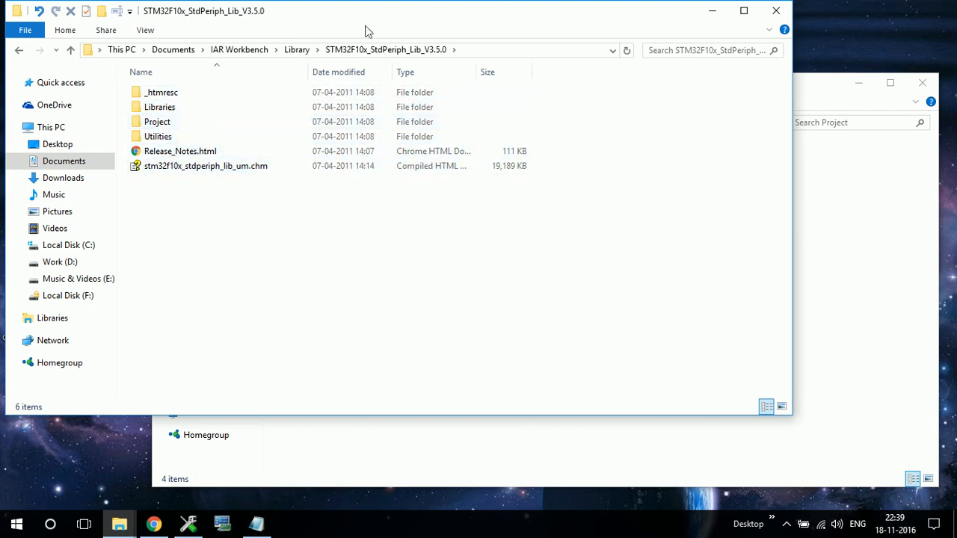
left_click_drag(410, 17, 955, 150)
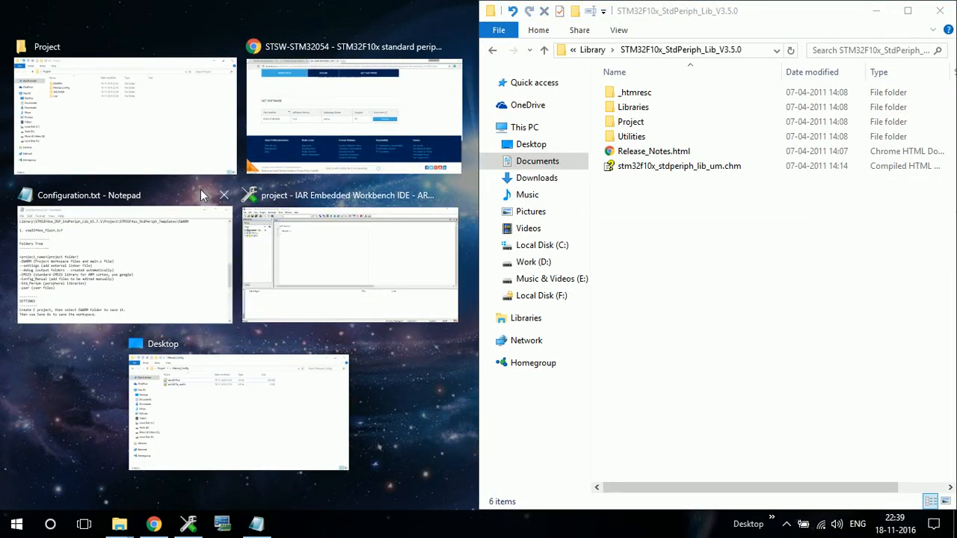
left_click(162, 135)
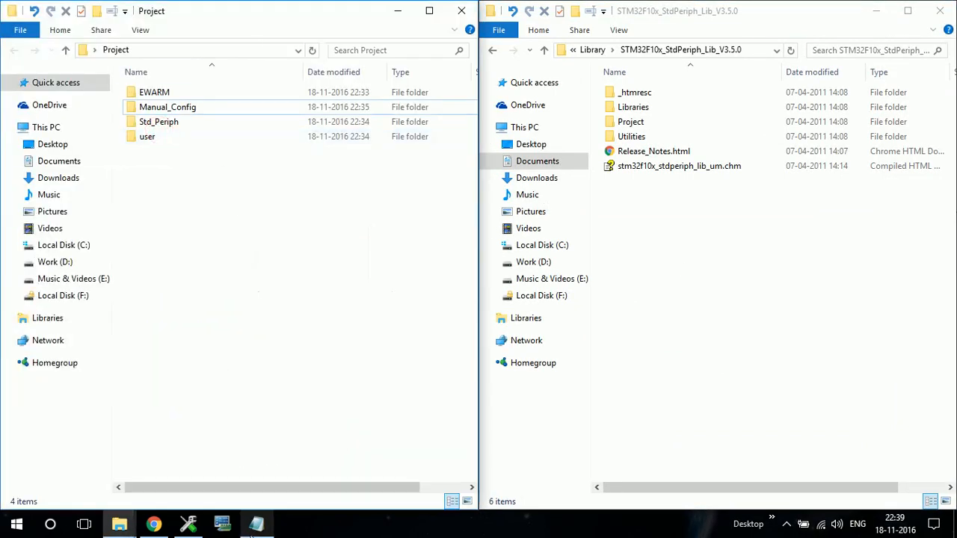
Step: Bring up the Configuration.txt notes over the folders and review the CMSIS file list with its library paths
left_click(256, 524)
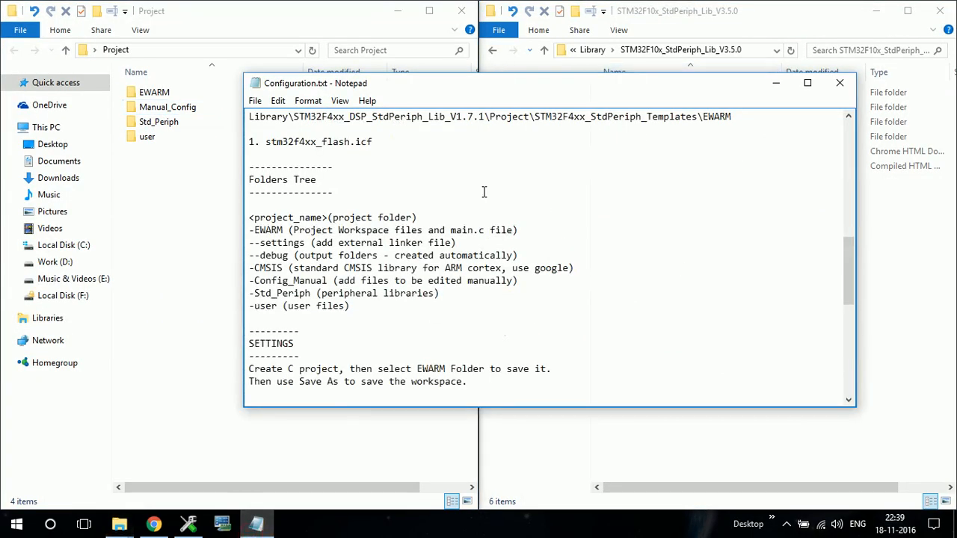
scroll(483, 192, "up", 12)
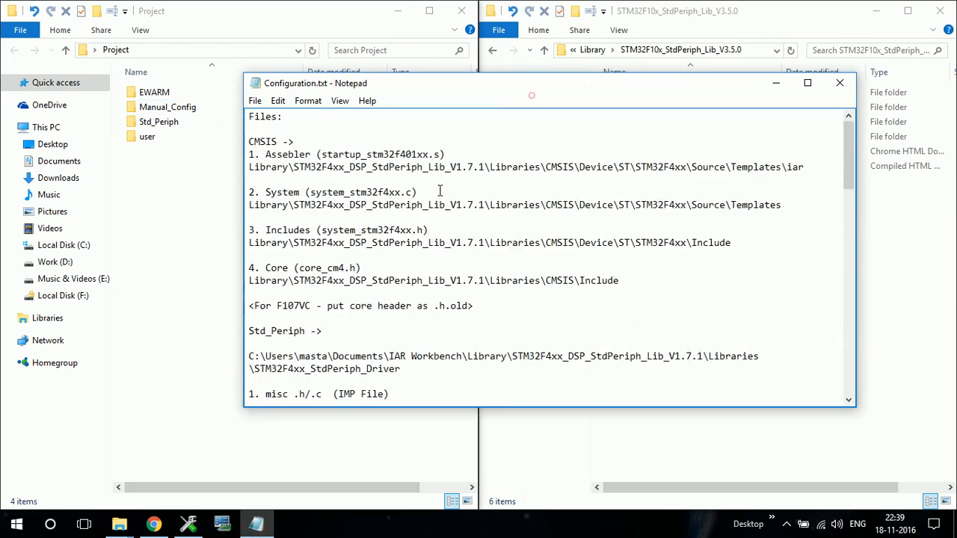
left_click_drag(509, 97, 399, 209)
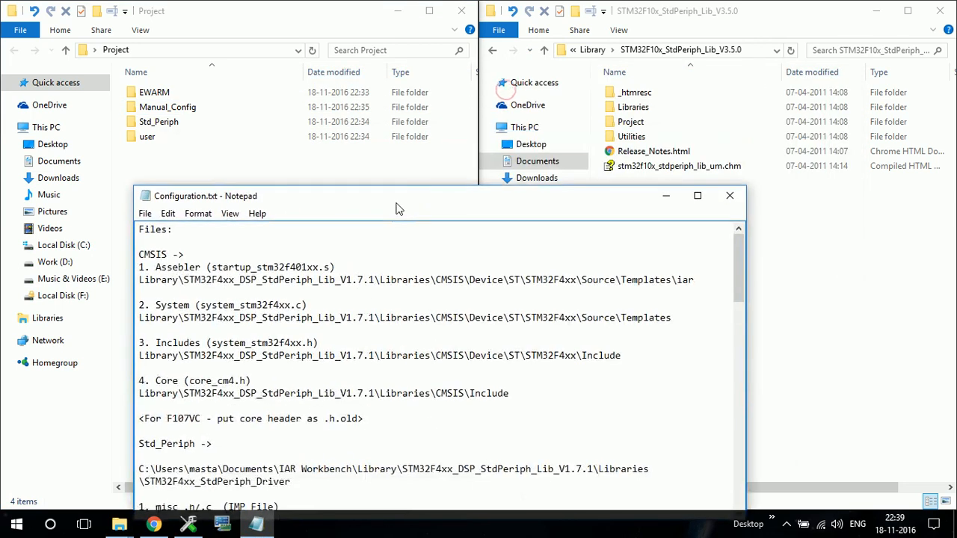
left_click_drag(172, 278, 546, 272)
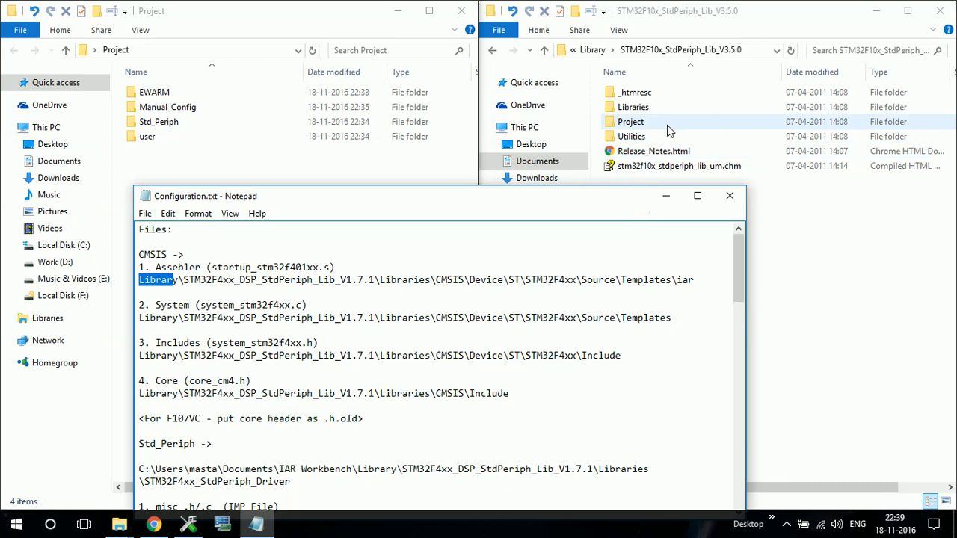
Step: Move the notes aside and open Libraries\CMSIS\CM3\DeviceSupport\ST\STM32F10x in the library window
left_click_drag(545, 196, 316, 190)
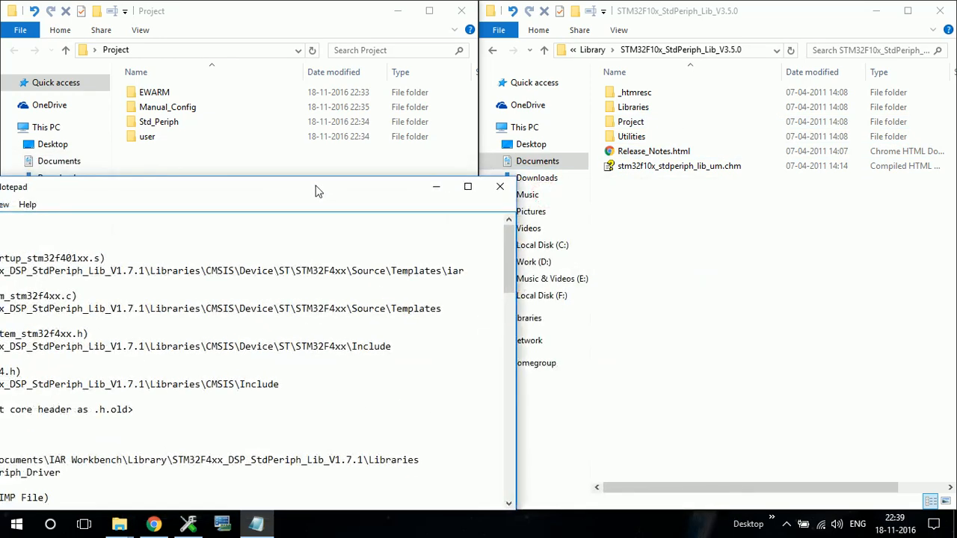
left_click(696, 125)
key("Up")
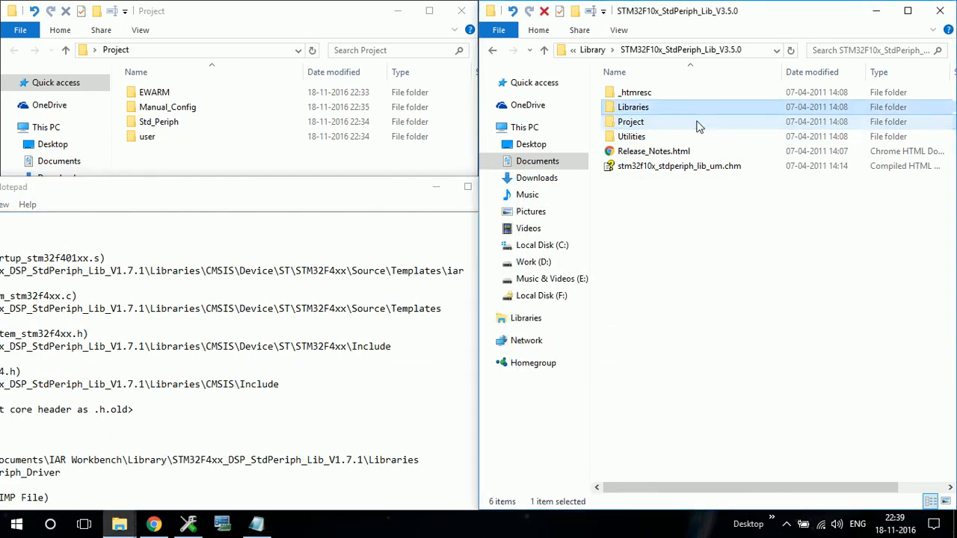
key("Return")
key("Return")
key("Return")
key("Down")
key("Return")
key("Return")
key("Down")
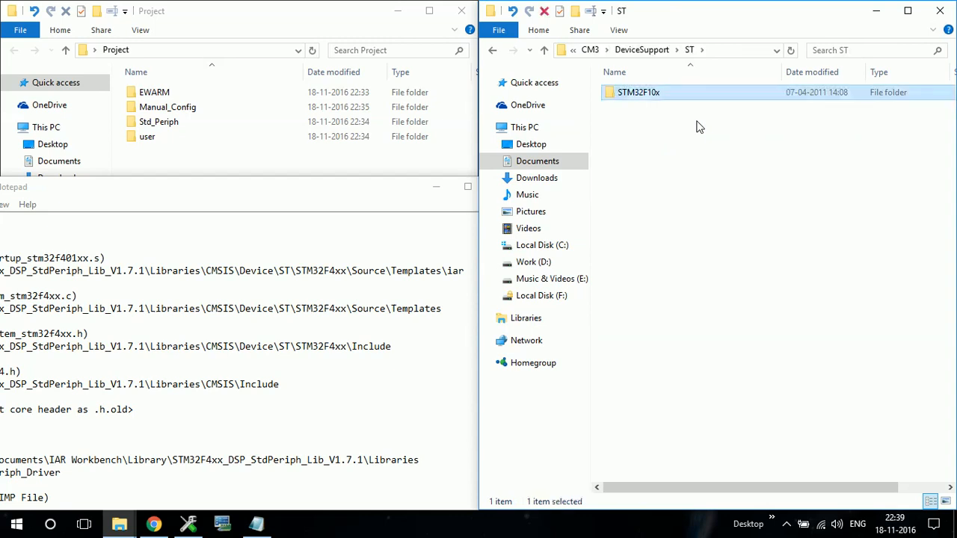
key("Return")
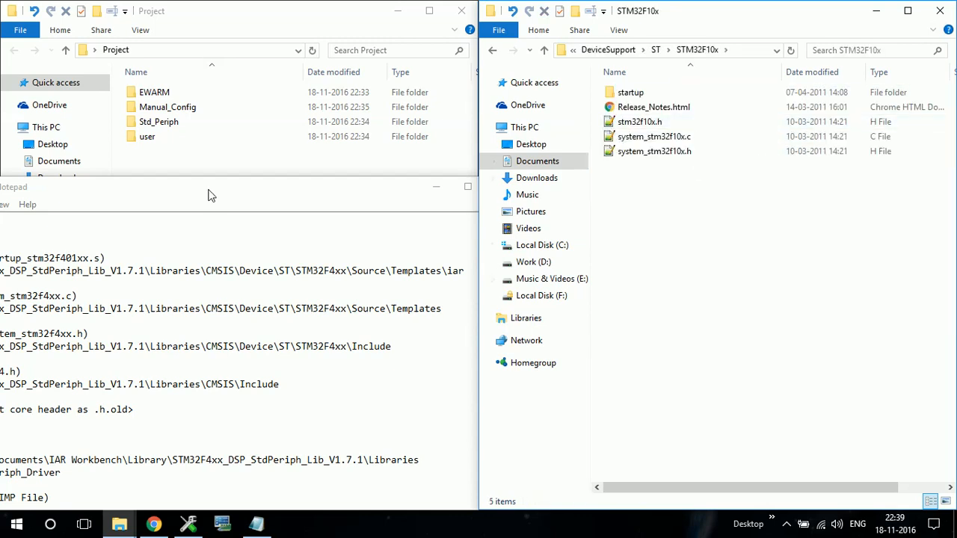
Step: Compare the path in the notes with the library folders by going back up to CM3 and returning to STM32F10x
left_click_drag(207, 189, 327, 195)
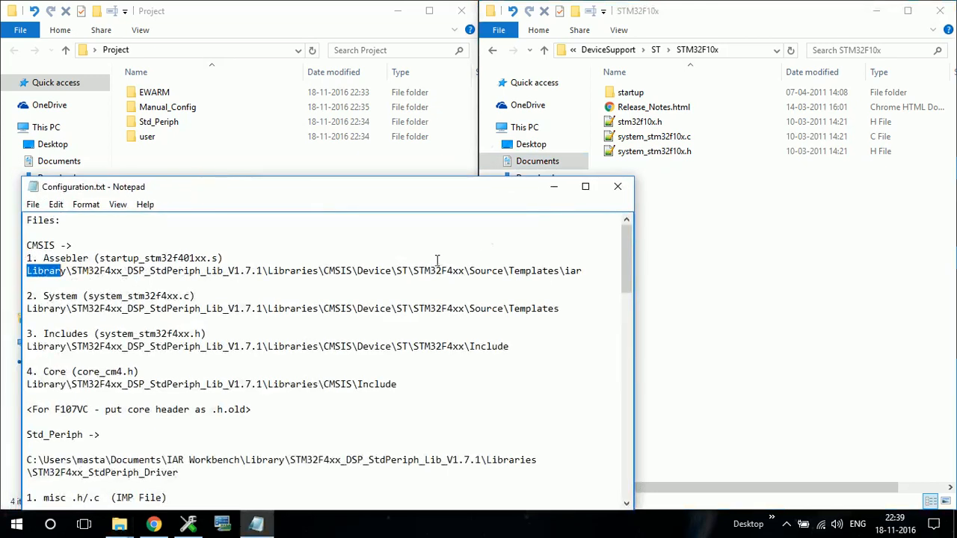
left_click(764, 251)
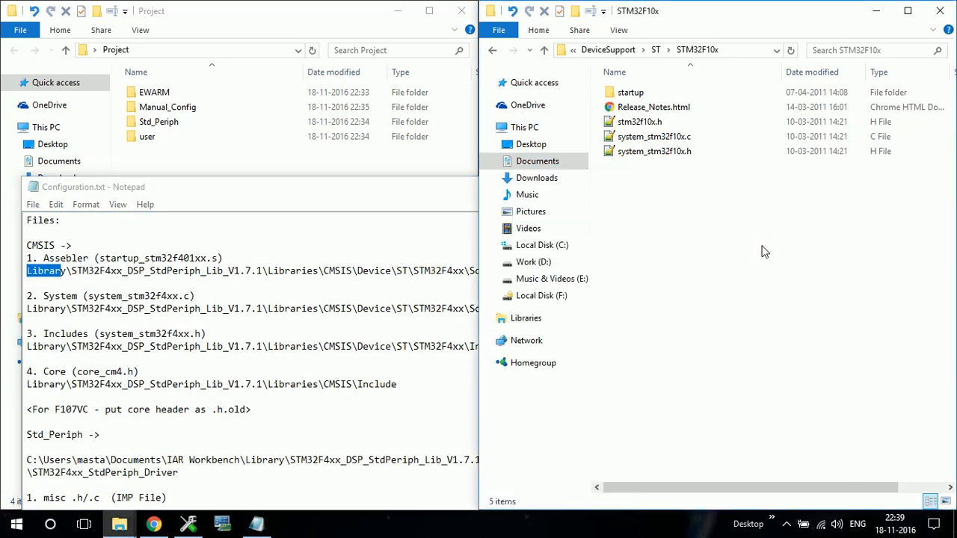
key("BackSpace")
key("BackSpace")
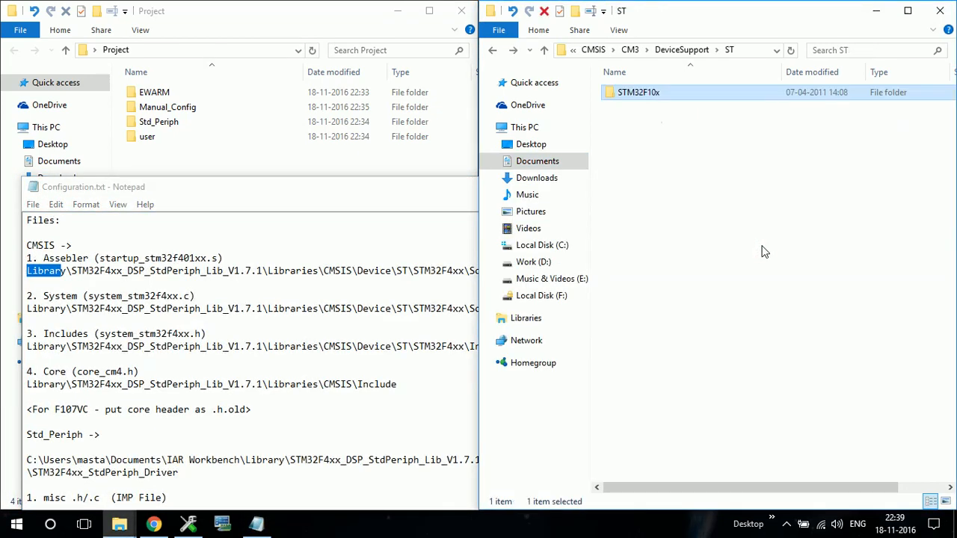
key("BackSpace")
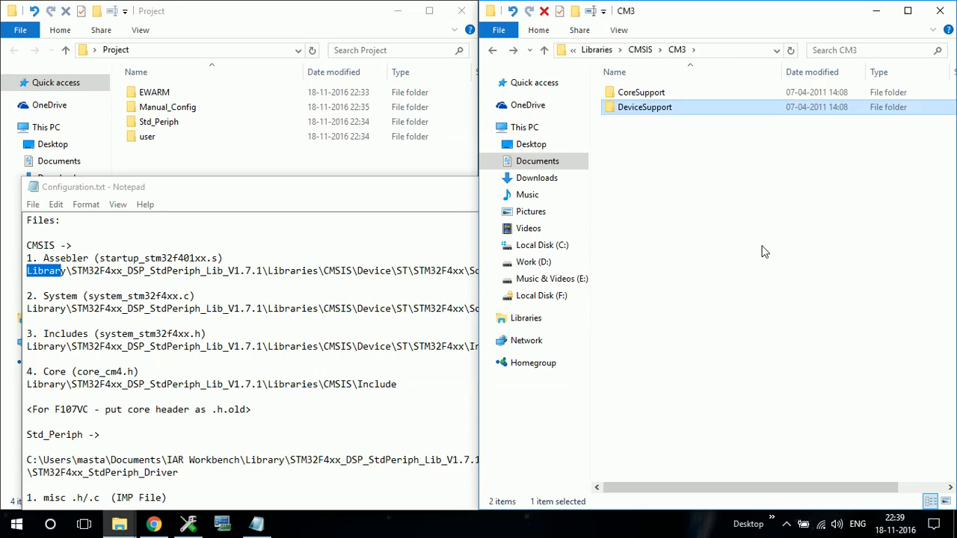
key("Return")
key("Return")
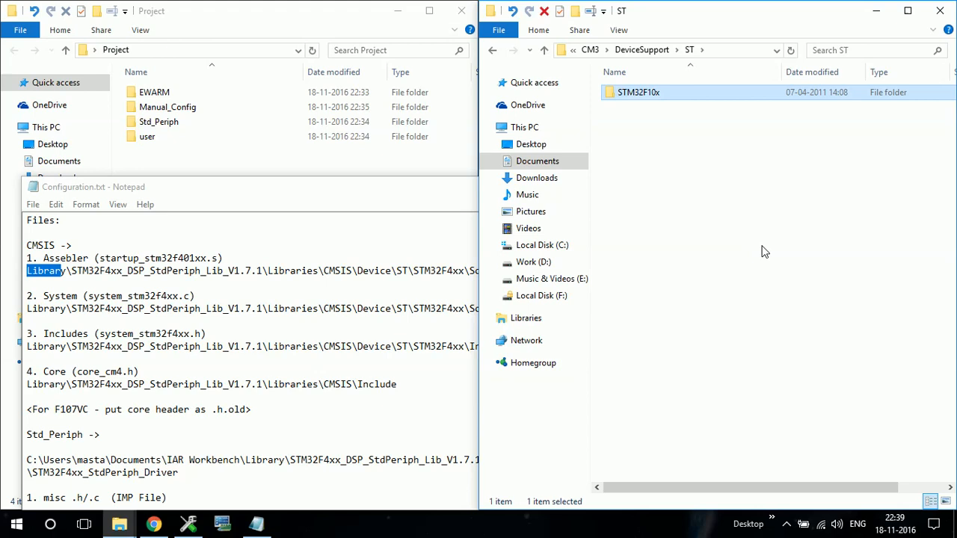
key("Return")
Step: Open the iar subfolder of the startup folder in the library window and minimize the notes
left_click_drag(377, 190, 311, 205)
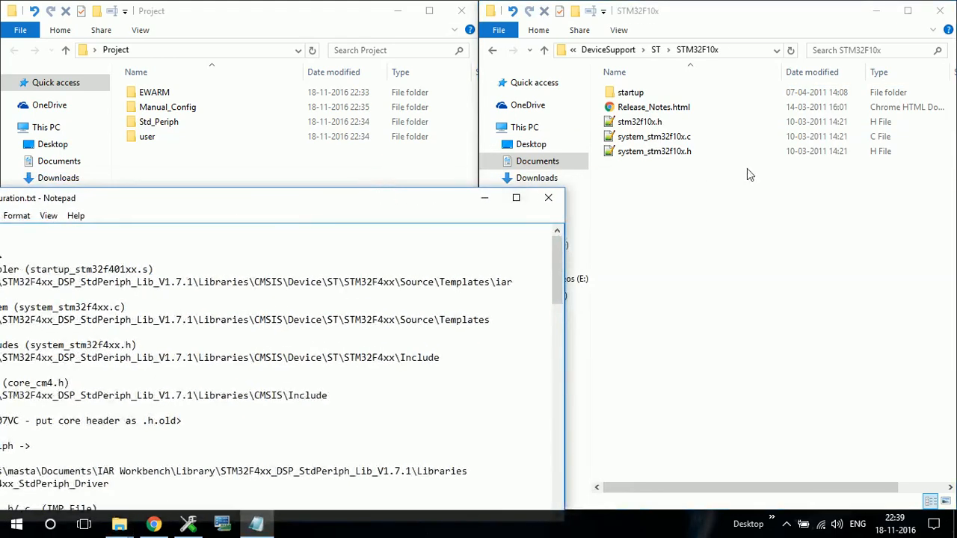
double_click(637, 94)
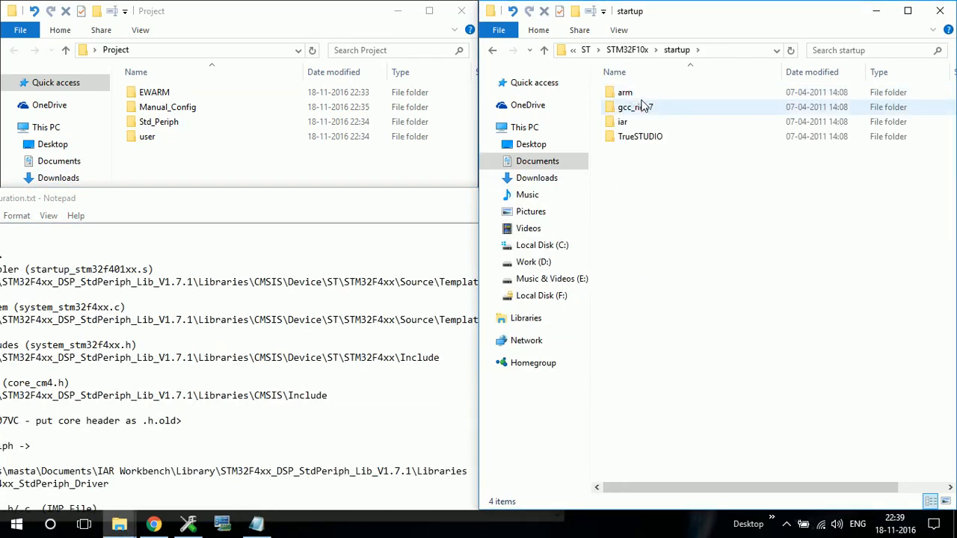
double_click(634, 94)
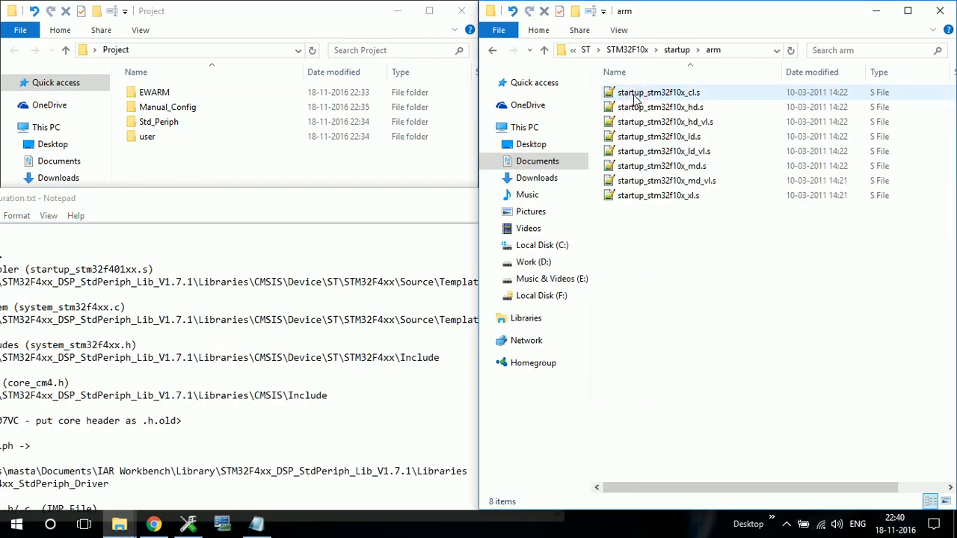
key("BackSpace")
key("Down")
key("Down")
key("Return")
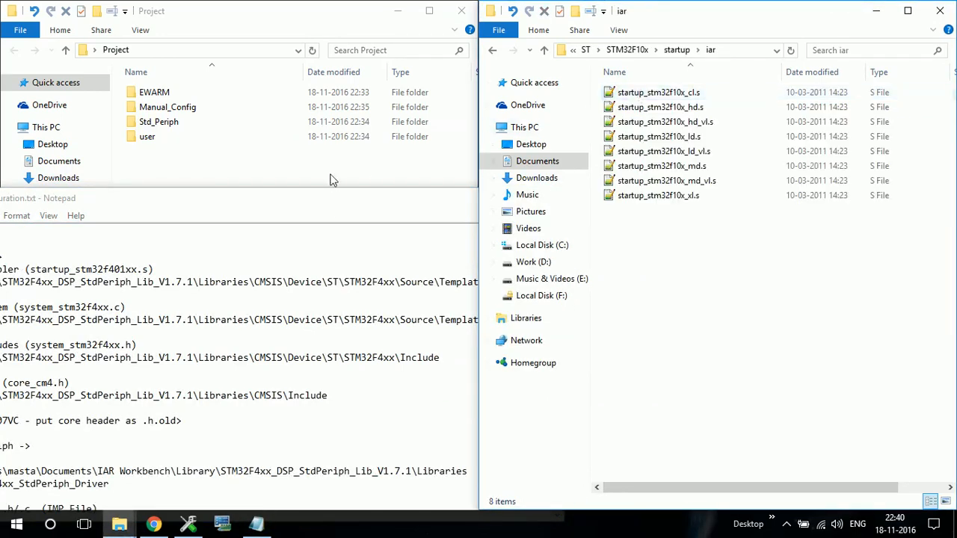
left_click(332, 207)
left_click(487, 199)
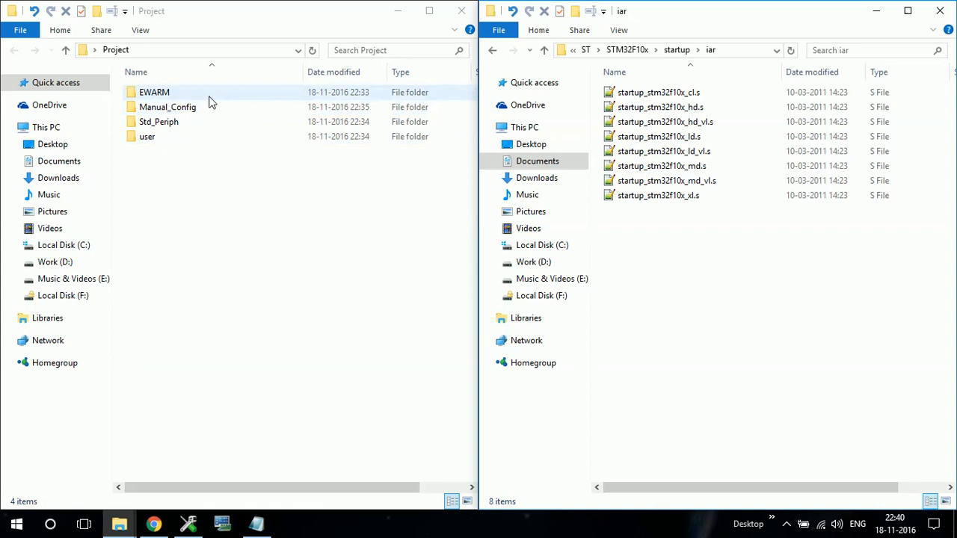
Step: Create a folder named CMSIS in the Project folder and open it
right_click(186, 212)
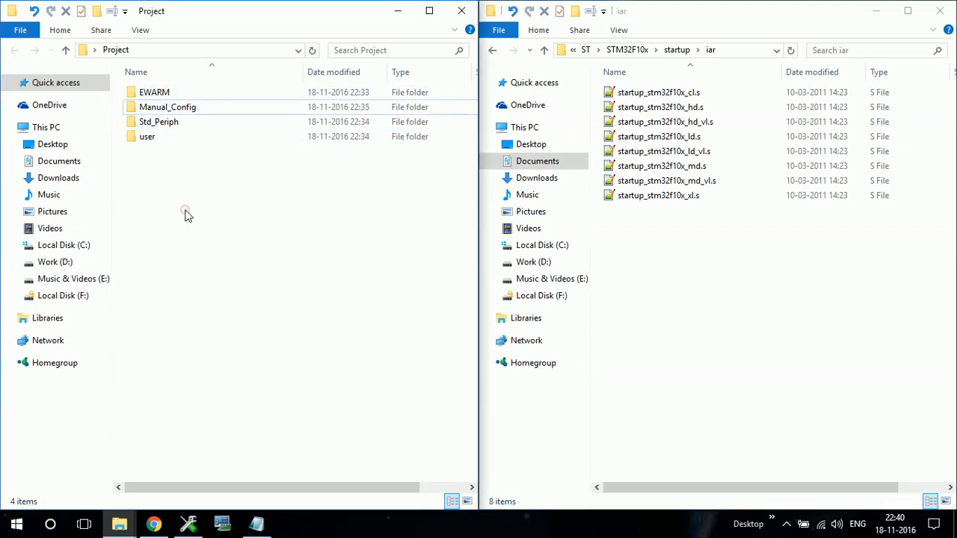
left_click(323, 378)
left_click(481, 217)
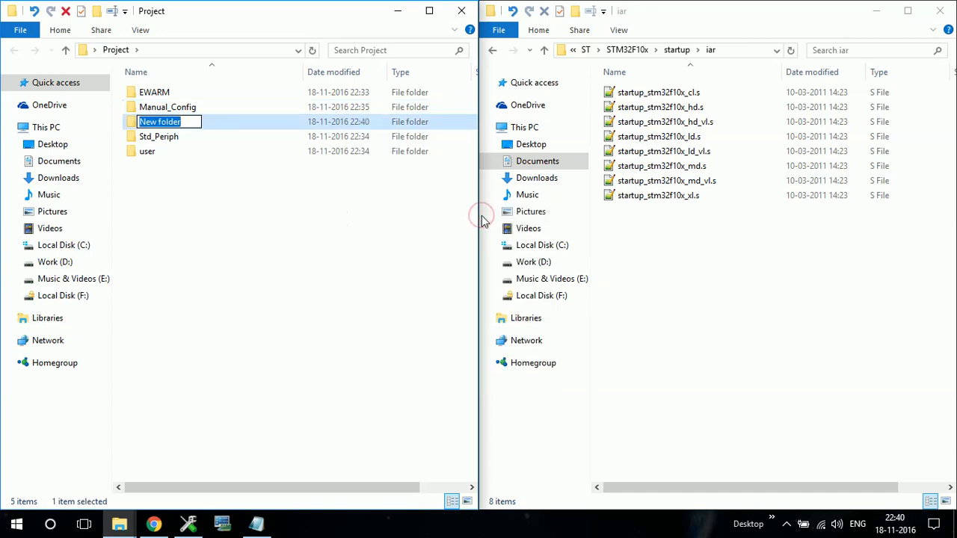
type("CM")
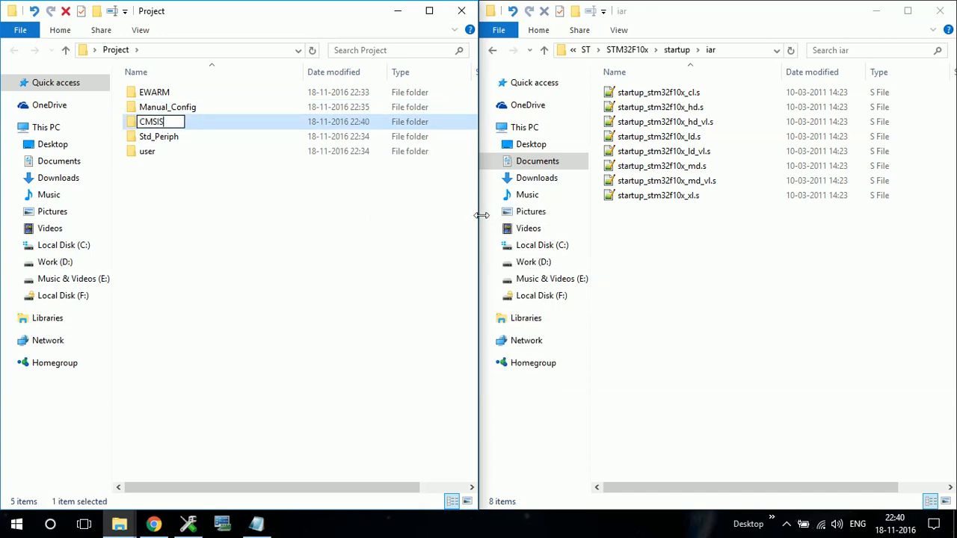
type("SIS")
key("Return")
key("Return")
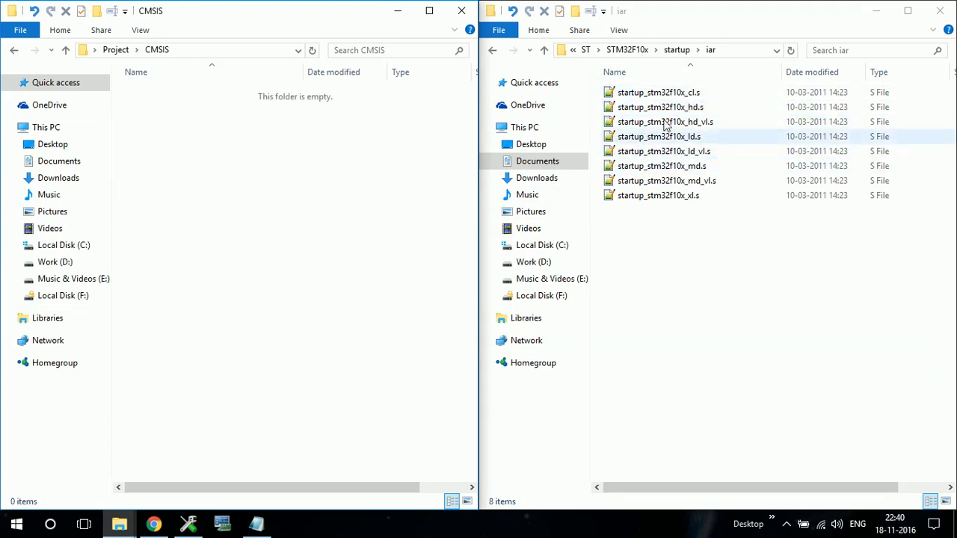
Step: Copy startup_stm32f10x_cl.s from the library's startup\iar folder into the Project\CMSIS folder
left_click(699, 273)
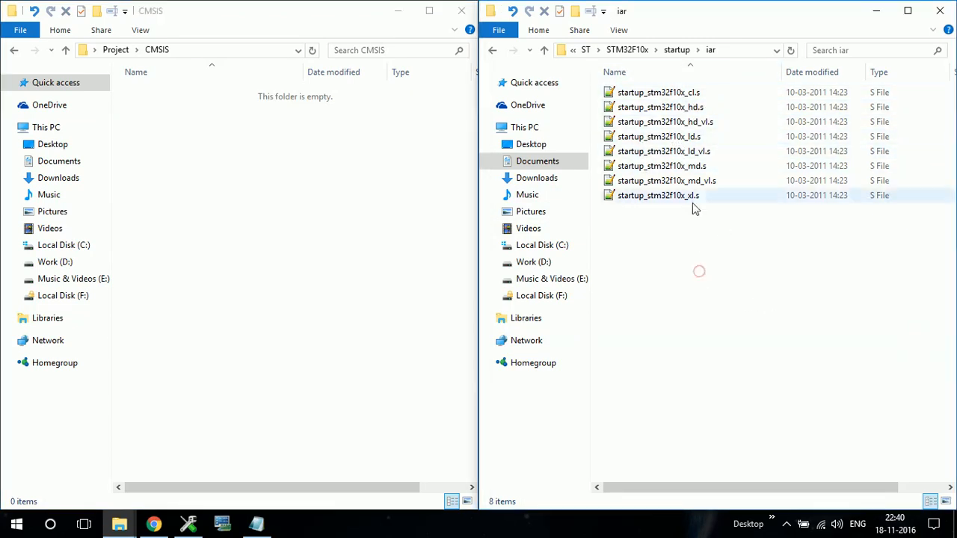
left_click(676, 107)
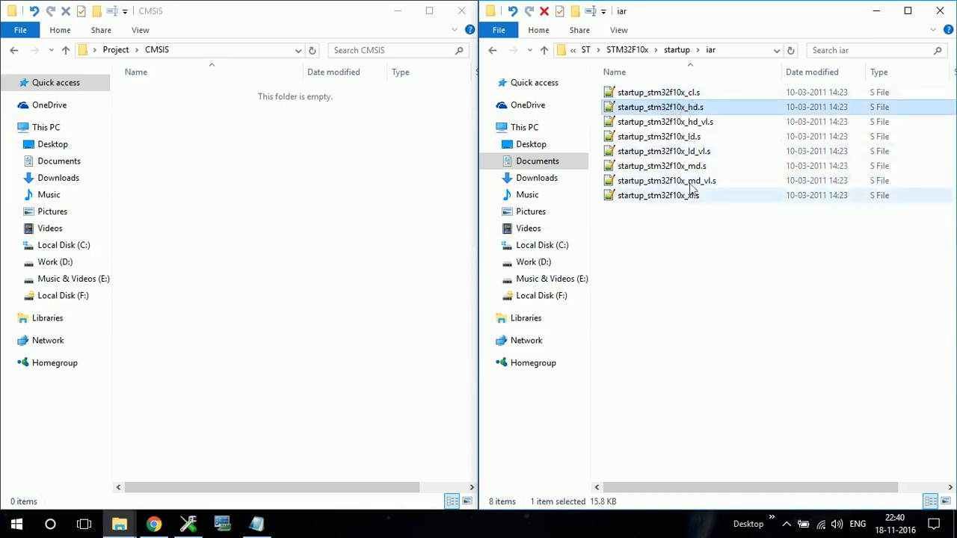
left_click(696, 94)
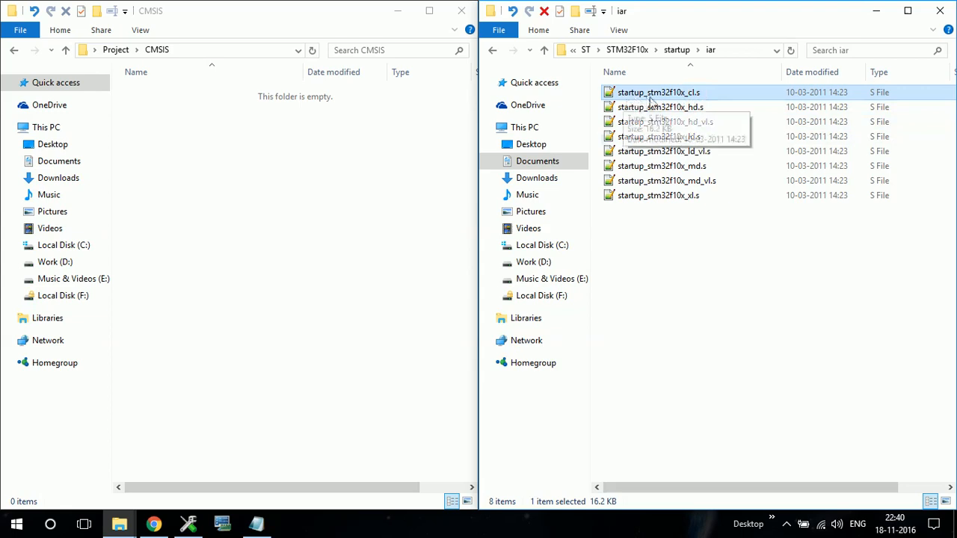
left_click(698, 109)
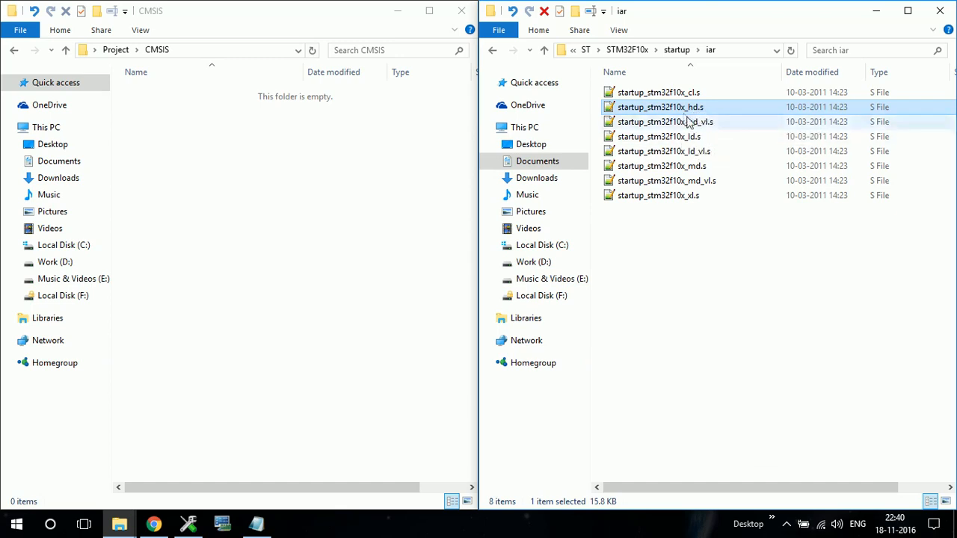
left_click(695, 94)
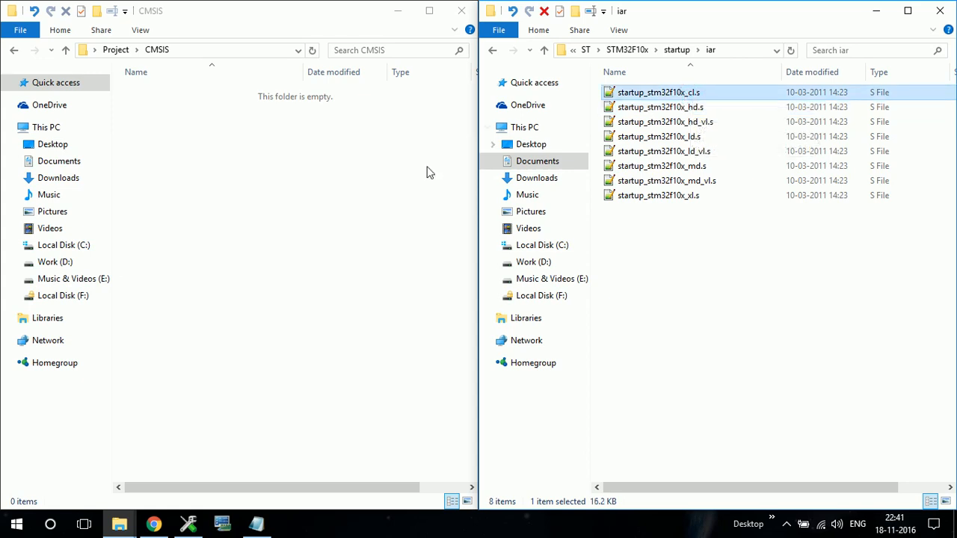
left_click(290, 214)
key("ctrl+v")
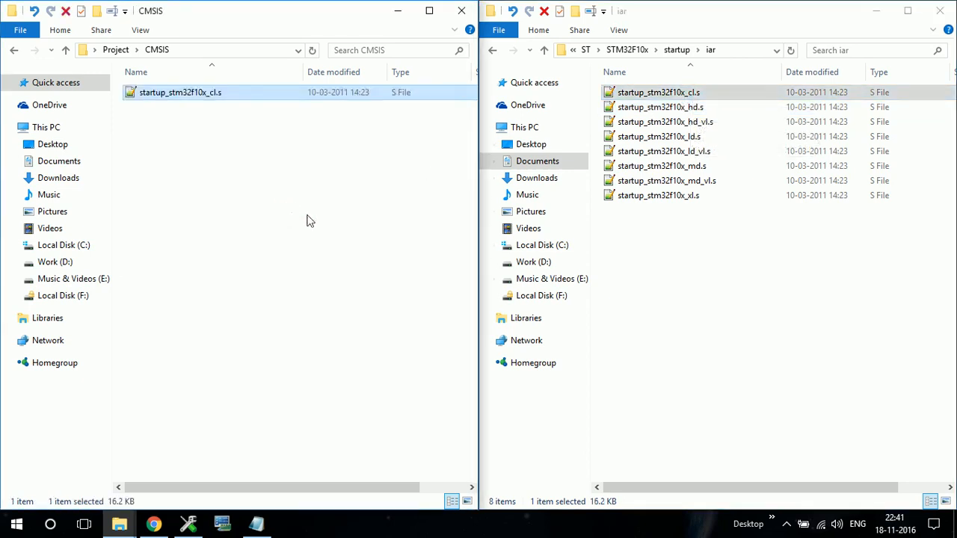
Step: Check the System entry in the Configuration.txt notes and copy system_stm32f10x.c and system_stm32f10x.h from the library's STM32F10x folder into Project\CMSIS
mouse_move(257, 525)
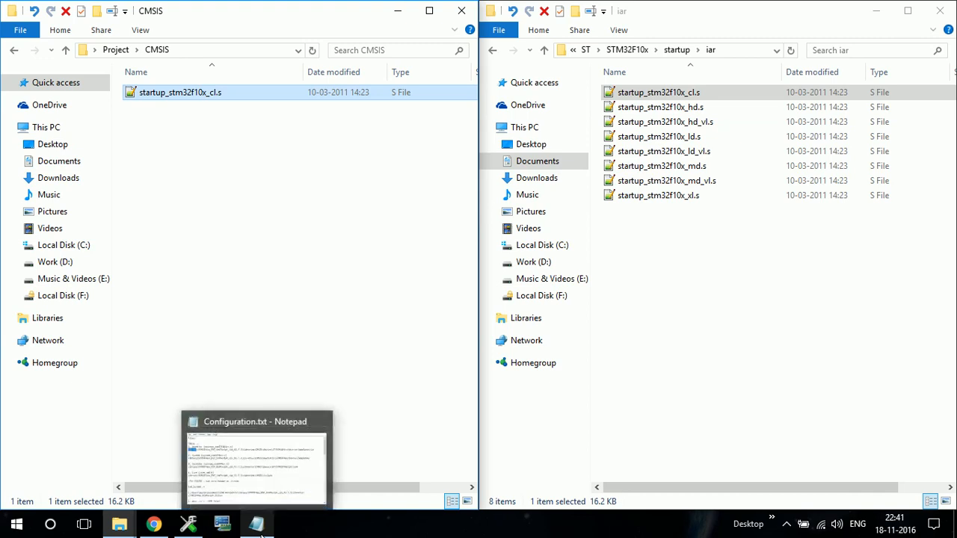
key("alt+Tab")
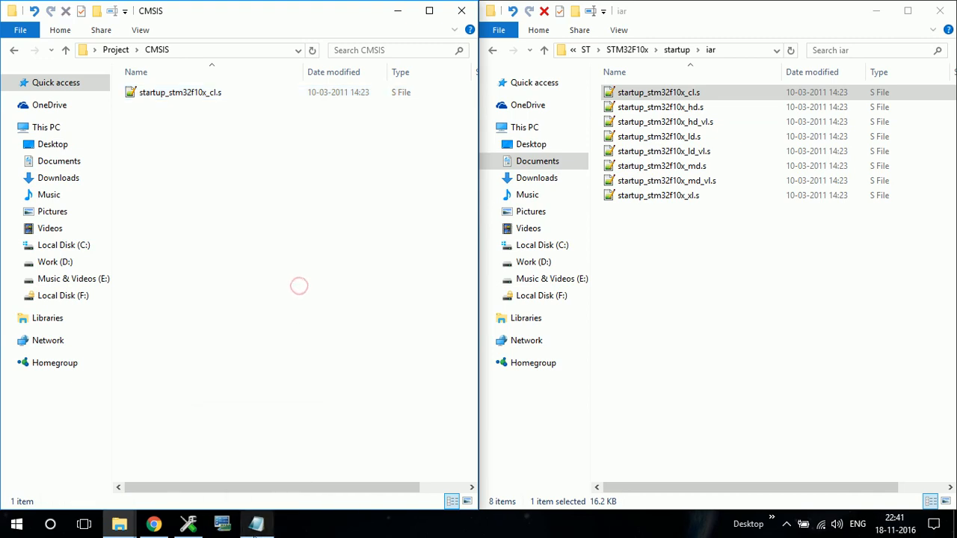
left_click_drag(220, 209, 346, 181)
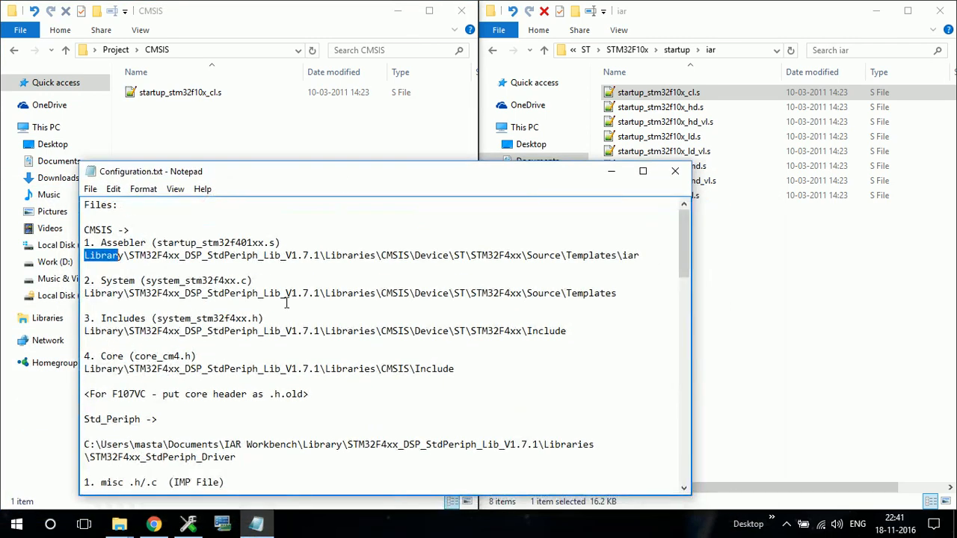
left_click(249, 293)
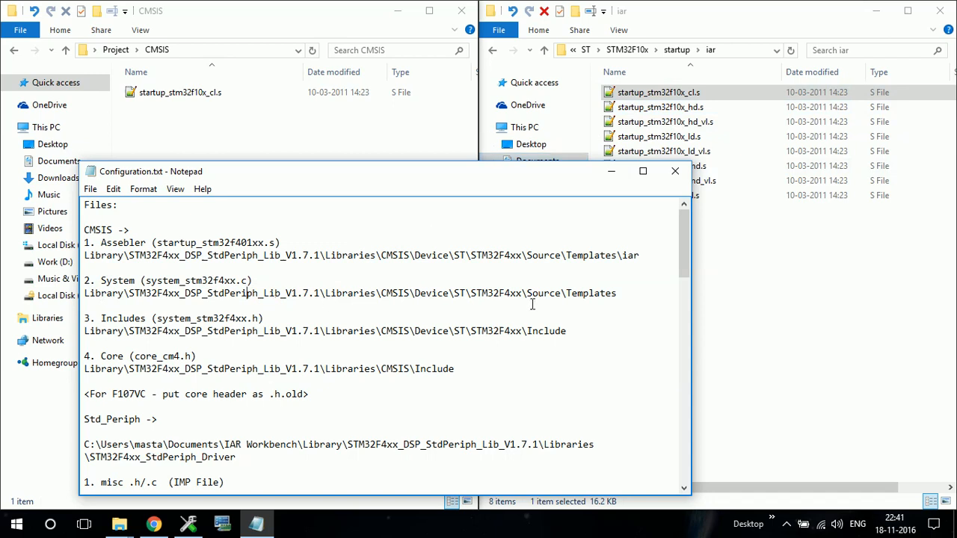
left_click(676, 49)
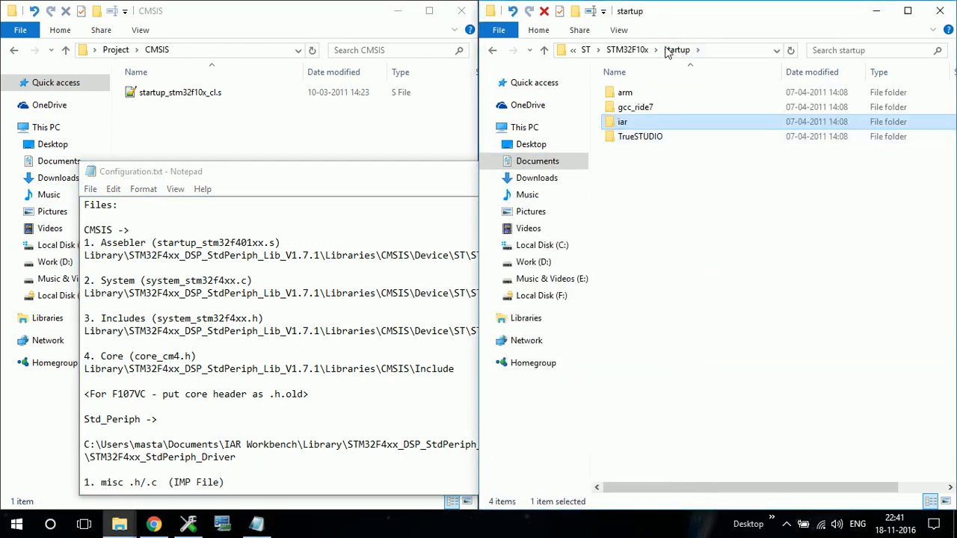
left_click(627, 50)
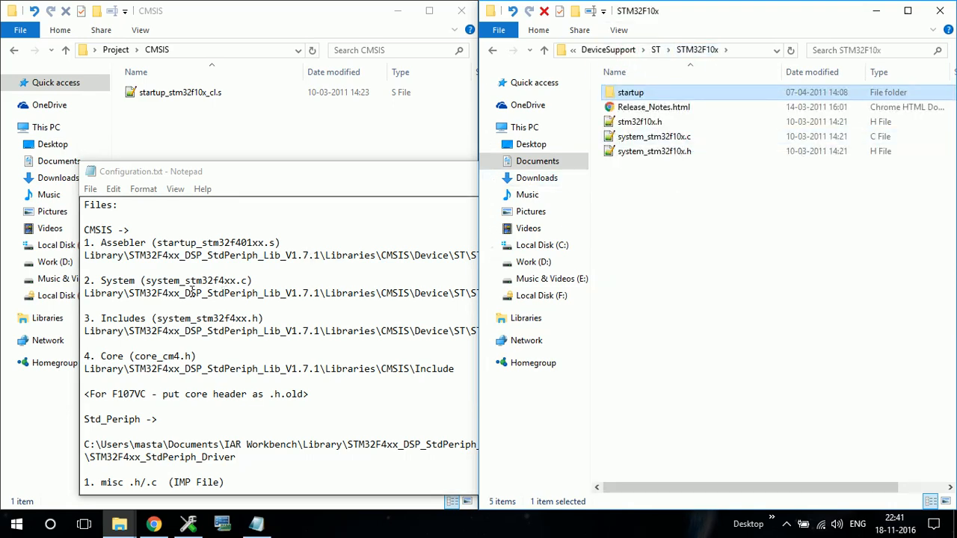
left_click(680, 141)
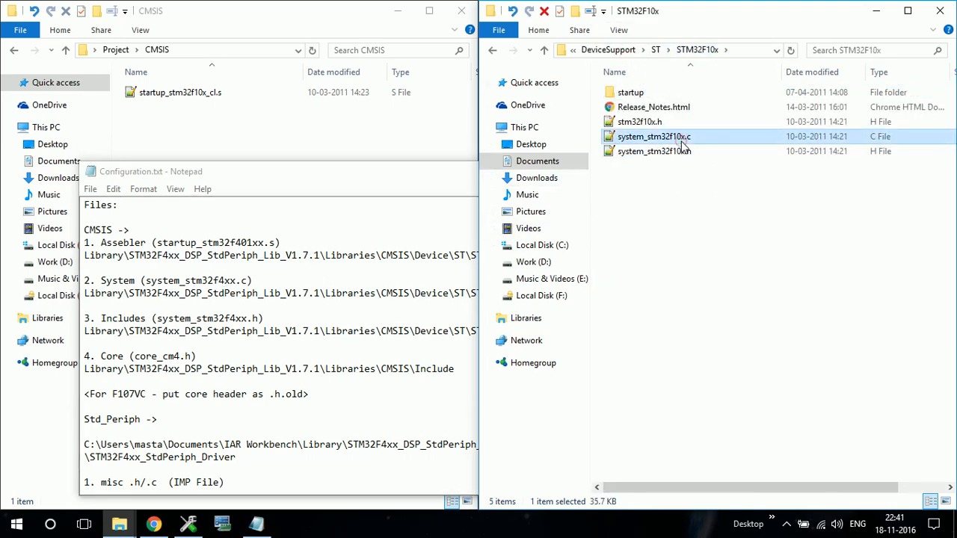
left_click(681, 145, "ctrl")
left_click_drag(681, 145, 246, 132)
Step: Consult the notes and copy core_cm3.c and core_cm3.h from the library's CM3\CoreSupport folder into Project\CMSIS
left_click(257, 523)
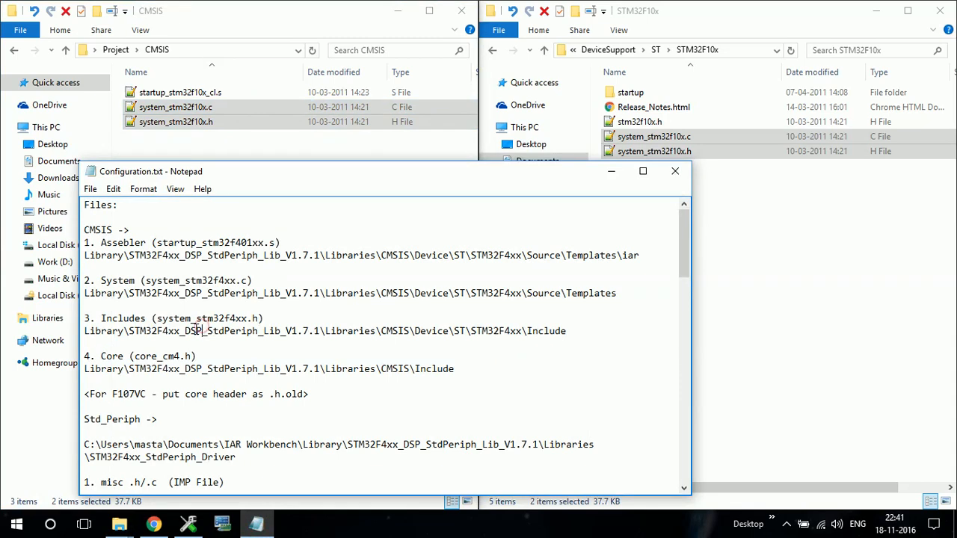
left_click(840, 306)
left_click(659, 52)
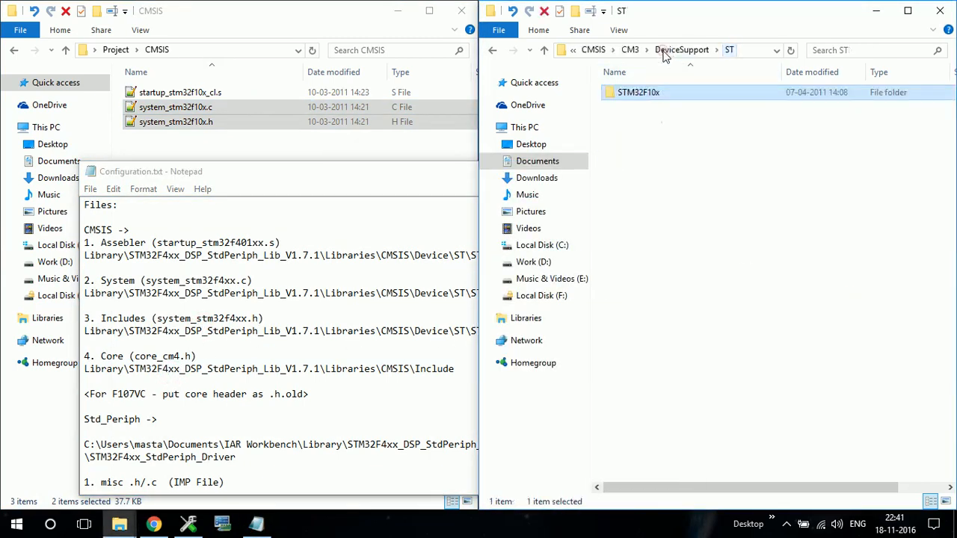
left_click(658, 52)
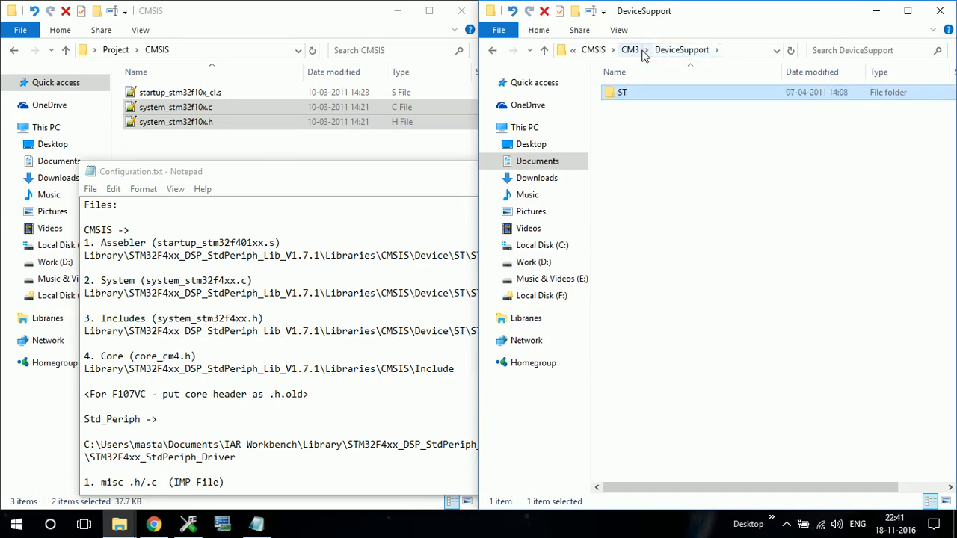
left_click(646, 53)
left_click(632, 52)
left_click(630, 52)
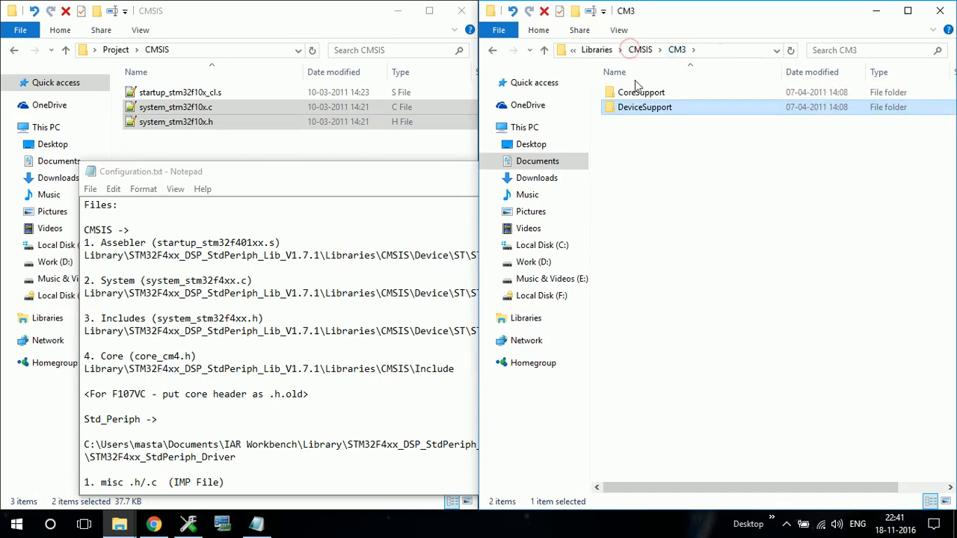
double_click(630, 93)
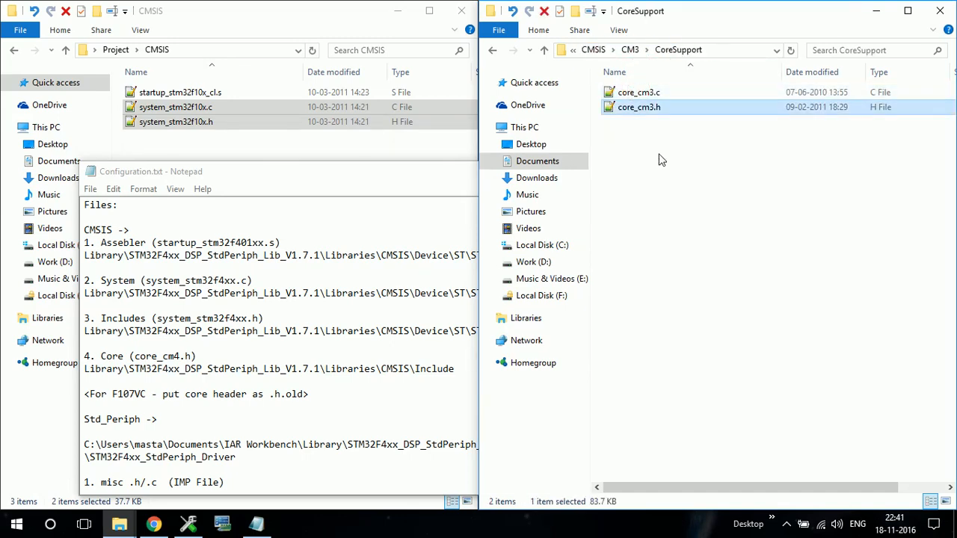
key("ctrl+a")
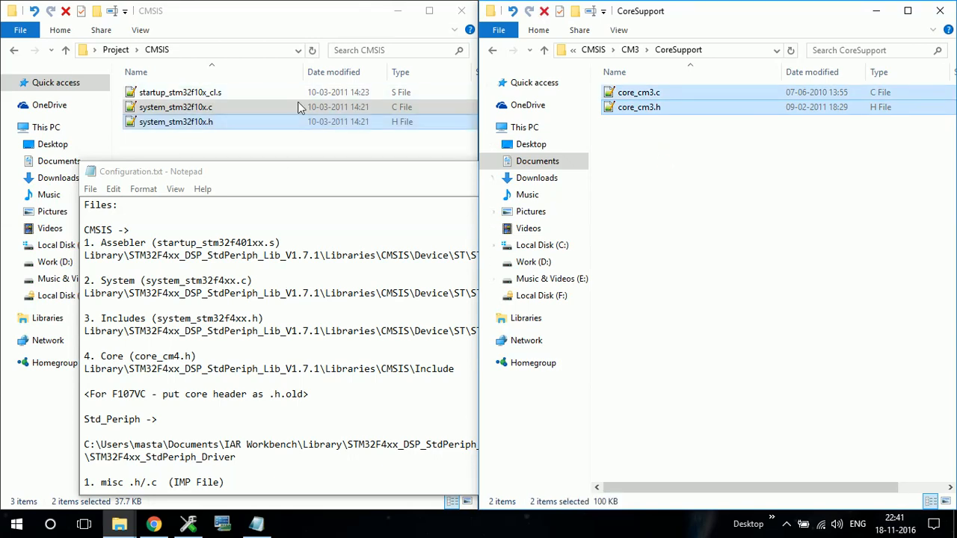
left_click(290, 157)
key("ctrl+v")
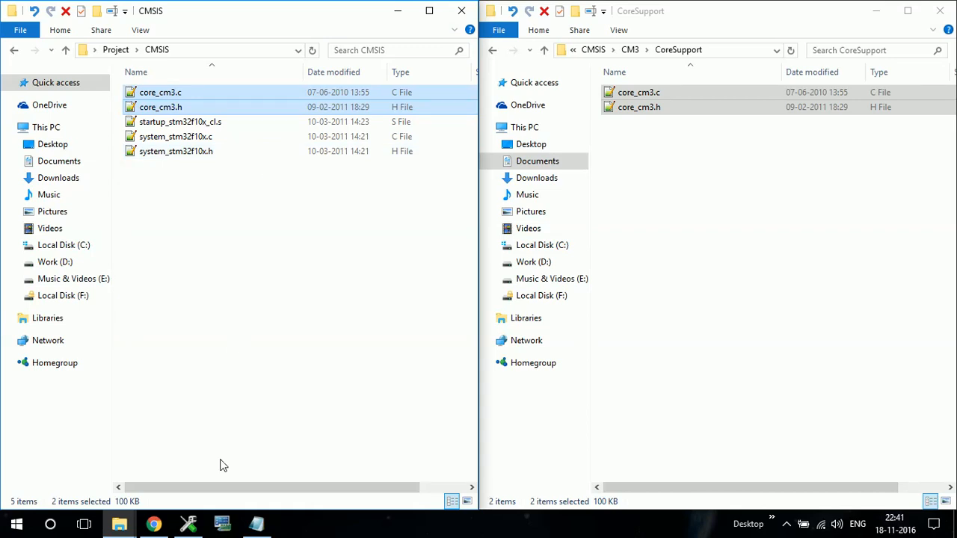
Step: Rename core_cm3.h in the Project\CMSIS folder to core_cm3.h.old and accept the extension change
left_click(188, 523)
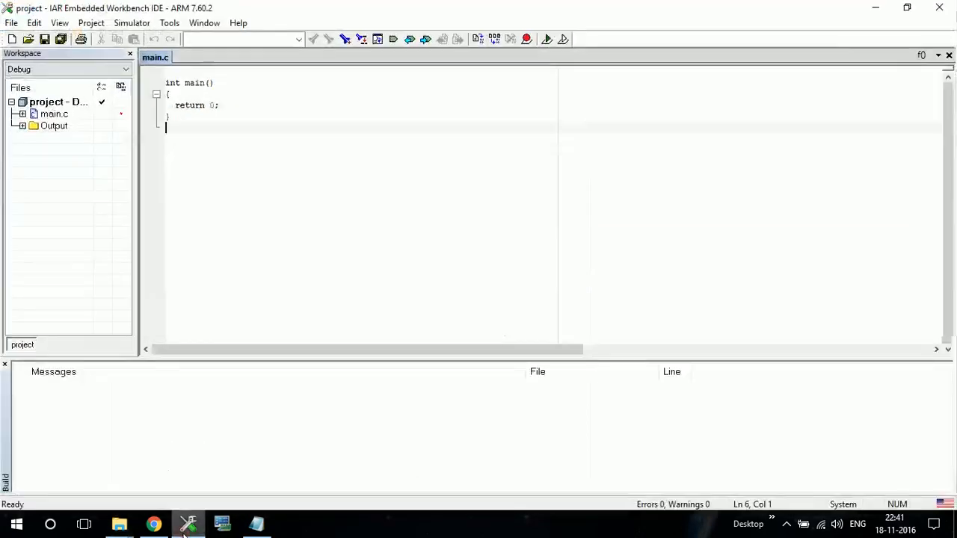
left_click(873, 7)
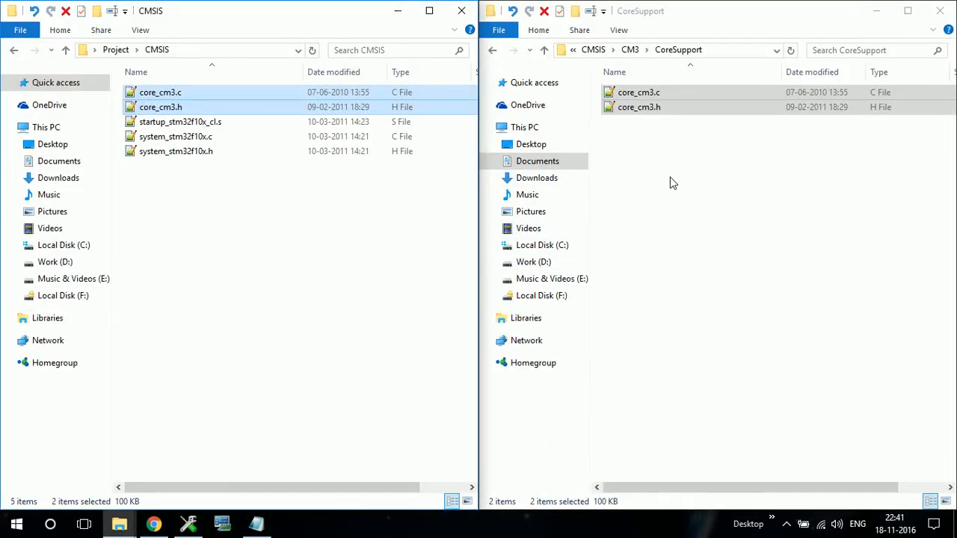
left_click(201, 236)
left_click(172, 108)
left_click(172, 108)
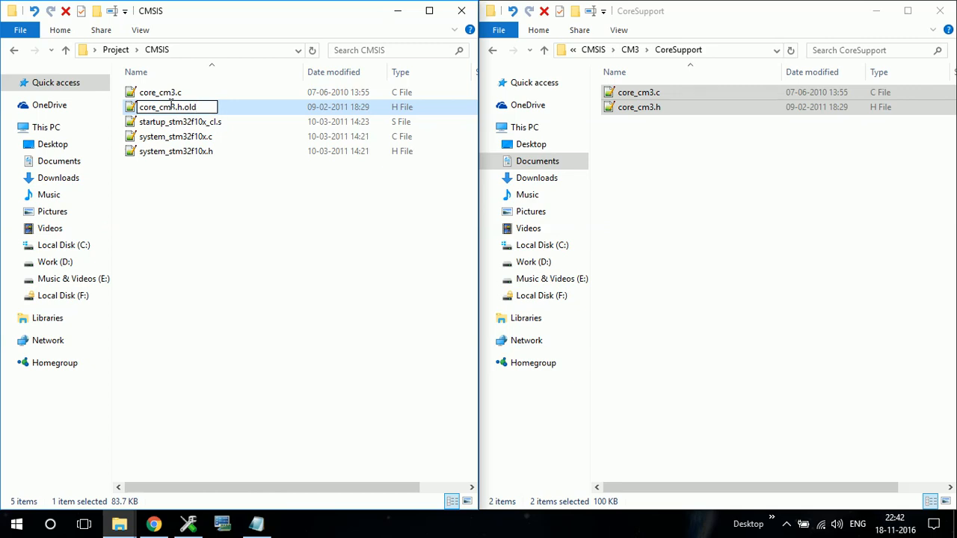
key("Return")
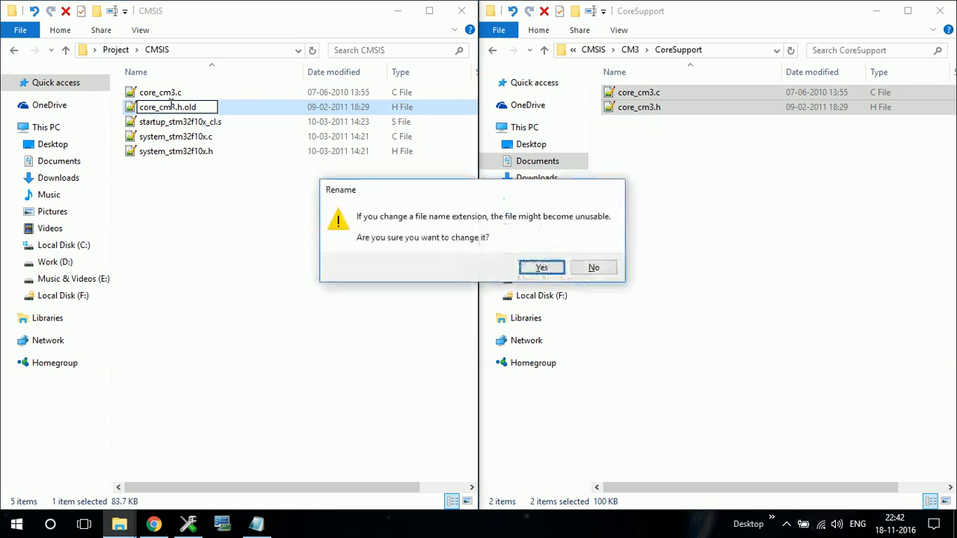
left_click(542, 270)
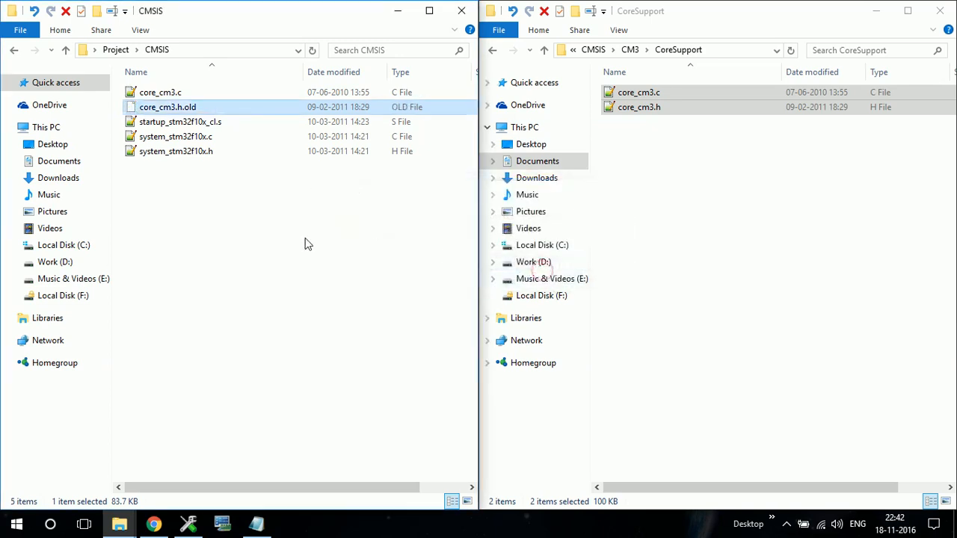
left_click(305, 239)
Step: Check the Std_Periph section of the notes and open the Std_Periph folder inside Project
left_click(256, 523)
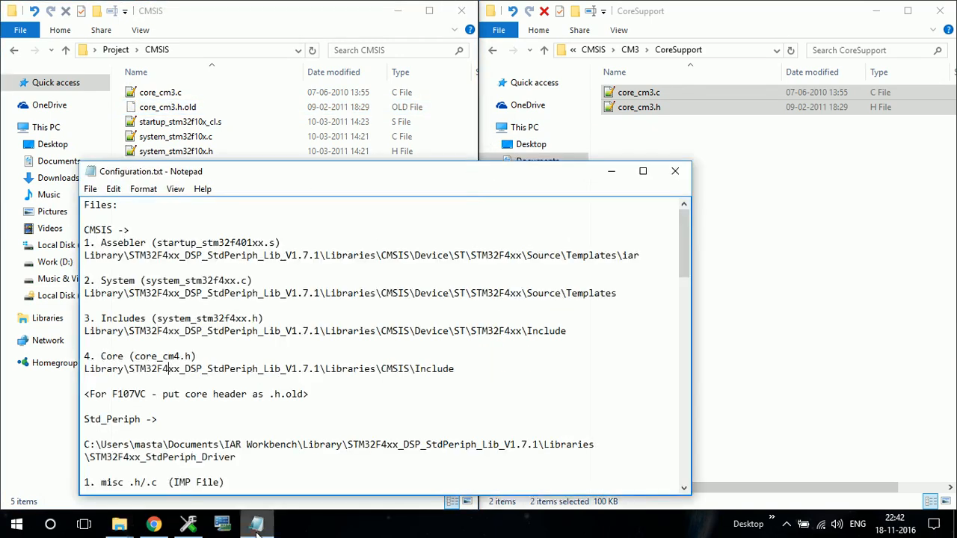
scroll(313, 391, "down", 2)
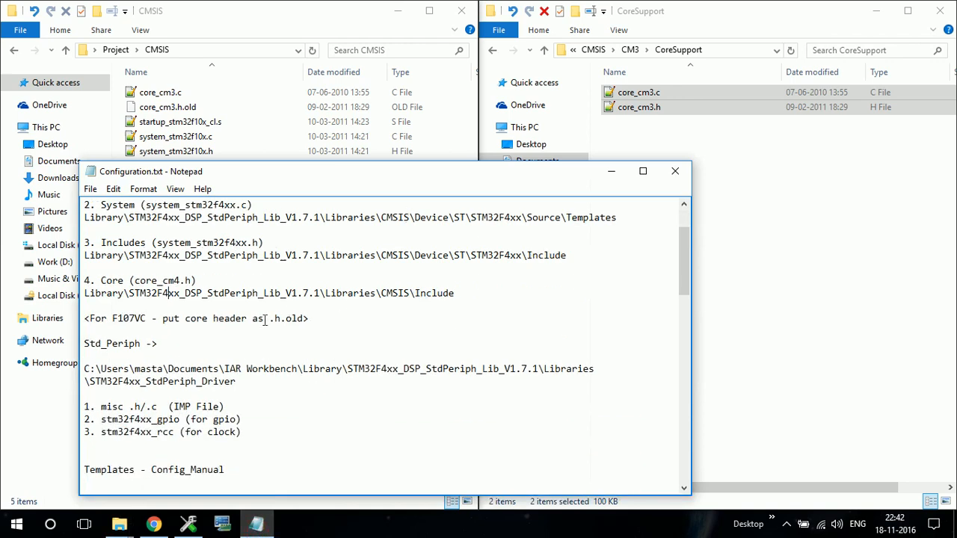
left_click(125, 56)
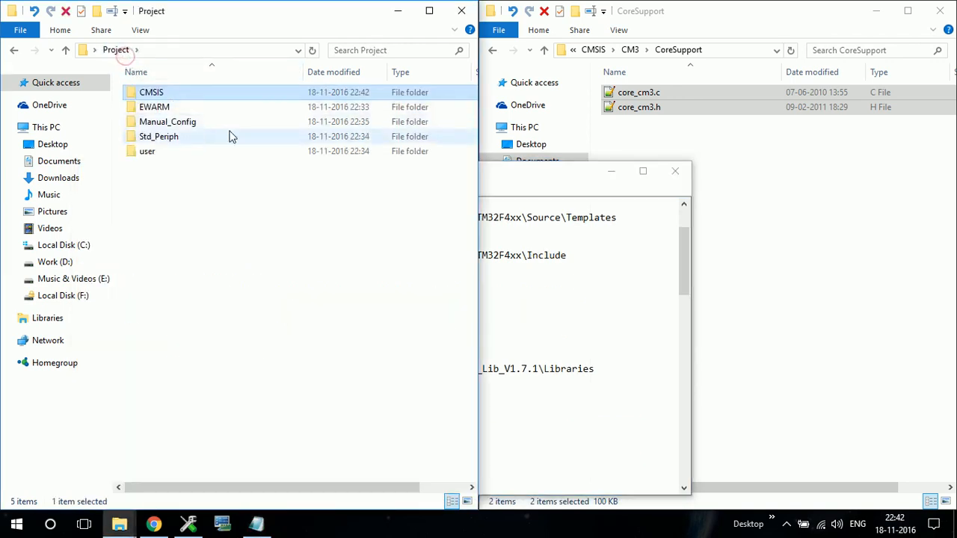
key("Down")
key("Down")
key("Down")
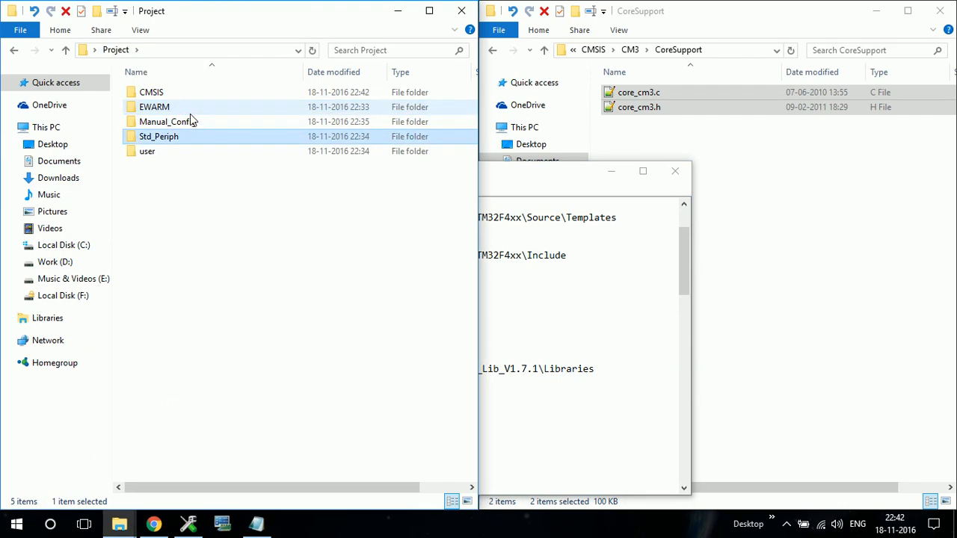
key("Return")
Step: Copy misc.h, stm32f10x_gpio.h and stm32f10x_rcc.h from the library's STM32F10x_StdPeriph_Driver\inc folder into Project\Std_Periph
left_click(752, 273)
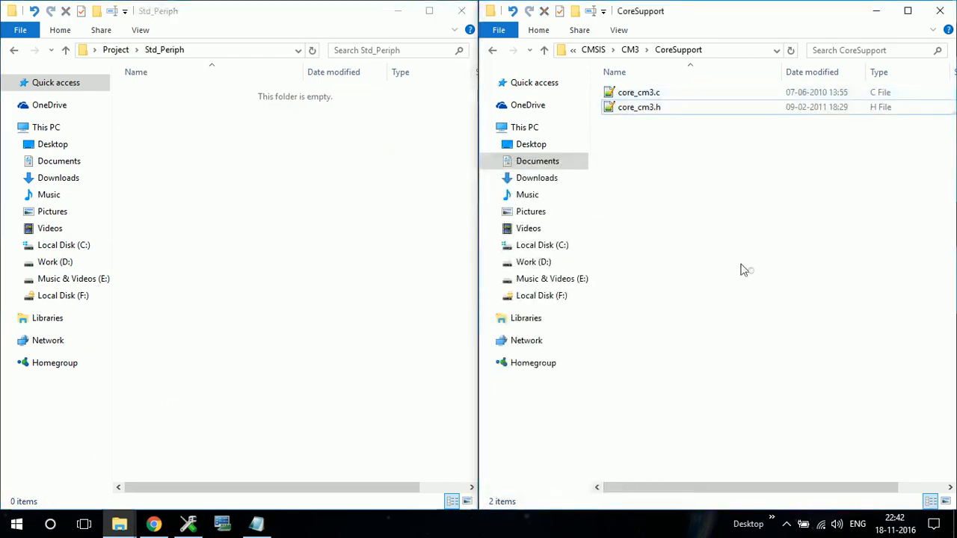
left_click(629, 50)
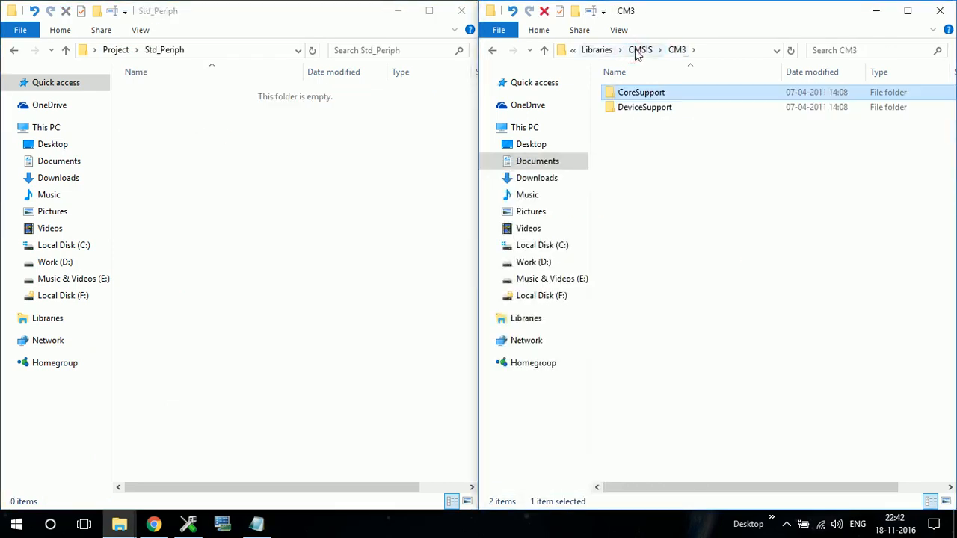
left_click(598, 51)
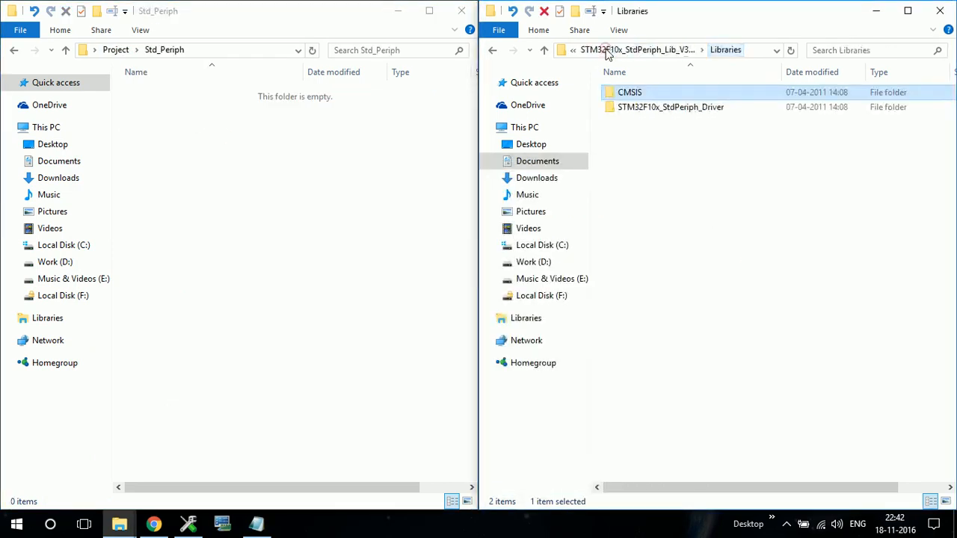
double_click(711, 108)
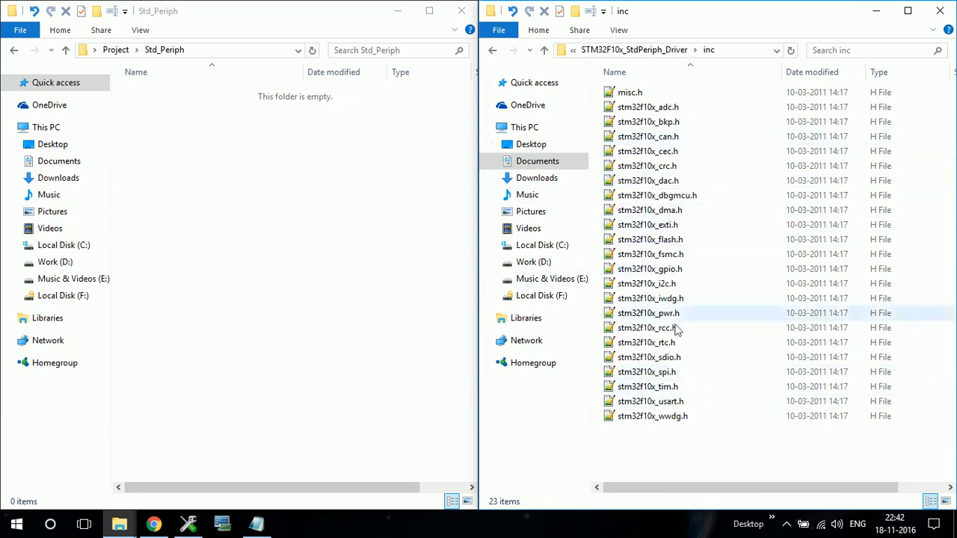
left_click(374, 181)
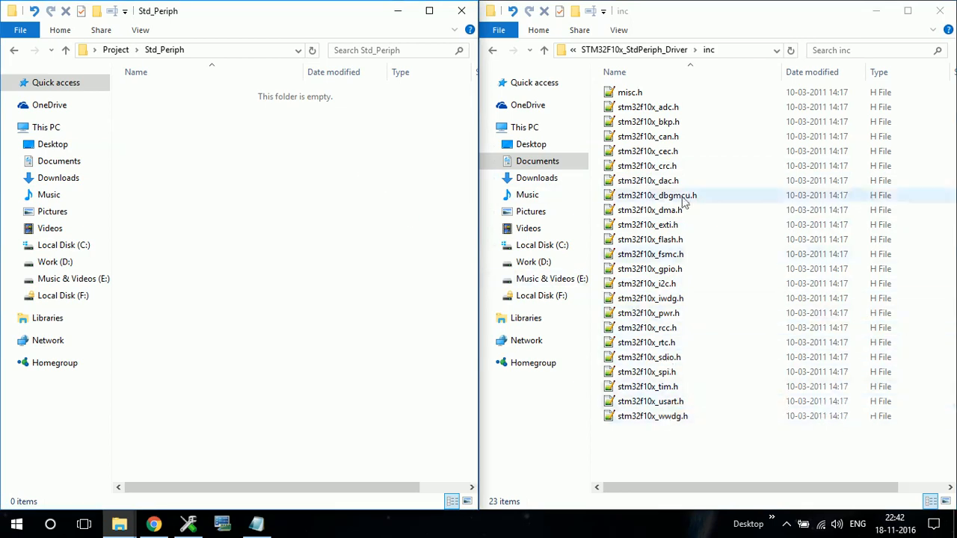
left_click(665, 95)
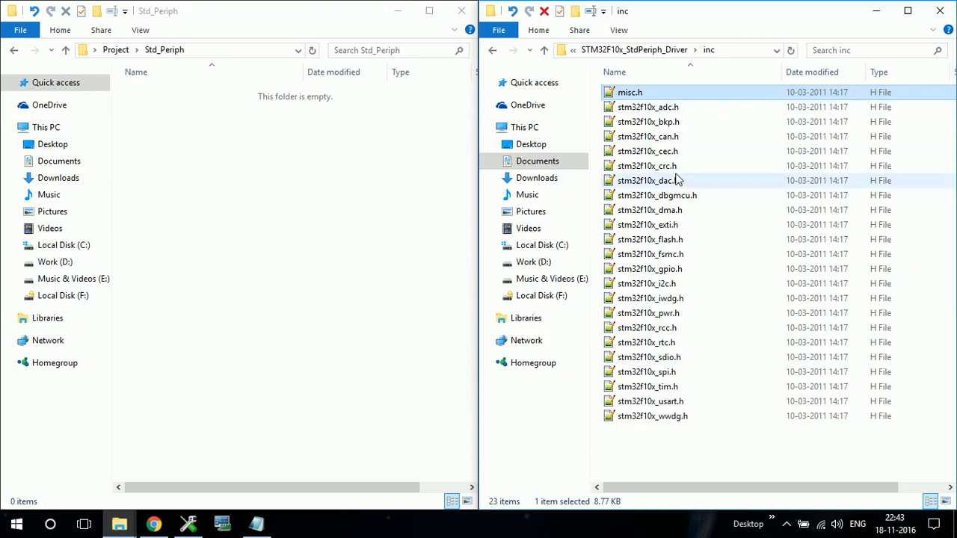
left_click(696, 274, "ctrl")
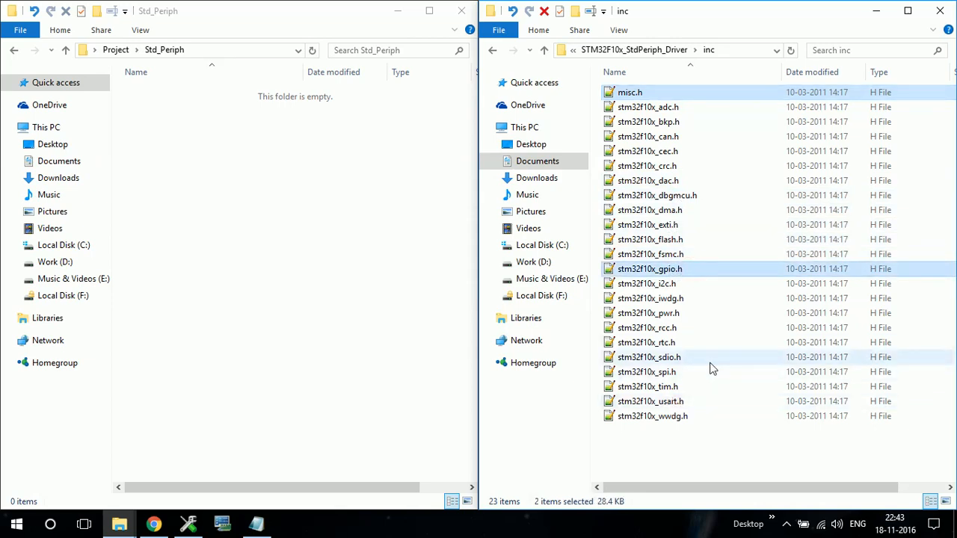
left_click(677, 331, "ctrl")
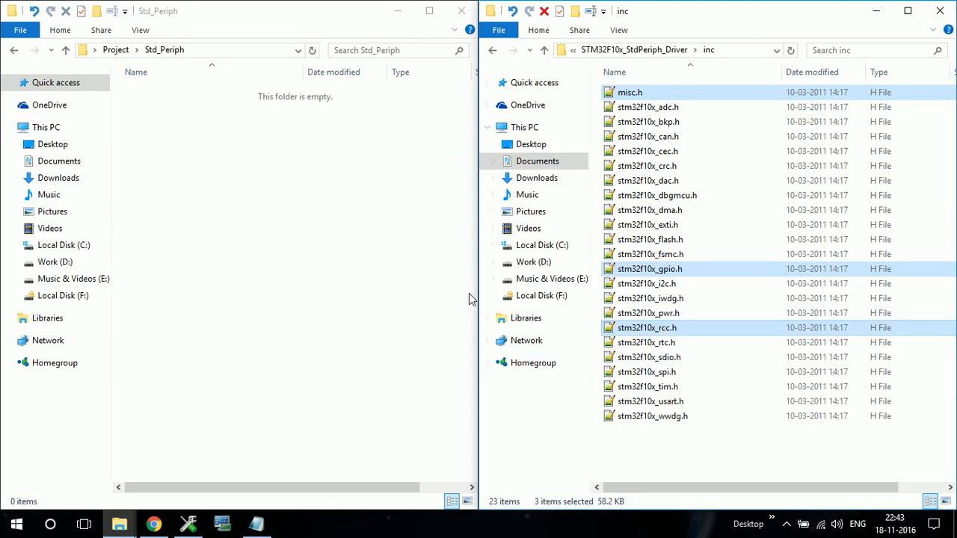
left_click(347, 282)
key("ctrl+v")
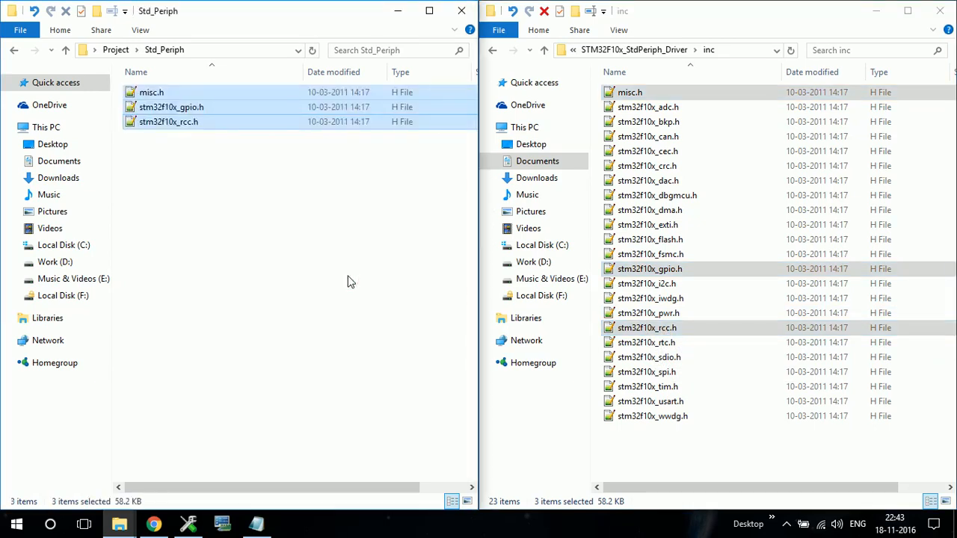
Step: Copy misc.c, stm32f10x_gpio.c and stm32f10x_rcc.c from the STM32F10x_StdPeriph_Driver\src folder into Project\Std_Periph
left_click(650, 50)
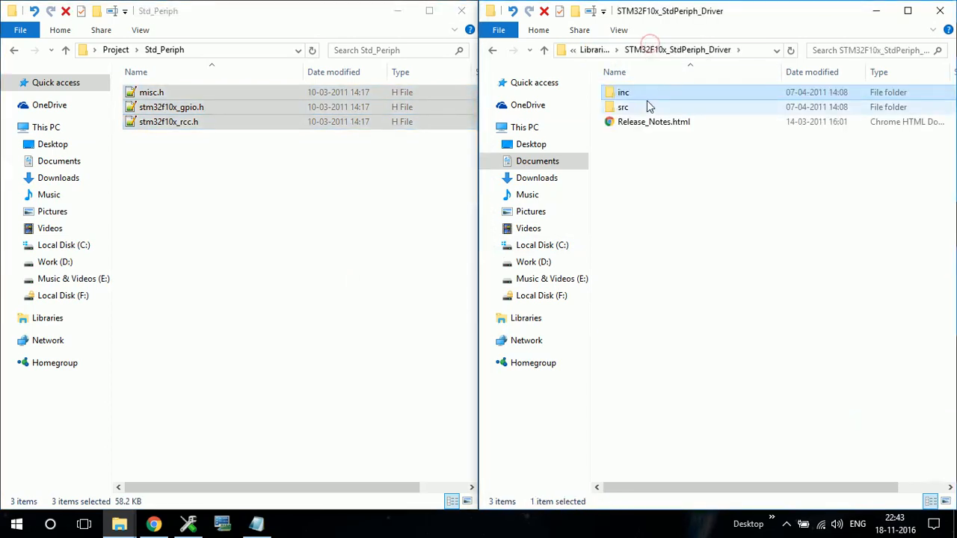
double_click(646, 105)
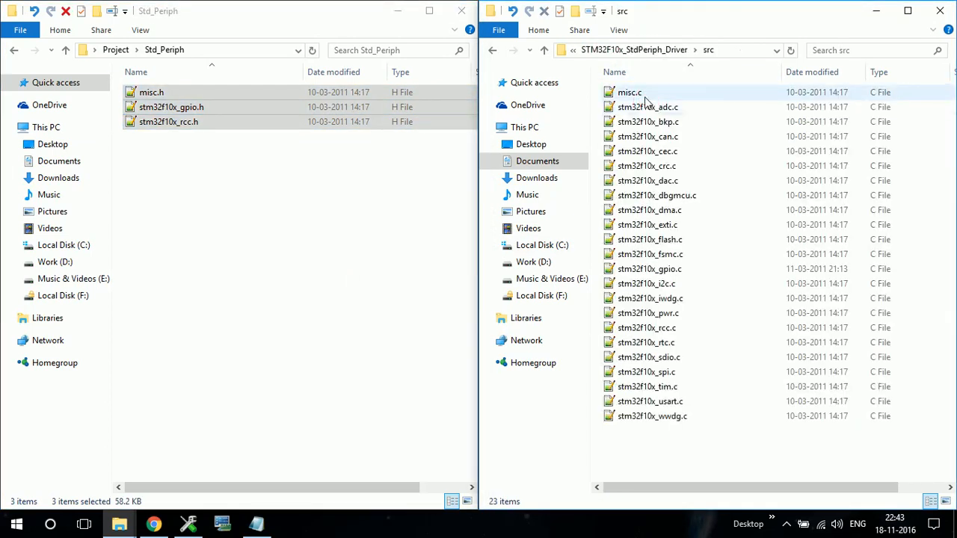
left_click(641, 94)
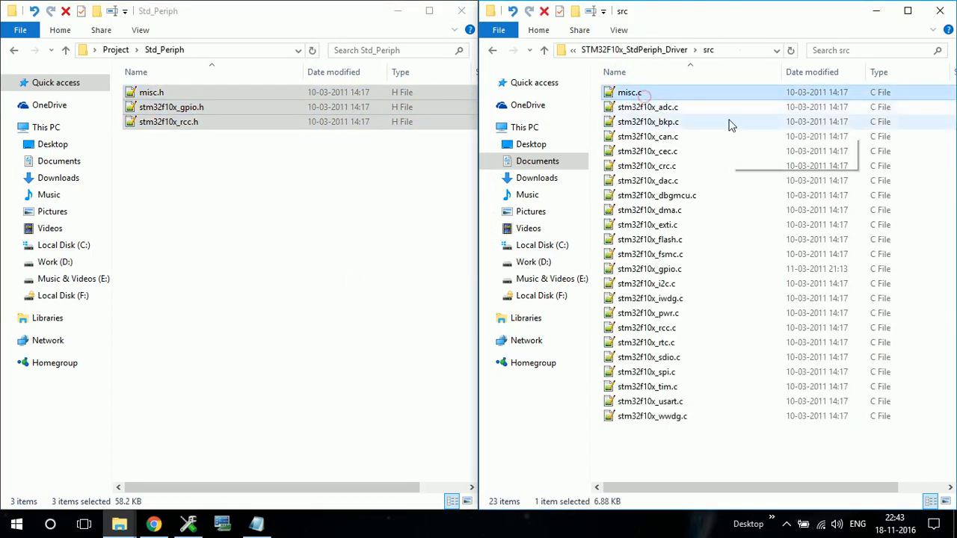
left_click(683, 270, "ctrl")
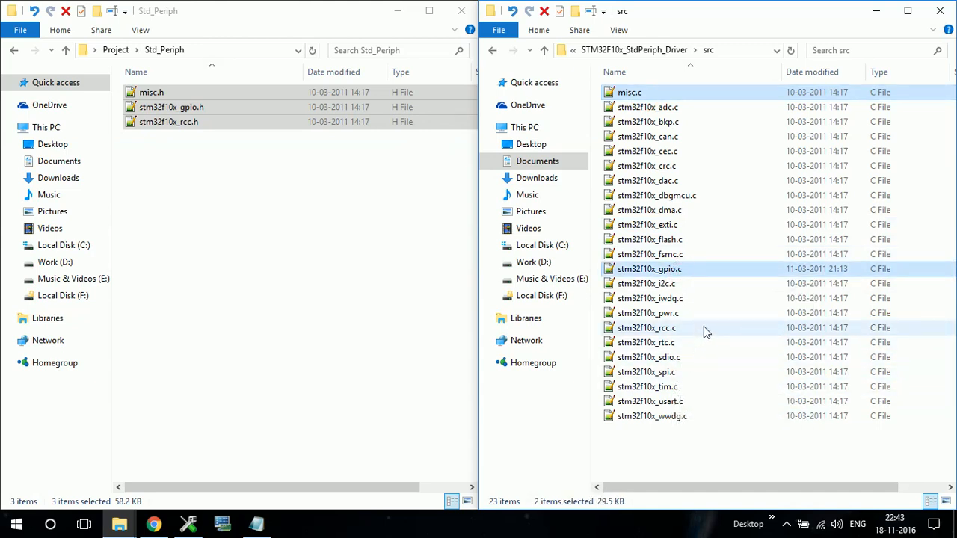
left_click(300, 228)
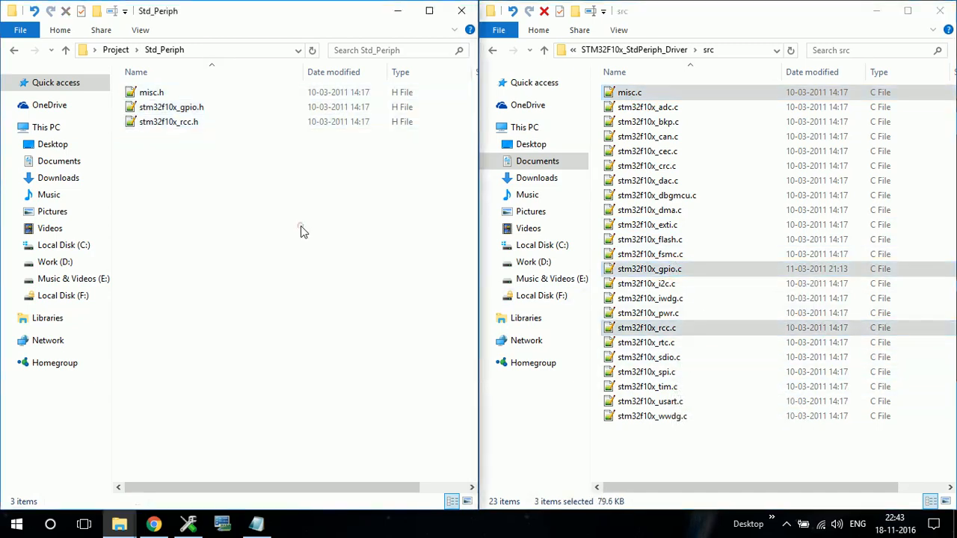
key("ctrl+v")
left_click(403, 179)
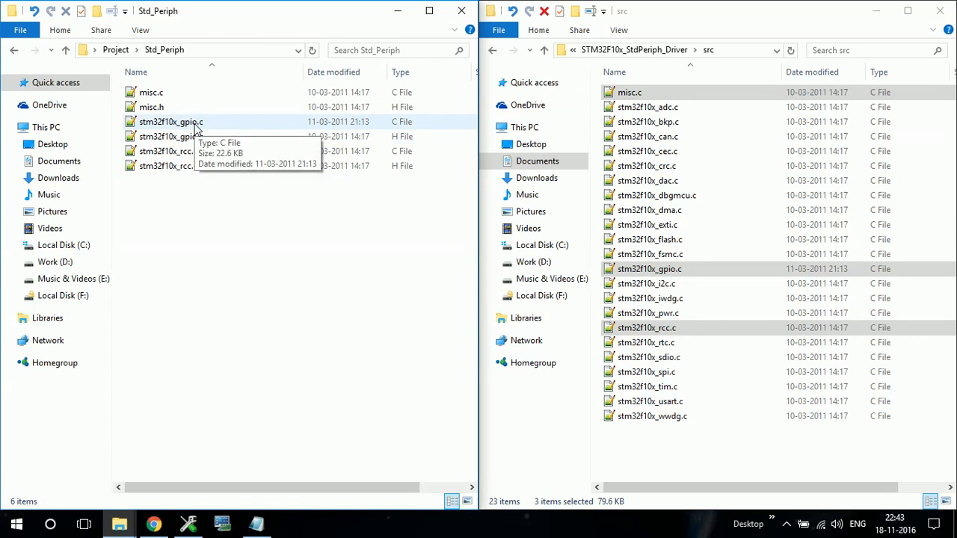
Step: Review the Std_Periph folder against the Std_Periph section of Configuration.txt, and read the notes' Templates - Config_Manual section
left_click(121, 50)
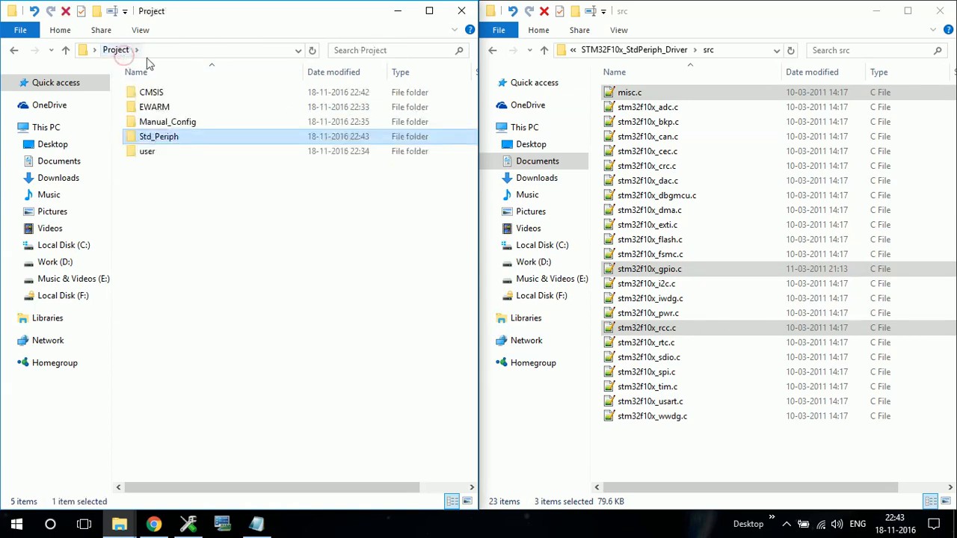
left_click(336, 236)
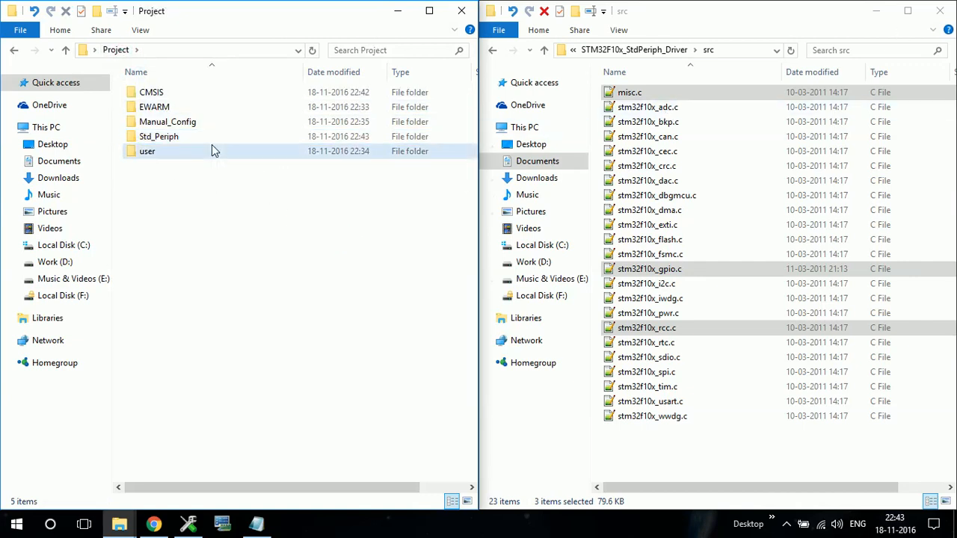
double_click(233, 138)
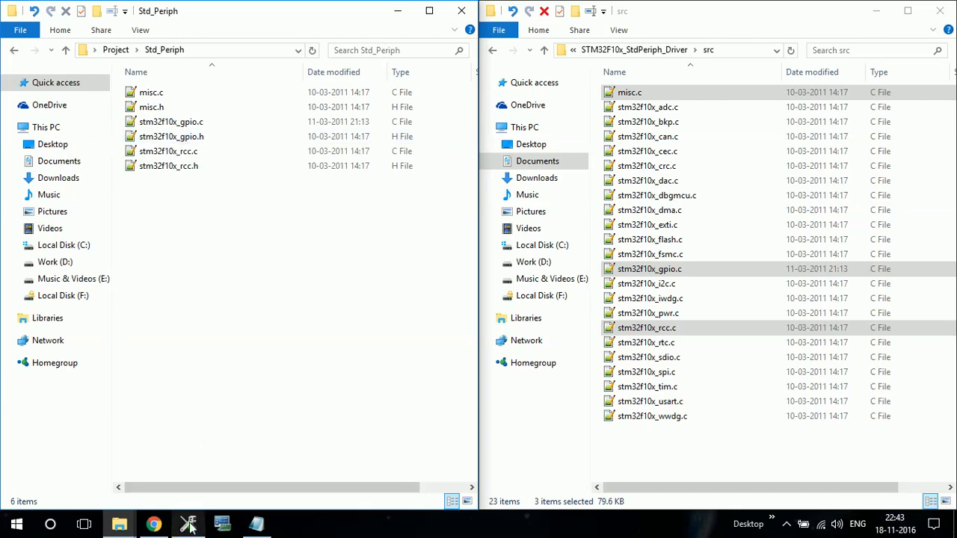
left_click(257, 523)
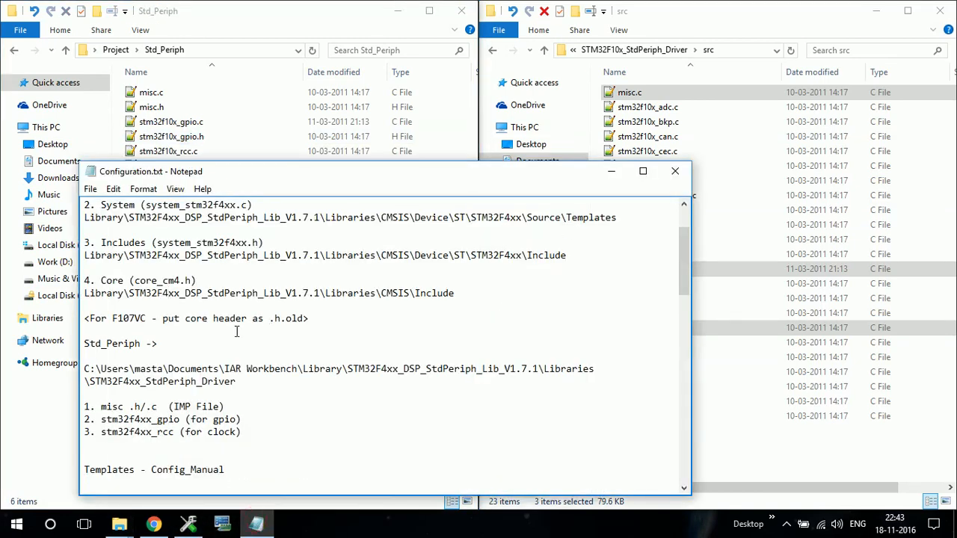
scroll(180, 337, "down", 4)
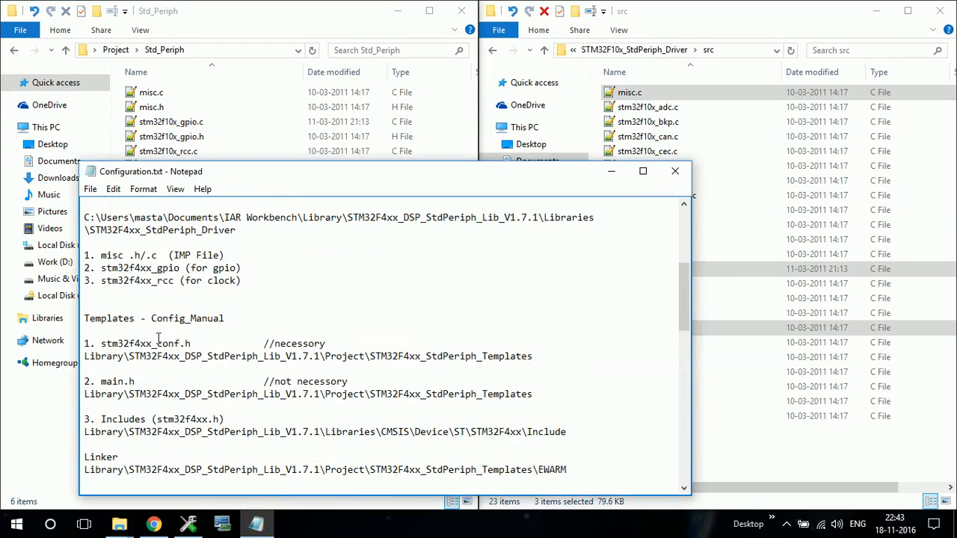
scroll(158, 338, "down", 1)
scroll(158, 337, "up", 6)
scroll(149, 381, "down", 2)
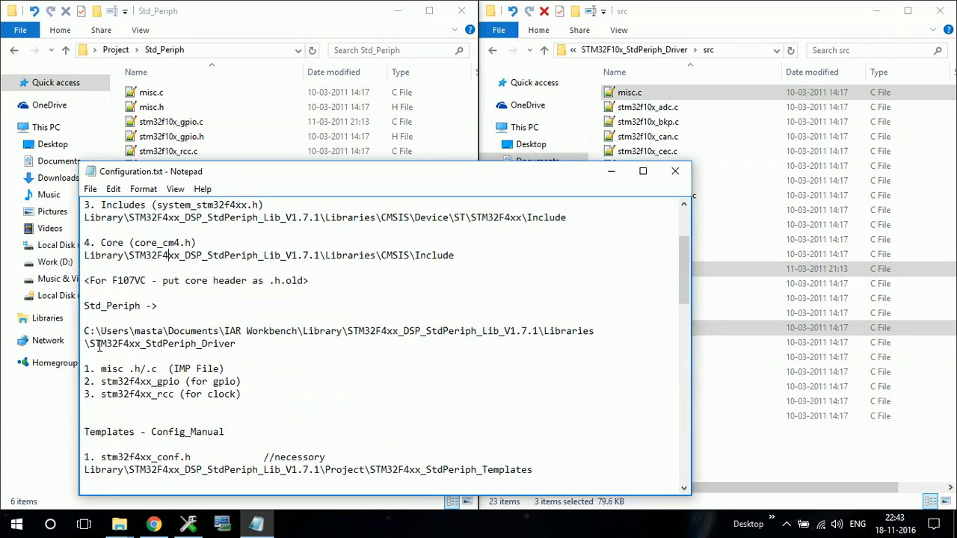
left_click_drag(84, 332, 237, 344)
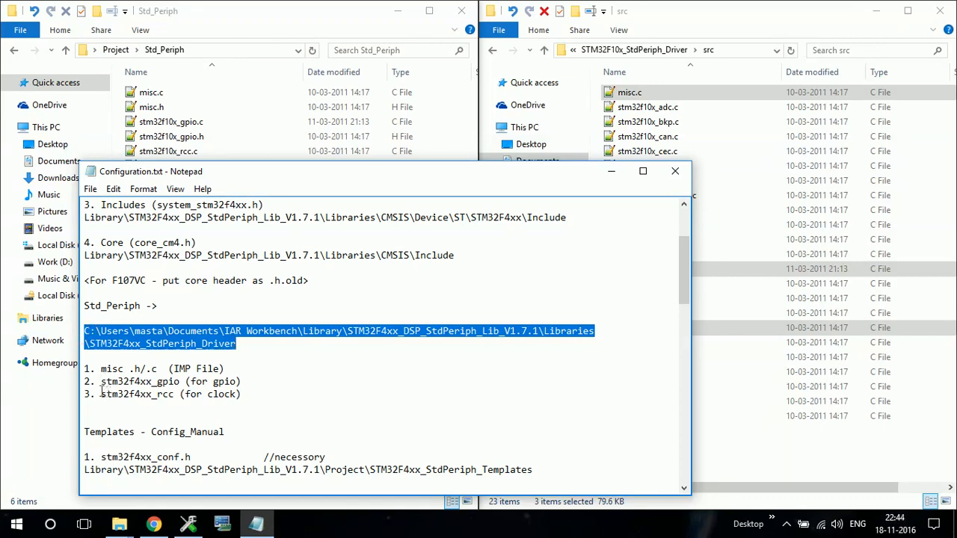
scroll(251, 406, "down", 4)
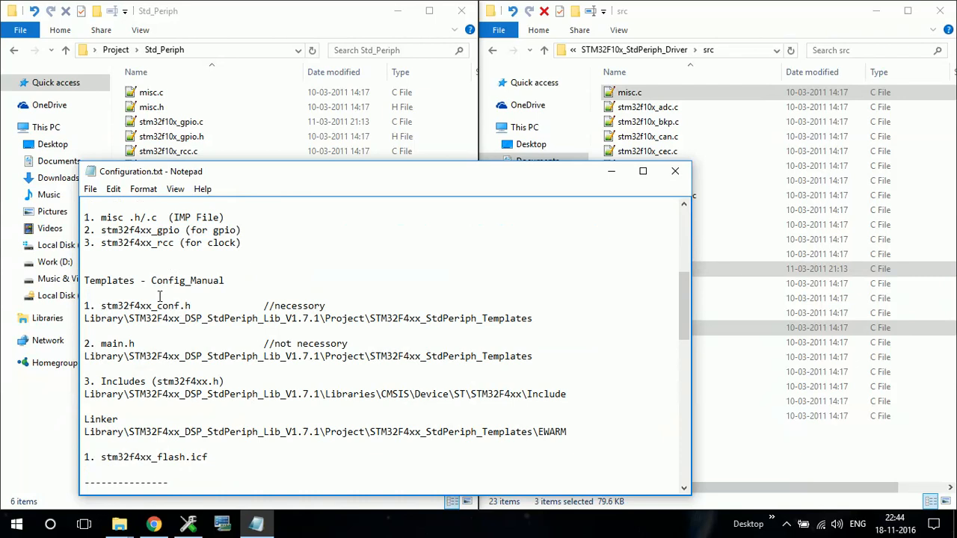
left_click_drag(151, 280, 234, 280)
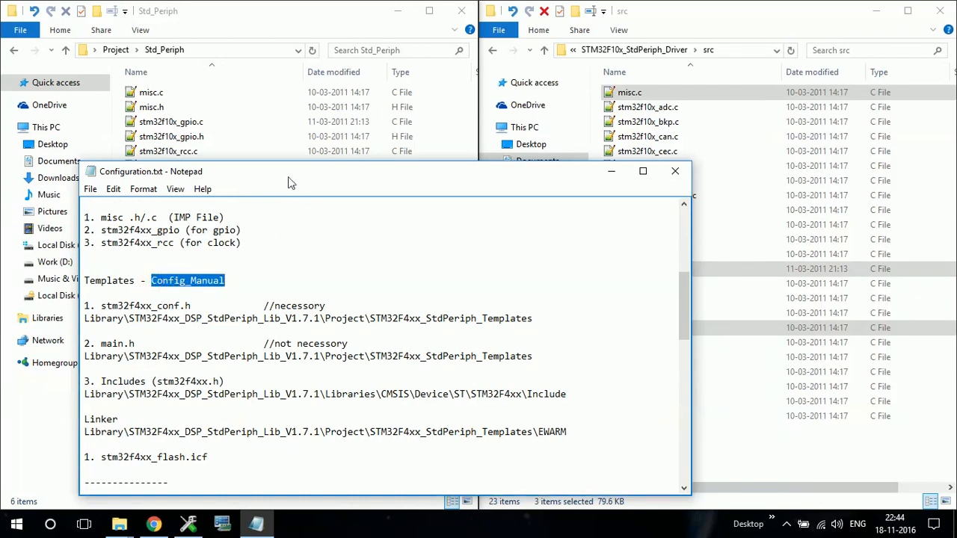
Step: Open the Manual_Config folder inside Project and return to the Templates entries in the Configuration.txt notes
left_click(116, 49)
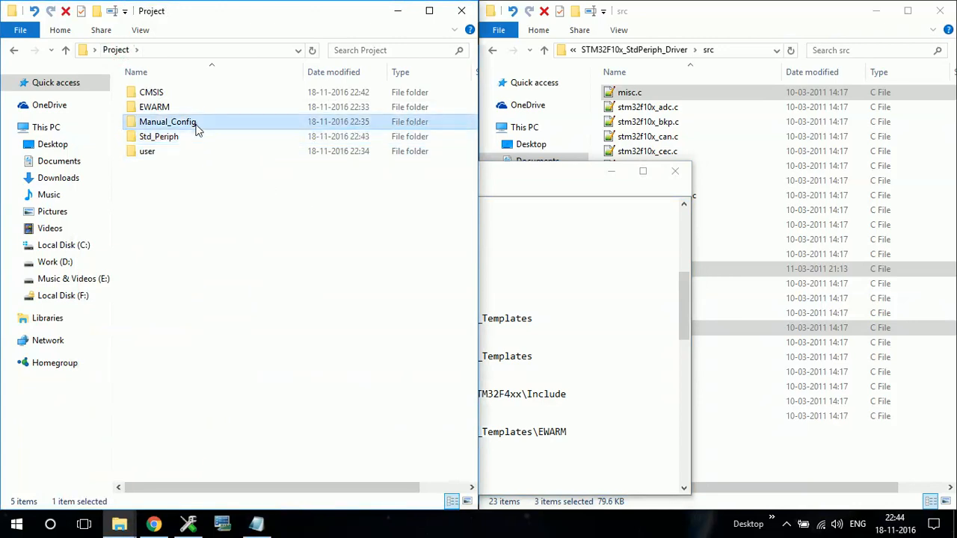
double_click(197, 121)
left_click(604, 337)
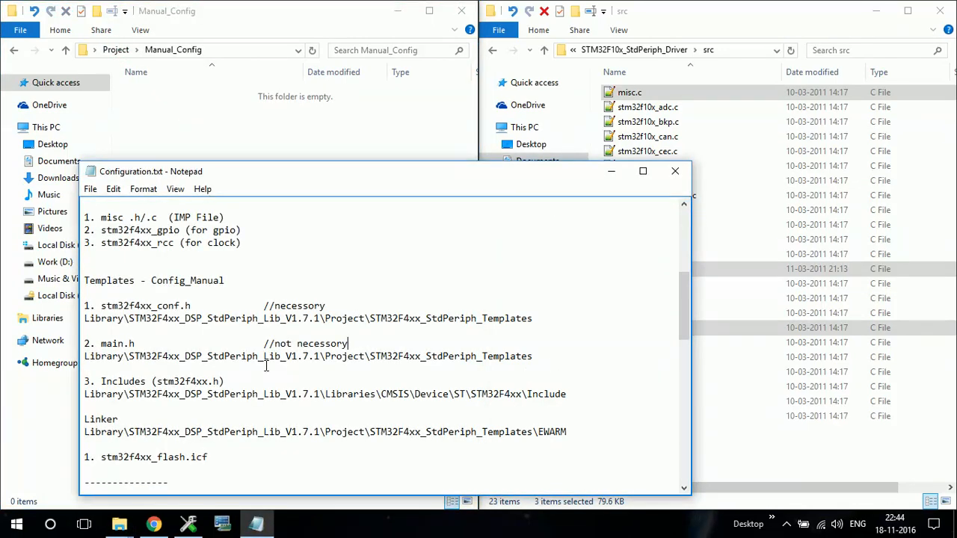
Step: Open the Project\STM32F10x_StdPeriph_Template folder of the STM32F10x_StdPeriph_Lib_V3.5.0 library, keeping the Configuration.txt notes in view alongside it
left_click(654, 52)
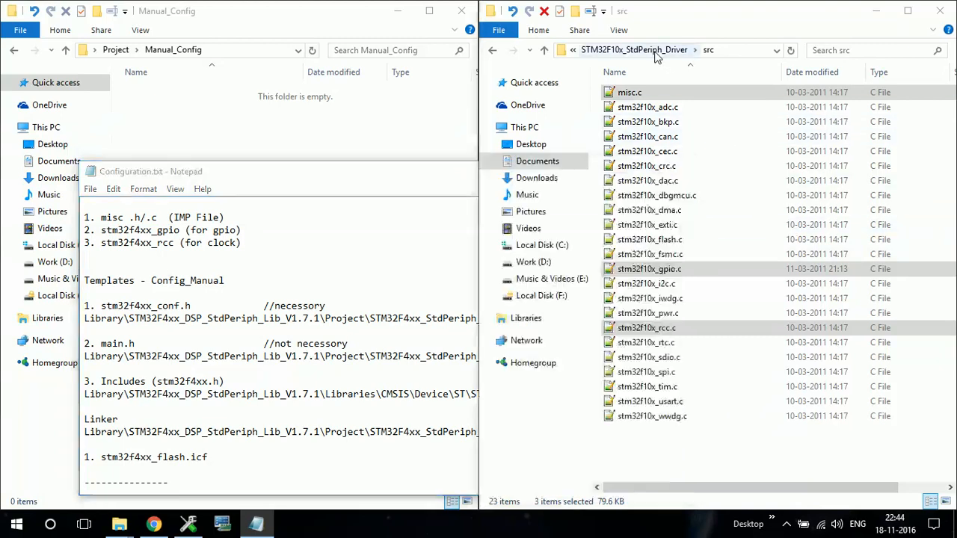
left_click(596, 49)
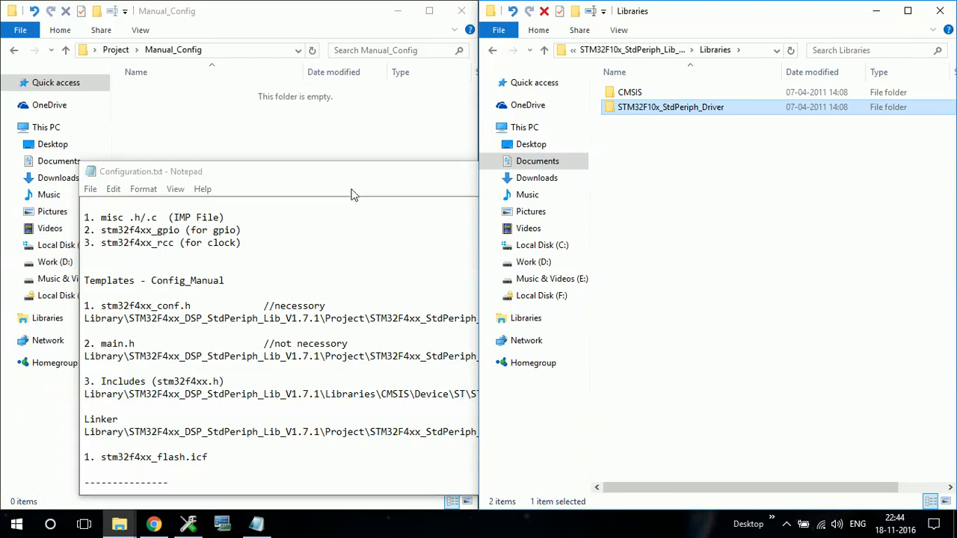
left_click_drag(386, 180, 335, 182)
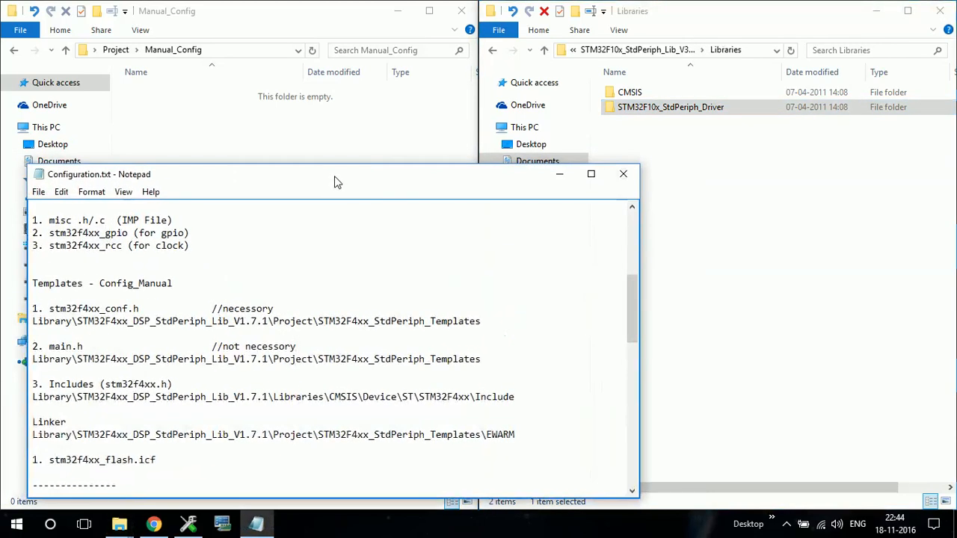
left_click(716, 132)
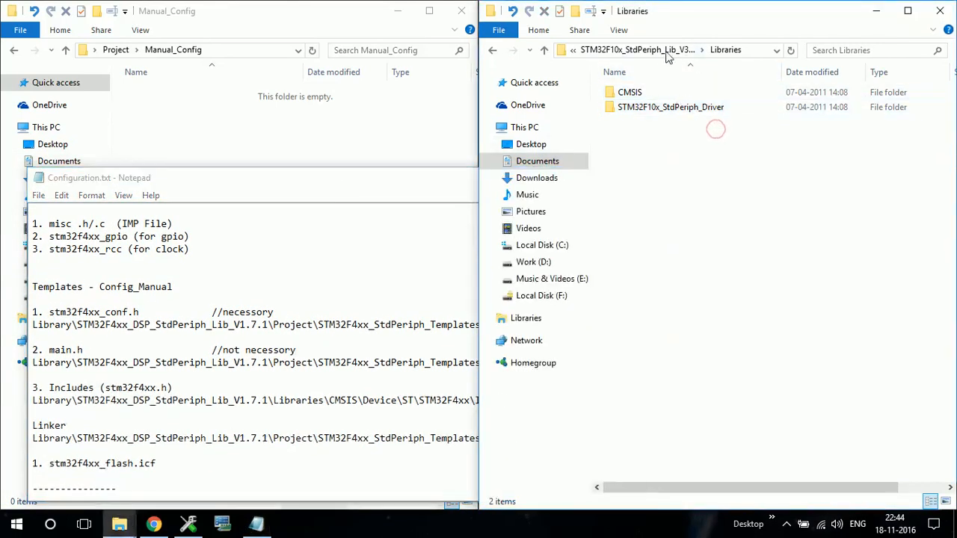
left_click(661, 58)
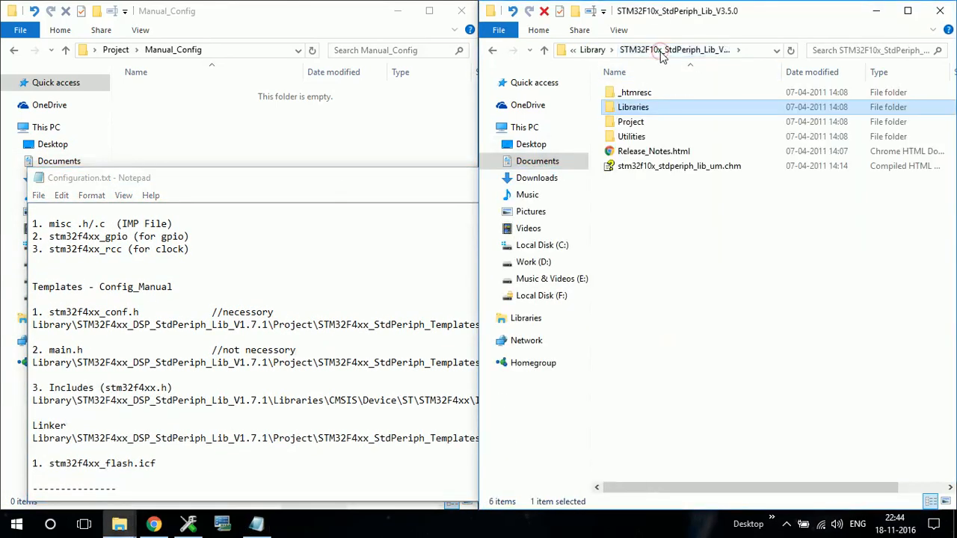
double_click(636, 123)
left_click(636, 121)
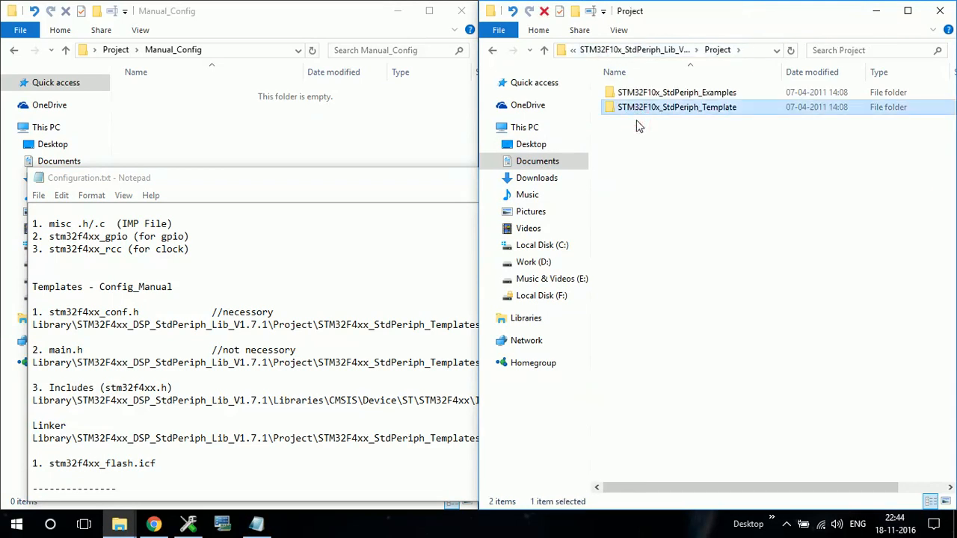
double_click(637, 121)
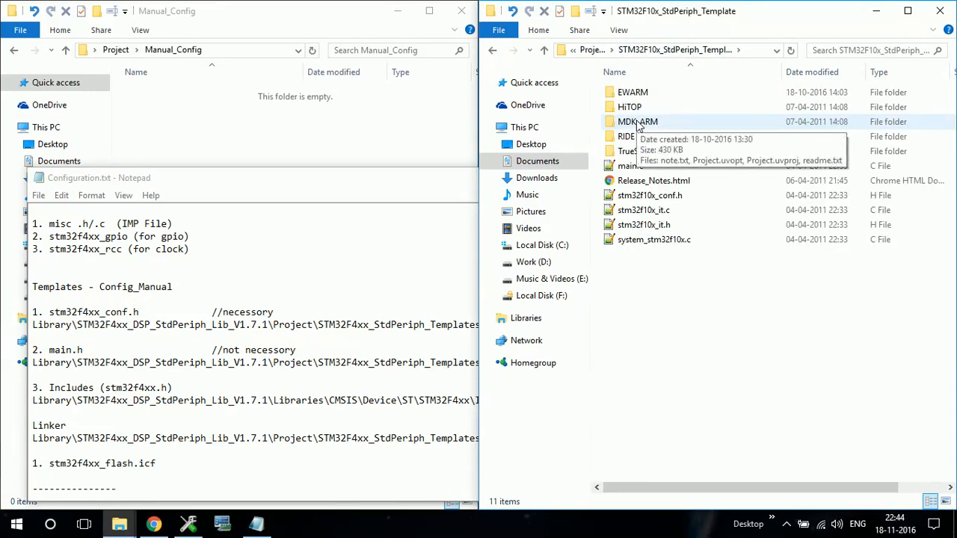
Step: Copy stm32f10x_conf.h from the STM32F10x_StdPeriph_Template folder into Project\Manual_Config
left_click(702, 196)
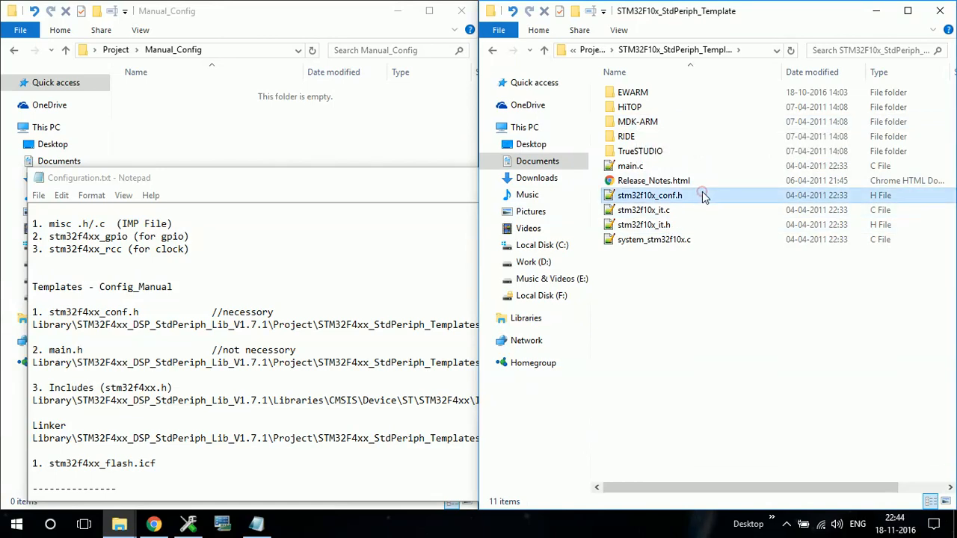
left_click(682, 244, "ctrl")
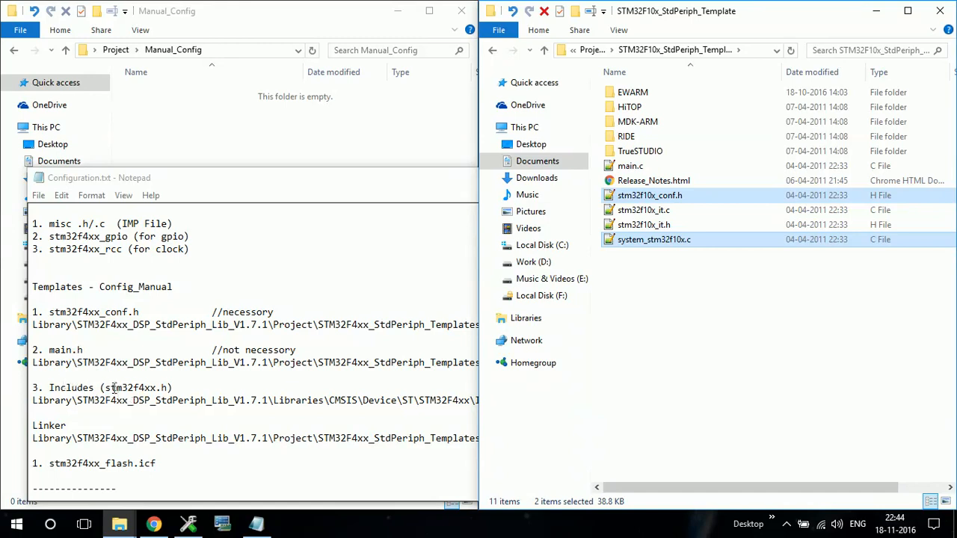
left_click(659, 241, "ctrl")
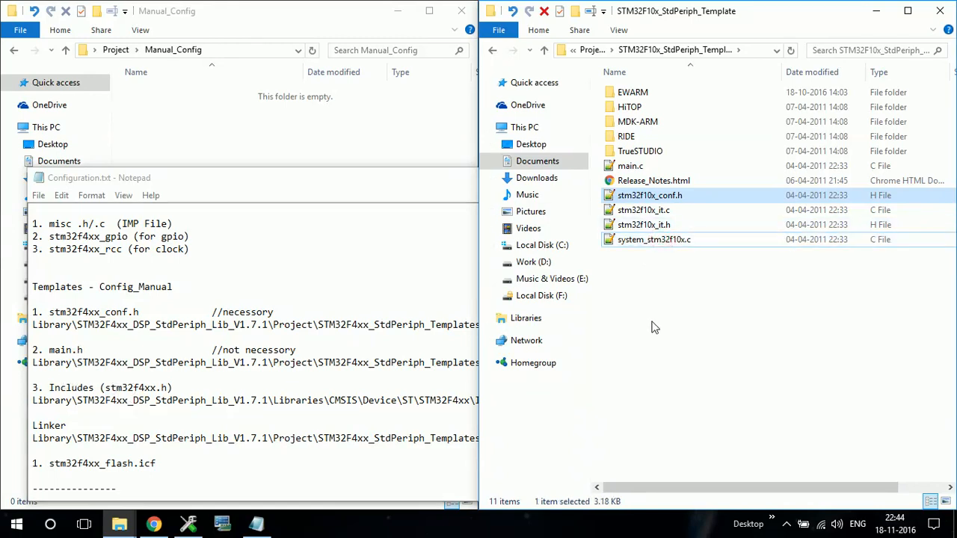
left_click(315, 121)
key("ctrl+v")
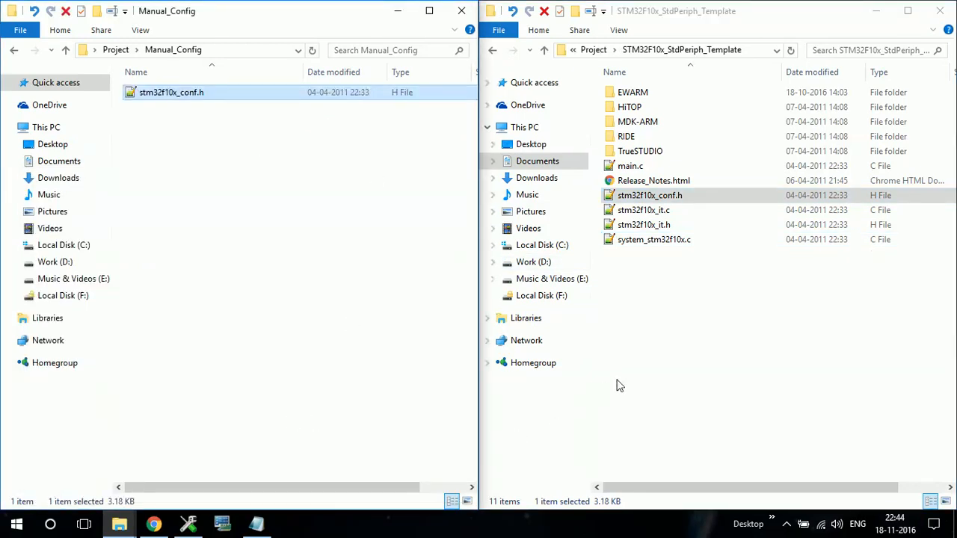
Step: Look through the EWARM folder inside STM32F10x_StdPeriph_Template and return to the template folder
left_click(619, 385)
double_click(673, 94)
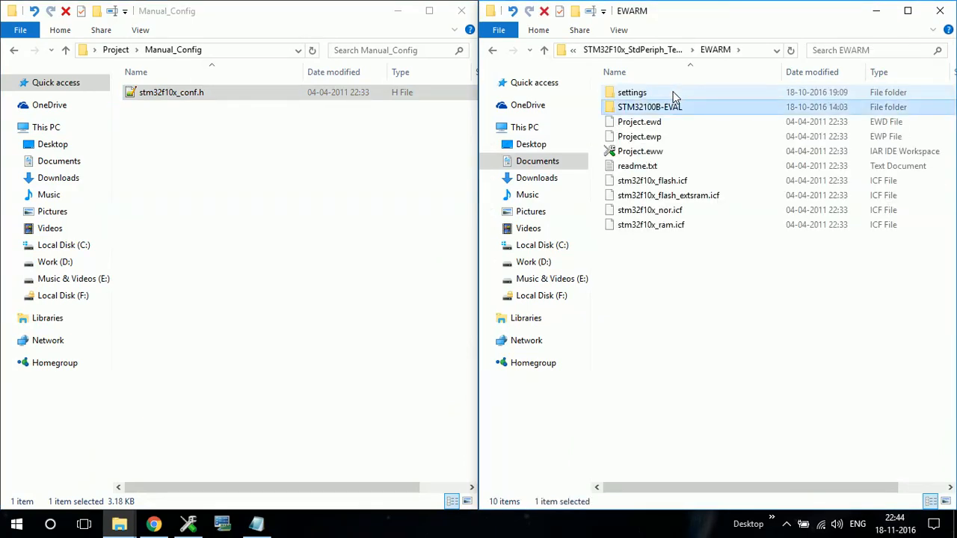
key("Return")
key("BackSpace")
key("BackSpace")
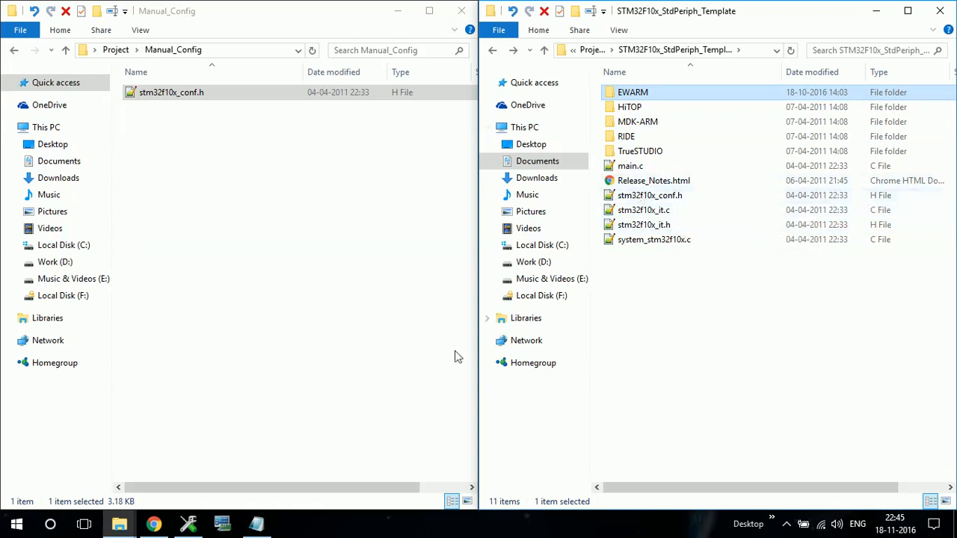
Step: Consult the Includes (stm32f4xx.h) entry and its library path in the Configuration.txt notes
left_click(257, 524)
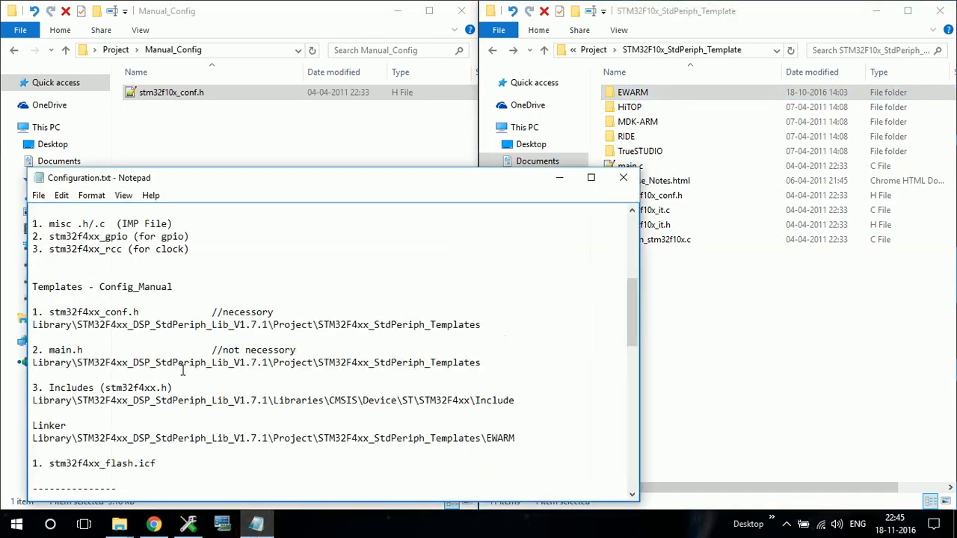
left_click_drag(32, 401, 263, 401)
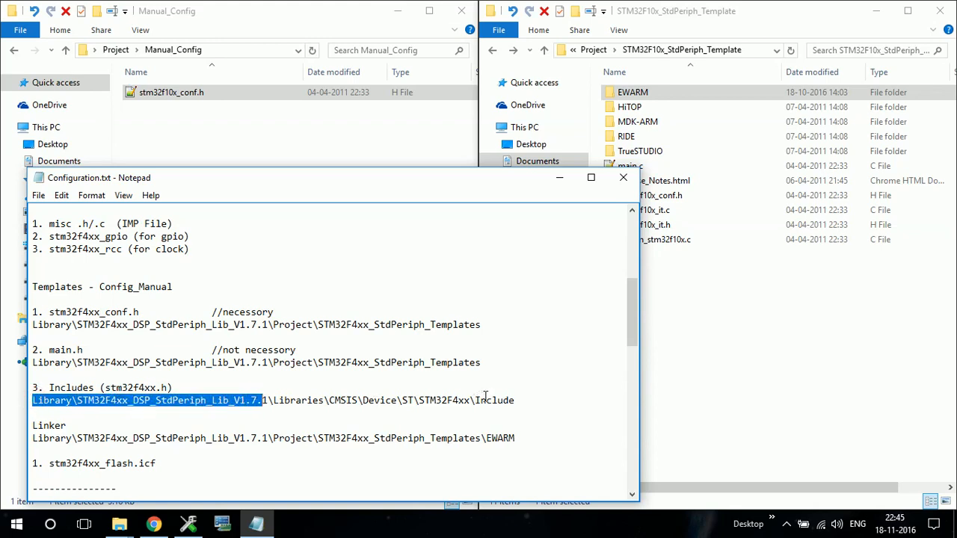
left_click(762, 363)
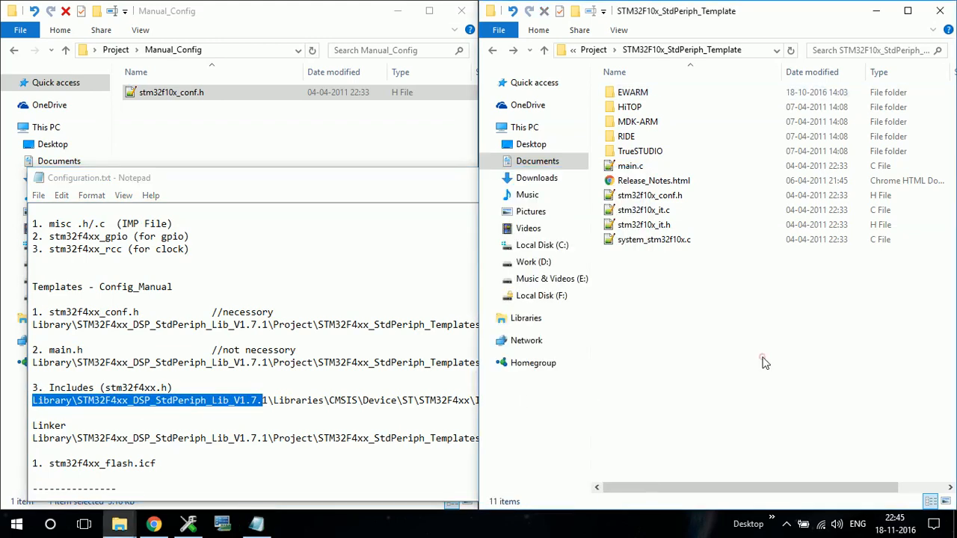
Step: Go from the template folder to Libraries\CMSIS\CM3 in the STM32F10x_StdPeriph_Lib_V3.5.0 library
left_click(598, 49)
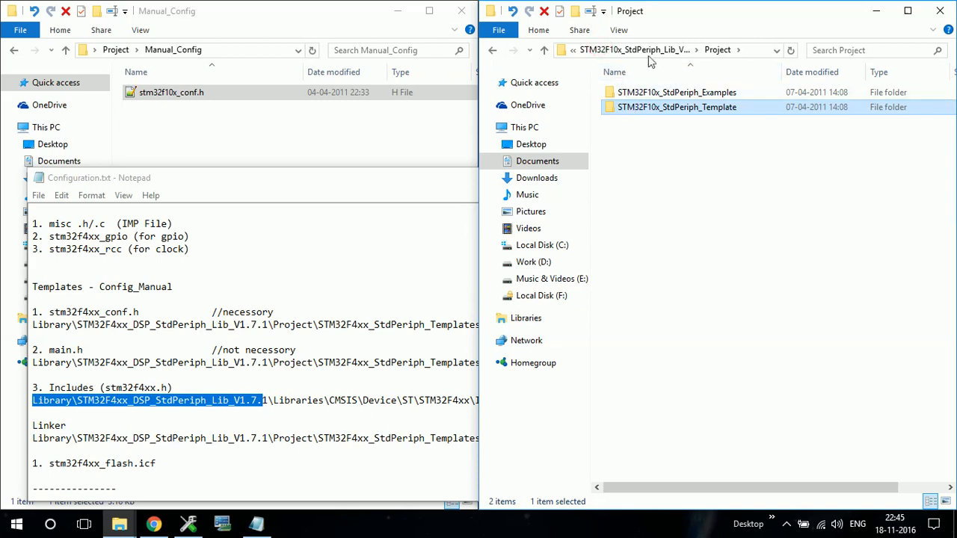
left_click(649, 51)
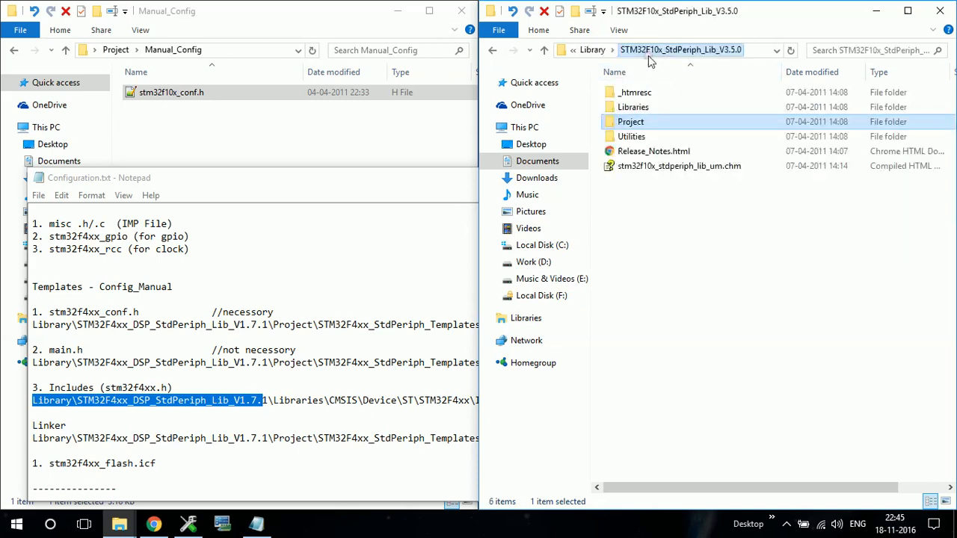
left_click(638, 111)
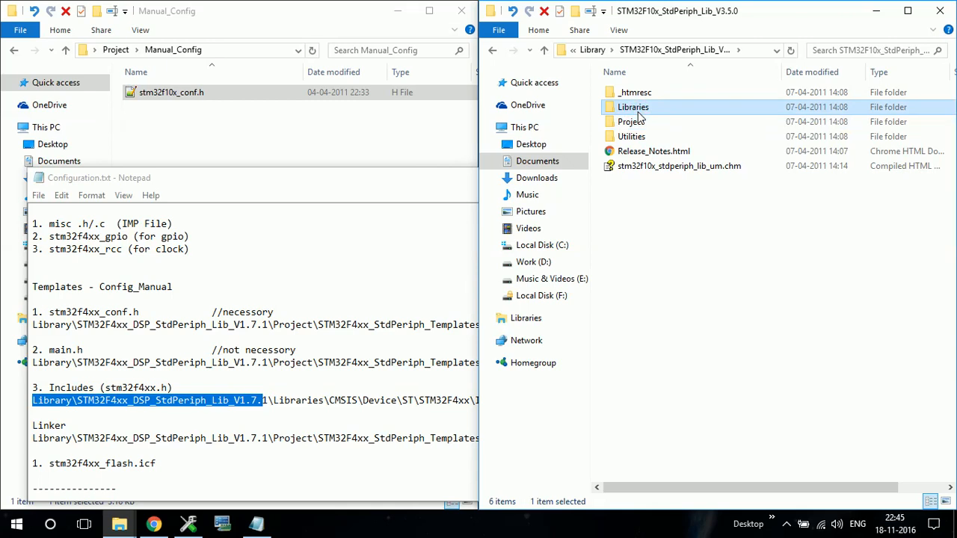
double_click(634, 108)
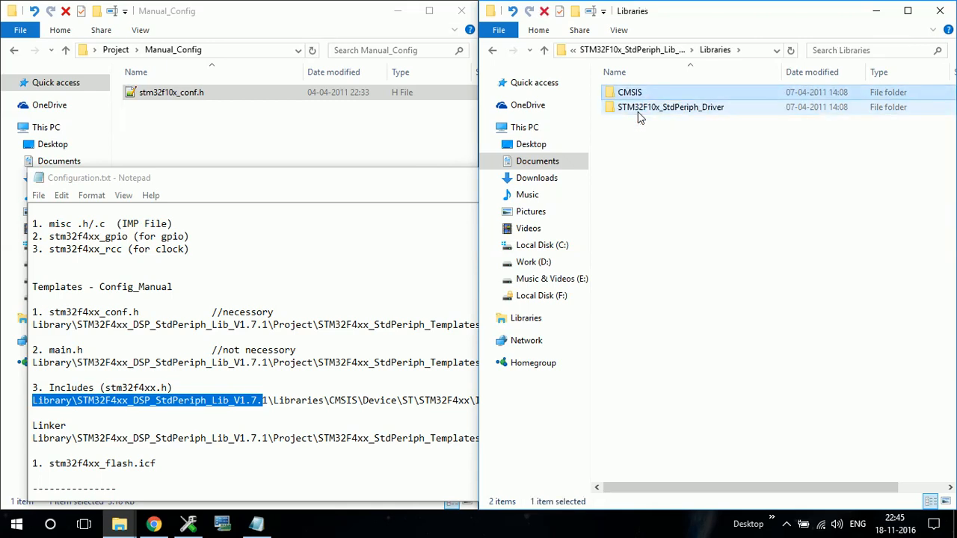
key("Return")
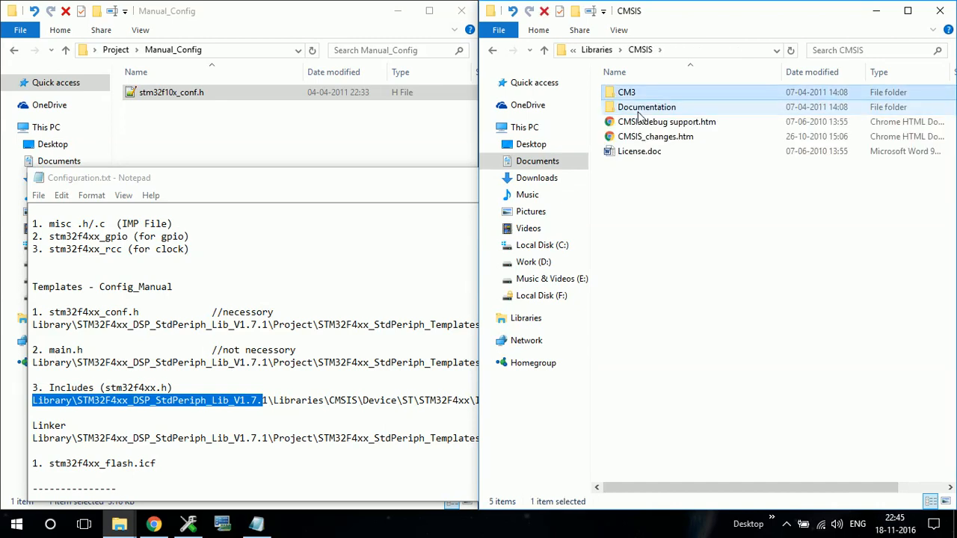
key("BackSpace")
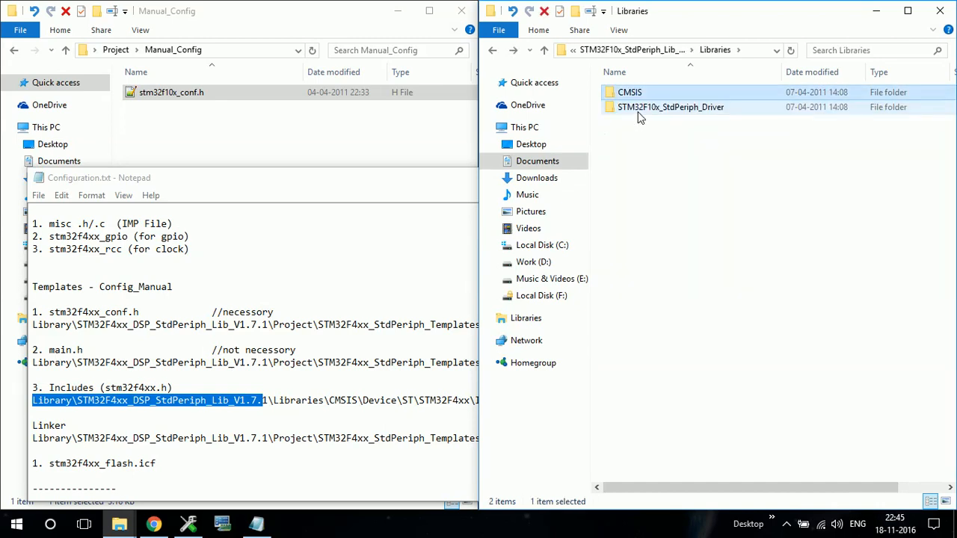
key("Return")
double_click(639, 109)
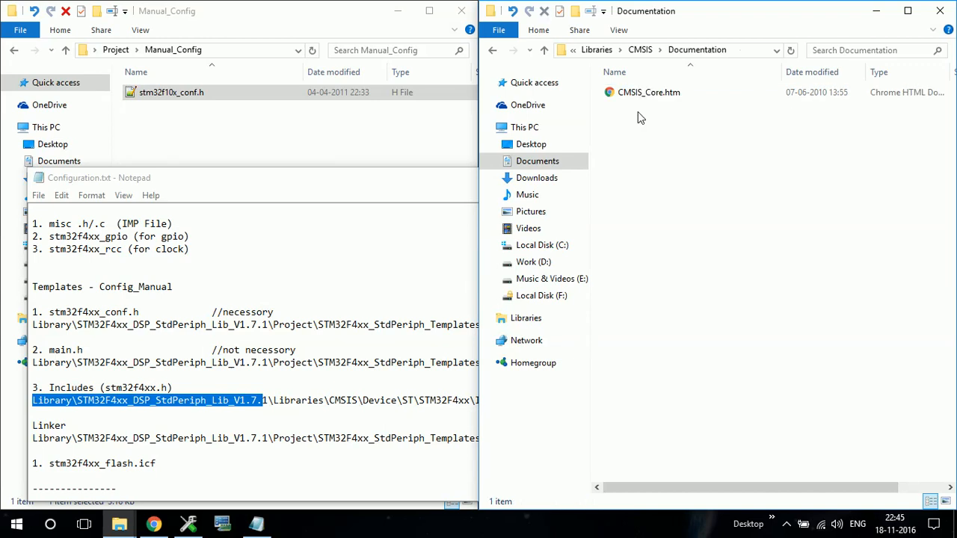
key("BackSpace")
key("Up")
key("Return")
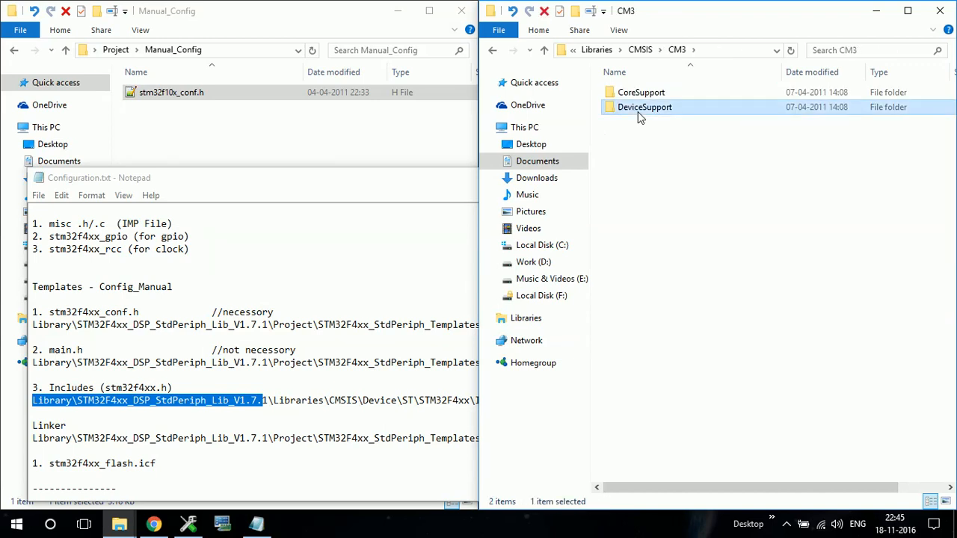
Step: Copy stm32f10x.h from CM3's DeviceSupport\ST\STM32F10x folder into Project\Manual_Config
double_click(639, 111)
key("Down")
key("Return")
key("Down")
key("Return")
left_click(638, 112)
key("Down")
key("Up")
key("Up")
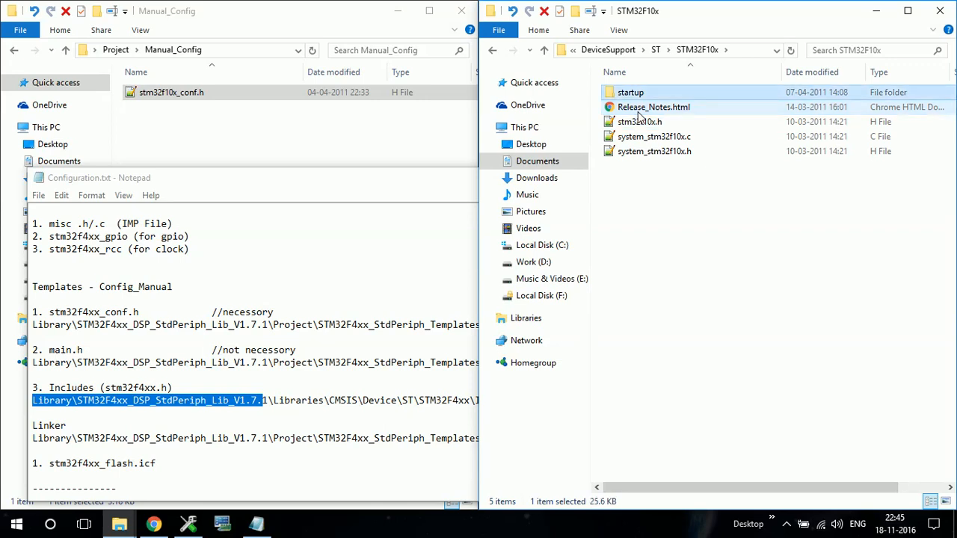
key("Down")
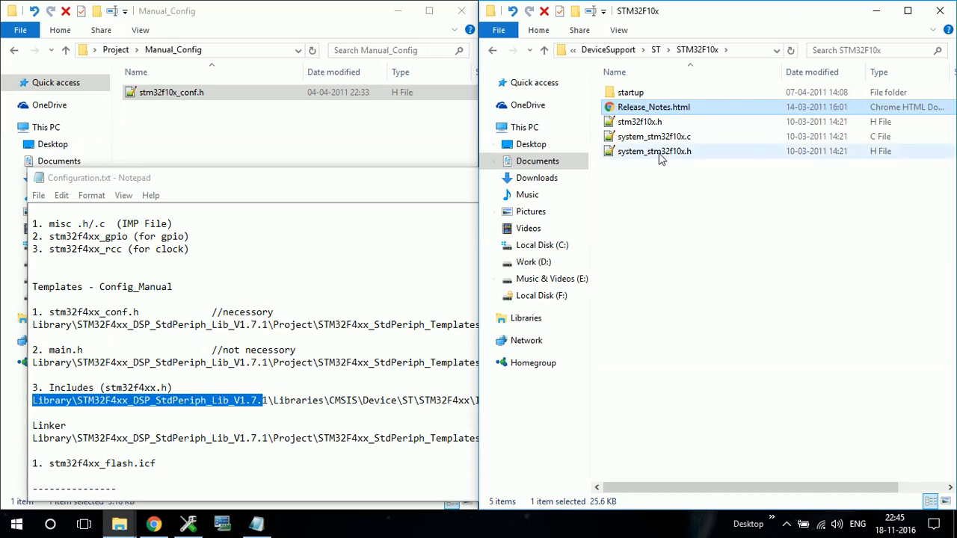
left_click(701, 123)
left_click_drag(701, 121, 300, 156)
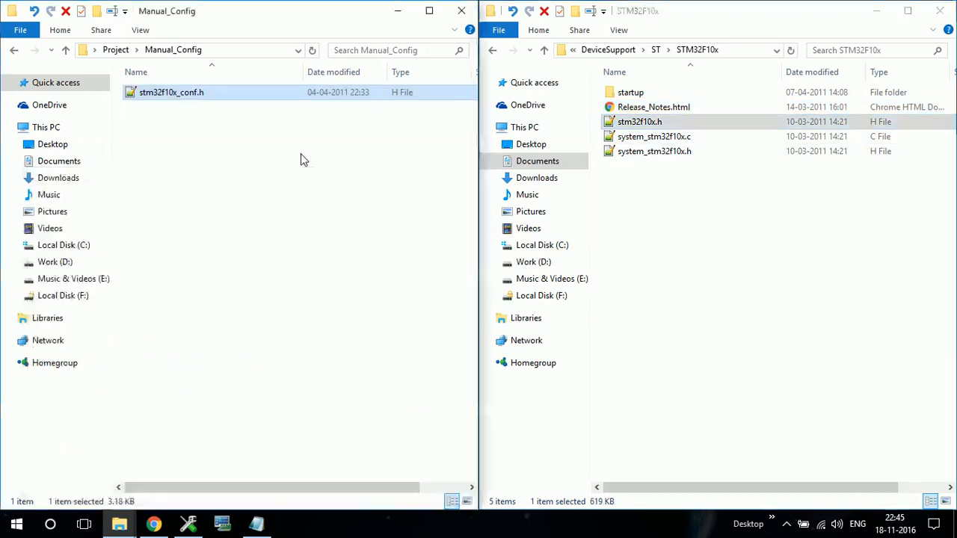
Step: Check the contents of the project's CMSIS folder and return to Manual_Config
left_click(117, 50)
double_click(204, 95)
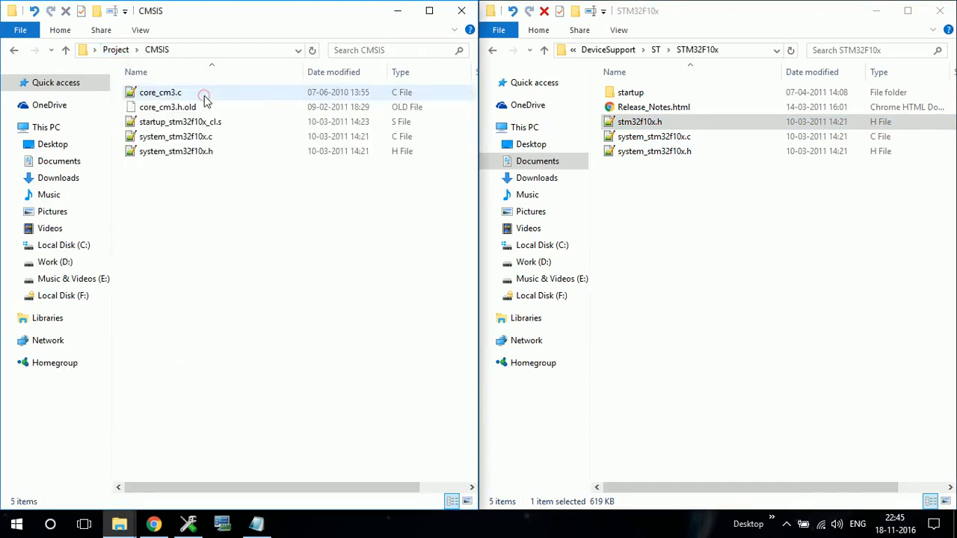
left_click(129, 54)
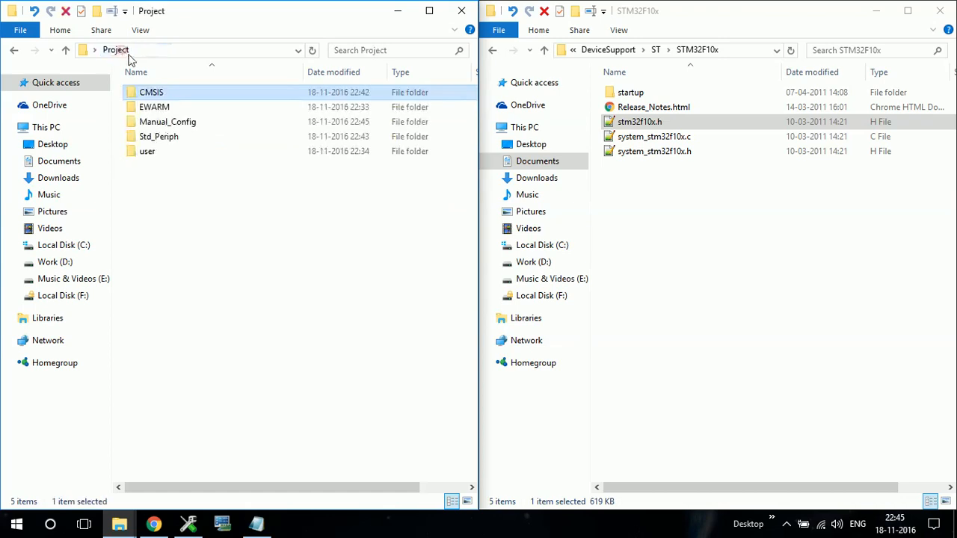
double_click(206, 123)
Step: Read the Linker section of the Configuration.txt notes, including the EWARM template path for stm32f4xx_flash.icf
left_click(257, 523)
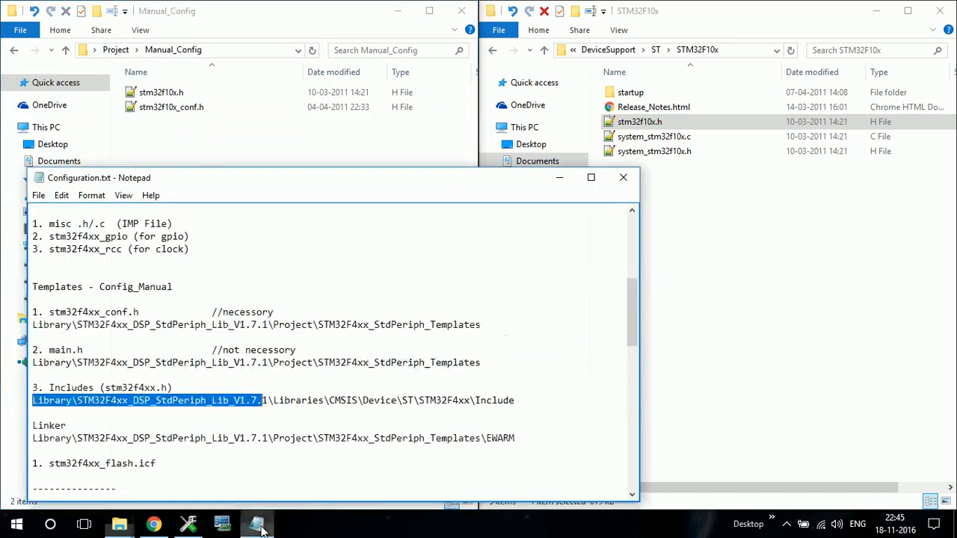
scroll(193, 416, "down", 3)
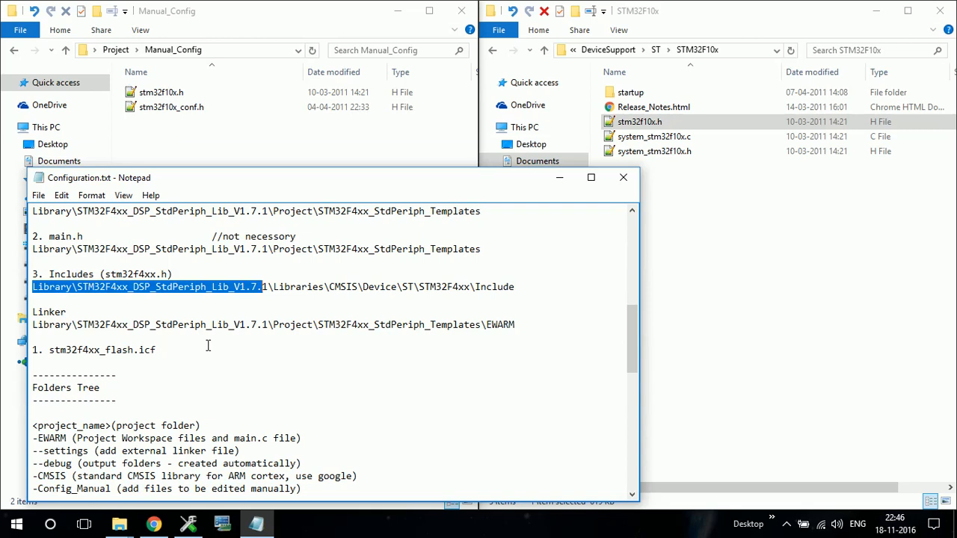
left_click_drag(33, 324, 351, 324)
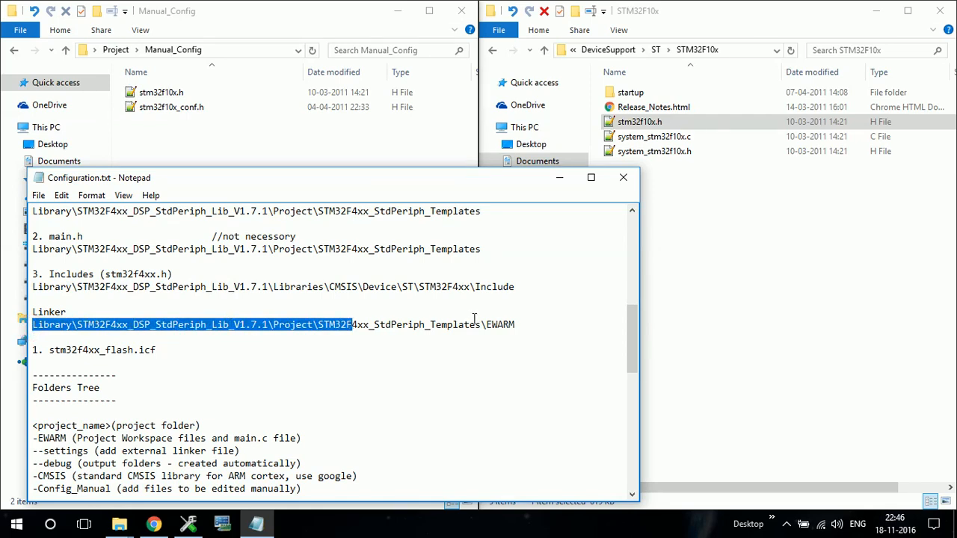
Step: Go from the STM32F10x device support folder up to the root of the STM32F10x_StdPeriph_Lib_V3.5.0 library
left_click(828, 258)
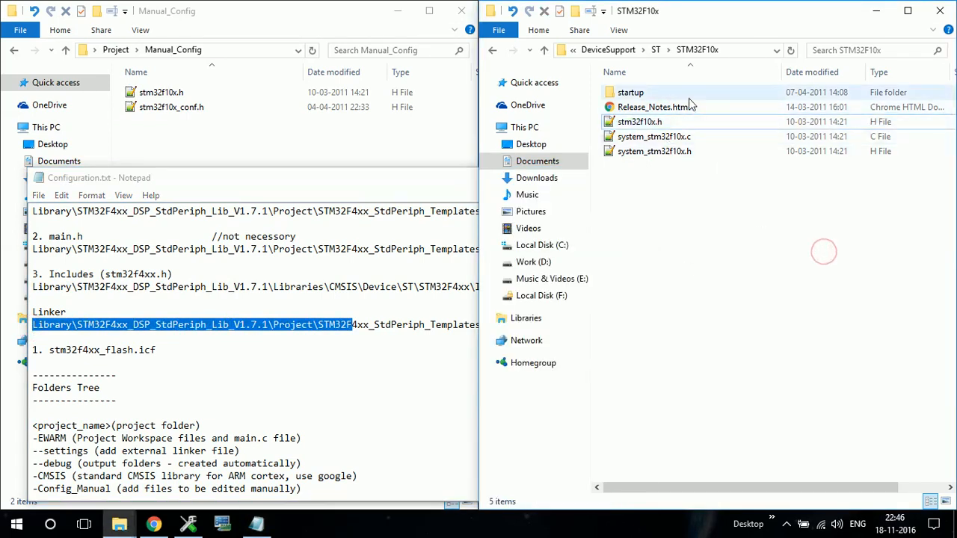
left_click(657, 49)
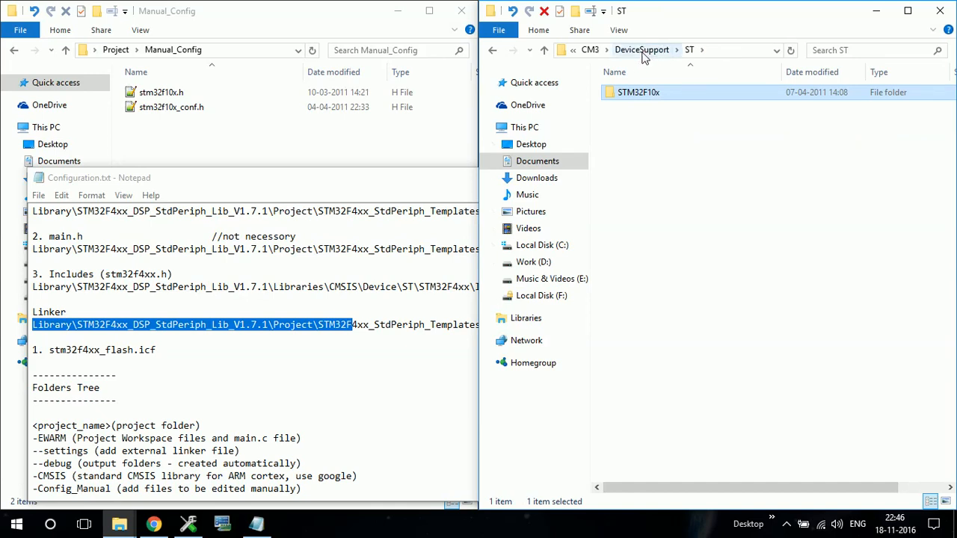
left_click(642, 49)
left_click(634, 49)
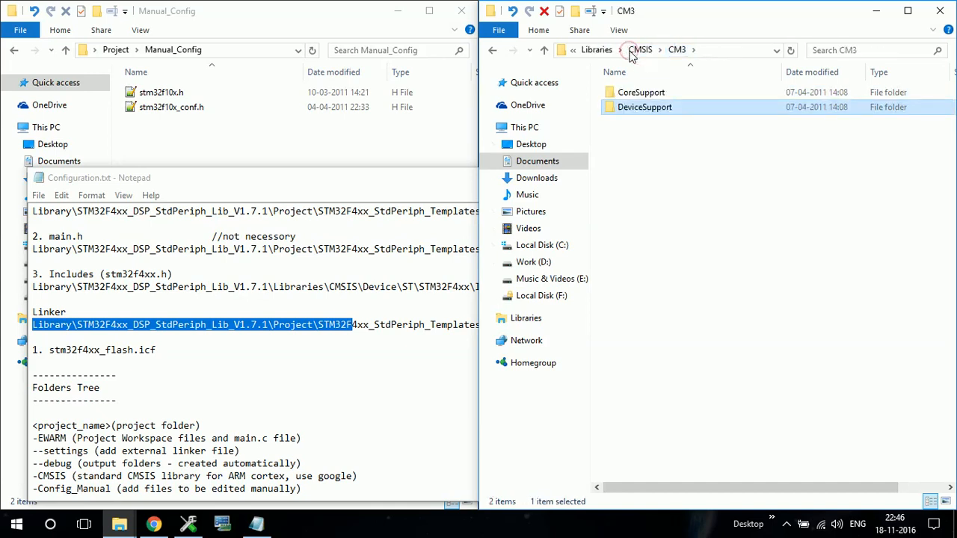
left_click(608, 52)
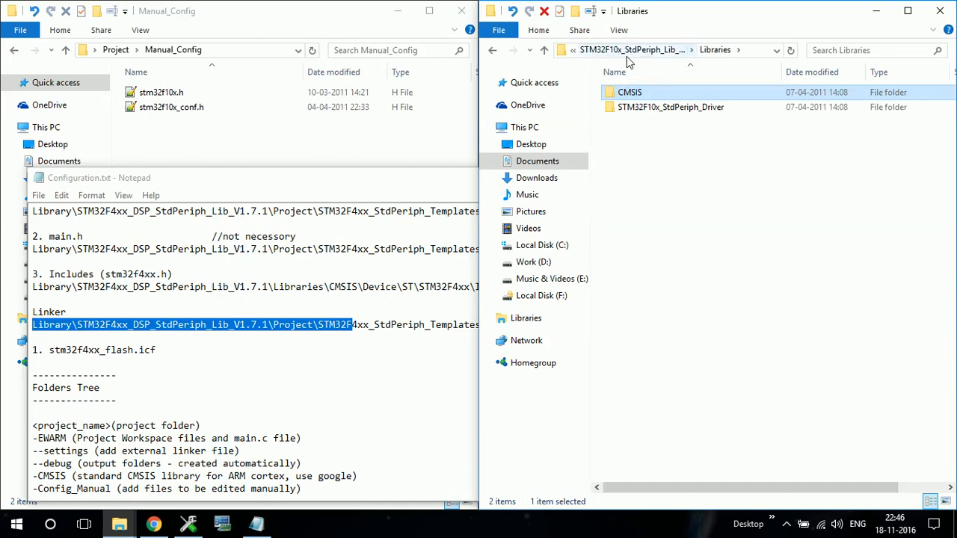
left_click(627, 54)
Step: Open the EWARM folder inside the library's Project\STM32F10x_StdPeriph_Template folder
left_click(651, 123)
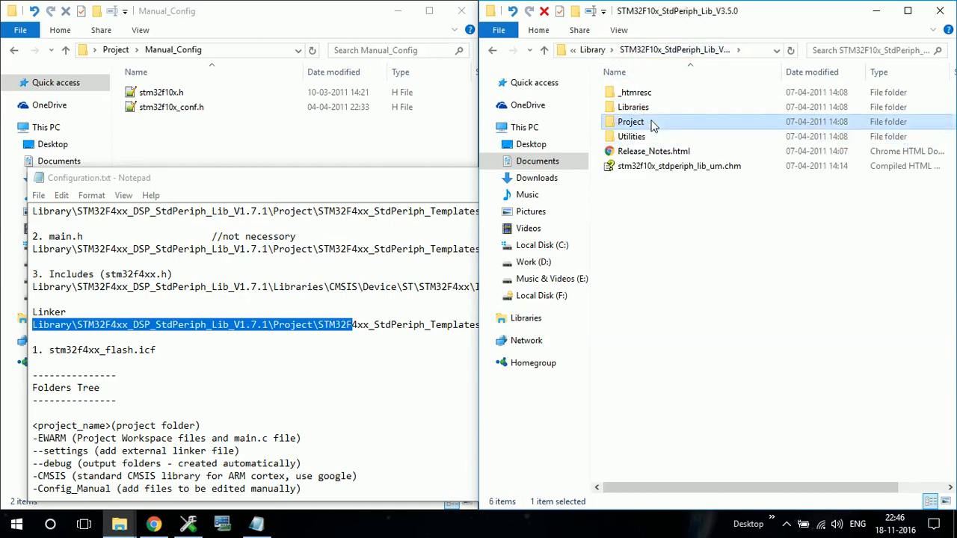
double_click(630, 122)
key("BackSpace")
double_click(652, 125)
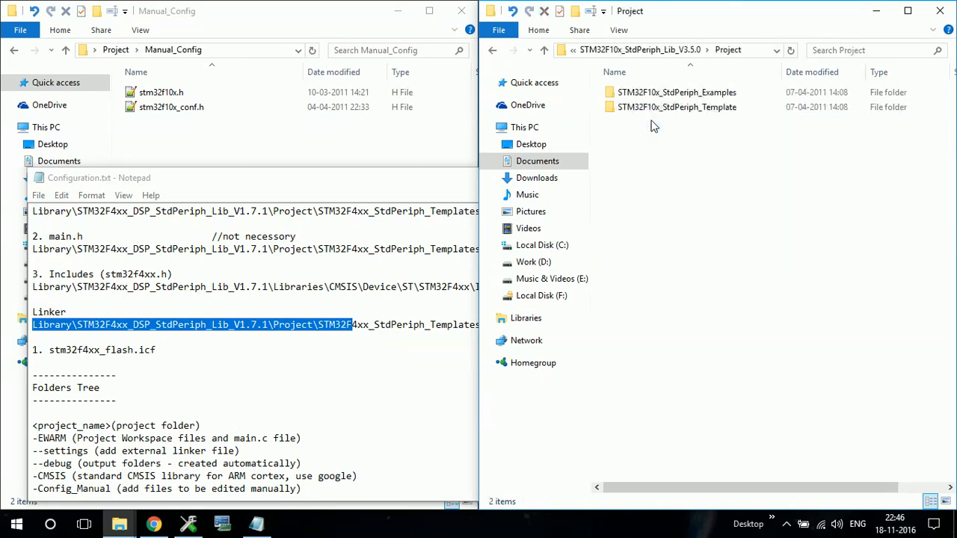
double_click(651, 126)
key("Return")
Step: Check the contents of the template's settings folder and return to its EWARM folder
key("Down")
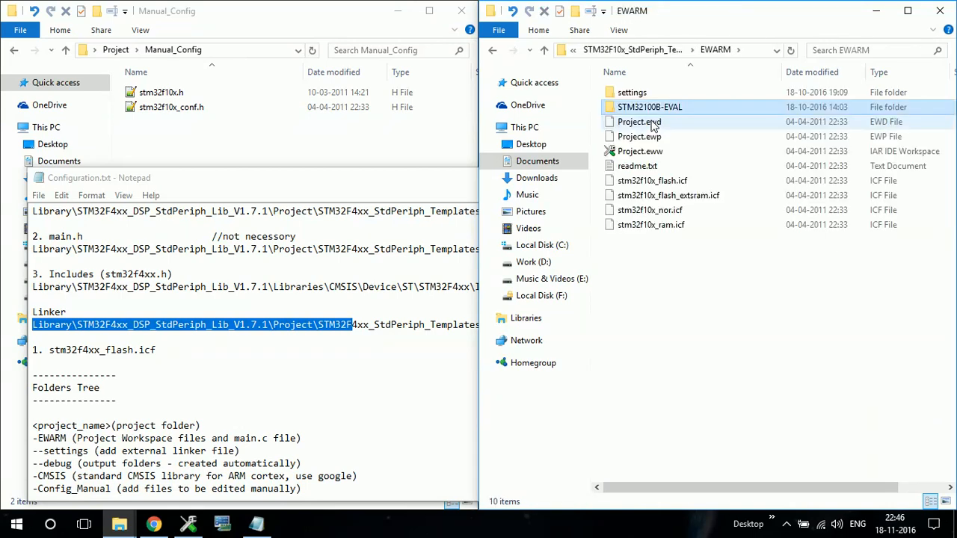
key("Up")
key("Return")
key("Down")
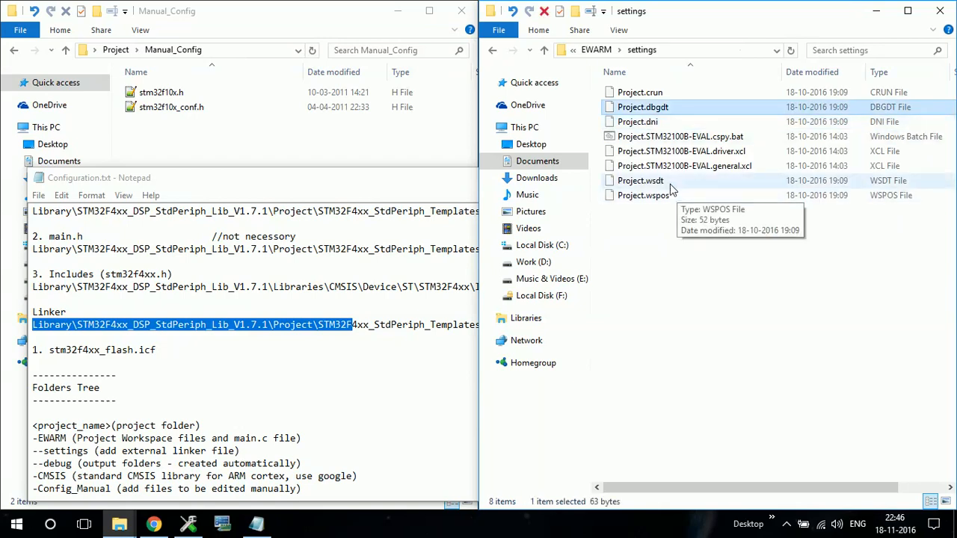
left_click(678, 282)
key("BackSpace")
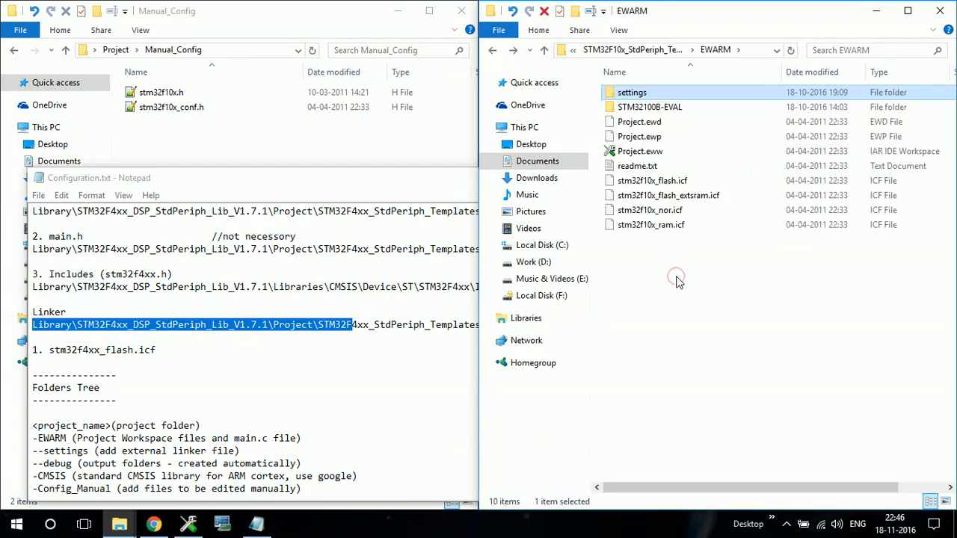
Step: Copy the linker file stm32f10x_flash.icf from the template's EWARM folder into Project\EWARM\settings and return to the Project folder
left_click(384, 331)
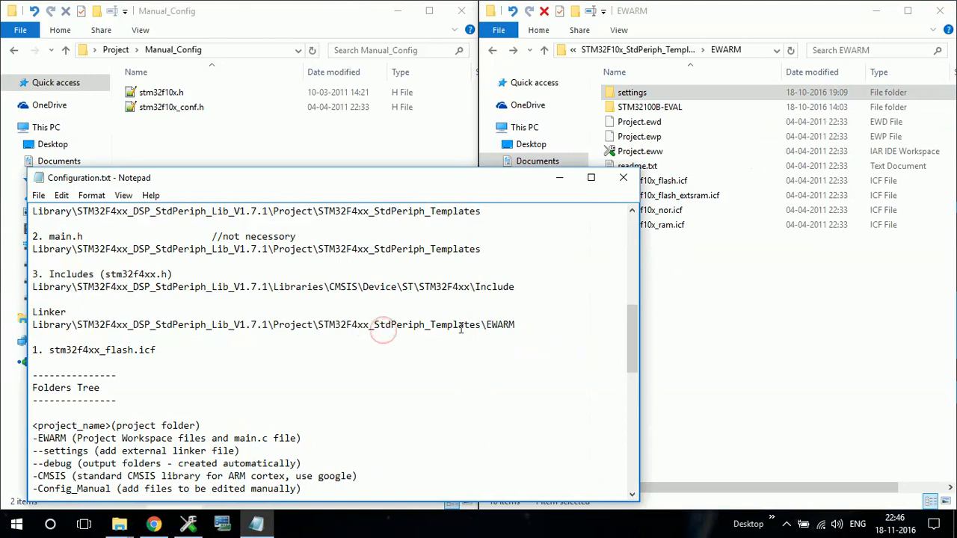
left_click(706, 317)
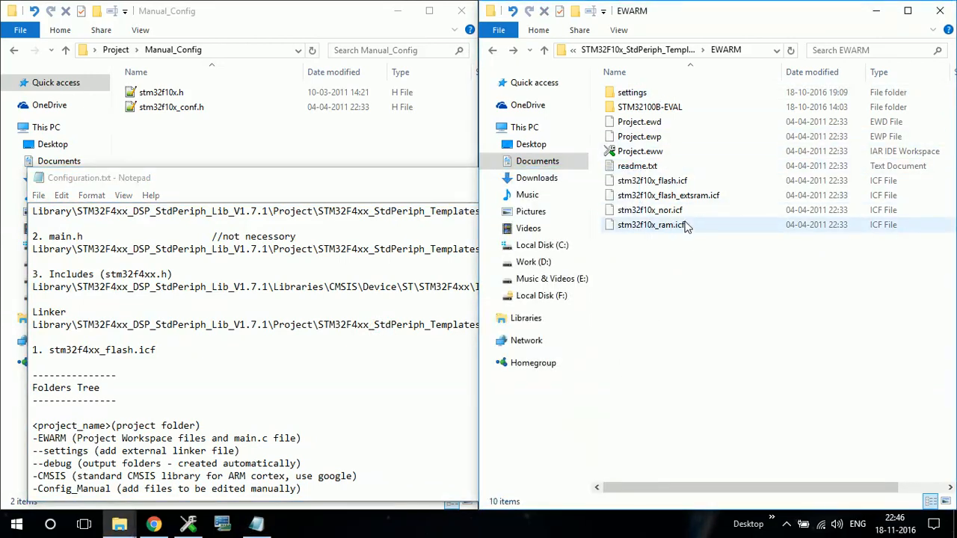
left_click(692, 185)
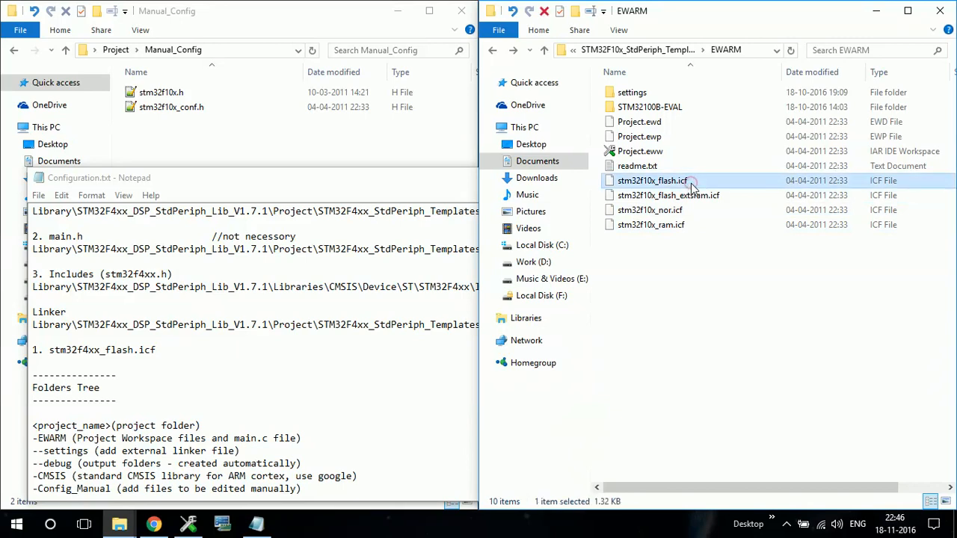
left_click(367, 157)
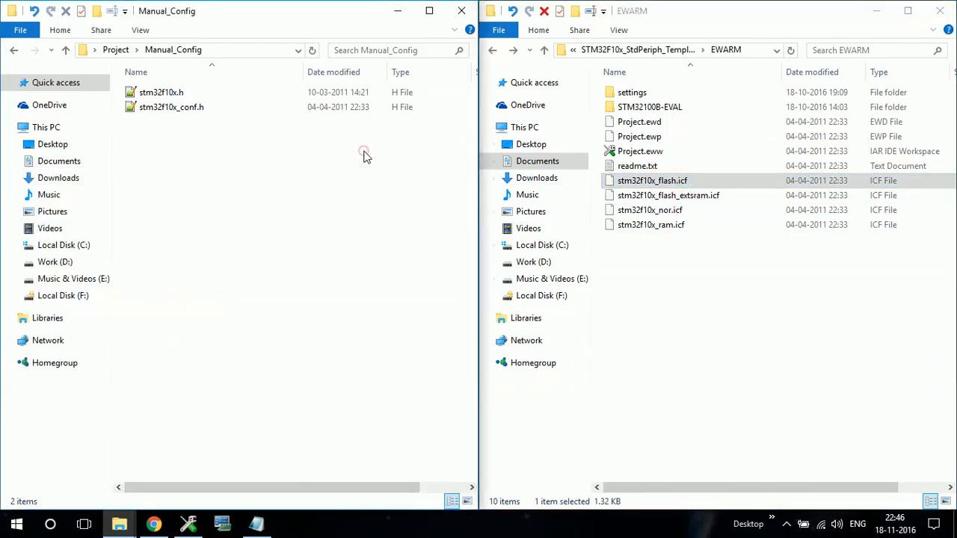
left_click(117, 50)
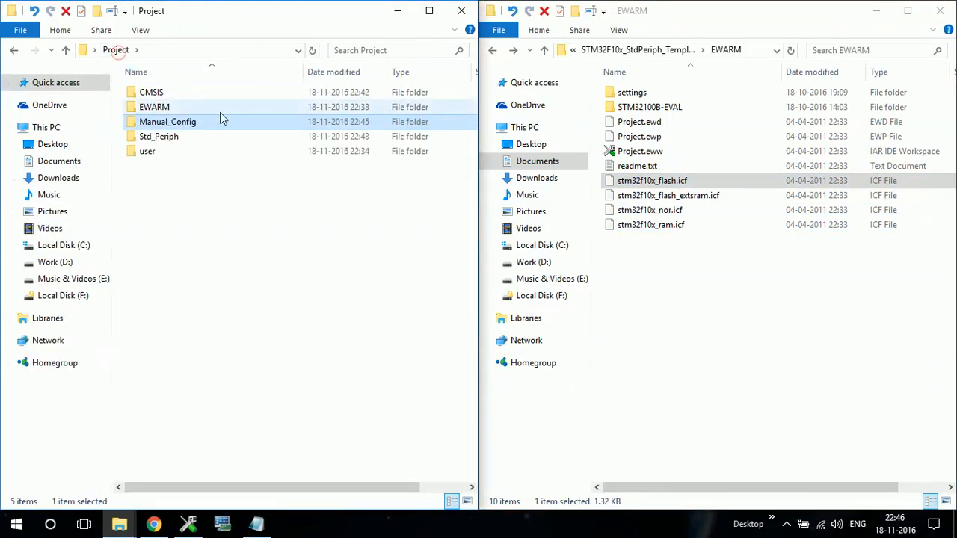
double_click(202, 112)
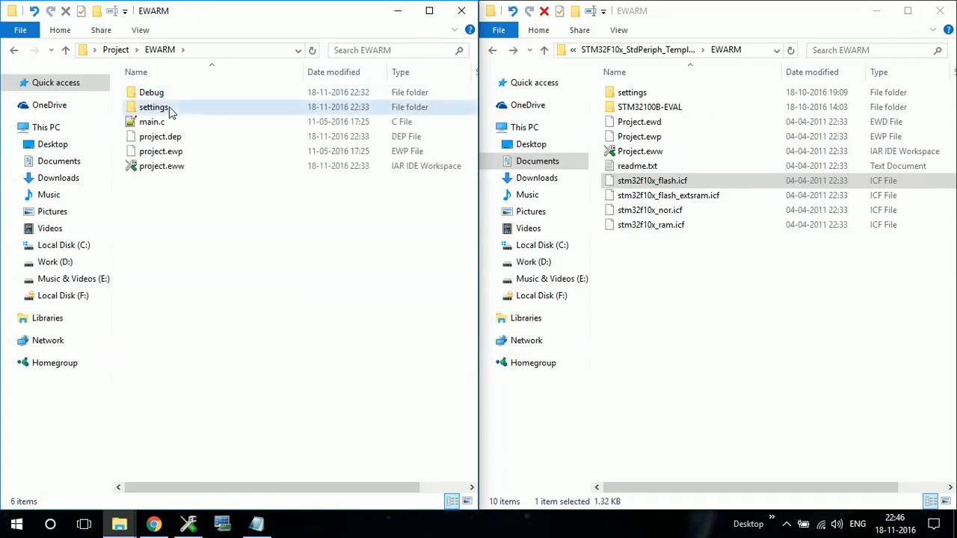
double_click(171, 110)
left_click(213, 275)
key("ctrl+v")
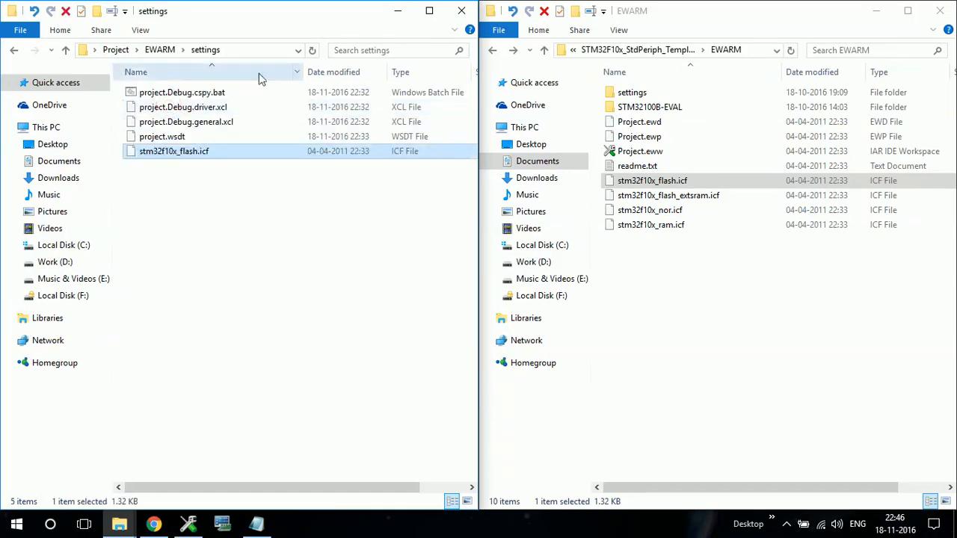
left_click(157, 50)
left_click(126, 50)
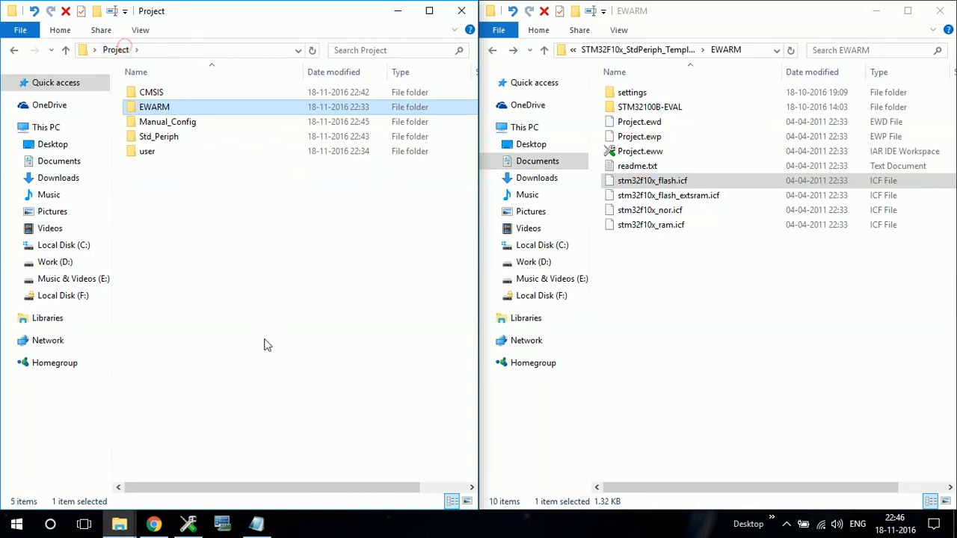
Step: Review the Linker and Folders Tree sections of the Configuration.txt notes
left_click(256, 525)
left_click(306, 388)
scroll(306, 387, "down", 3)
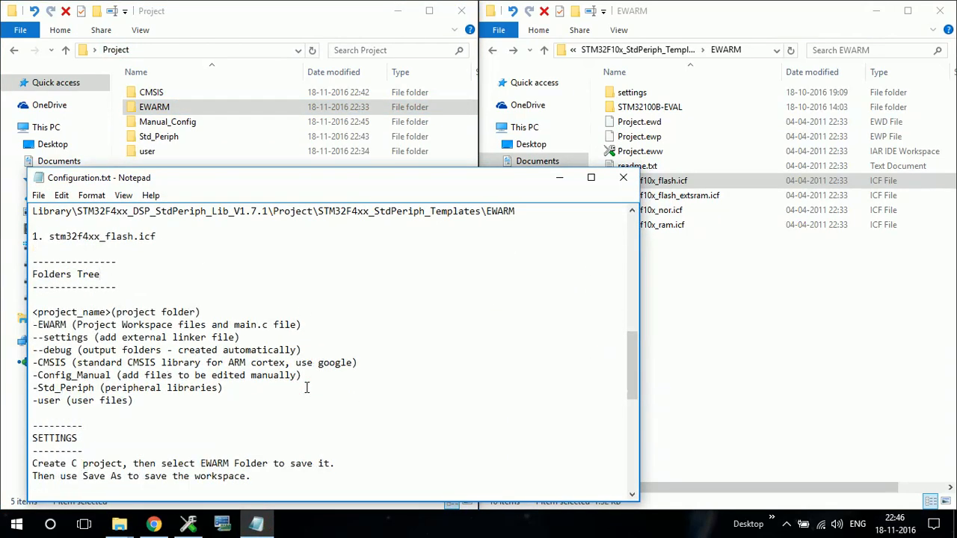
scroll(306, 387, "down", 1)
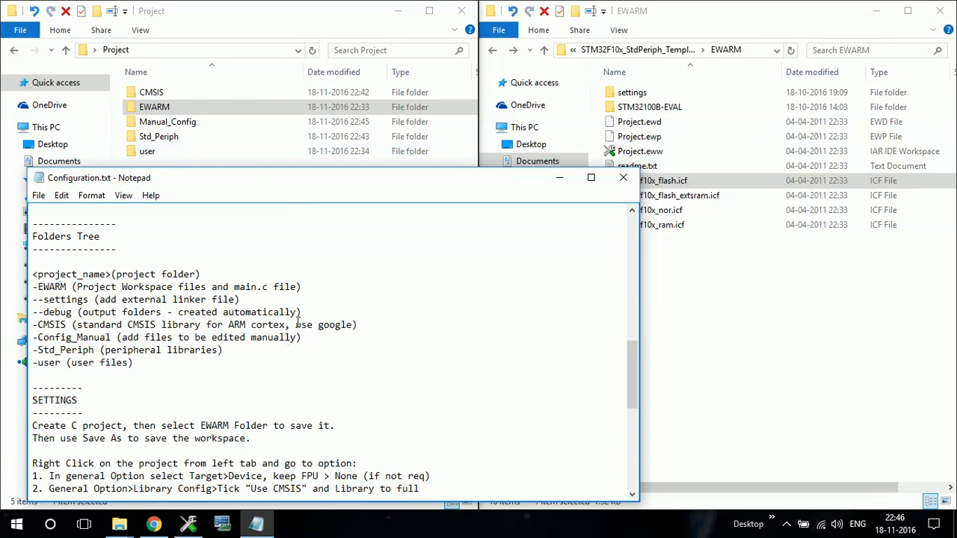
scroll(298, 322, "up", 3)
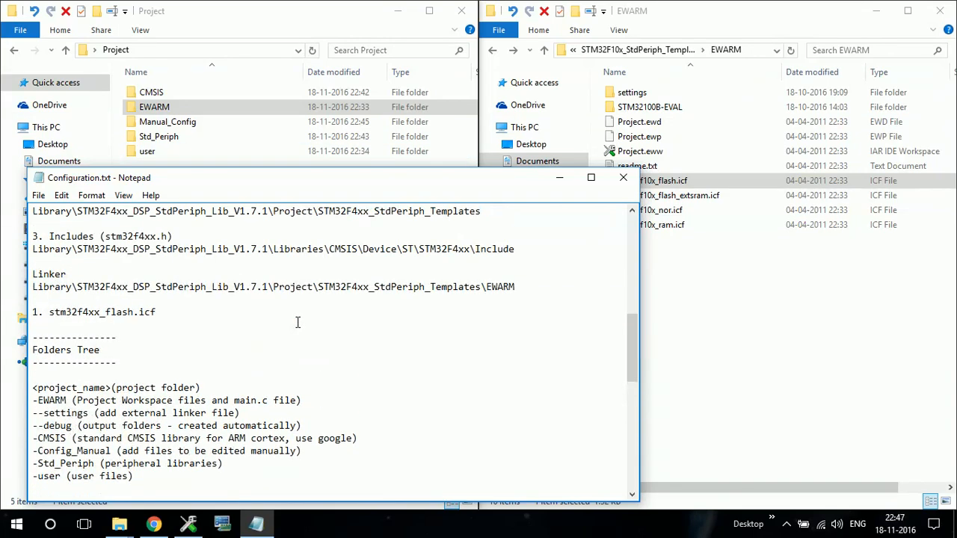
scroll(298, 323, "down", 2)
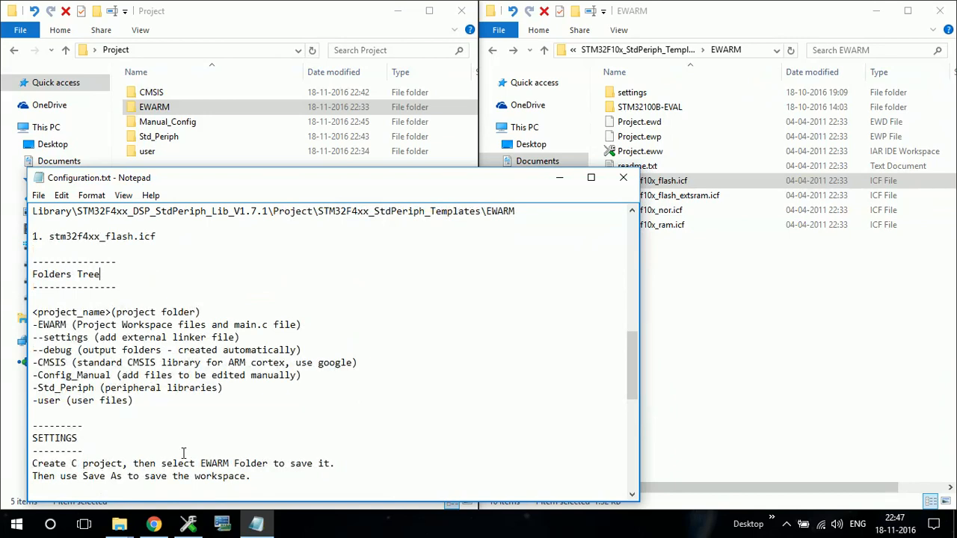
Step: Switch to IAR Embedded Workbench and read the SETTINGS section of Configuration.txt over it, starting with the first General Options item
mouse_move(191, 527)
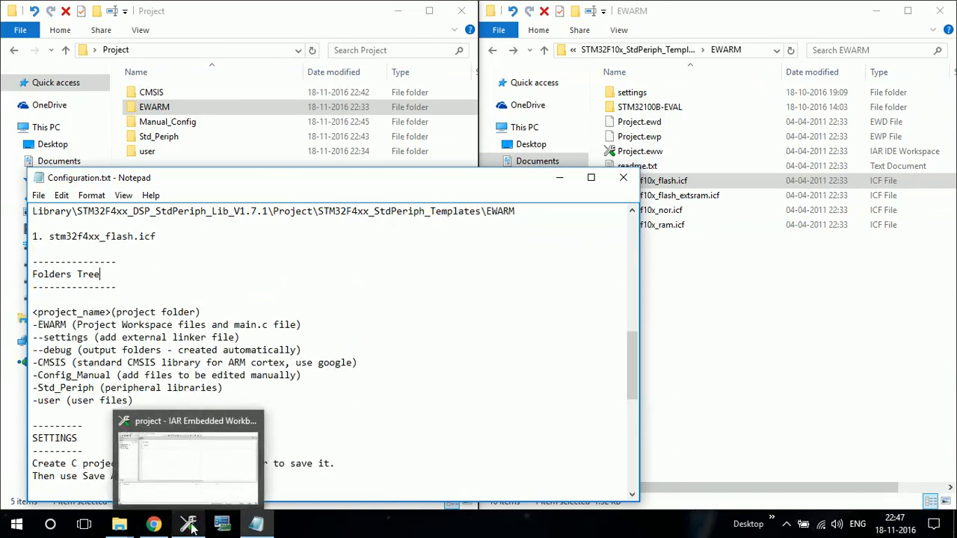
left_click(192, 528)
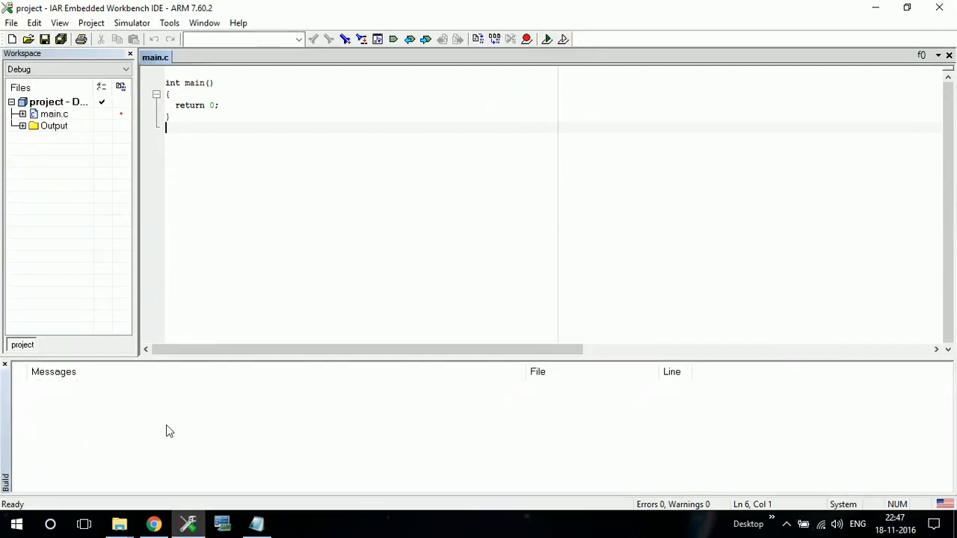
left_click(256, 524)
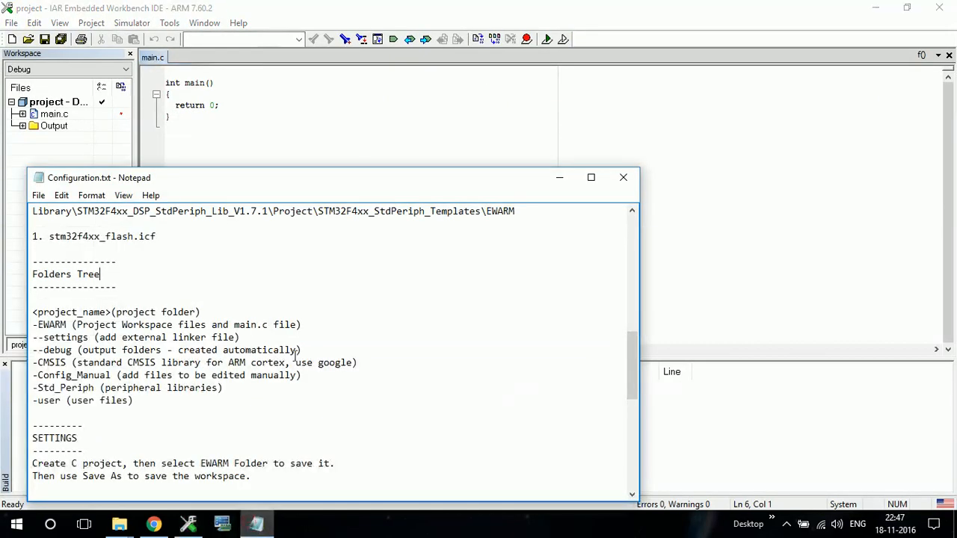
left_click_drag(295, 192, 509, 104)
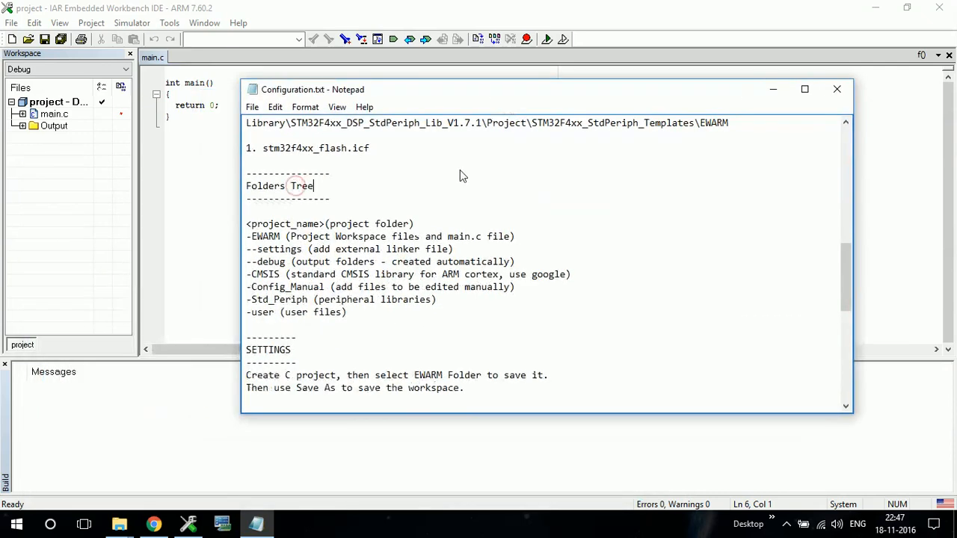
left_click(383, 284)
scroll(382, 281, "down", 1)
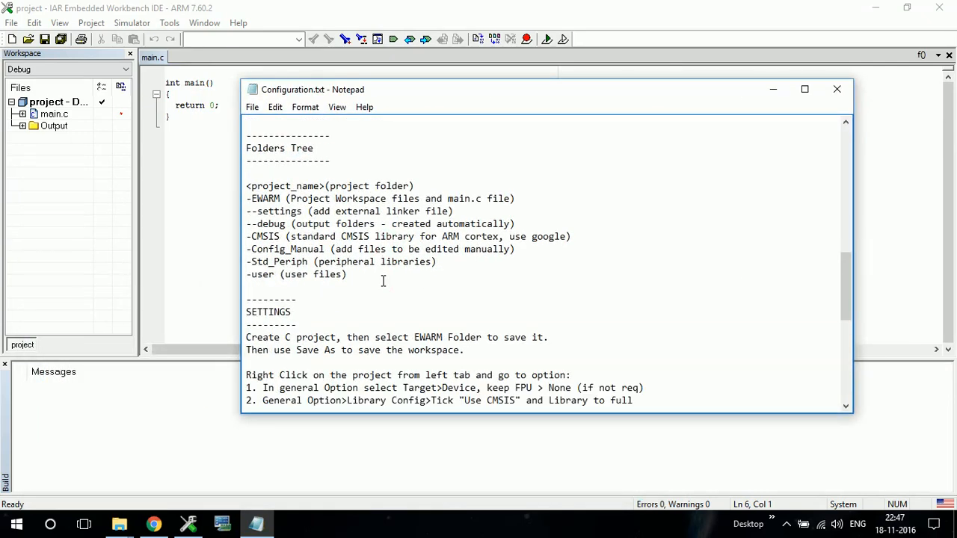
scroll(382, 281, "down", 5)
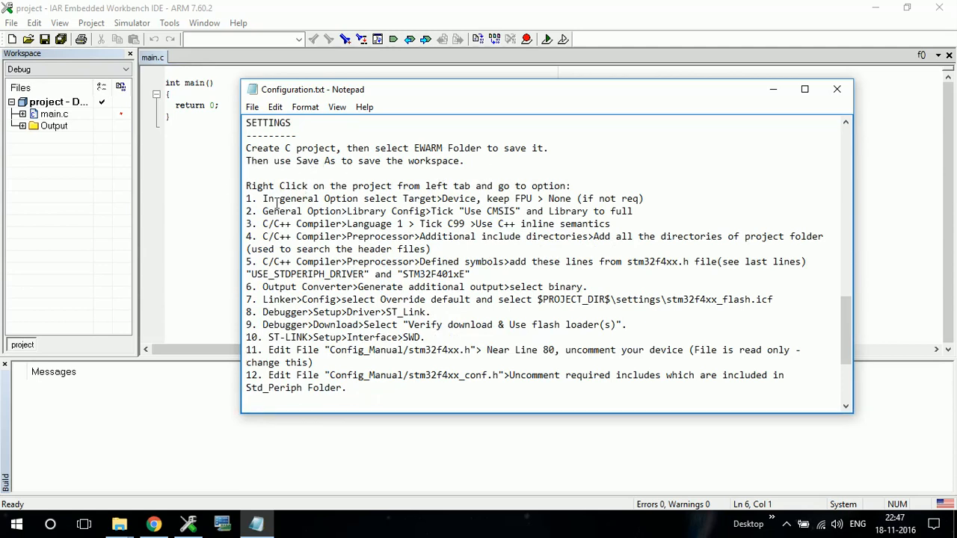
left_click_drag(263, 199, 681, 188)
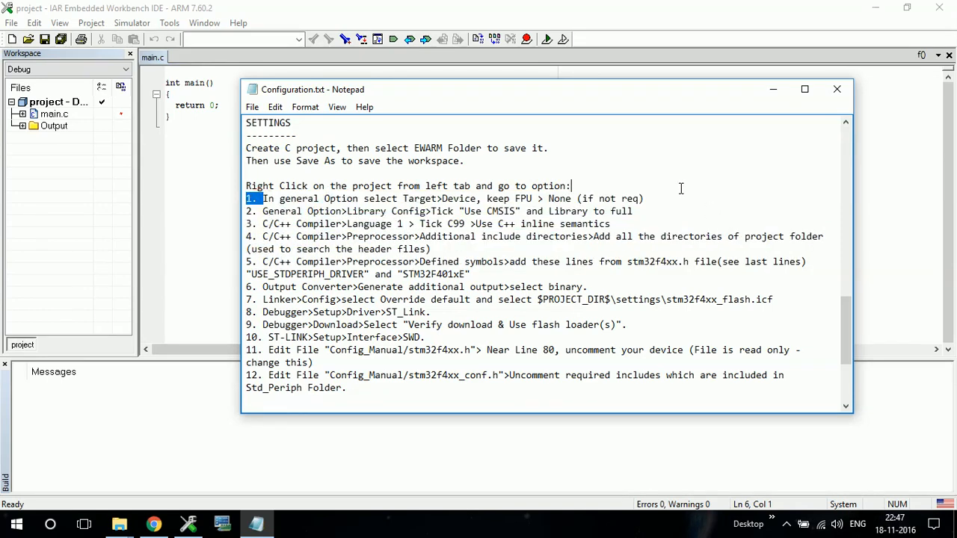
left_click(54, 104)
right_click(54, 103)
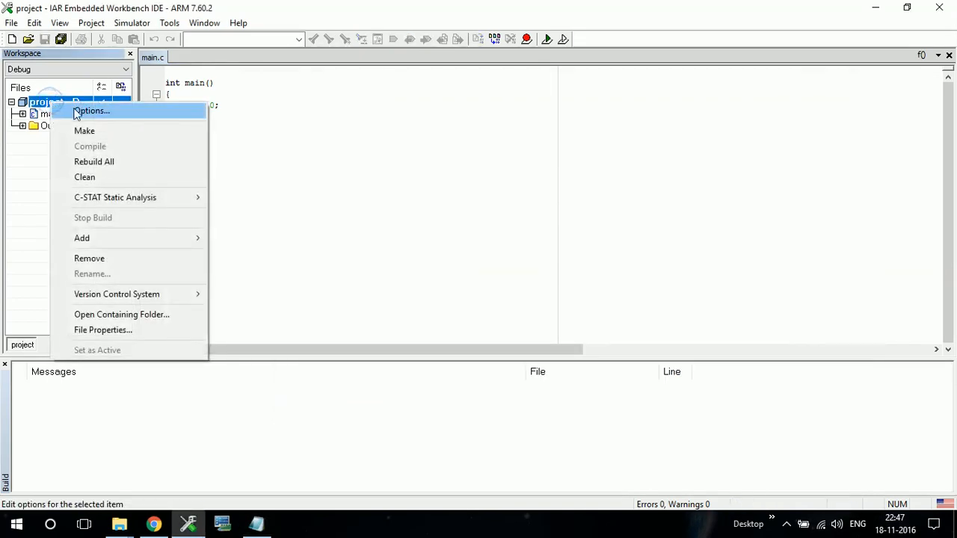
left_click(76, 110)
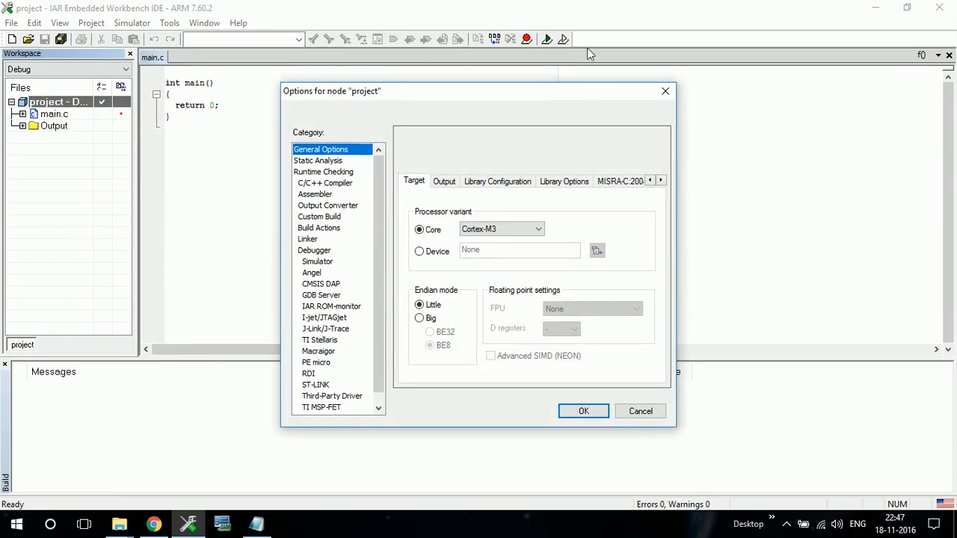
left_click(663, 91)
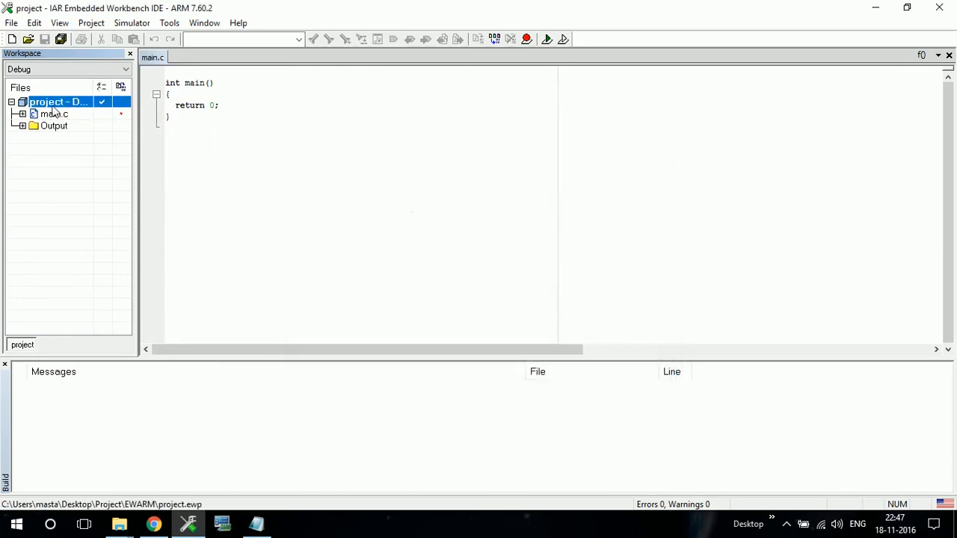
Step: In the project's General Options, set the processor variant to the device ST STM32F107VC
right_click(51, 107)
left_click(75, 110)
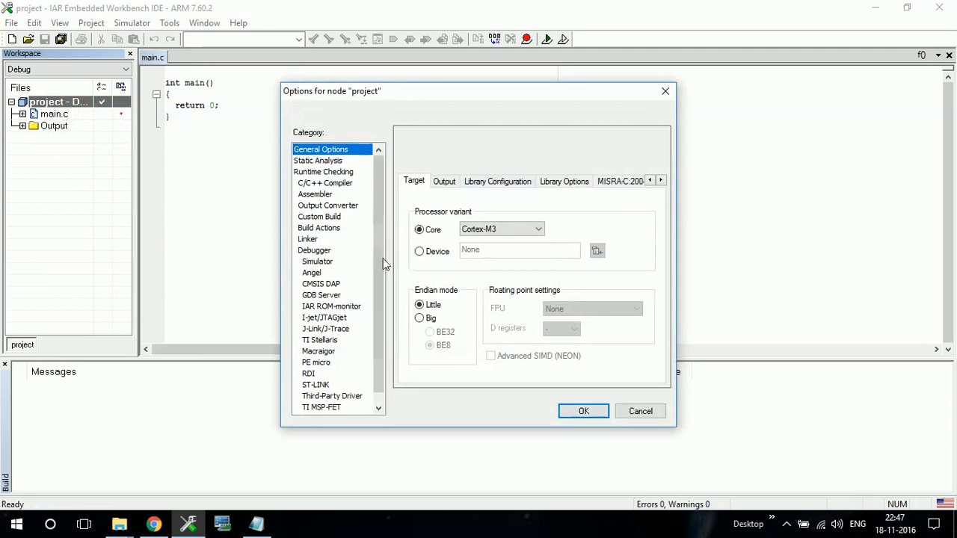
left_click(419, 252)
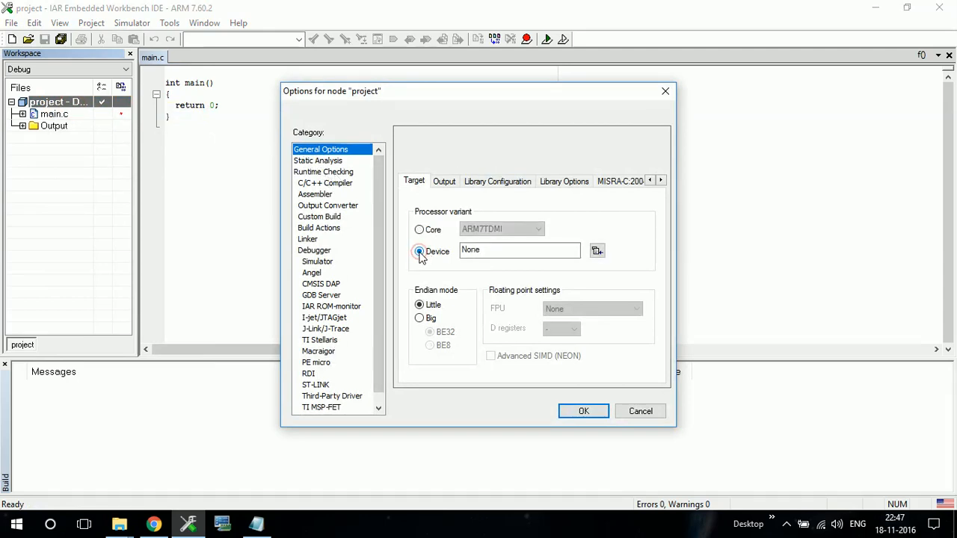
left_click(597, 251)
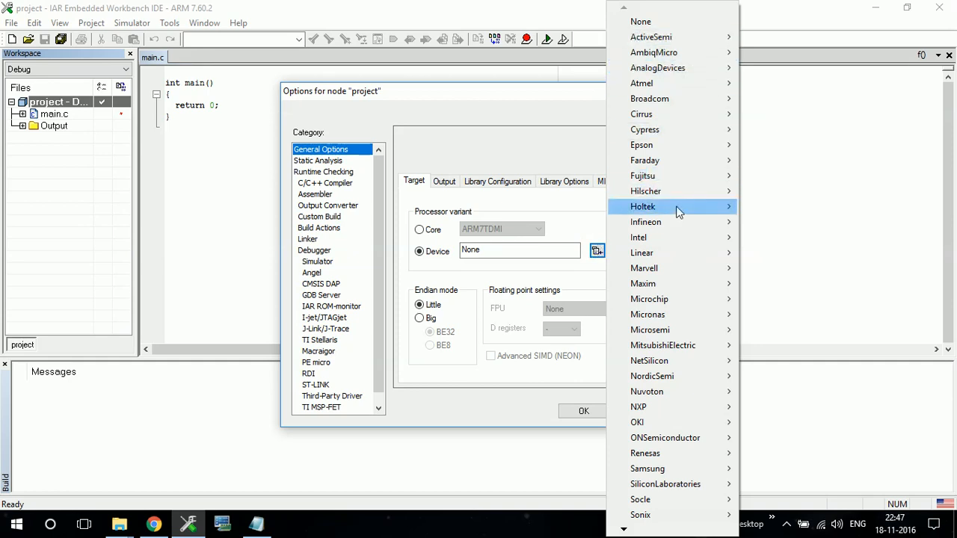
mouse_move(659, 297)
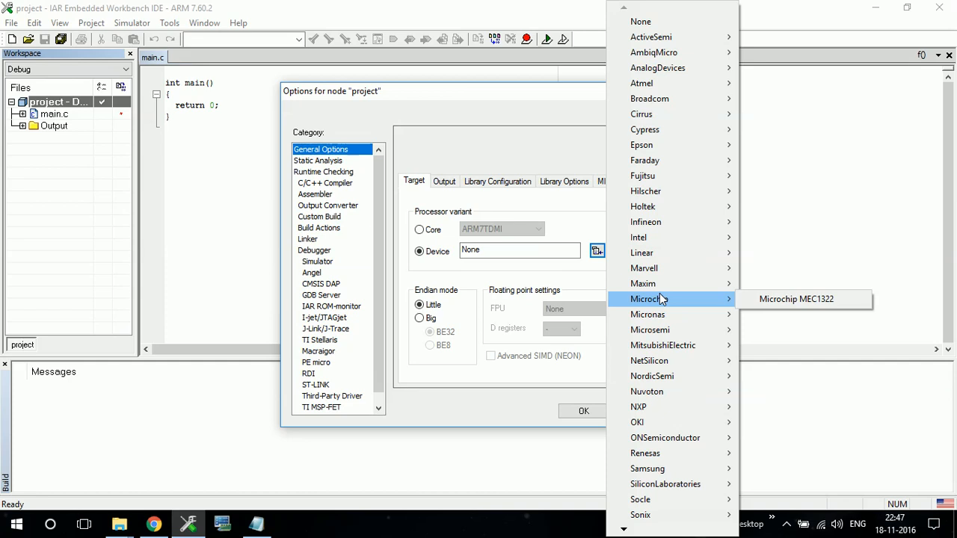
left_click(626, 527)
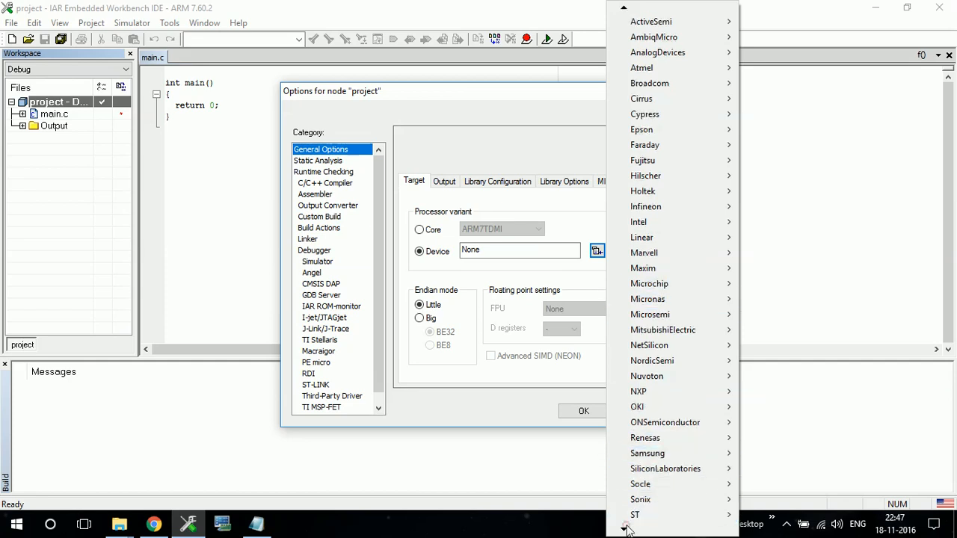
mouse_move(695, 469)
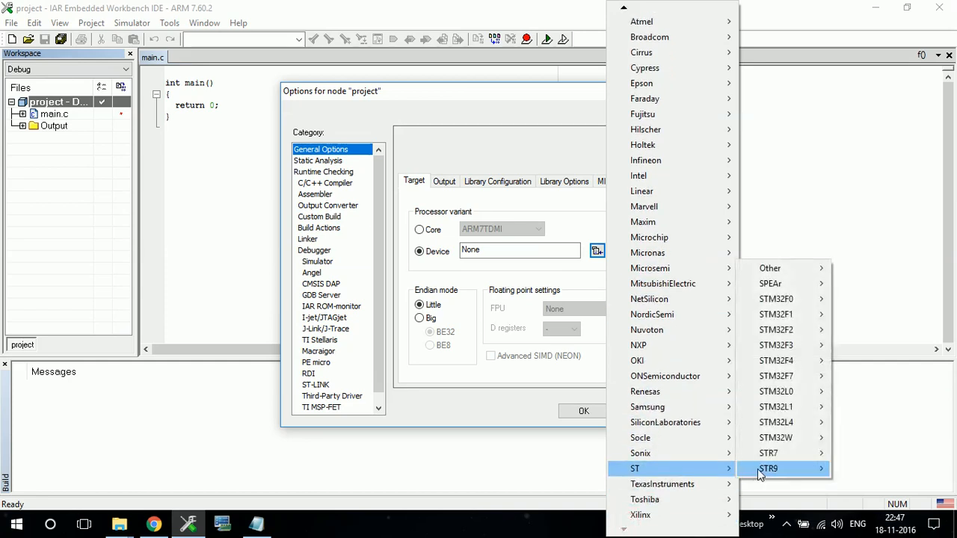
mouse_move(799, 307)
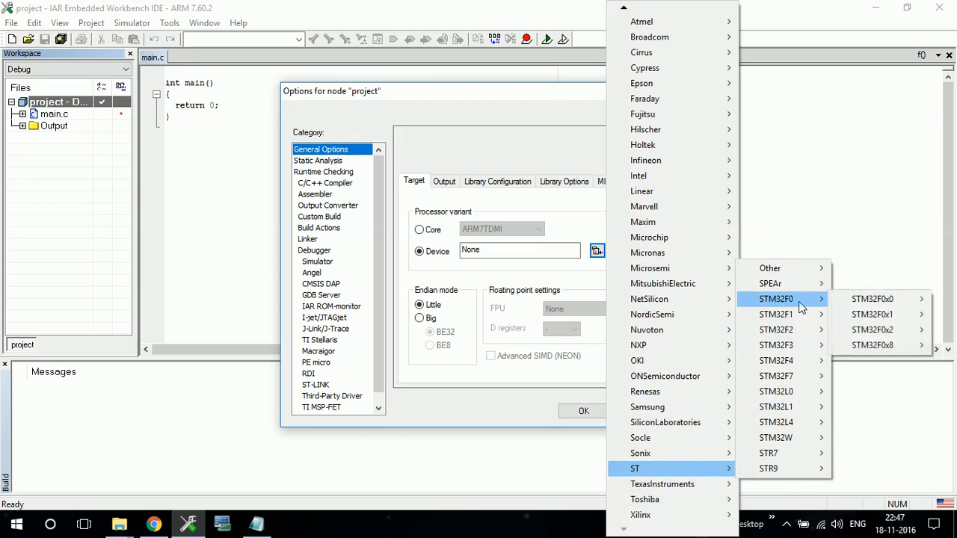
mouse_move(802, 317)
mouse_move(891, 396)
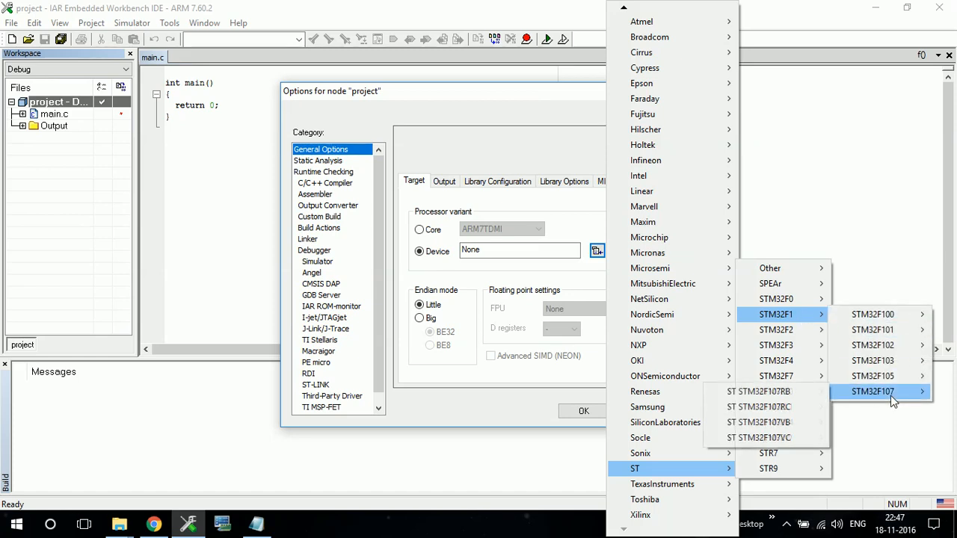
left_click(762, 438)
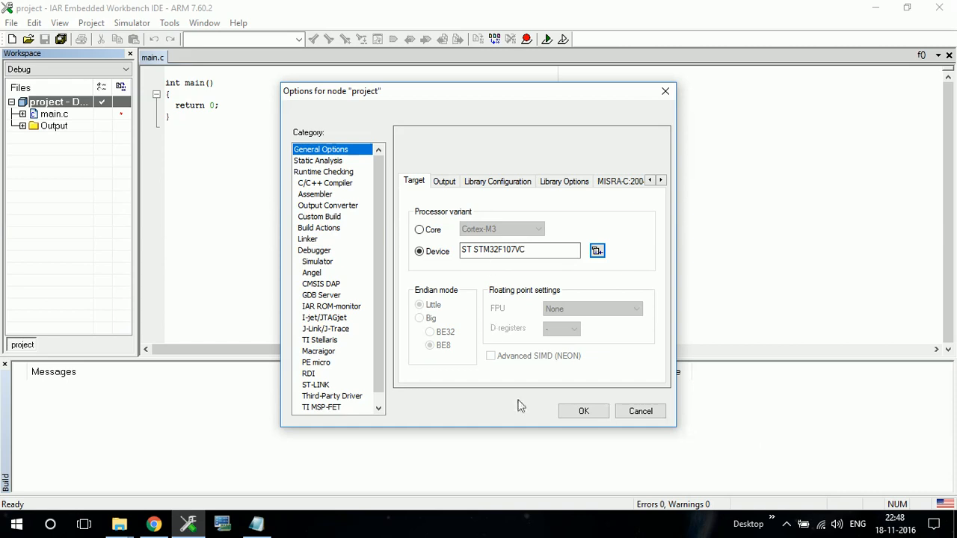
Step: Set the runtime library configuration to Full and enable Use CMSIS in the General Options
left_click(443, 182)
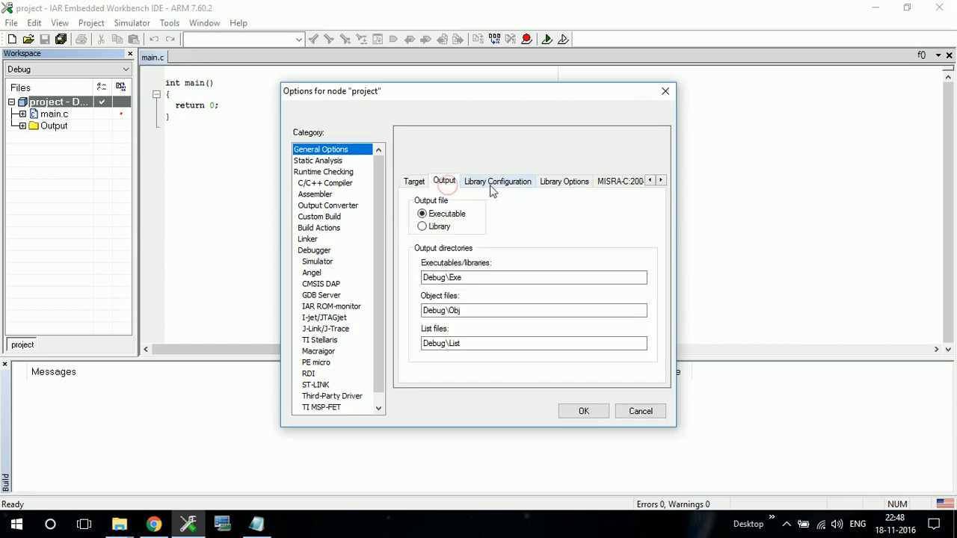
left_click(511, 187)
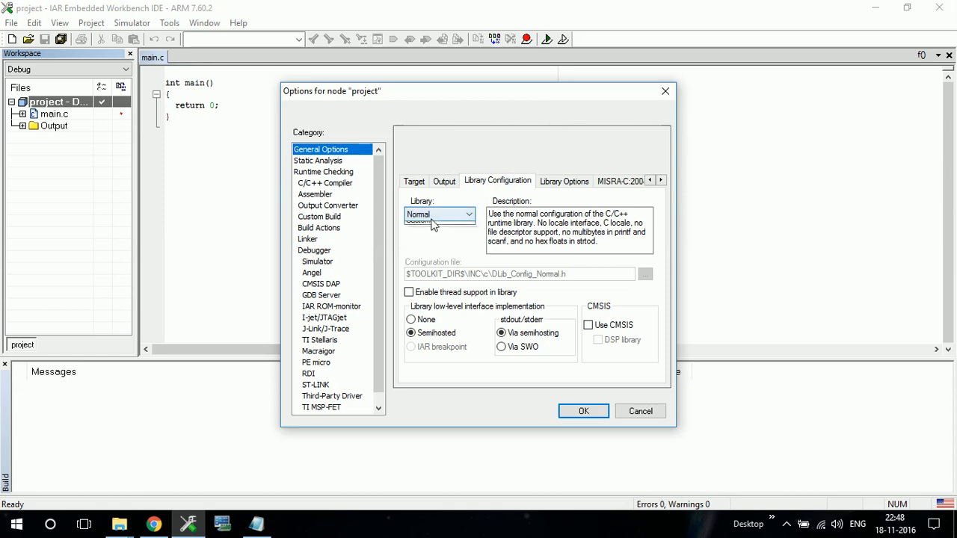
left_click(434, 215)
left_click(432, 246)
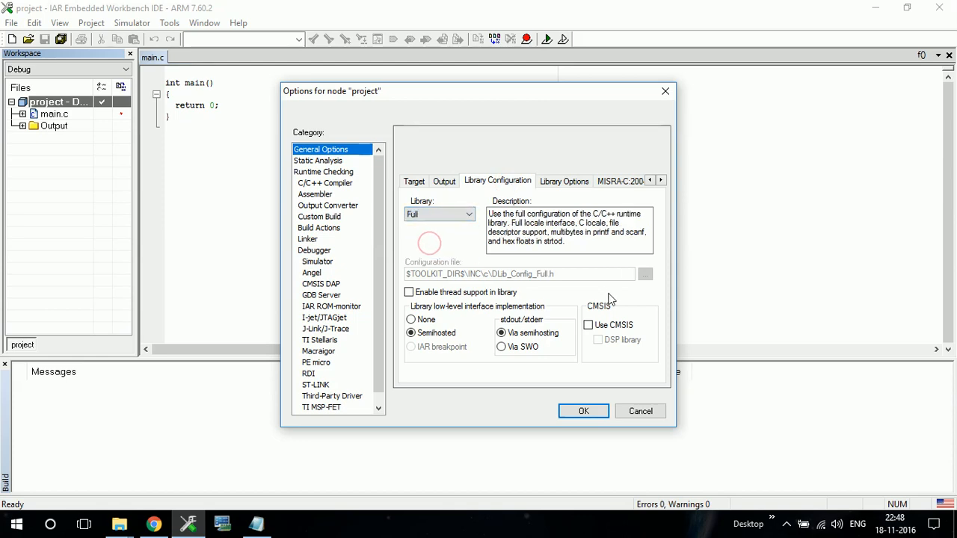
left_click(589, 326)
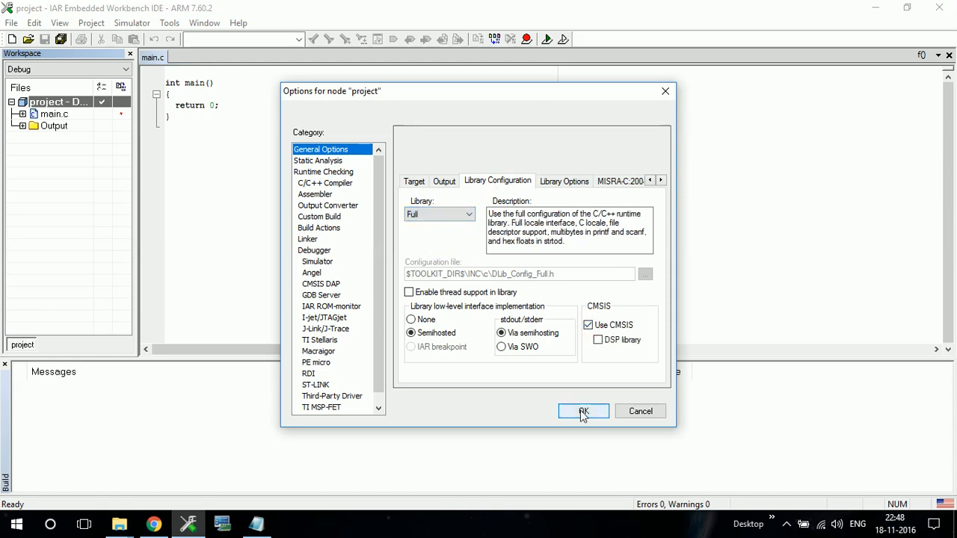
Step: Enable C++ inline semantics for the C99 dialect in the C/C++ Compiler options
left_click(321, 161)
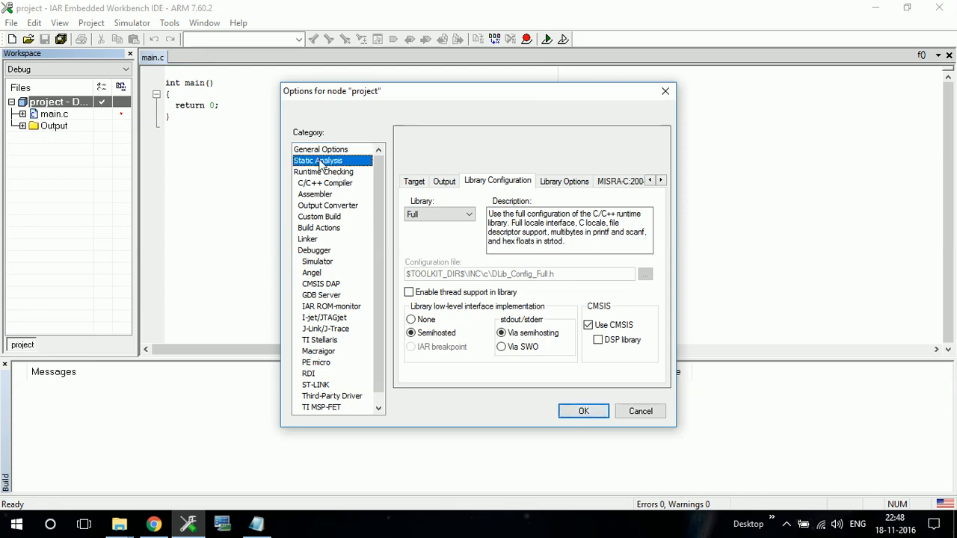
left_click(323, 171)
left_click(323, 183)
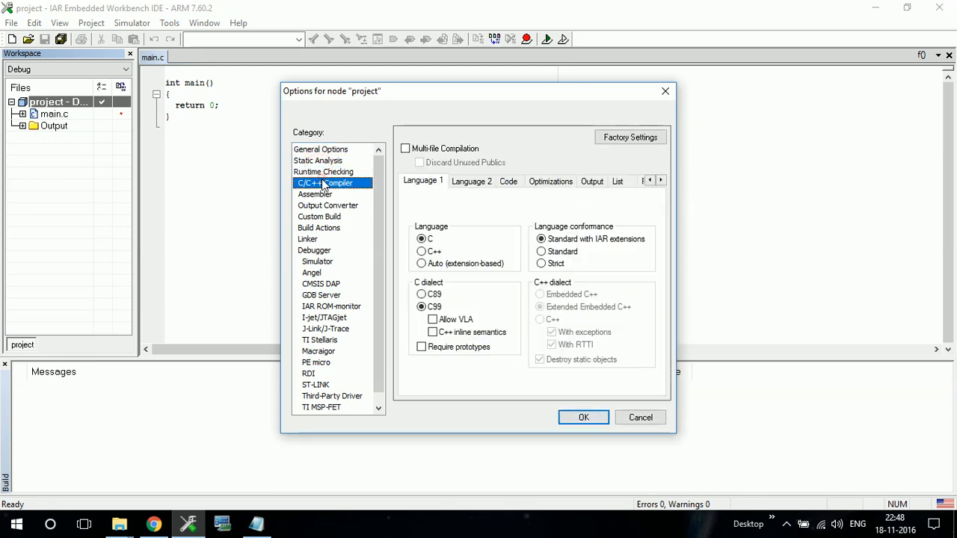
left_click(433, 332)
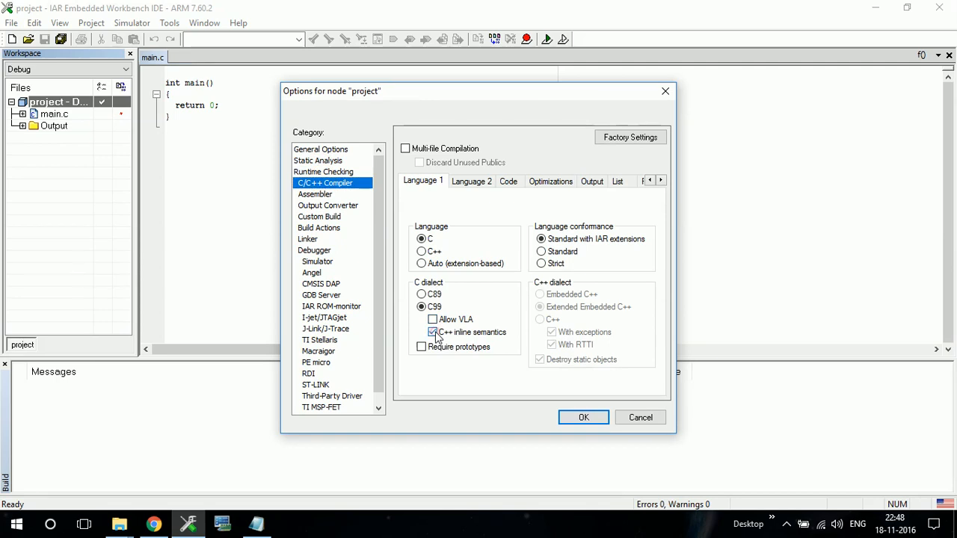
Step: Go through the remaining C/C++ Compiler settings, from Language 2 to the Preprocessor options
left_click(485, 184)
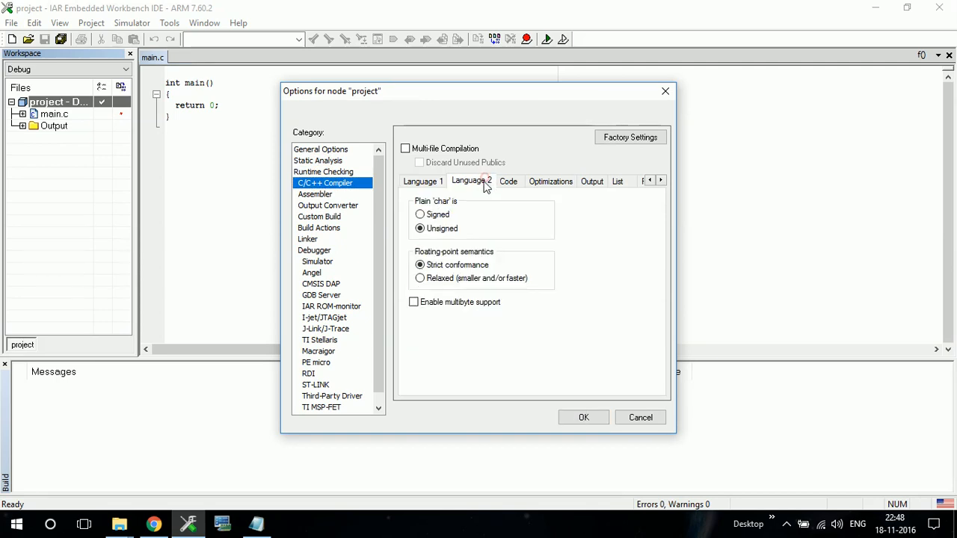
left_click(506, 183)
left_click(535, 184)
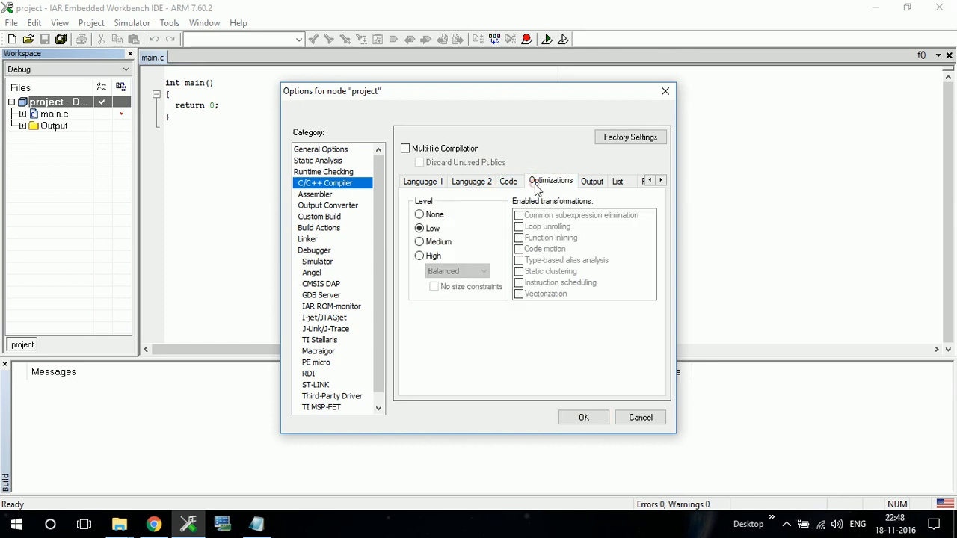
left_click(597, 184)
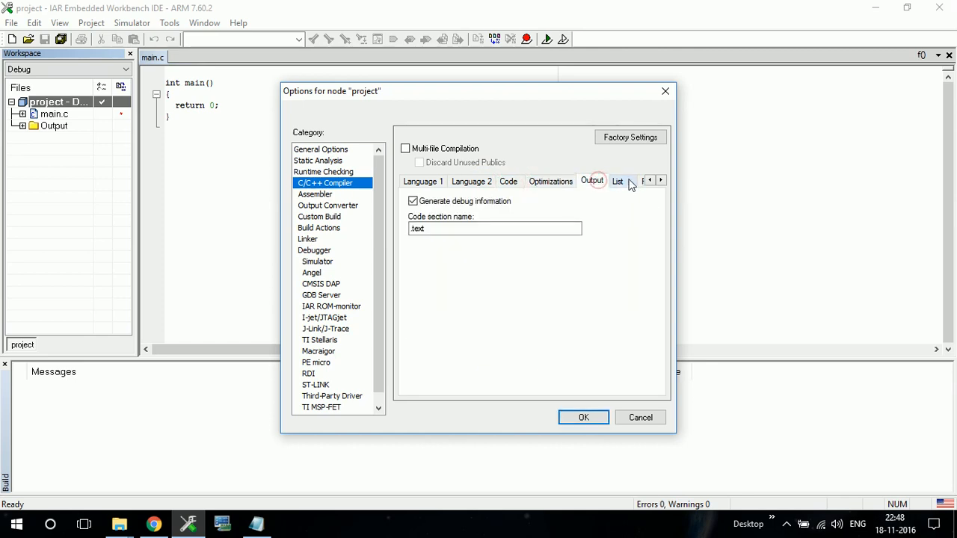
left_click(629, 185)
left_click(640, 183)
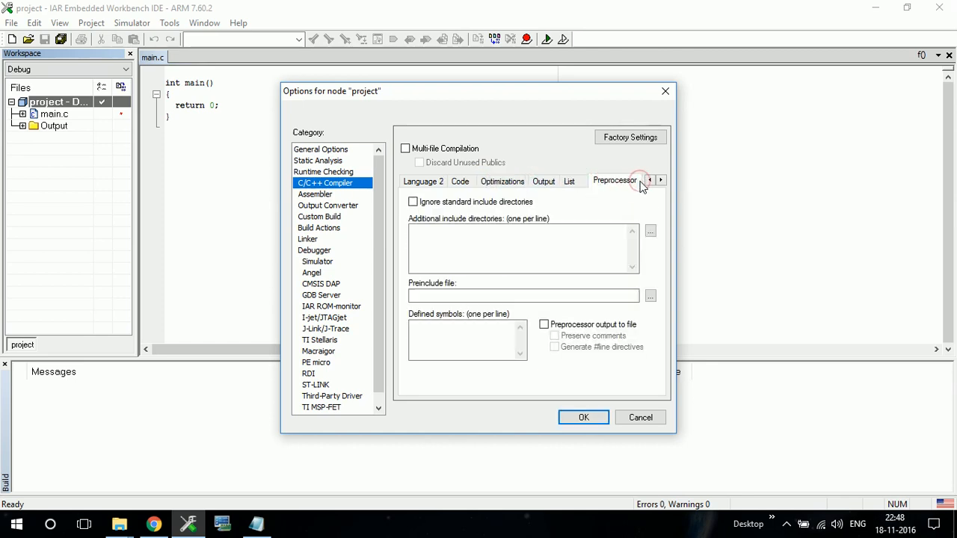
Step: Add the project's EWARM folder to the compiler's additional include directories by browsing to it
left_click(651, 232)
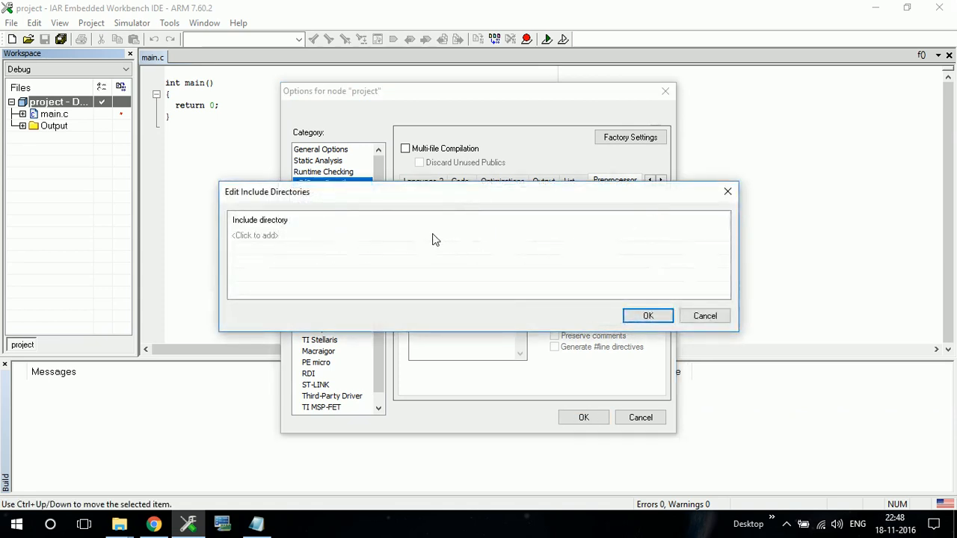
left_click(435, 236)
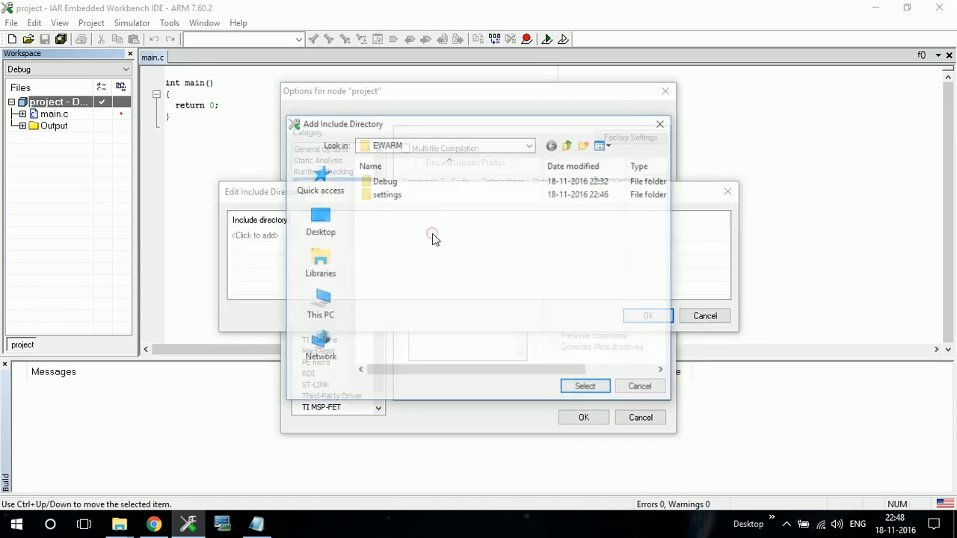
left_click(570, 145)
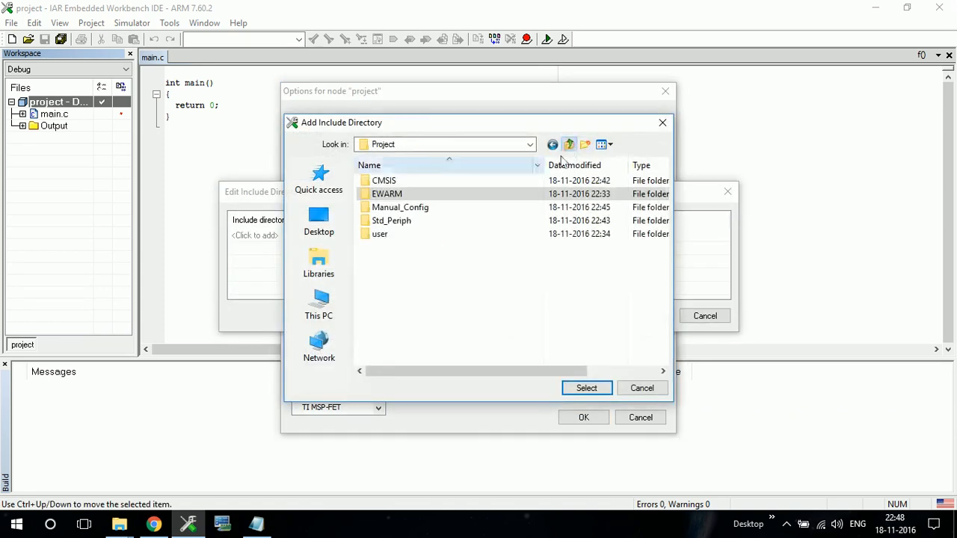
double_click(404, 194)
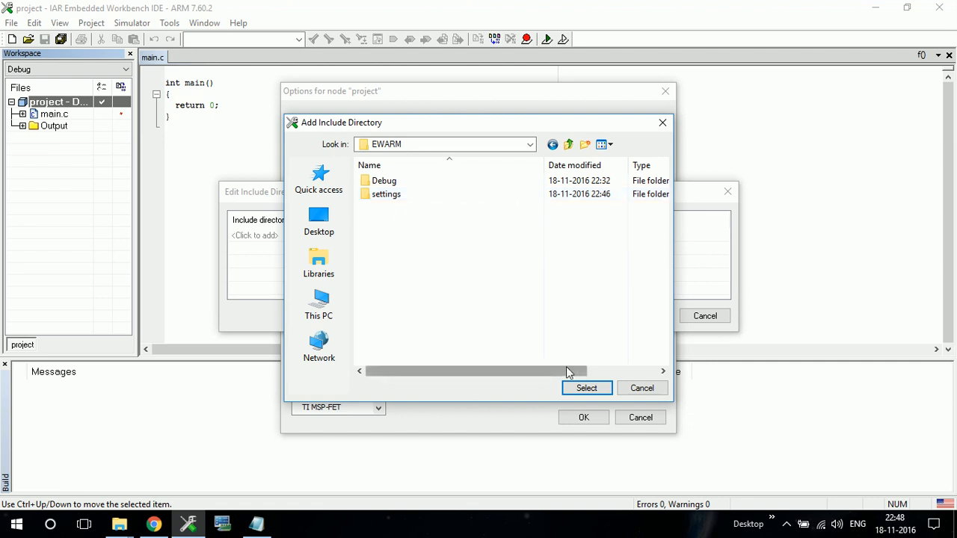
left_click(586, 388)
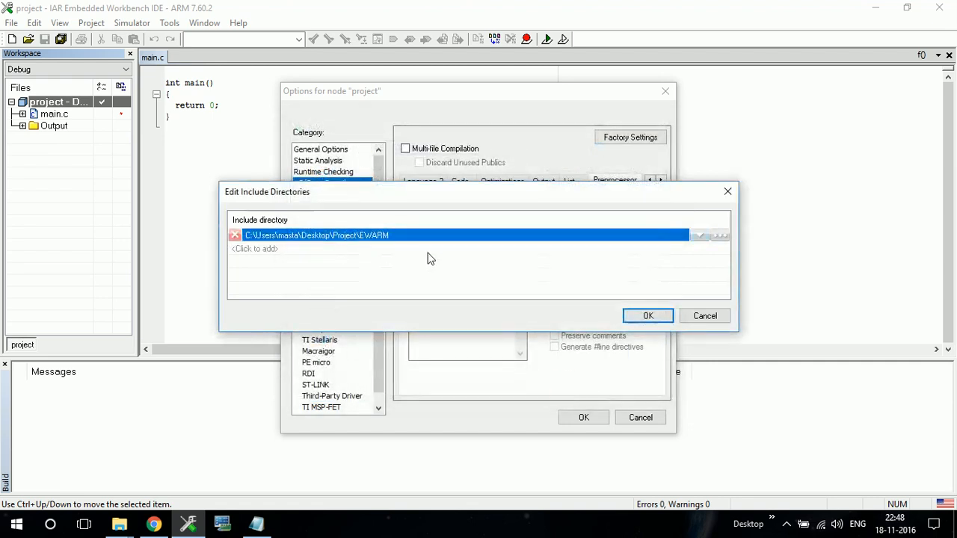
left_click(647, 314)
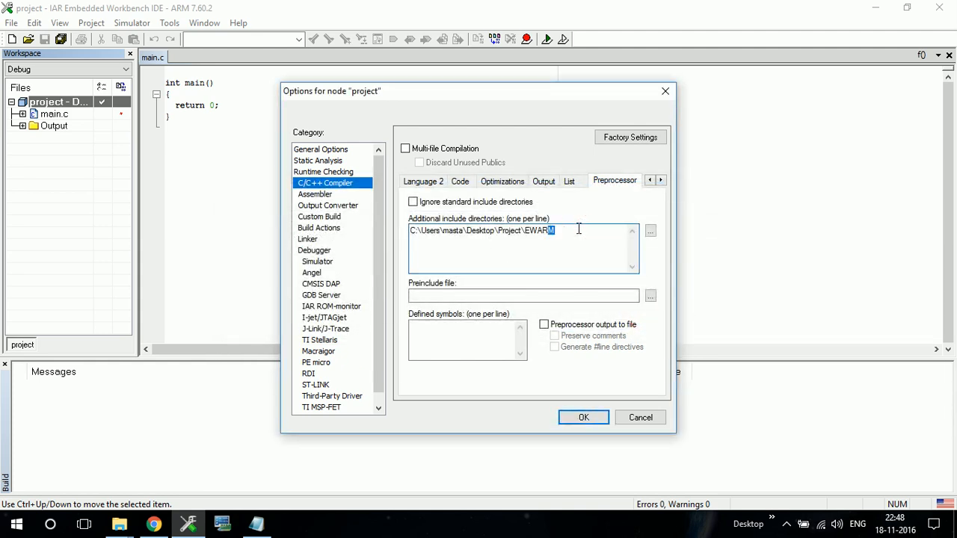
Step: Replace the absolute EWARM path in the additional include directories with $PROJ_DIR$
key("shift+Left")
key("shift+Left")
key("shift+Left")
key("shift+Left")
key("shift+Left")
key("shift+Left")
key("shift+Left")
key("shift+Left")
key("shift+Left")
key("shift+Left")
key("shift+Left")
key("shift+Left")
key("shift+Left")
key("shift+Left")
key("shift+Left")
key("shift+Left")
key("shift+Left")
key("shift+Left")
key("shift+Left")
key("shift+Left")
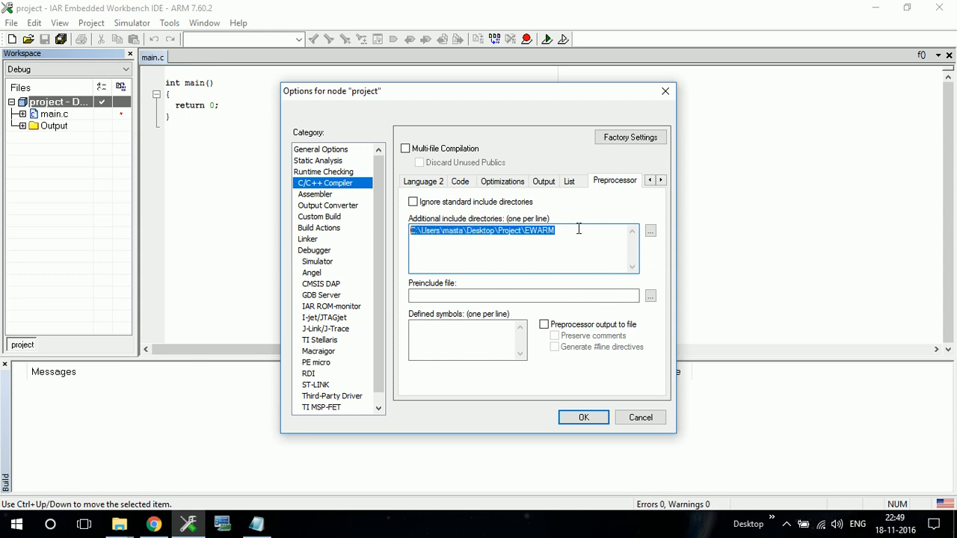
key("Right")
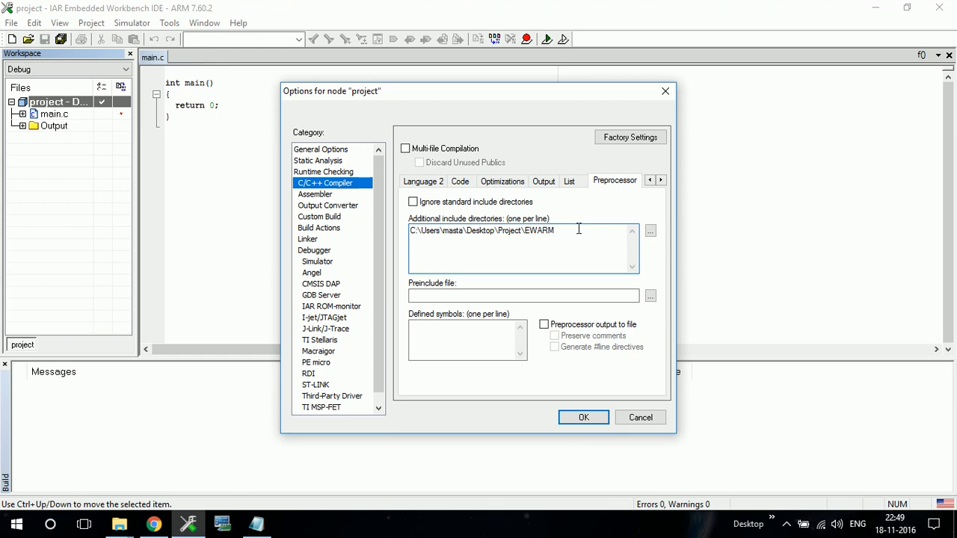
double_click(578, 229)
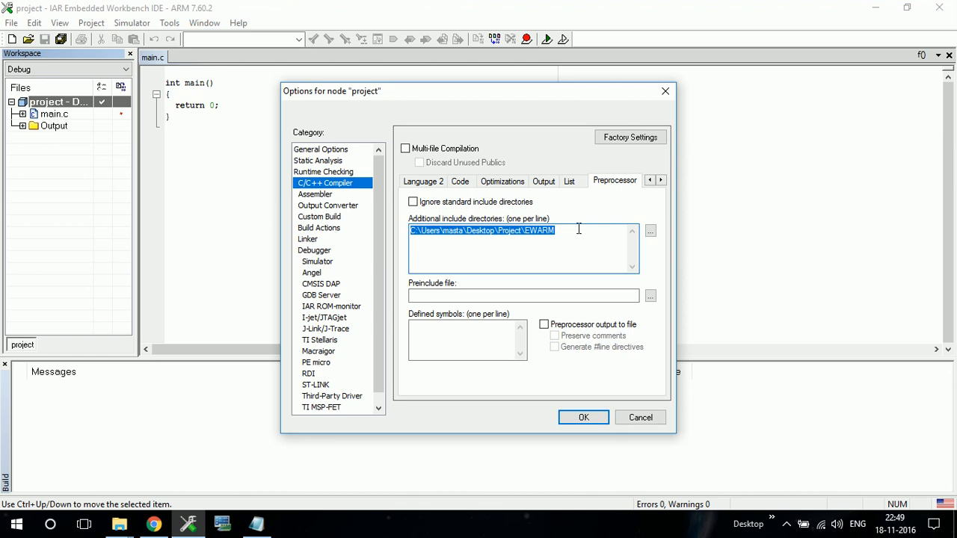
type("$PROJ_DIR$")
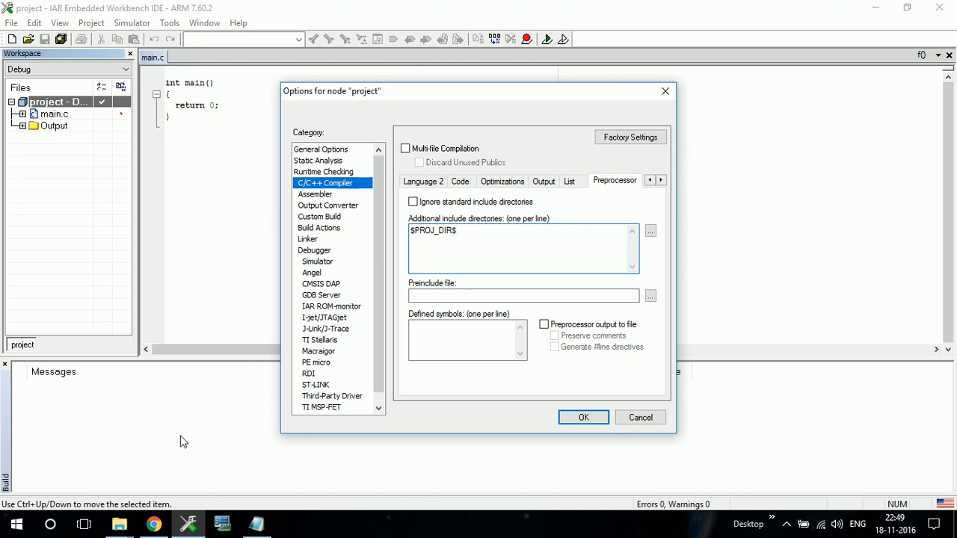
Step: Switch to File Explorer, examine the contents of the project's EWARM folder, and return to the compiler options in IAR Embedded Workbench
mouse_move(119, 524)
mouse_move(171, 449)
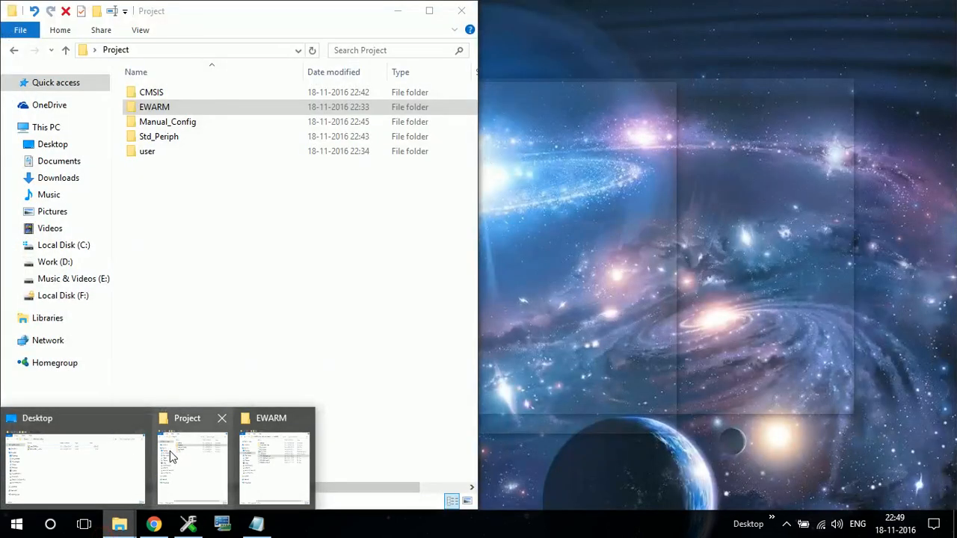
left_click(172, 456)
double_click(182, 109)
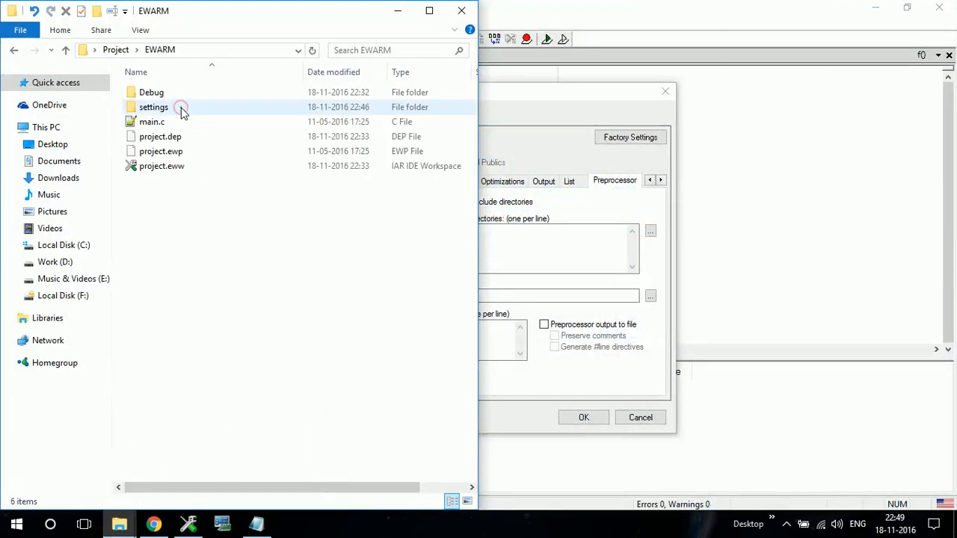
left_click(523, 259)
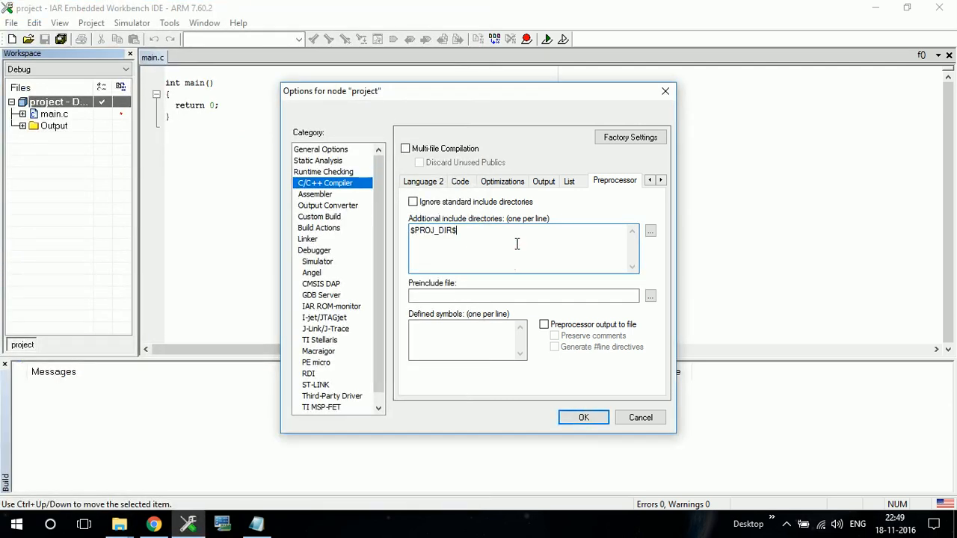
Step: Add the EWARM folder's Debug and settings subfolders to the compiler's additional include directories by browsing to each
key("ctrl+a")
left_click(649, 232)
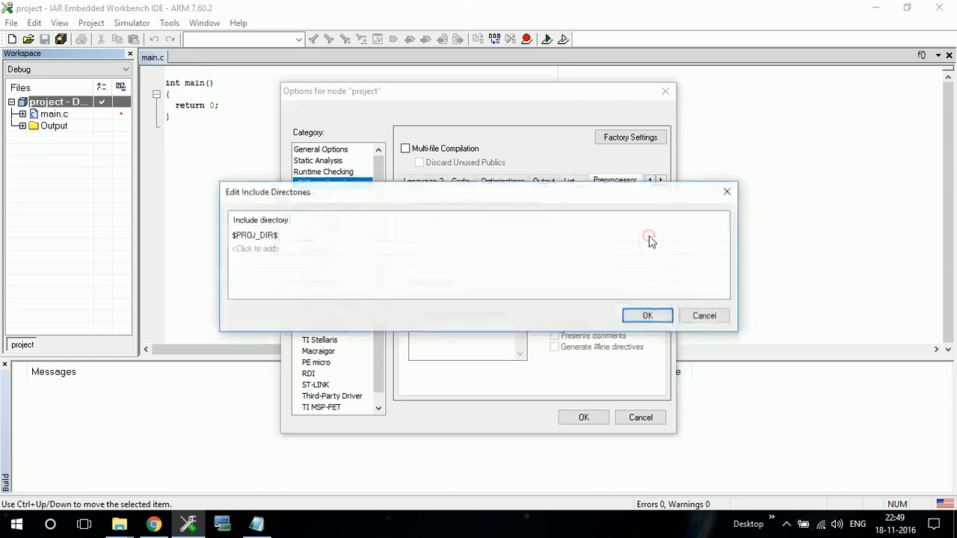
left_click(272, 250)
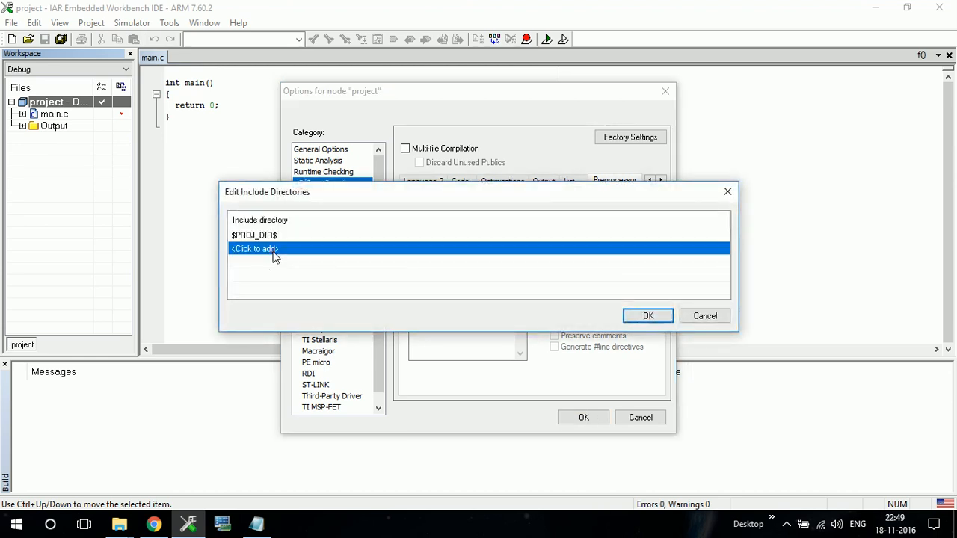
left_click(273, 249)
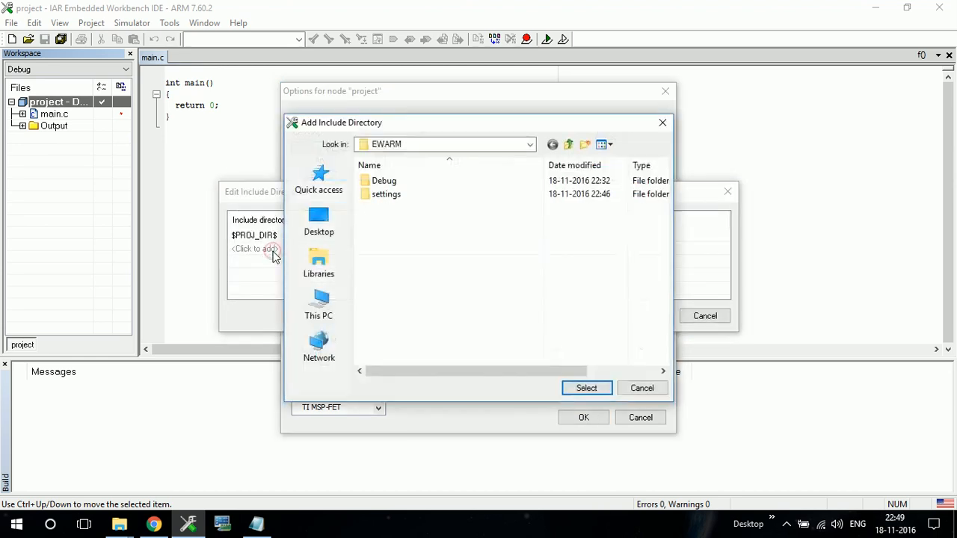
double_click(421, 184)
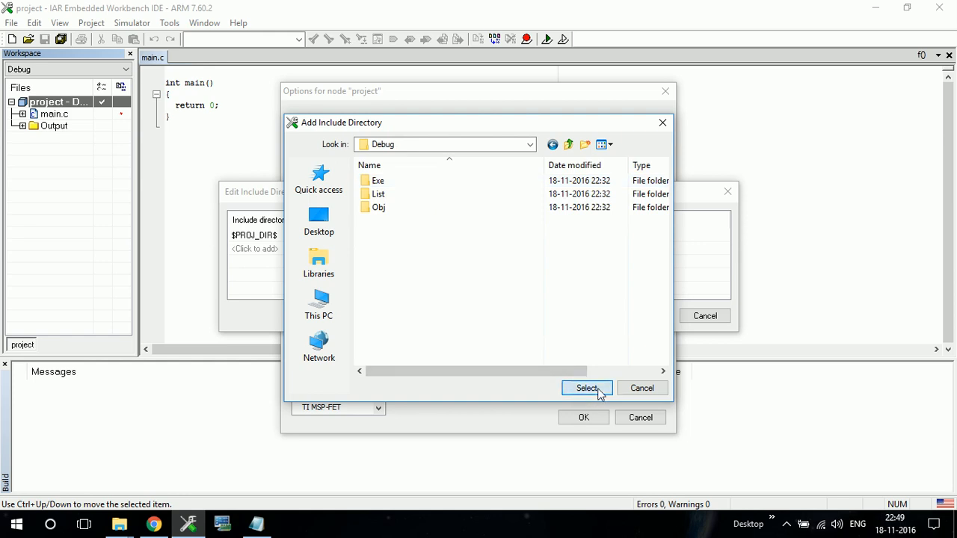
left_click(587, 388)
left_click(423, 258)
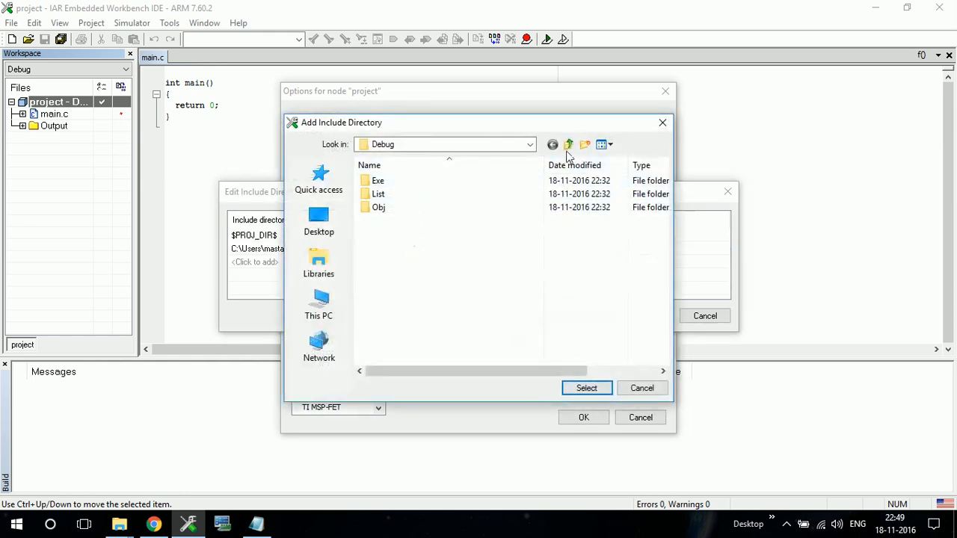
left_click(569, 145)
double_click(429, 194)
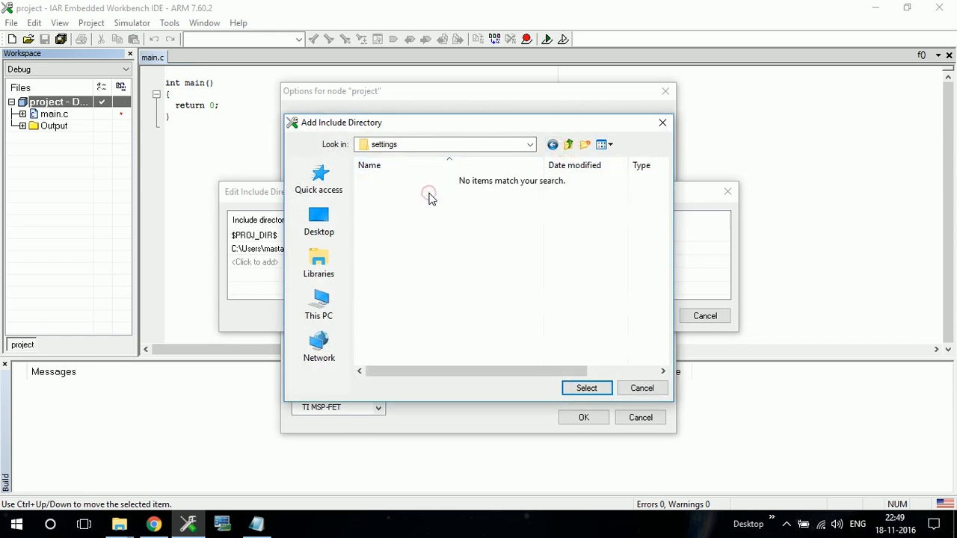
left_click(576, 388)
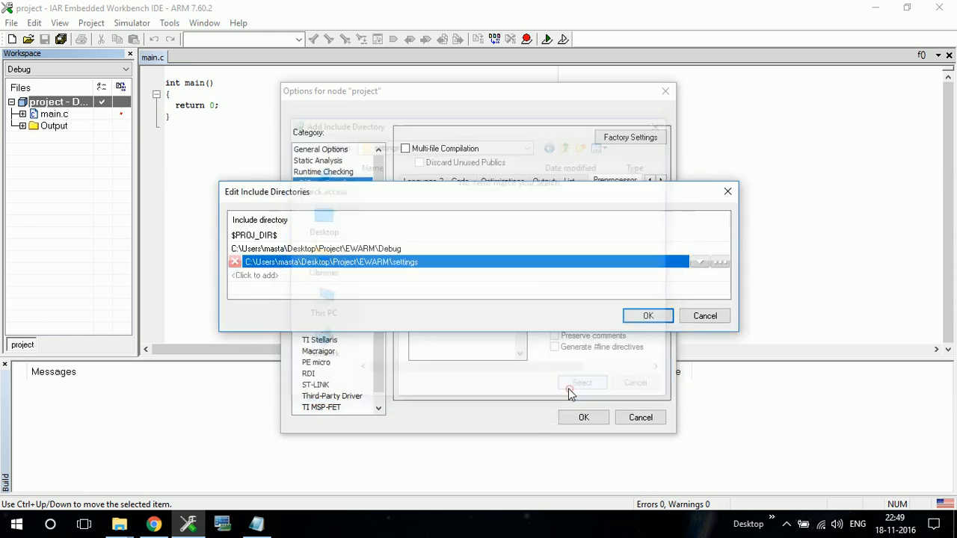
Step: Add the parent Project folder and its CMSIS subfolder to the include directories
left_click(316, 275)
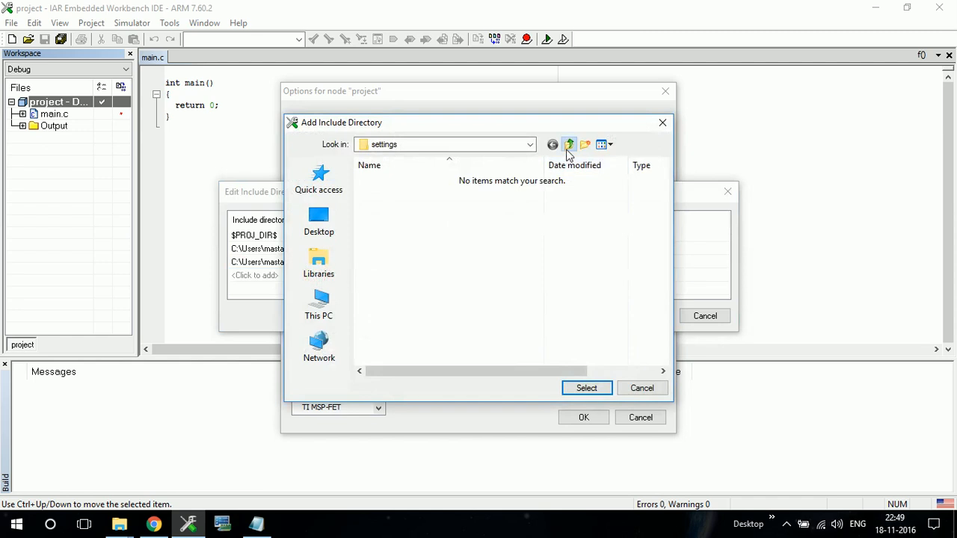
left_click(569, 145)
left_click(569, 145)
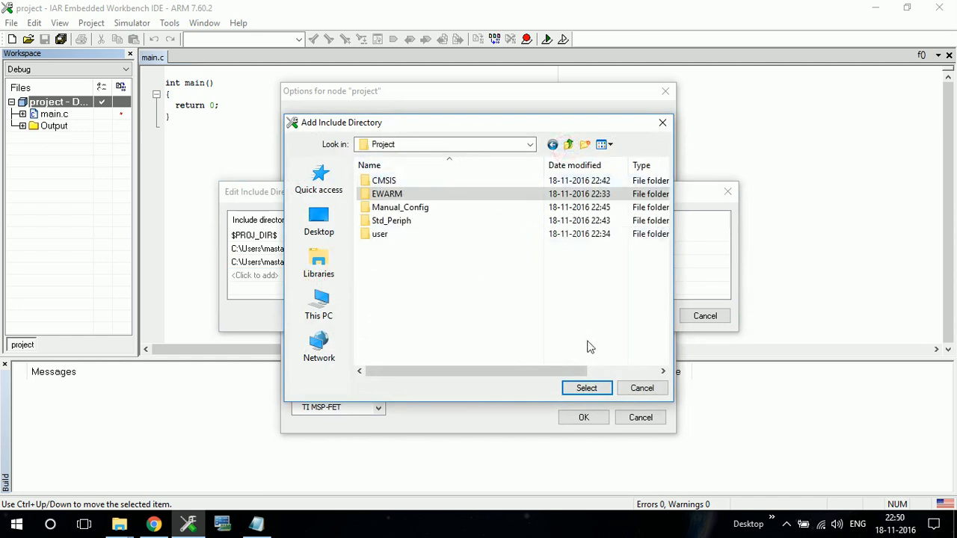
left_click(586, 388)
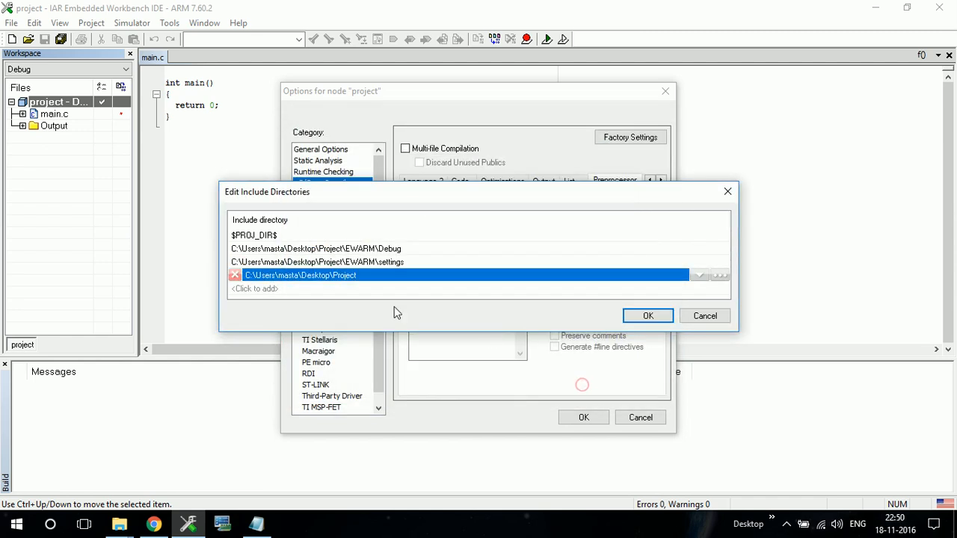
left_click(346, 289)
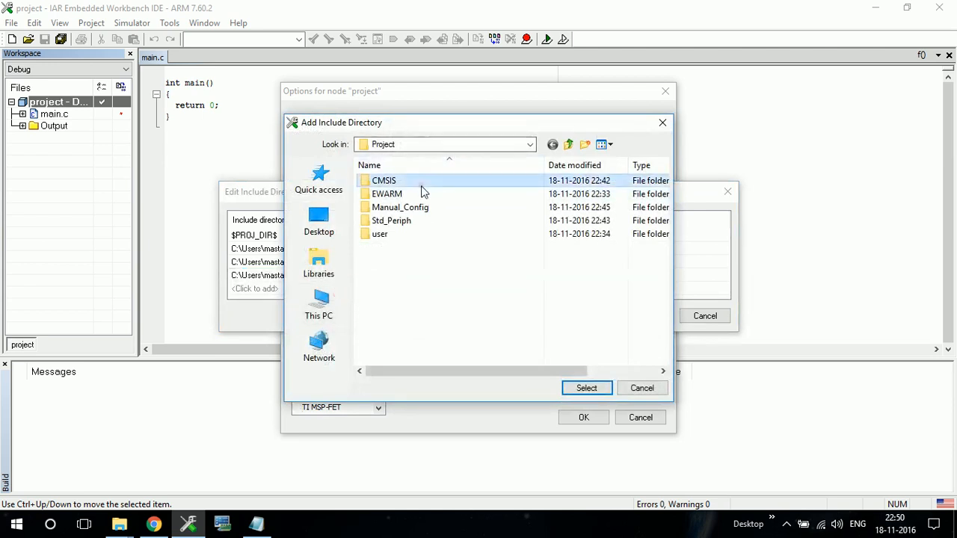
double_click(419, 184)
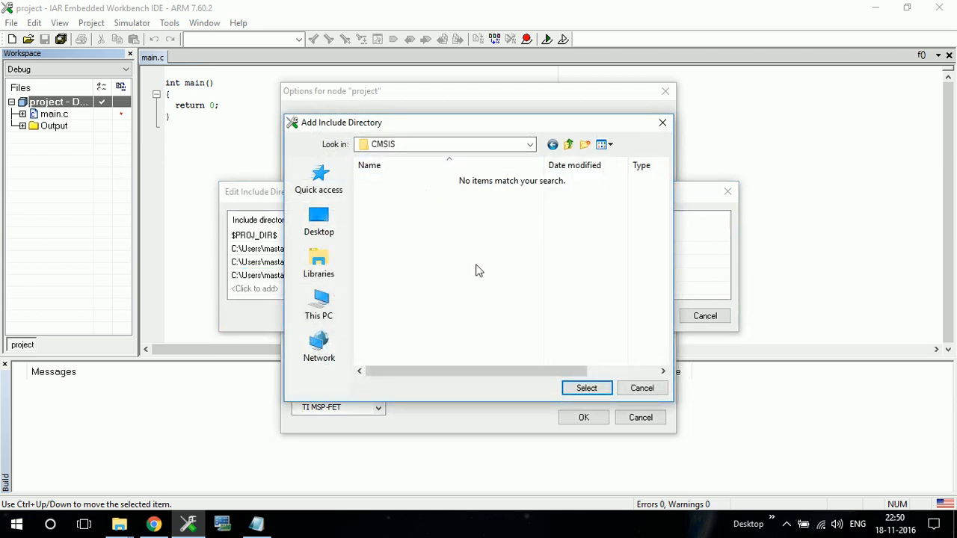
left_click(588, 387)
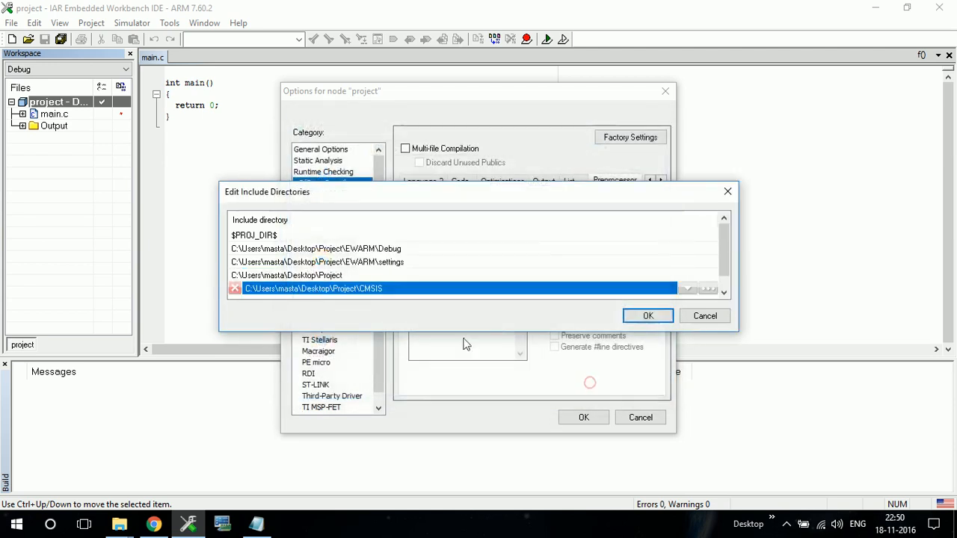
Step: Add the Project folder's Manual_Config and Std_Periph subfolders to the include directories
left_click(348, 285)
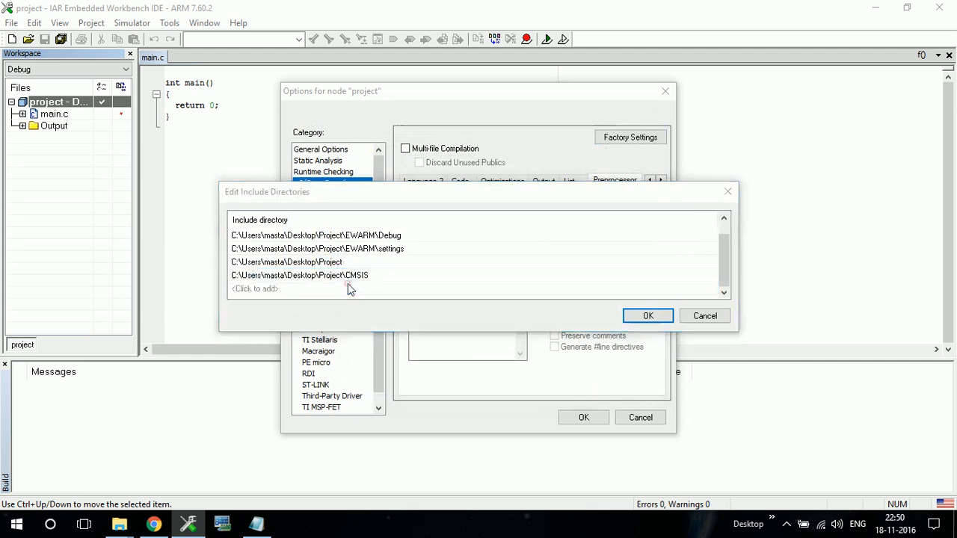
left_click(568, 145)
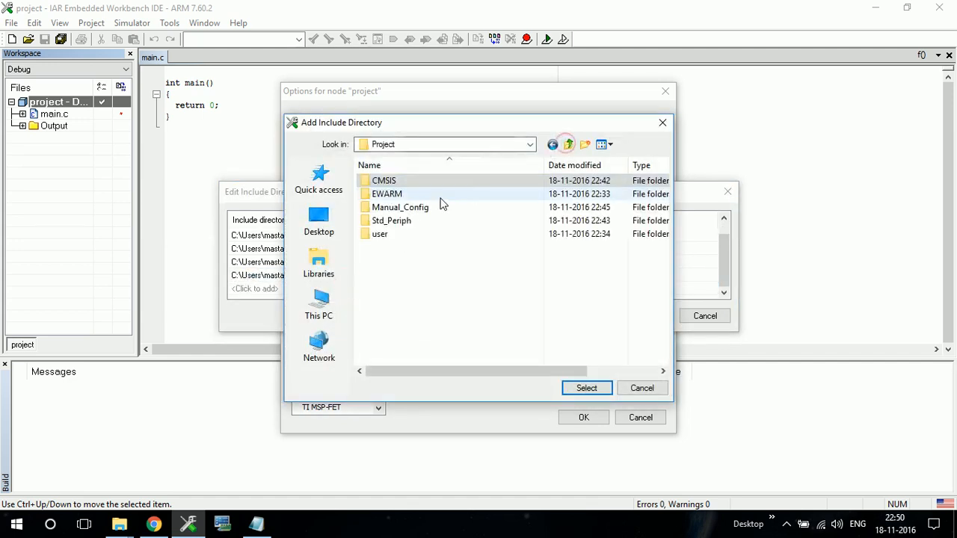
double_click(440, 196)
left_click(568, 144)
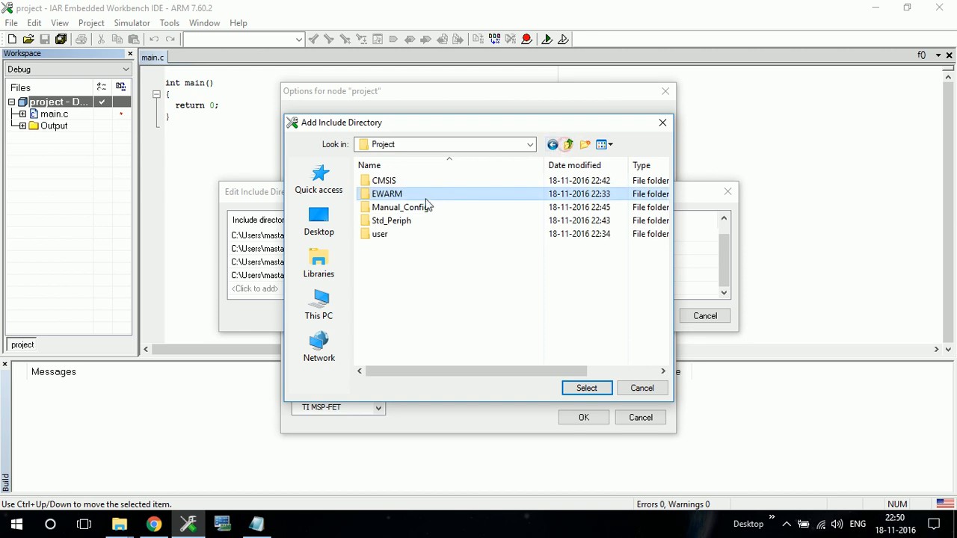
double_click(423, 205)
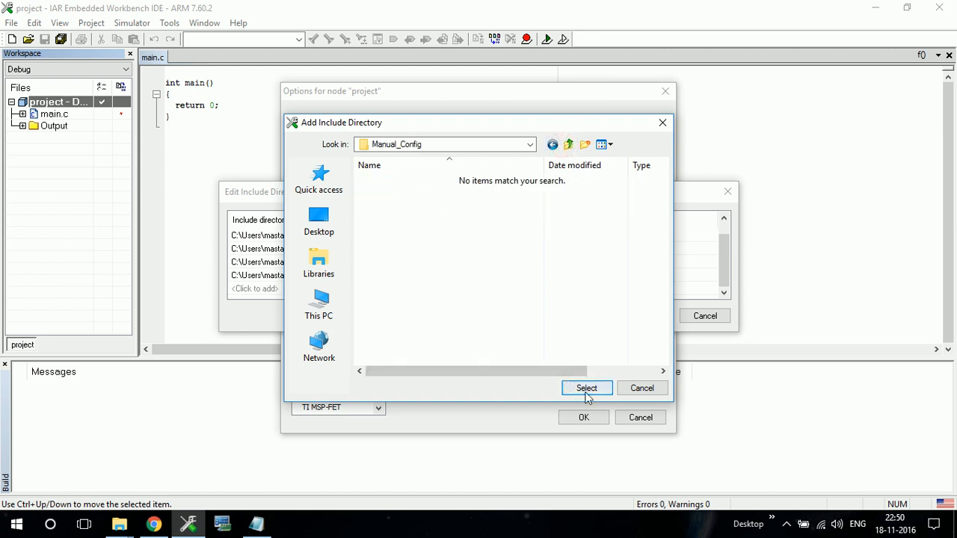
left_click(586, 388)
left_click(357, 288)
left_click(568, 144)
double_click(453, 220)
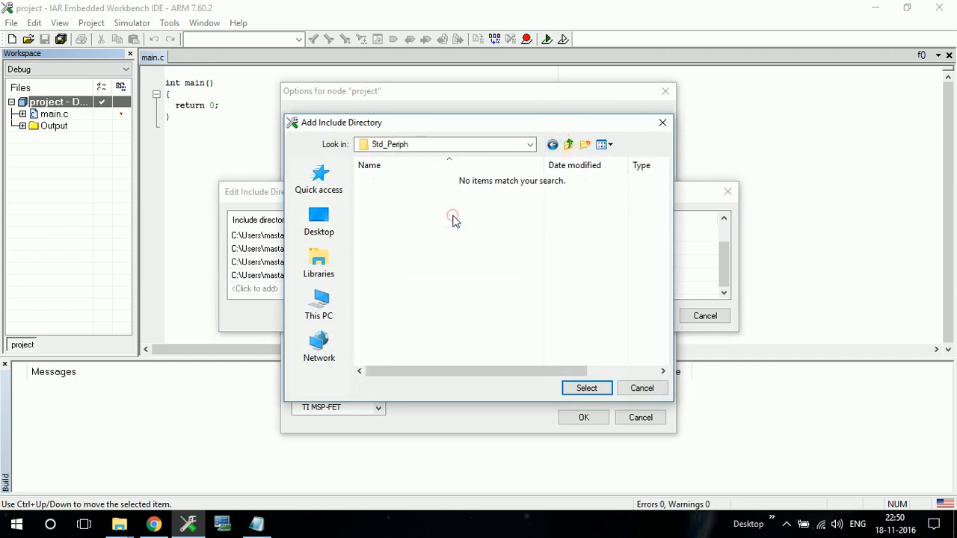
left_click(568, 389)
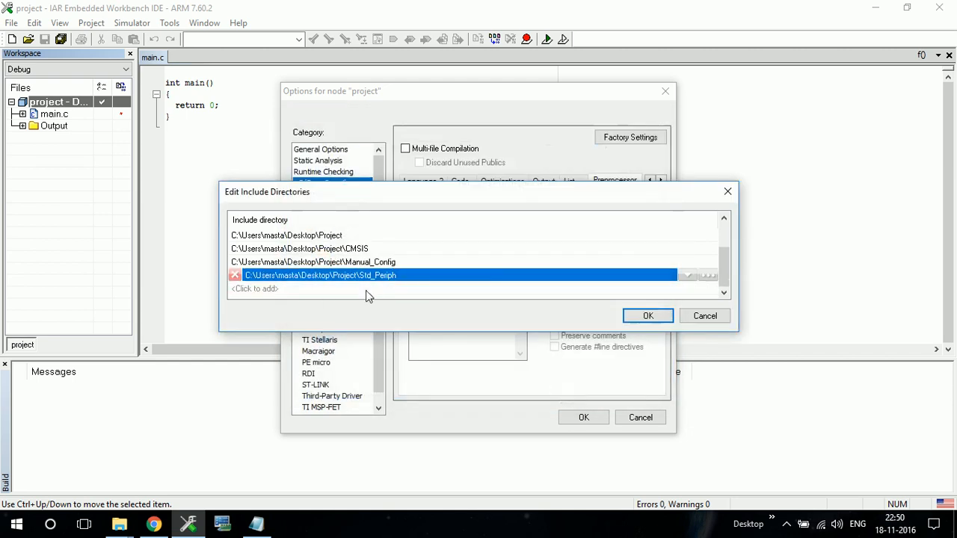
Step: Add the Project folder's user subfolder to the include directories and accept the edited list
left_click(366, 290)
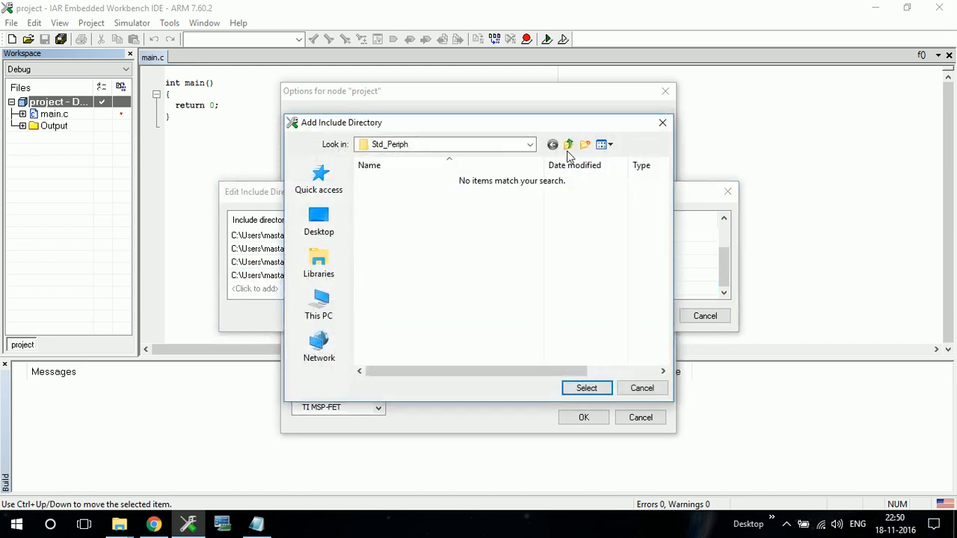
left_click(568, 146)
left_click(431, 238)
double_click(431, 239)
left_click(598, 389)
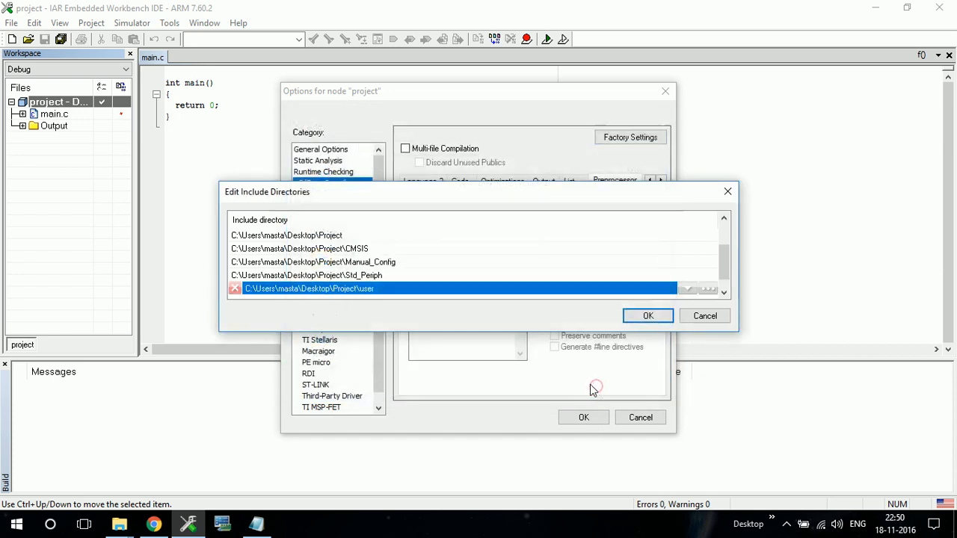
left_click(647, 315)
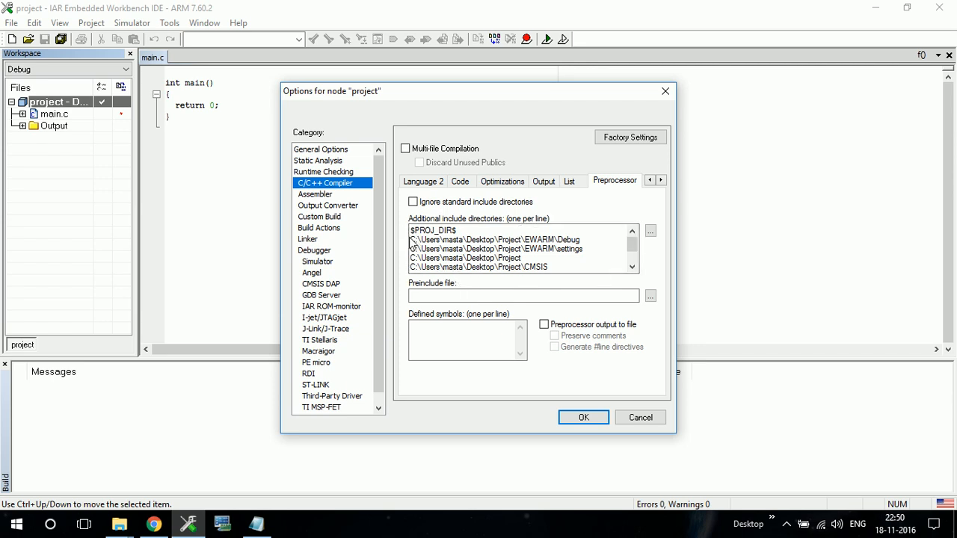
Step: Replace the absolute EWARM path in the Debug include entry with $PROJ_DIR$, making it $PROJ_DIR$/Debug
left_click_drag(410, 240, 564, 239)
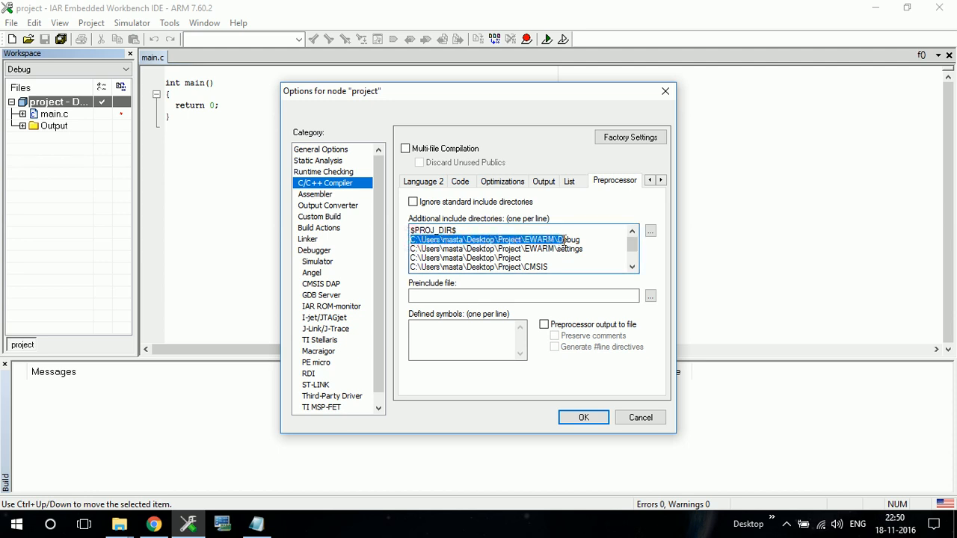
left_click(551, 240)
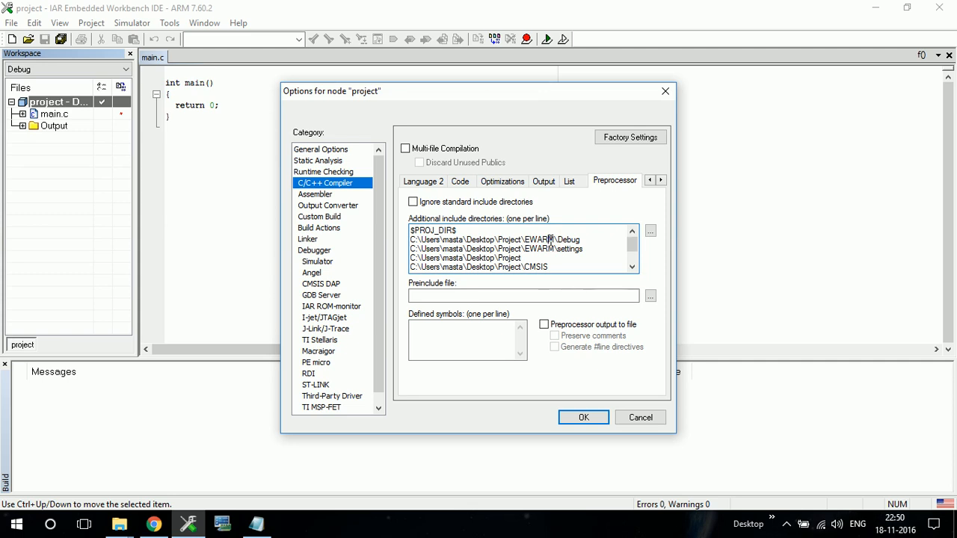
left_click_drag(551, 240, 436, 240)
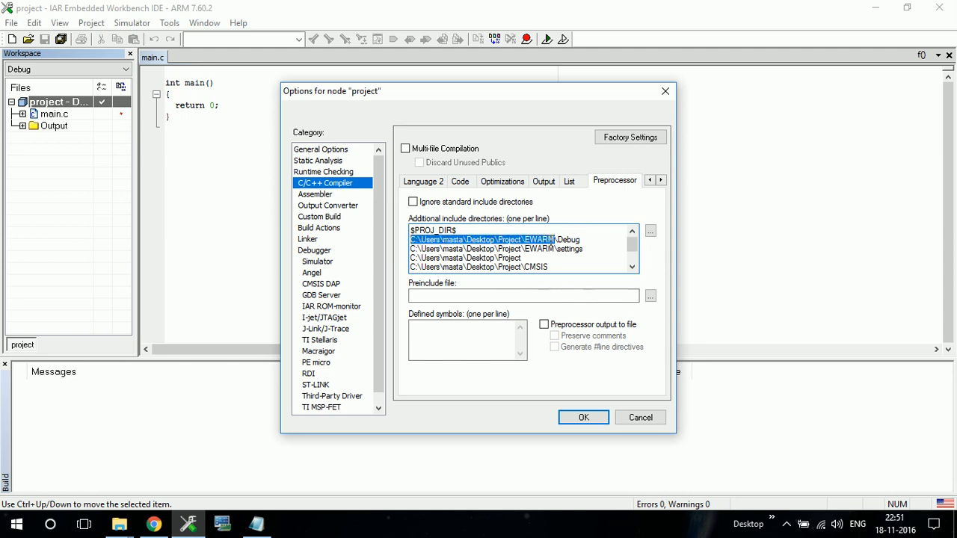
key("Up")
key("shift+End")
key("ctrl+c")
key("Right")
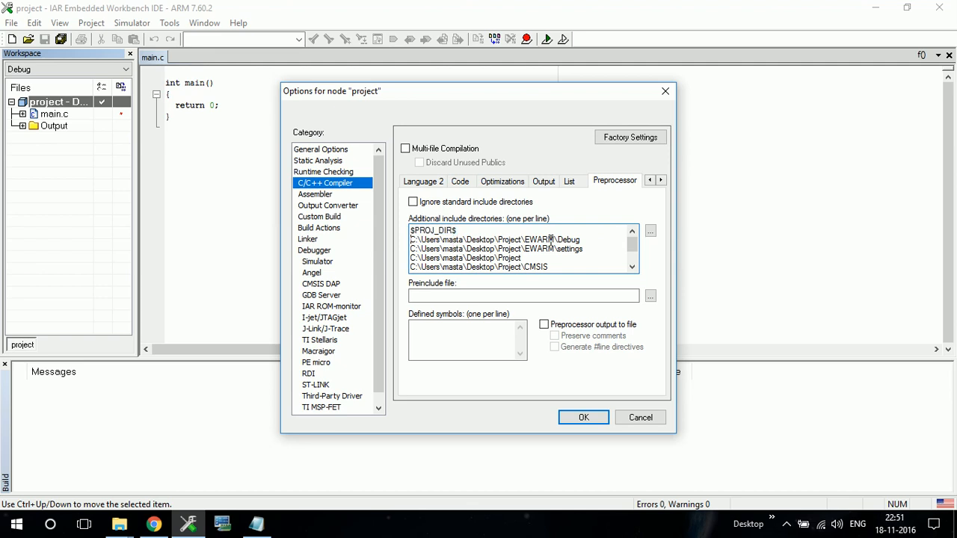
key("shift+Right")
key("shift+Right")
key("shift+Right")
key("shift+Right")
key("shift+Right")
key("shift+Right")
key("shift+Right")
key("shift+Right")
key("shift+Right")
key("shift+Right")
key("shift+Right")
key("shift+Right")
key("shift+Right")
key("shift+Right")
key("shift+Right")
key("shift+Right")
key("shift+Right")
key("shift+Right")
key("shift+Right")
key("shift+Right")
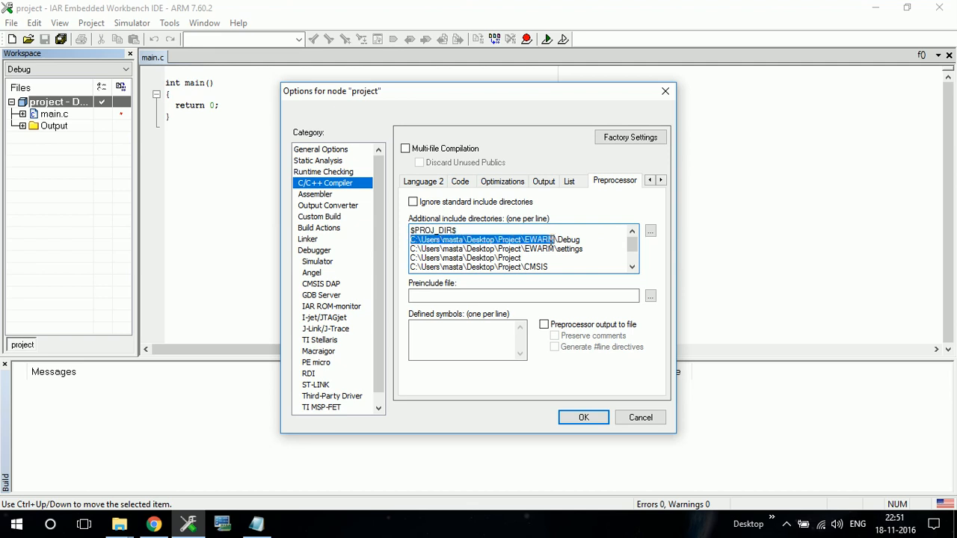
key("ctrl+v")
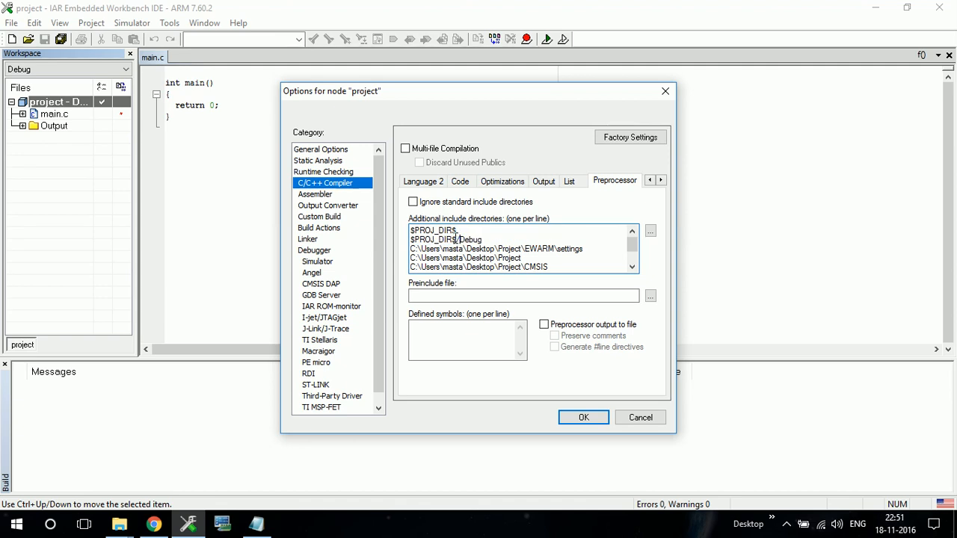
left_click_drag(454, 239, 460, 239)
left_click(467, 242)
Step: Replace the absolute EWARM path in the settings include entry so it reads $PROJ_DIR$/settings
left_click_drag(462, 241, 555, 250)
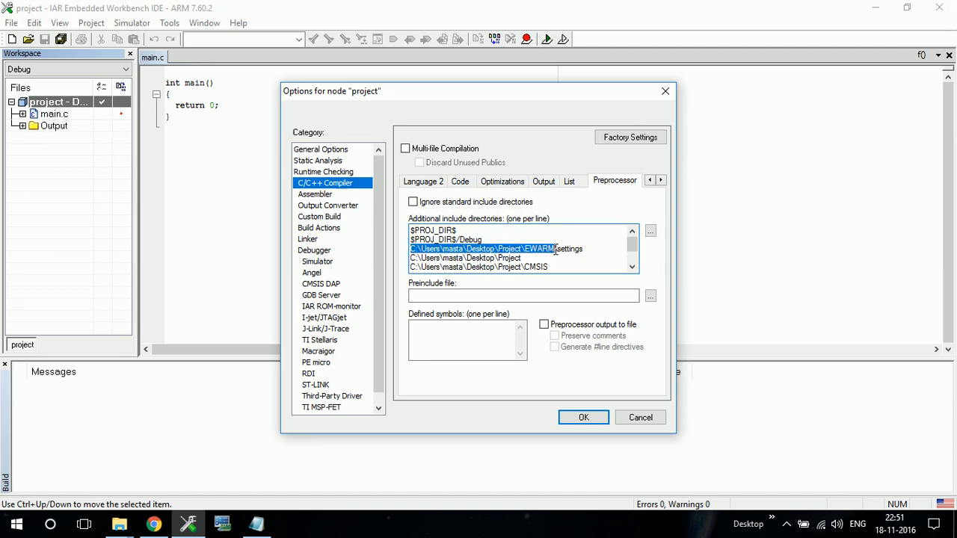
key("ctrl+v")
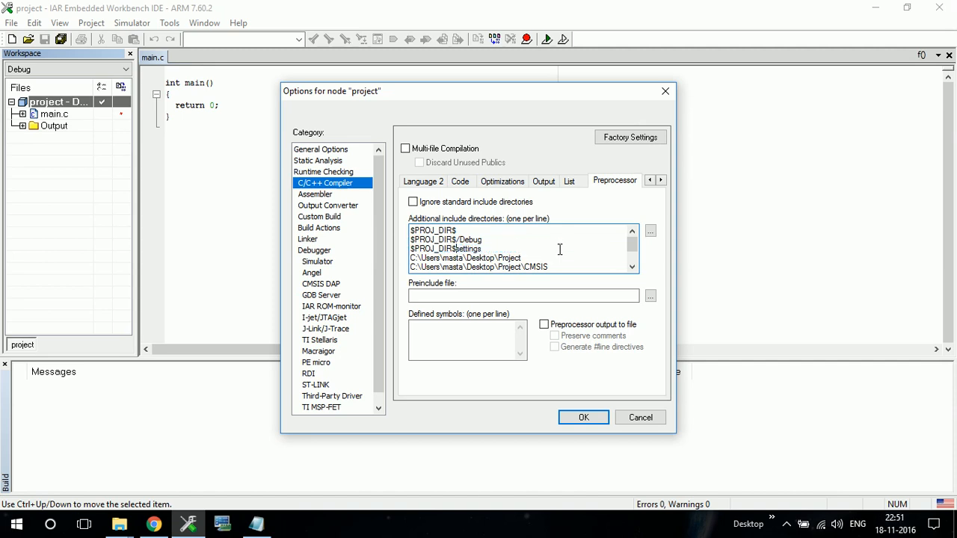
type("\\")
Step: Switch to File Explorer and examine how the Project folder relates to EWARM and its Debug and settings subfolders
left_click_drag(525, 257, 410, 259)
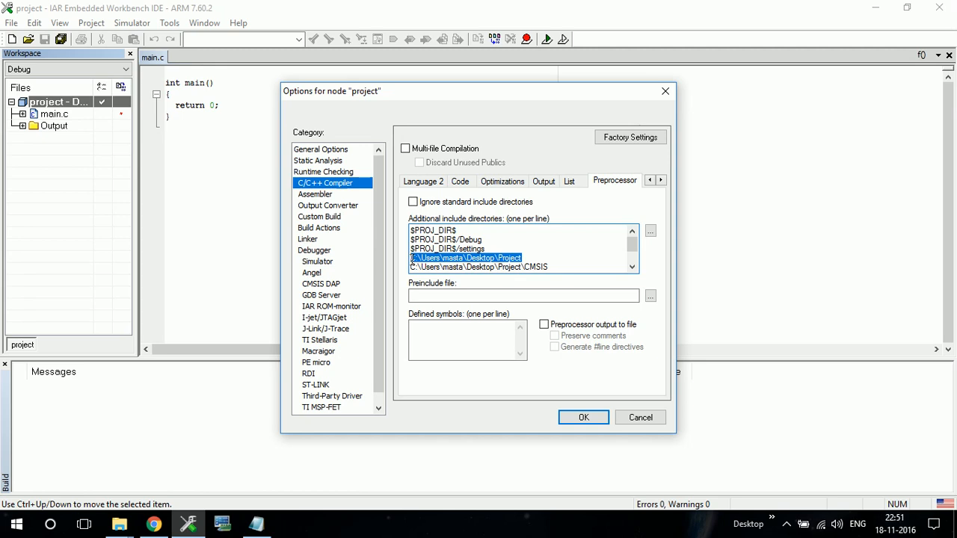
mouse_move(120, 524)
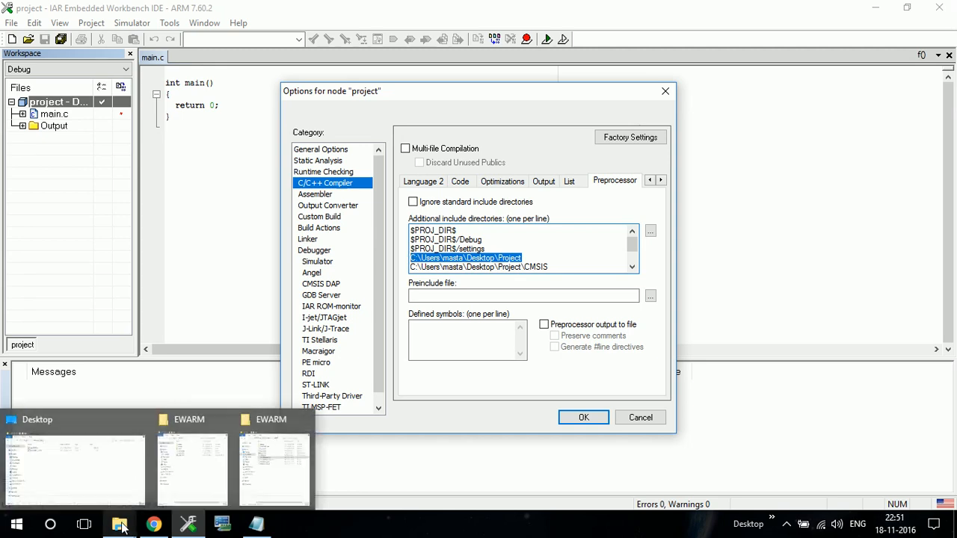
left_click(177, 460)
left_click(231, 234)
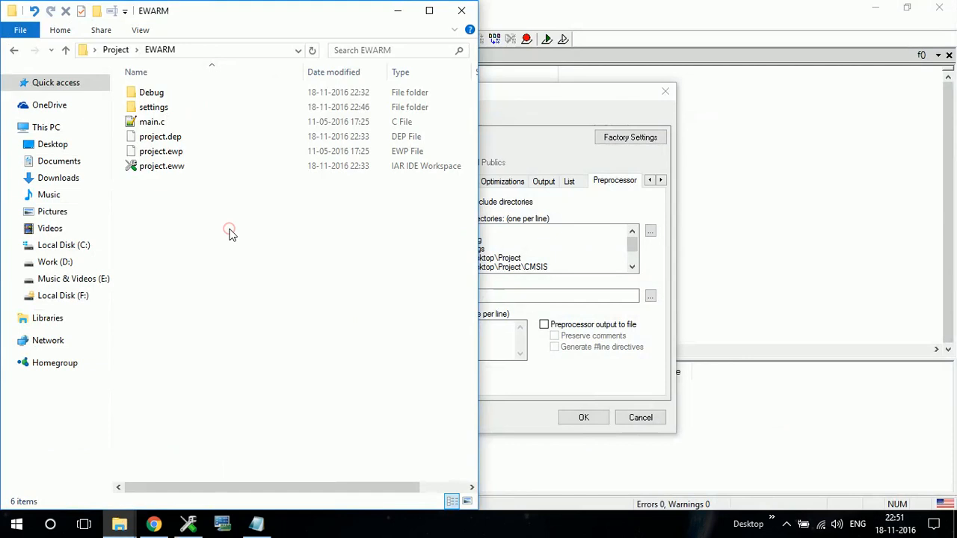
key("alt+Up")
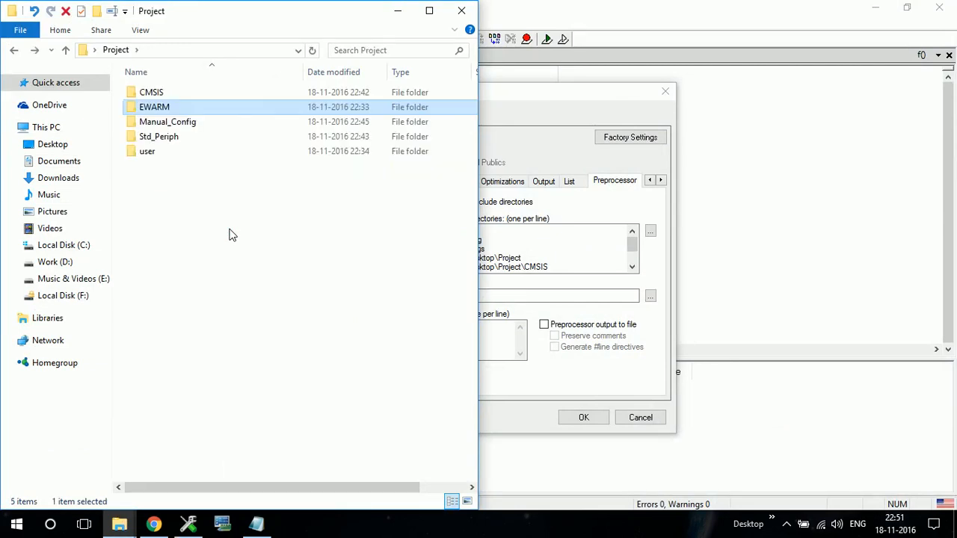
double_click(150, 107)
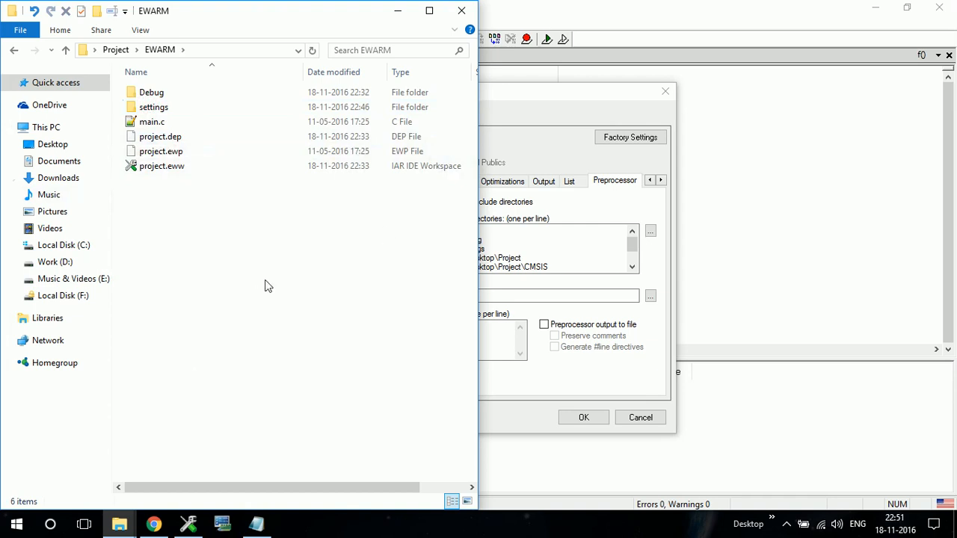
double_click(165, 96)
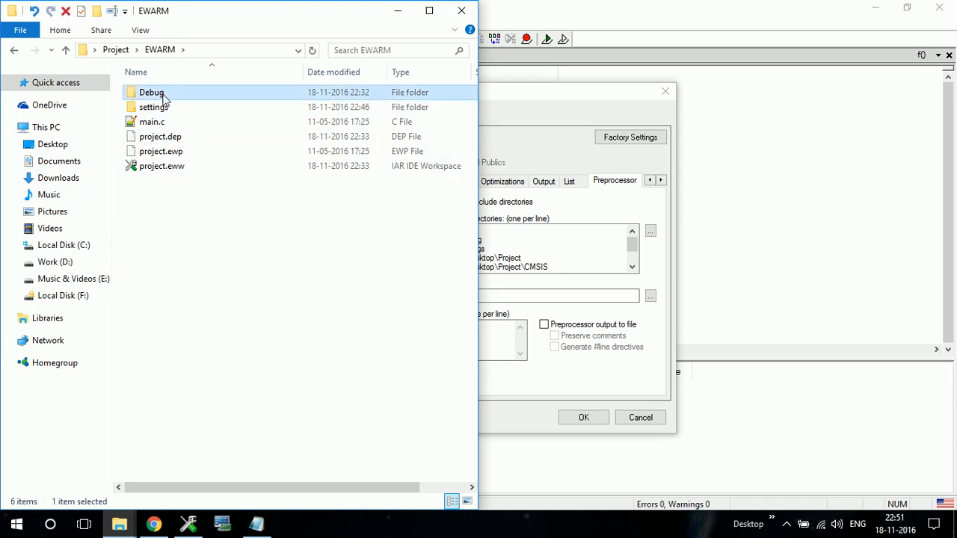
left_click(160, 50)
double_click(170, 109)
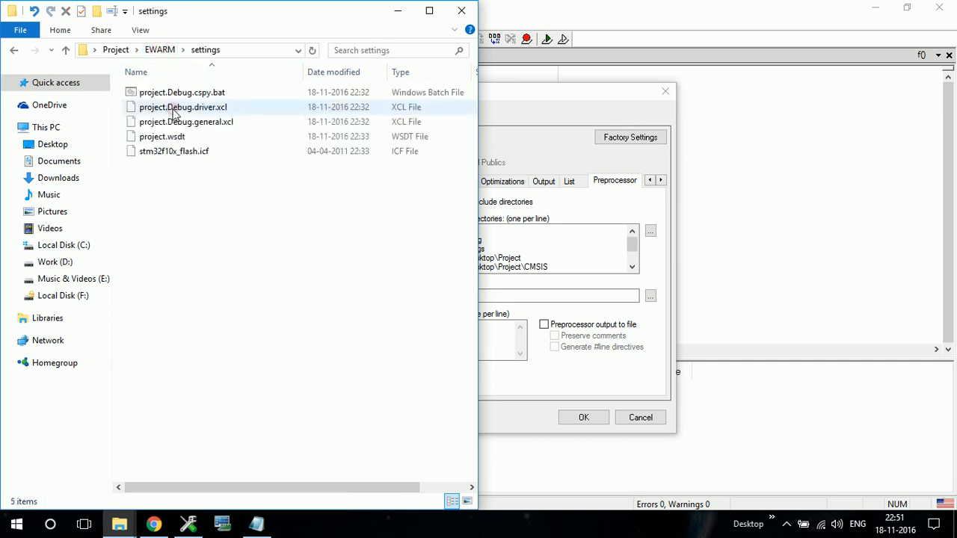
left_click(162, 51)
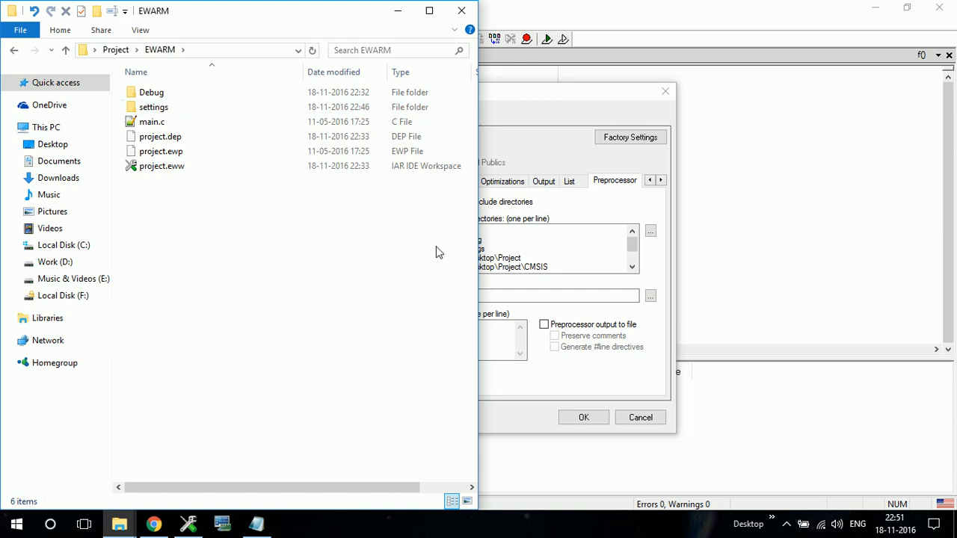
Step: Back in the compiler's include directories, replace the absolute path of the Project folder entry with $PROJ_DIR$/../
left_click(509, 250)
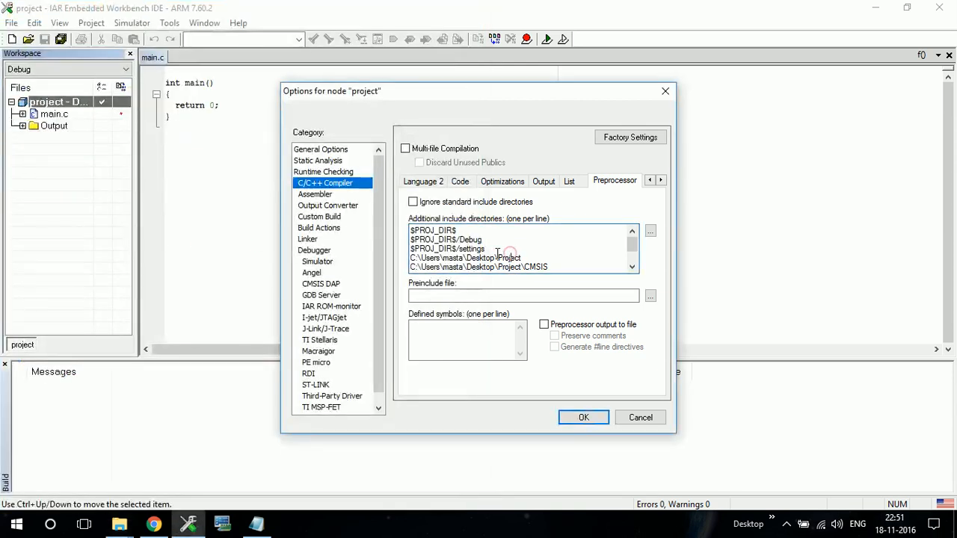
double_click(535, 259)
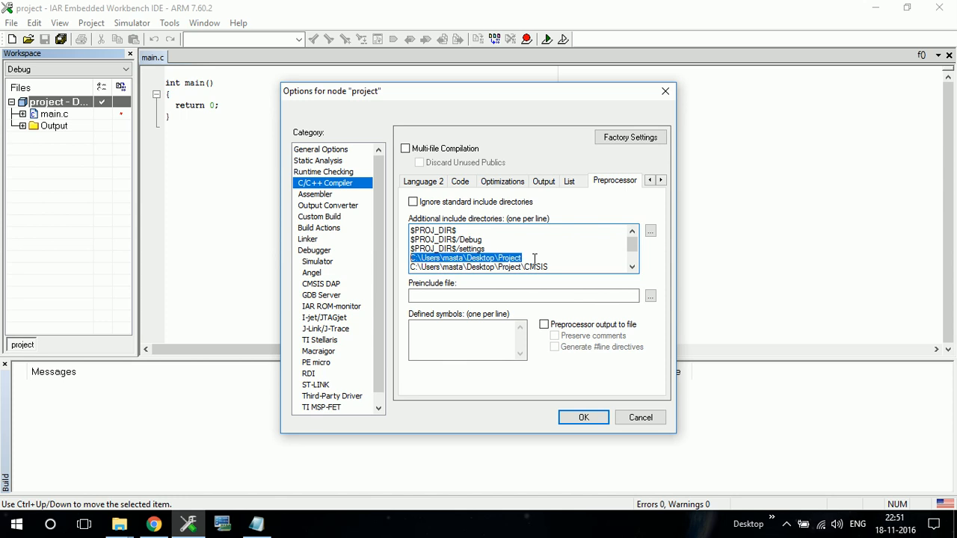
type("$PROJ_DIR$")
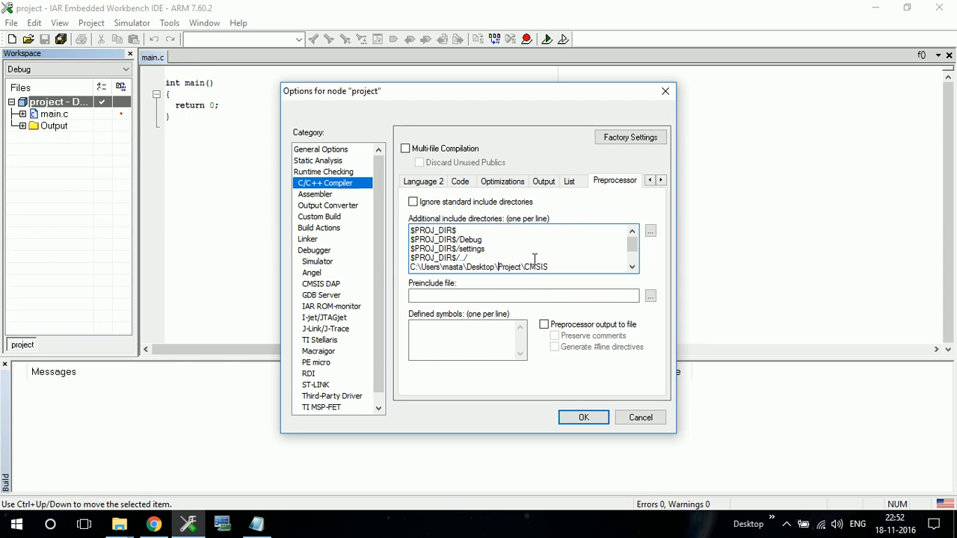
Step: Copy the $PROJ_DIR$/../ prefix over the absolute Project path in the CMSIS include entry, making it $PROJ_DIR$/../CMSIS
key("shift+Home")
key("ctrl+c")
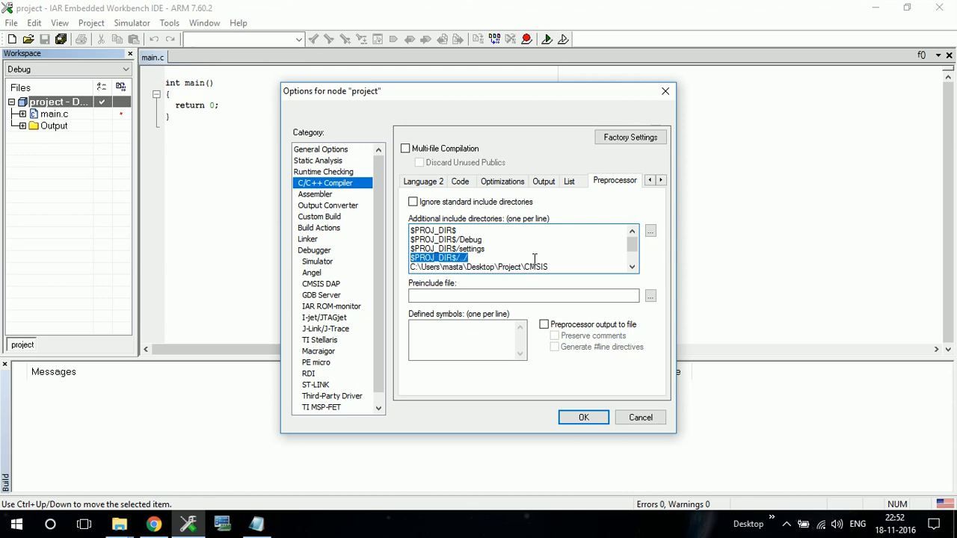
key("Down")
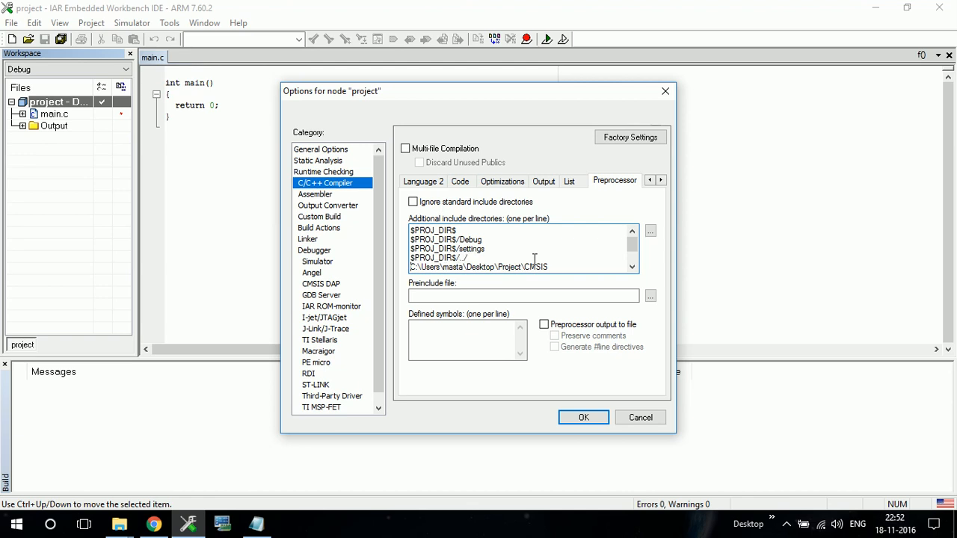
key("shift+Right")
key("shift+Right")
key("shift+Right")
key("shift+Right")
key("shift+Right")
key("shift+Right")
key("shift+Right")
key("shift+Right")
key("shift+Right")
key("shift+Right")
key("shift+Right")
key("shift+Right")
key("shift+Right")
key("shift+Right")
key("shift+Right")
key("shift+Right")
key("shift+Right")
key("shift+Right")
key("shift+Right")
key("shift+Right")
key("shift+Right")
key("shift+Right")
key("shift+Right")
key("shift+Right")
key("shift+Right")
key("shift+Right")
key("shift+Right")
key("shift+Right")
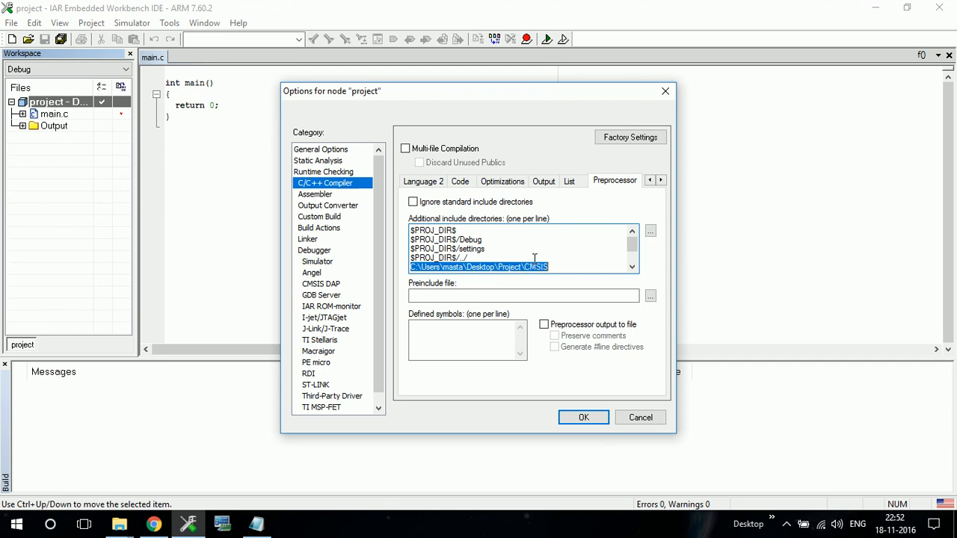
key("ctrl+v")
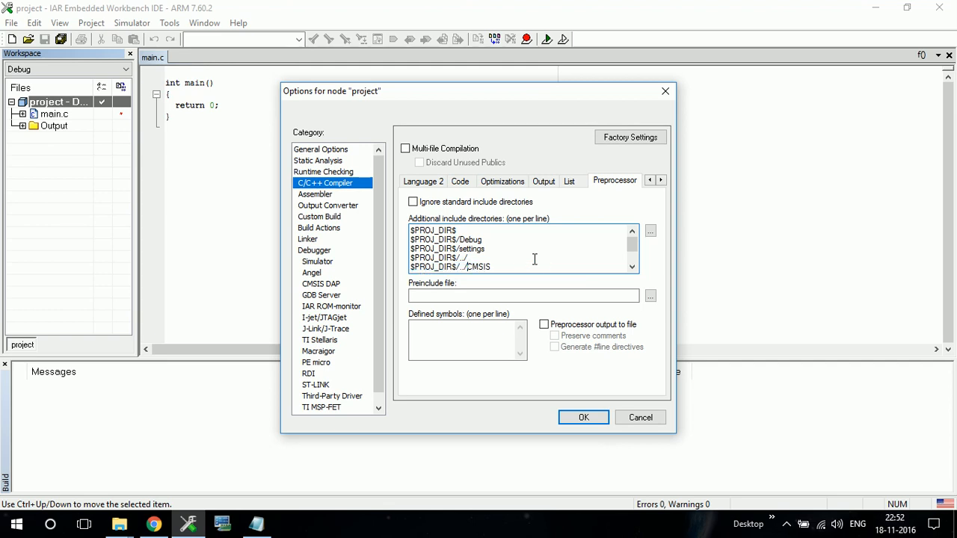
Step: Replace the absolute Project path in the Manual_Config include entry with the copied $PROJ_DIR$/../ prefix
key("Down")
key("Right")
key("Right")
key("Right")
key("Right")
key("Right")
key("Right")
key("Right")
key("Right")
key("shift+Home")
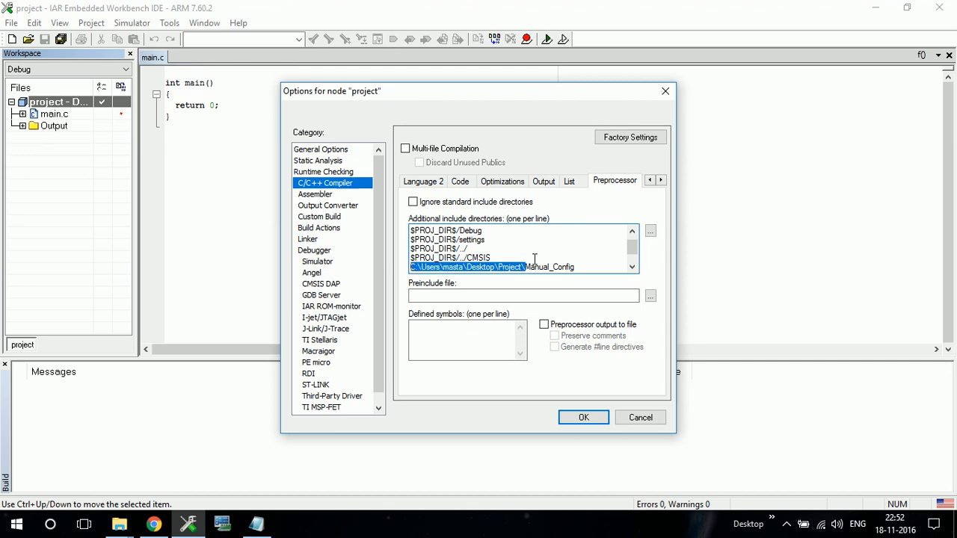
Step: Replace the absolute path prefix of the Manual_Config, Std_Periph and user include directories with $PROJ_DIR$/../
key("ctrl+v")
key("Down")
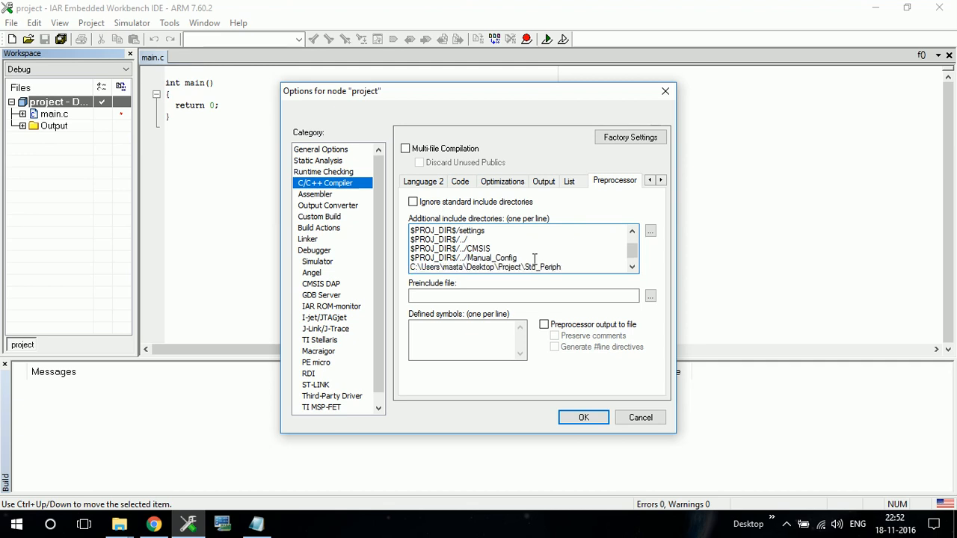
key("shift+Home")
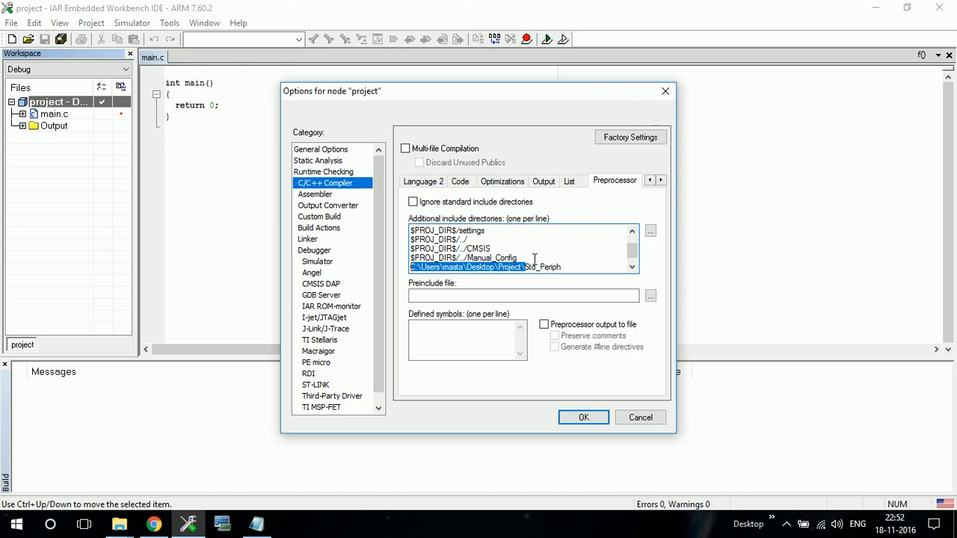
key("ctrl+v")
key("Down")
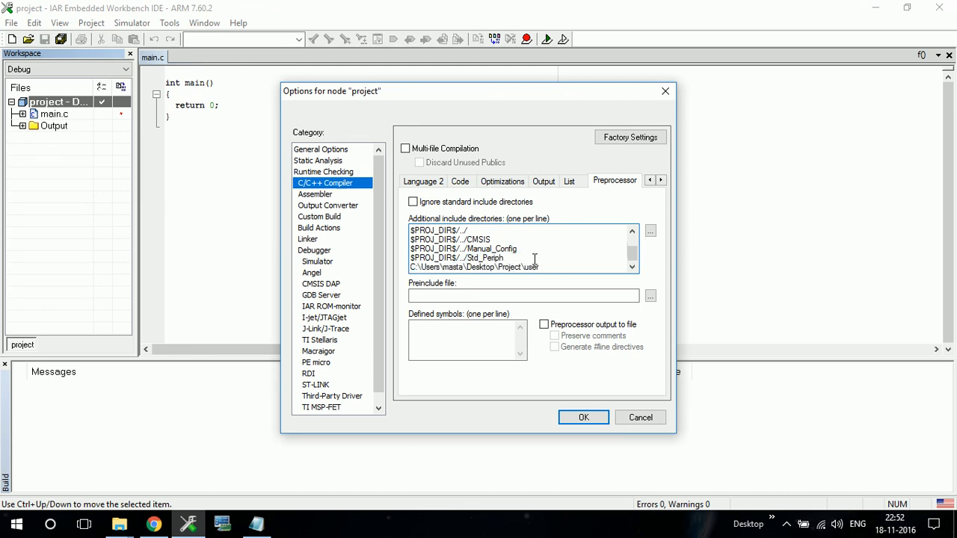
key("shift+Home")
key("ctrl+v")
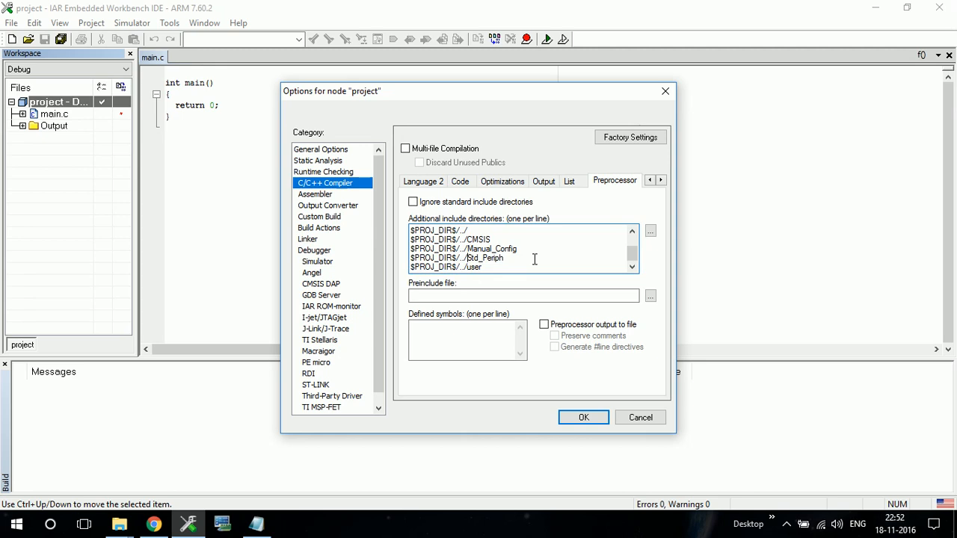
key("Up")
key("Up")
key("Up")
key("Up")
key("Up")
key("Up")
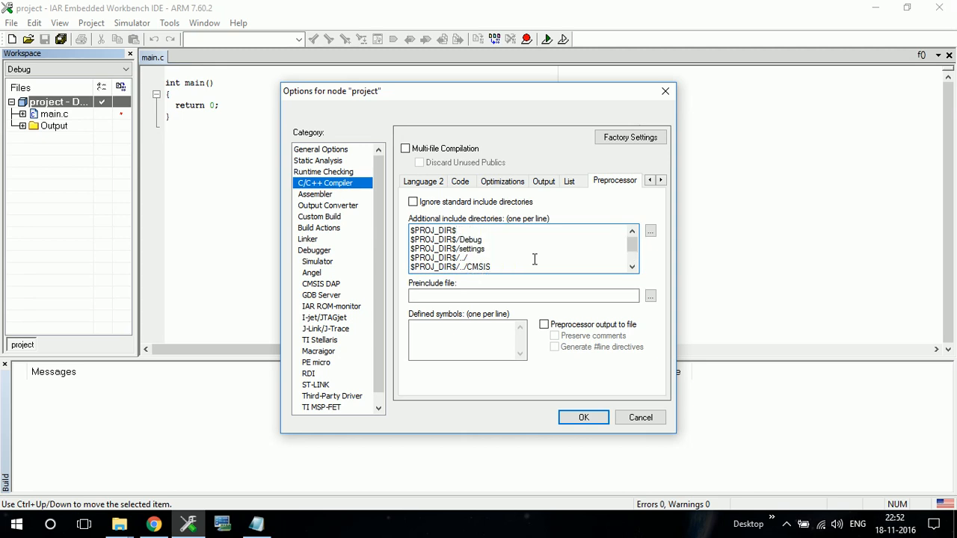
key("Down")
Step: Close the file windows showing the Manual_Config folder of Project - 1 and the EWARM folder of Project
left_click(472, 336)
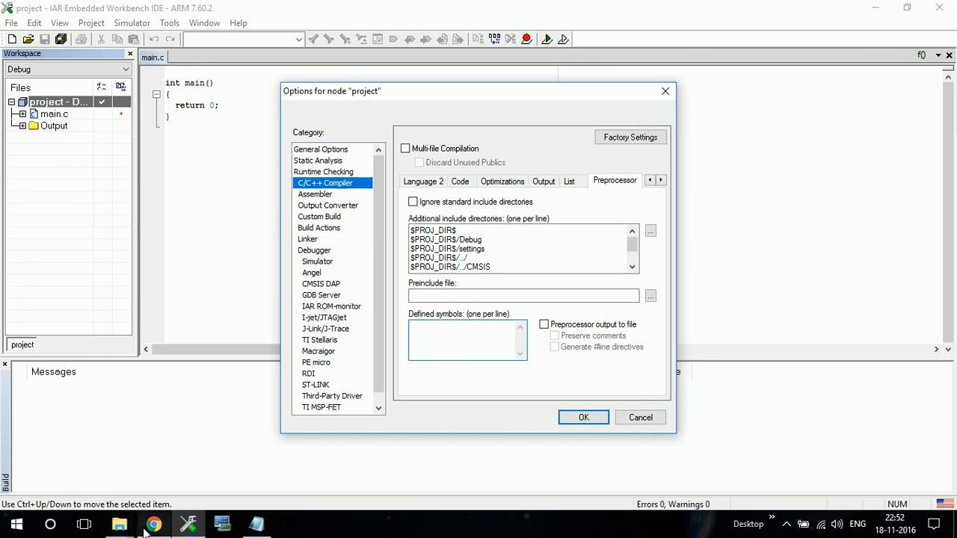
mouse_move(148, 527)
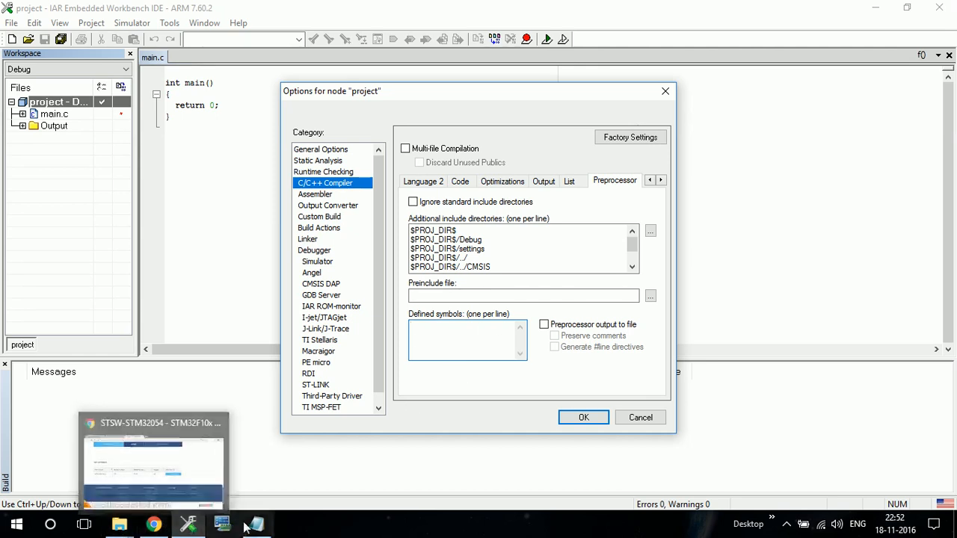
mouse_move(258, 527)
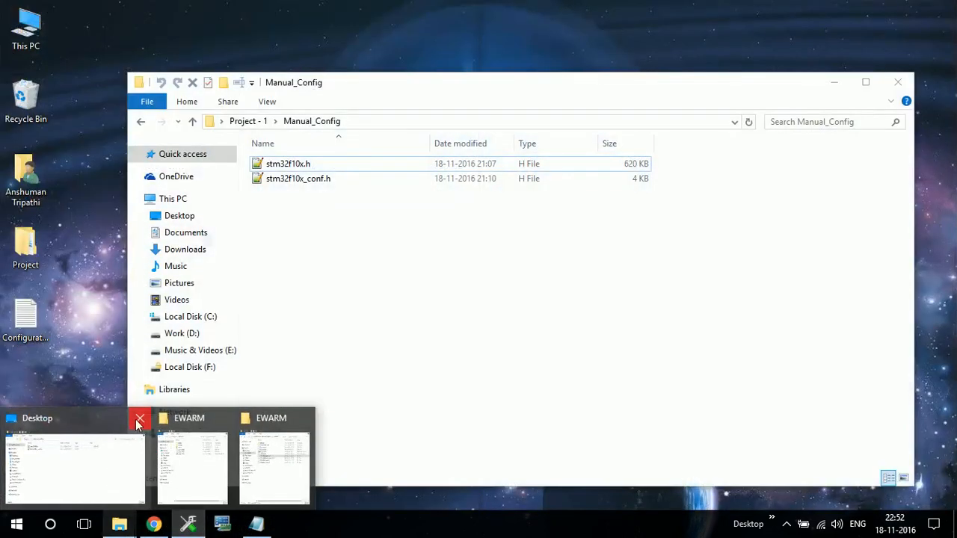
left_click(139, 420)
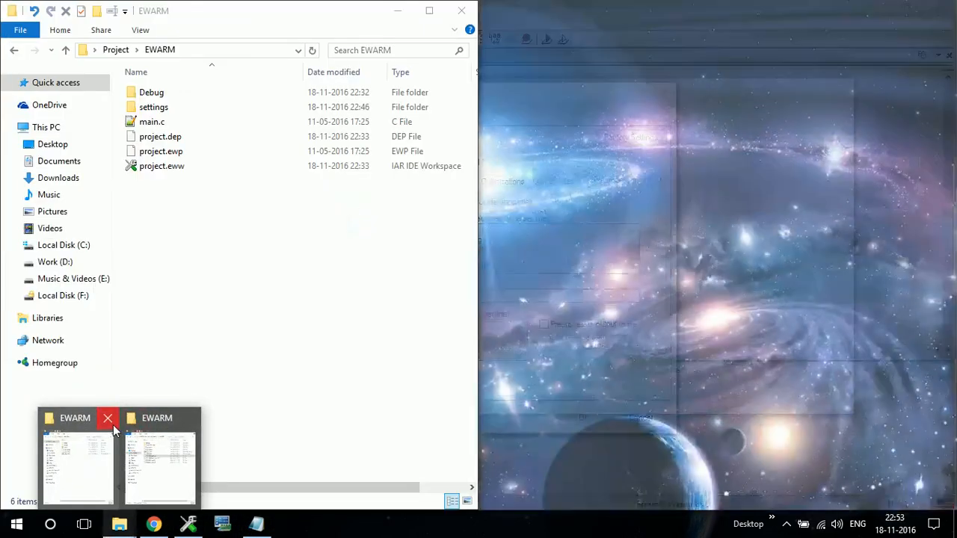
left_click(109, 419)
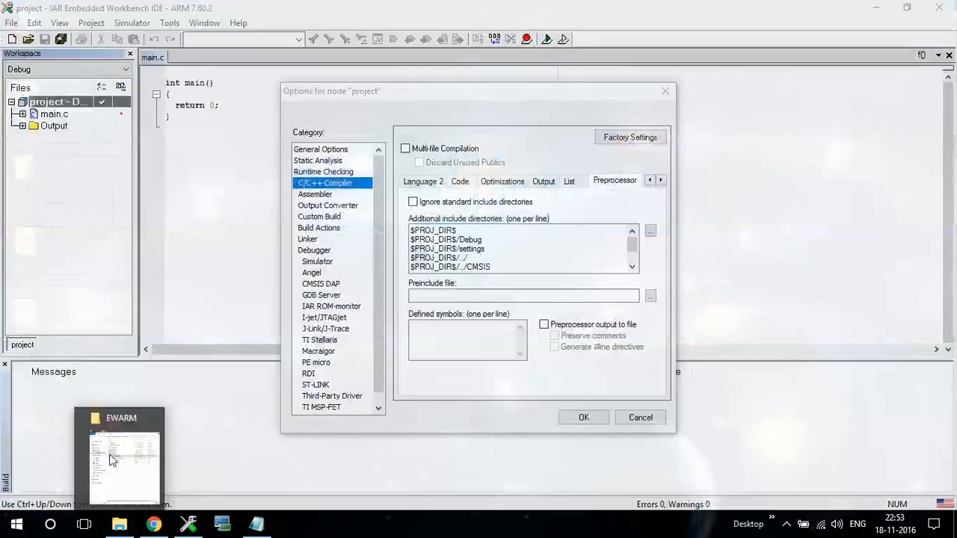
Step: In the remaining EWARM file window, browse to the Manual_Config folder inside Project on the Desktop
left_click(110, 459)
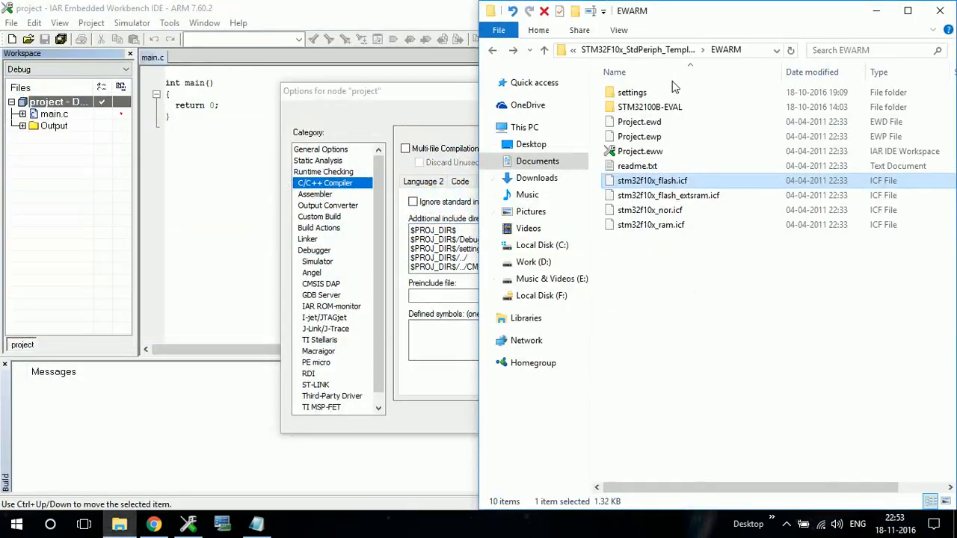
left_click(536, 146)
double_click(639, 112)
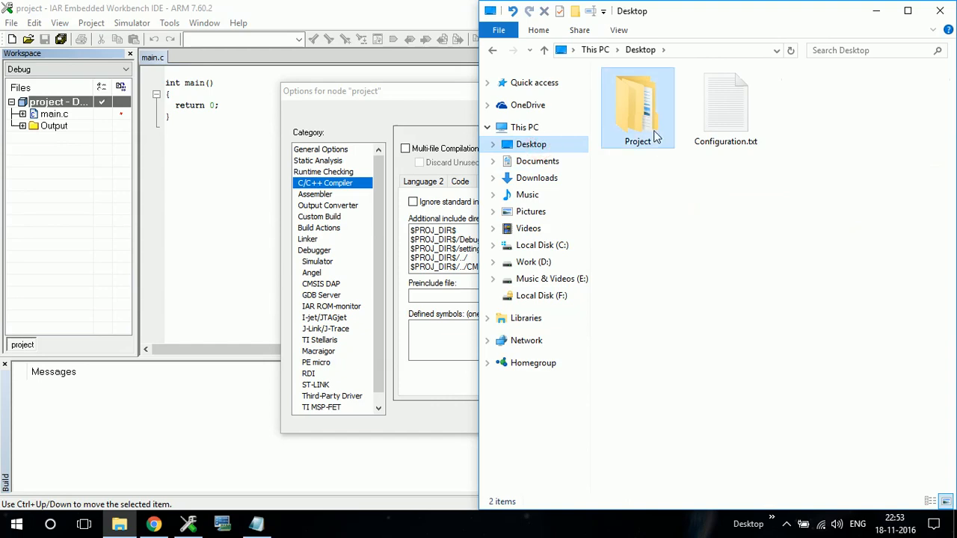
key("Up")
key("Down")
key("Down")
key("Return")
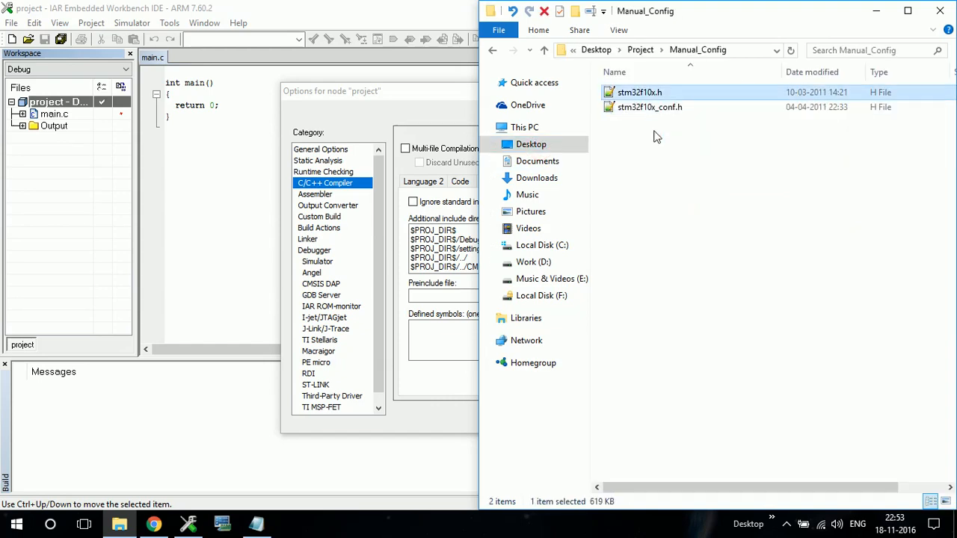
Step: Open stm32f10x_conf.h in Notepad++, examine its peripheral header includes and assert macro section, and close the editor
key("Down")
key("Return")
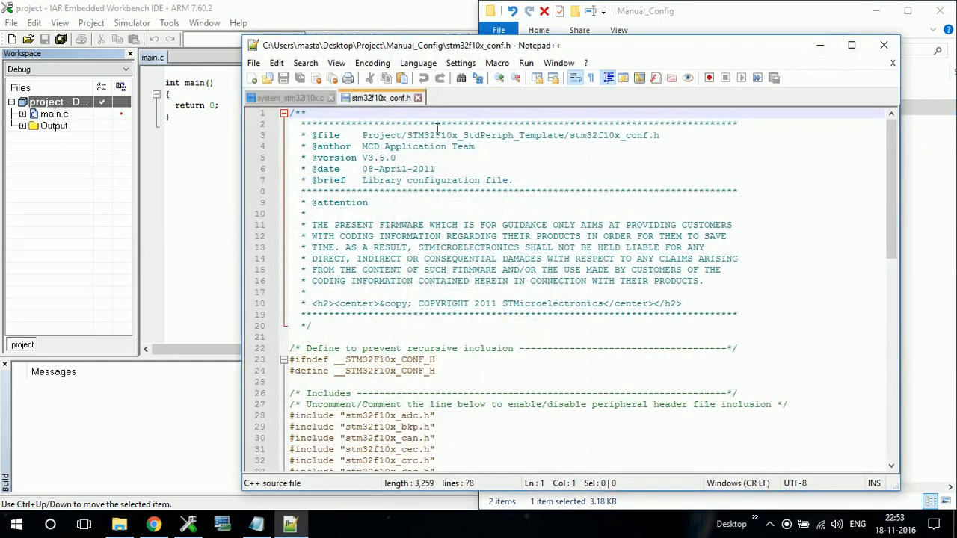
left_click_drag(888, 208, 893, 383)
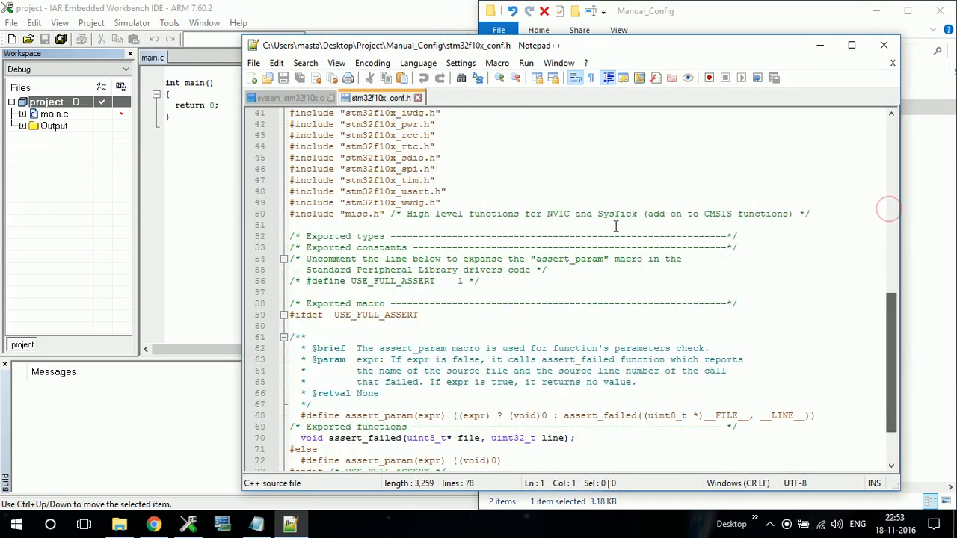
left_click(884, 45)
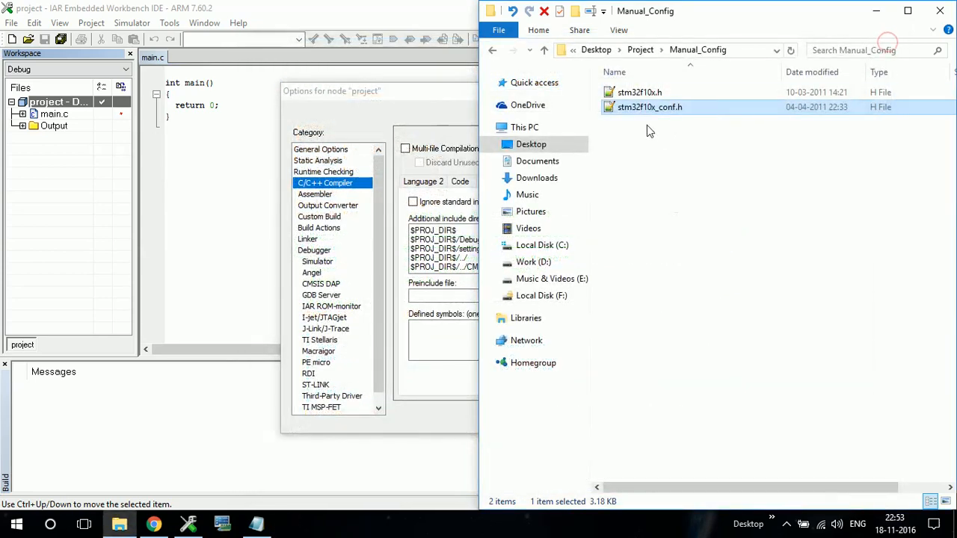
Step: Open stm32f10x.h and copy the USE_STDPERIPH_DRIVER symbol from the #ifdef that includes stm32f10x_conf.h near the file's end
left_click(654, 91)
double_click(654, 92)
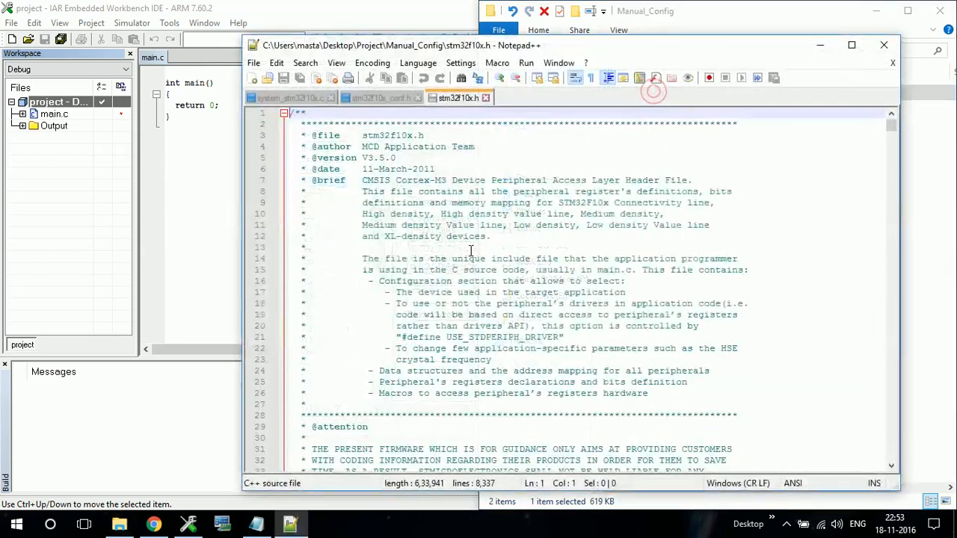
left_click_drag(891, 127, 892, 450)
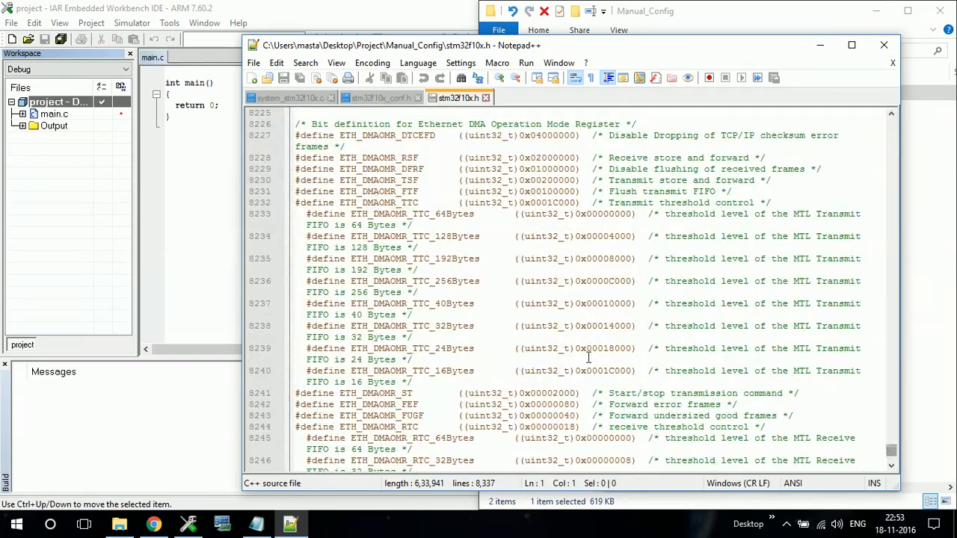
scroll(496, 346, "up", 20)
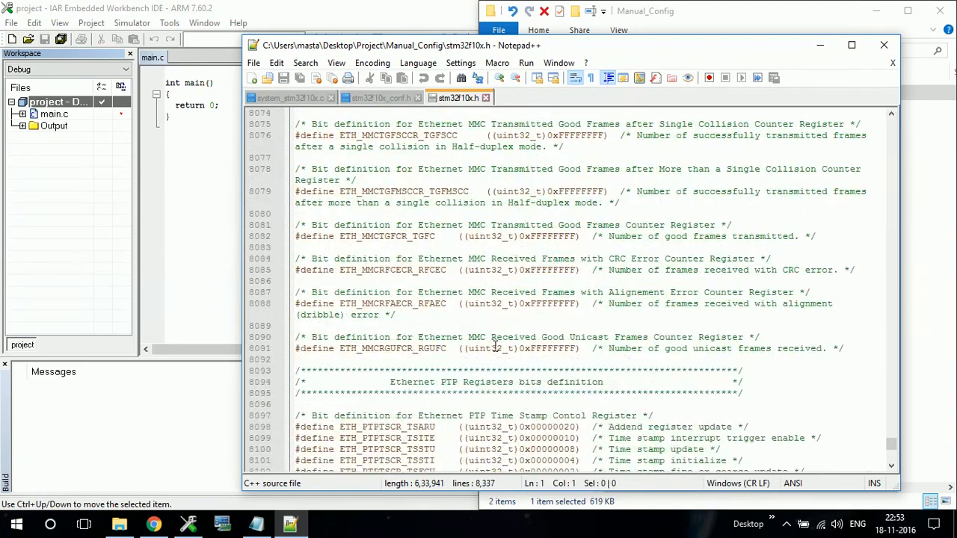
scroll(496, 346, "down", 20)
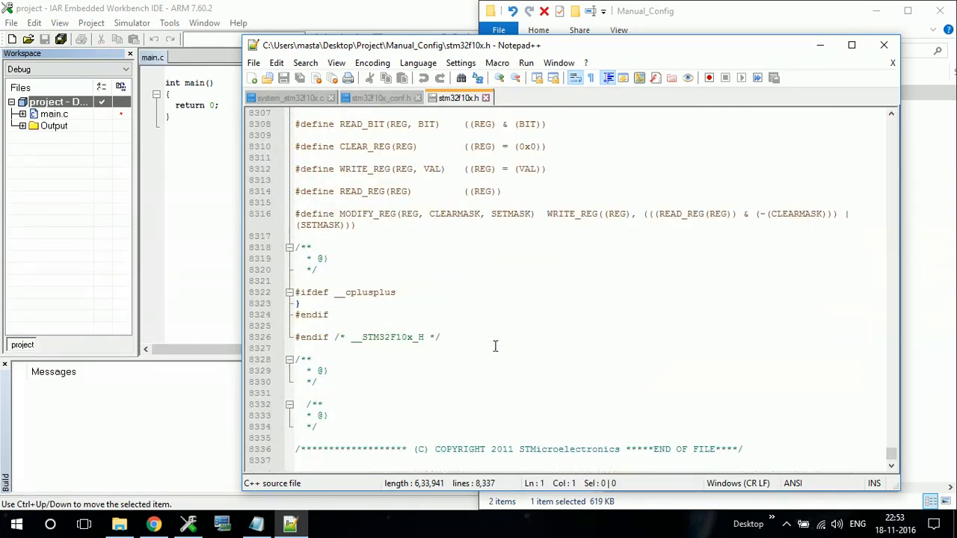
scroll(494, 346, "up", 6)
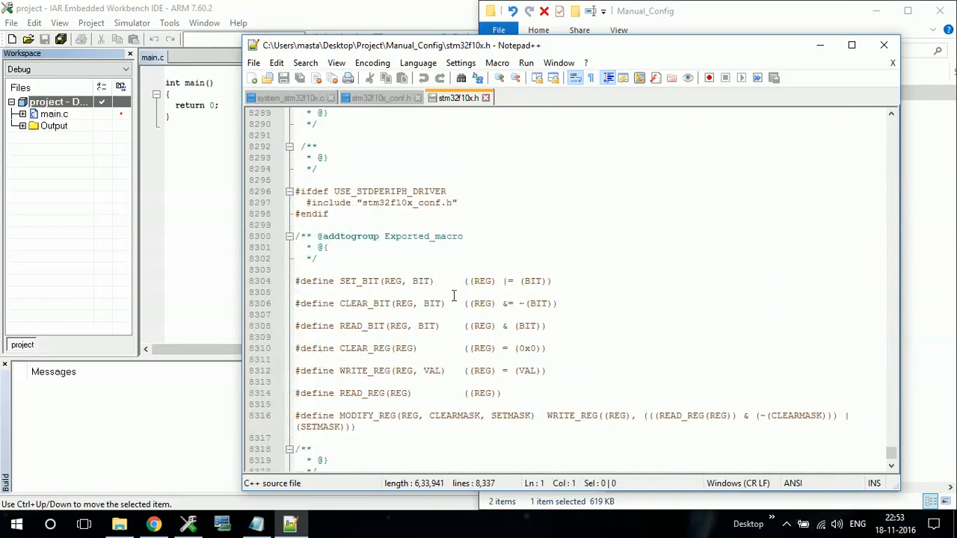
left_click_drag(334, 192, 351, 192)
key("shift+Right")
key("shift+Right")
key("shift+Right")
key("shift+Right")
key("shift+Right")
key("shift+Right")
key("shift+Right")
key("shift+Right")
key("shift+Right")
key("shift+Right")
key("shift+Right")
key("shift+Right")
key("shift+Right")
key("shift+Right")
key("shift+Right")
key("shift+Right")
key("shift+Right")
key("ctrl+c")
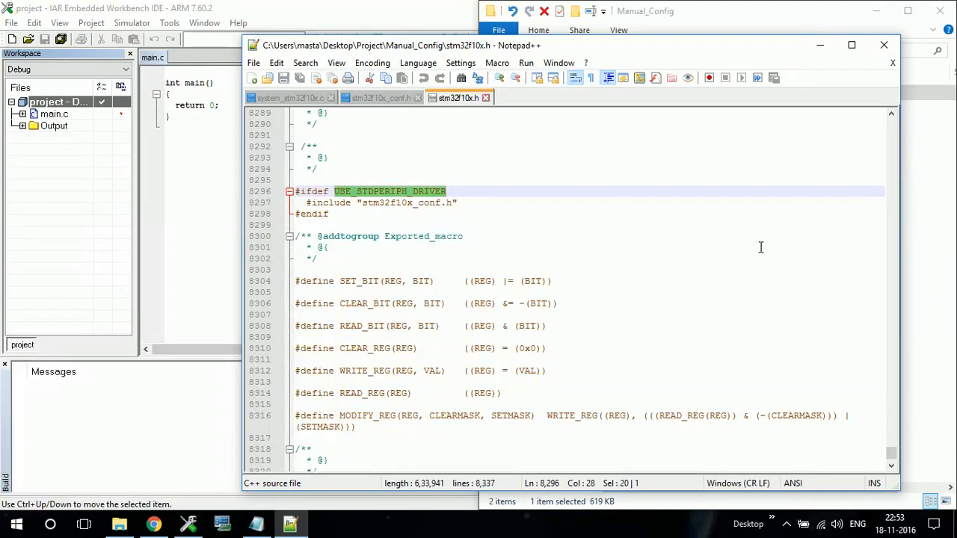
Step: Switch to IAR Embedded Workbench and add USE_STDPERIPH_DRIVER to the compiler preprocessor's defined symbols, followed by a new line
left_click(921, 228)
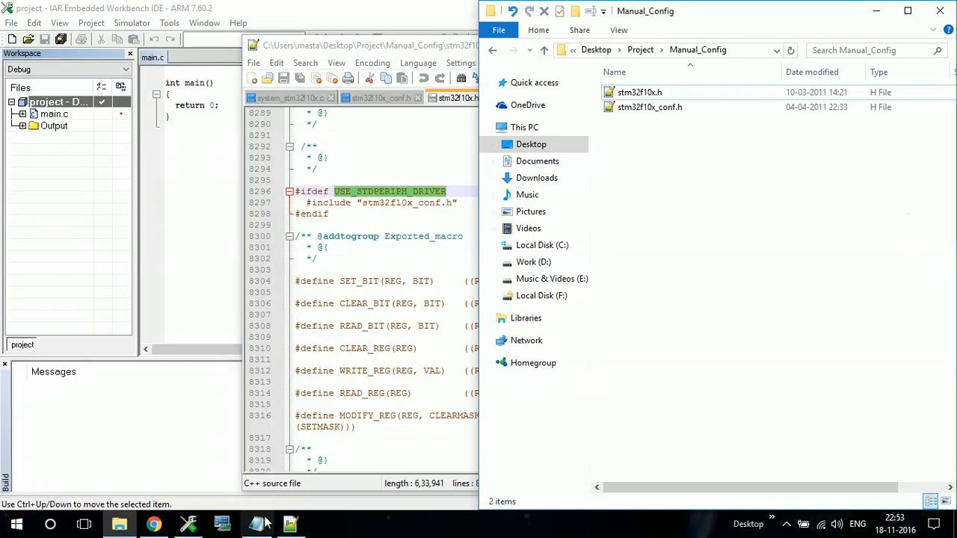
left_click(198, 529)
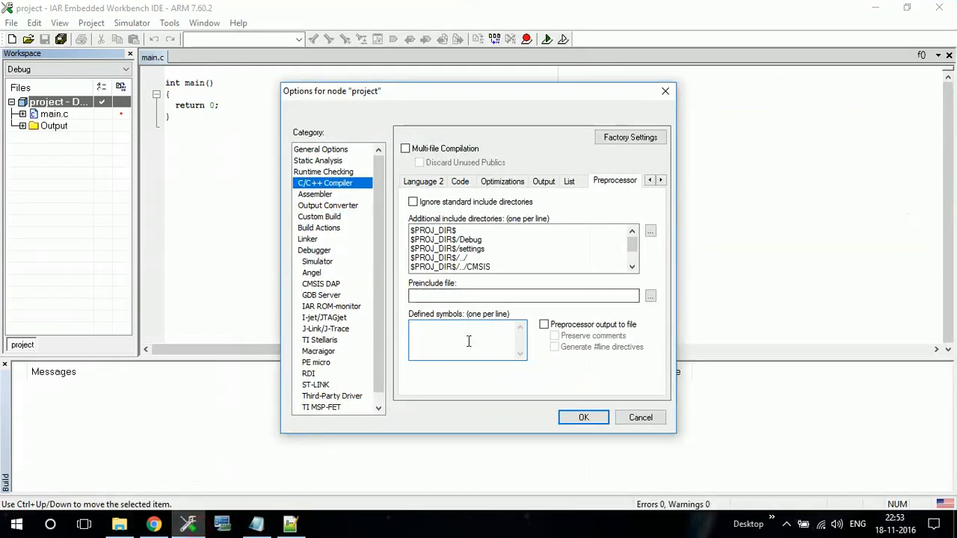
left_click(468, 341)
key("ctrl+v")
key("Return")
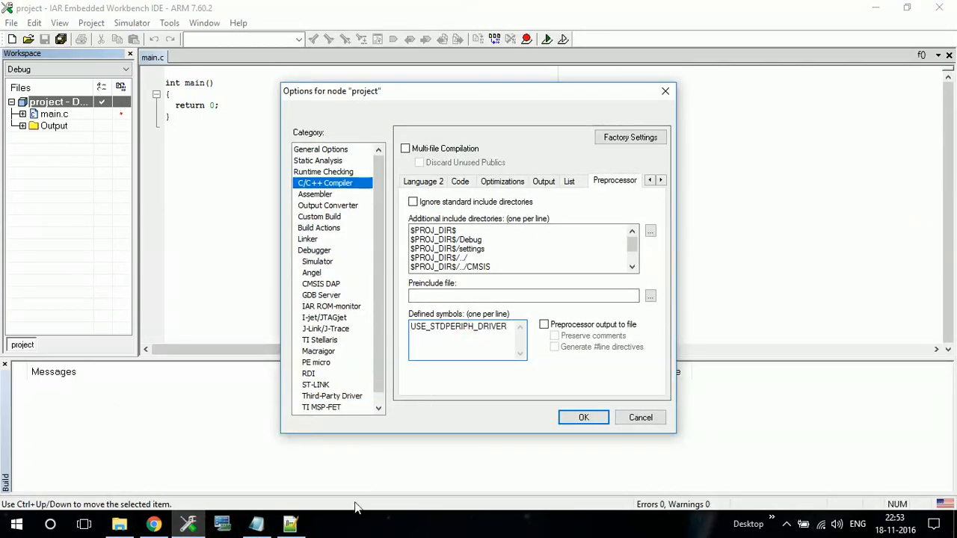
Step: Reopen stm32f10x.h in Notepad++ and examine its opening configuration sections for the target STM32F10x device-density definitions
mouse_move(128, 528)
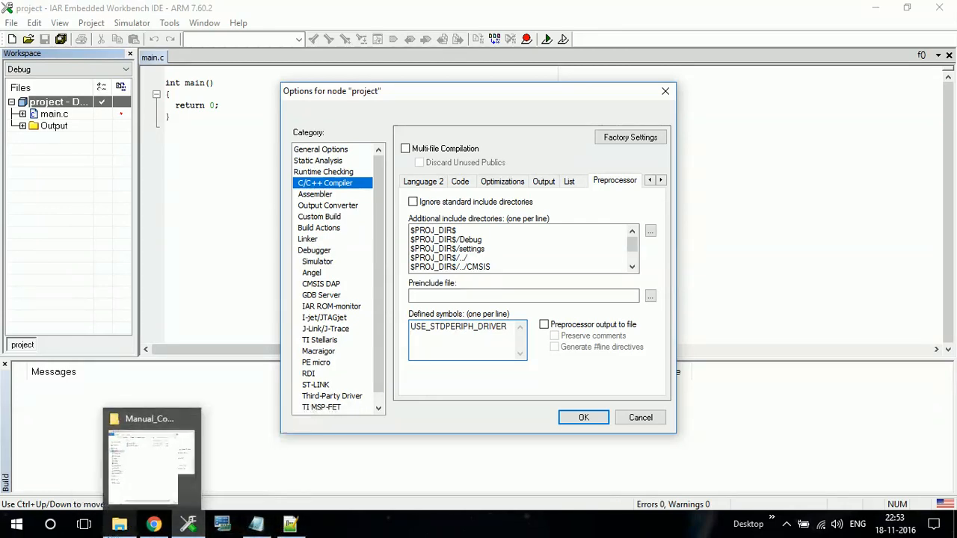
left_click(149, 456)
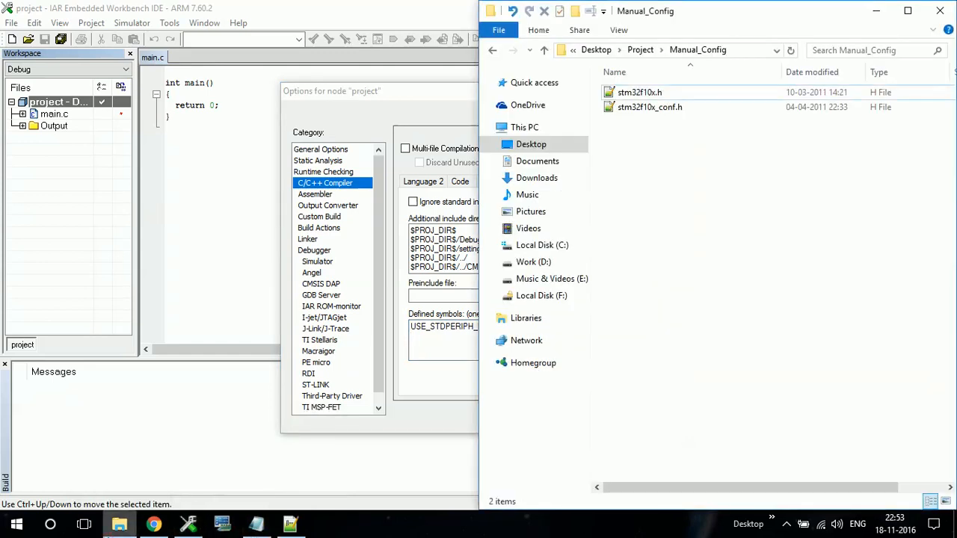
double_click(664, 95)
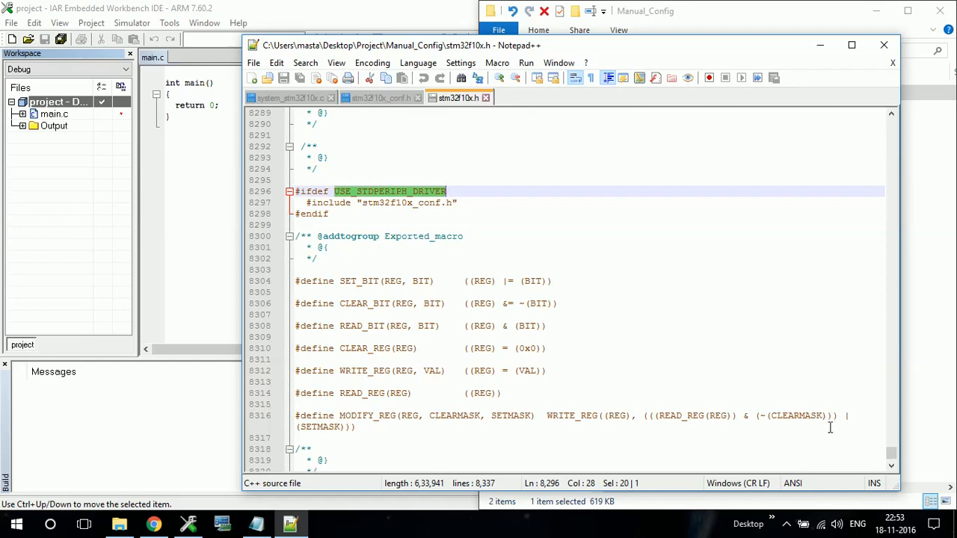
left_click_drag(891, 457, 891, 124)
scroll(598, 247, "down", 20)
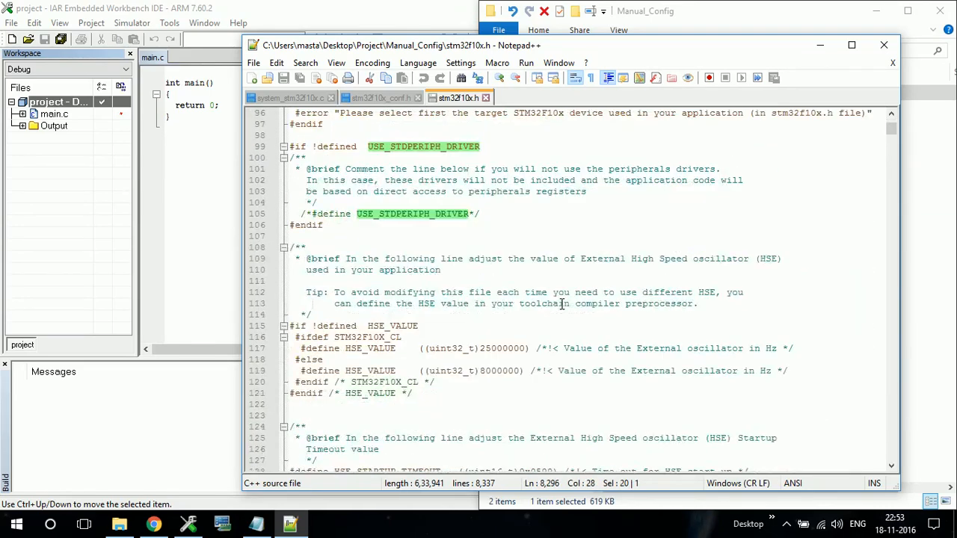
left_click(498, 283)
scroll(498, 283, "down", 13)
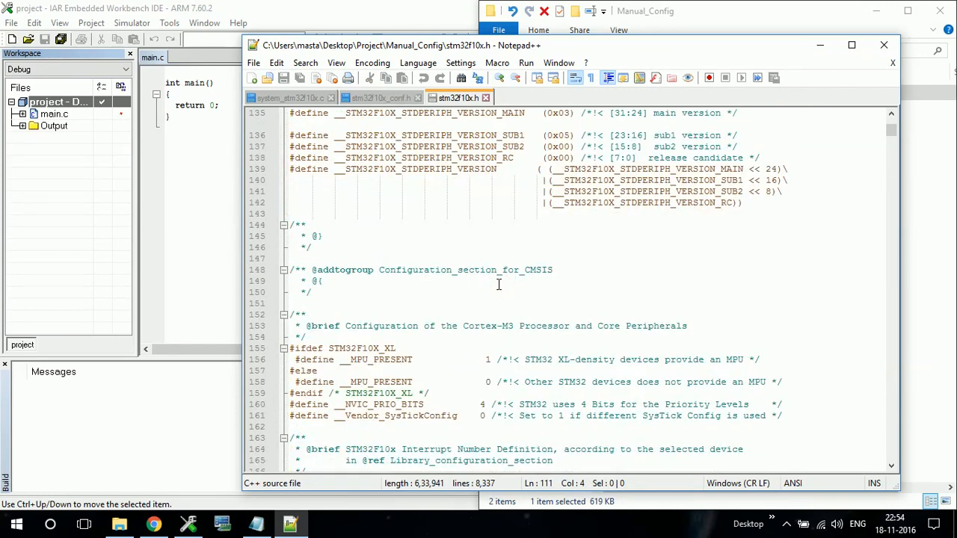
scroll(497, 284, "up", 5)
scroll(498, 284, "down", 10)
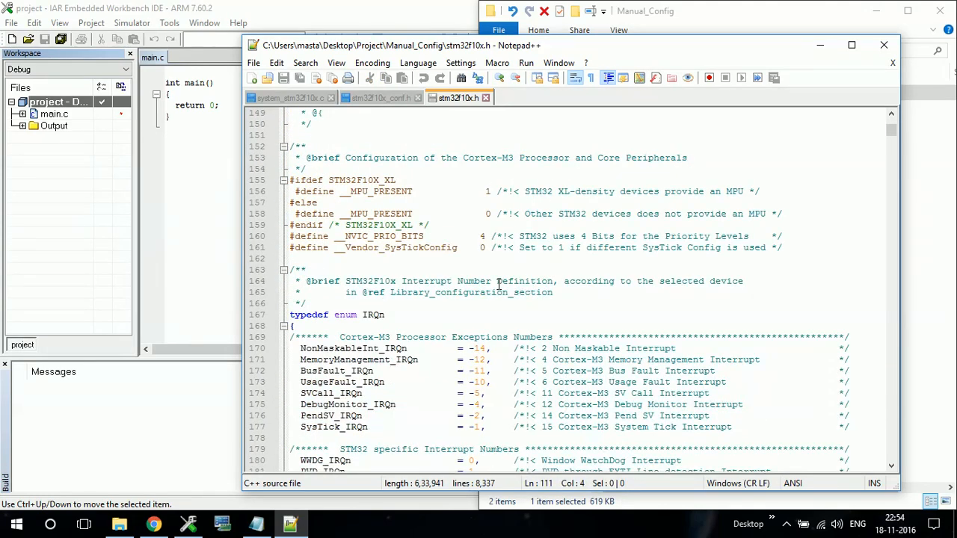
scroll(498, 284, "up", 4)
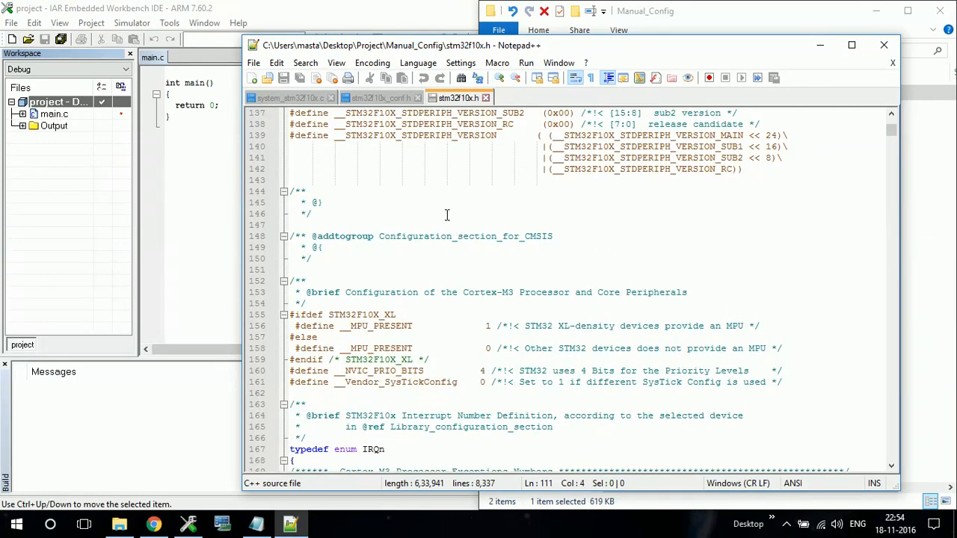
scroll(438, 230, "up", 3)
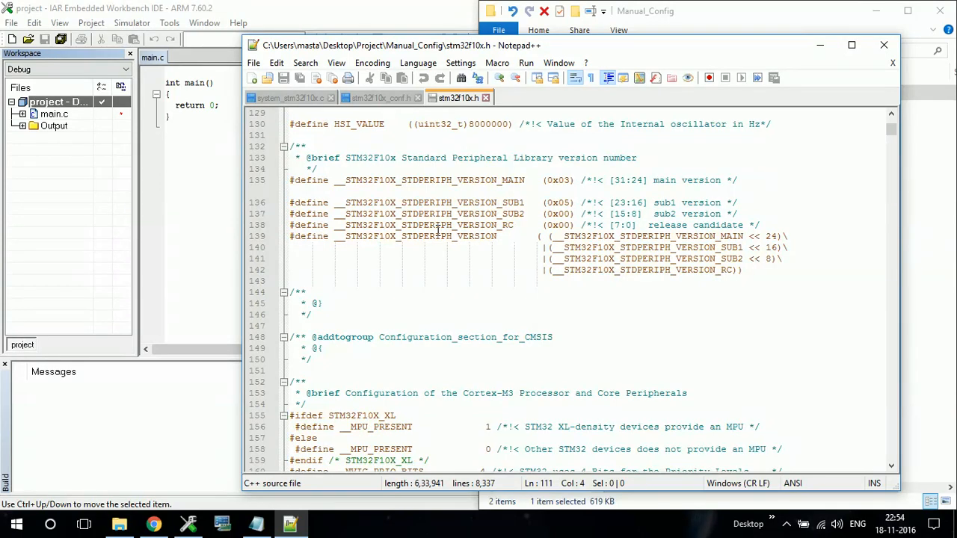
scroll(437, 230, "up", 20)
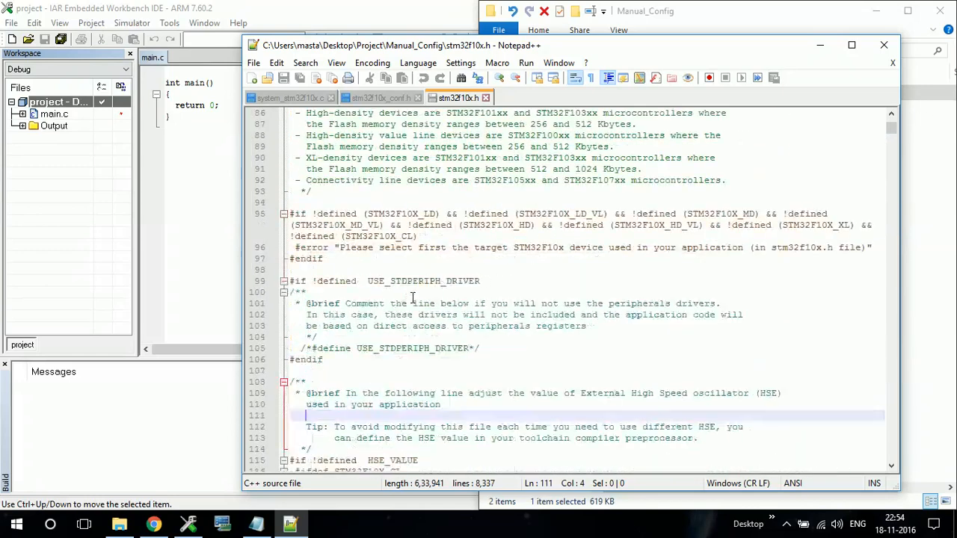
scroll(413, 297, "up", 1)
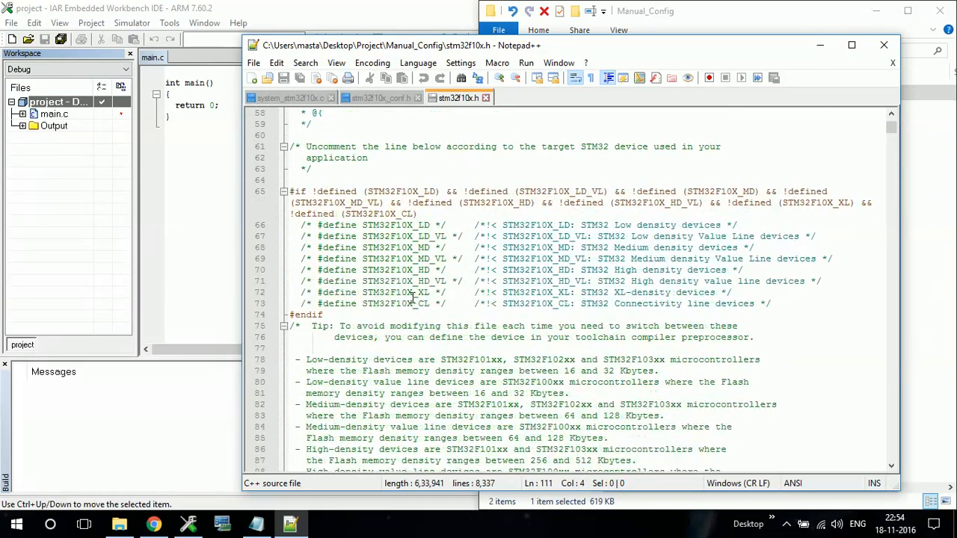
Step: Examine the commented STM32F10X_CL definition for connectivity line devices in the device list of stm32f10x.h
left_click(505, 301)
key("ctrl+shift+Right")
key("ctrl+shift+Right")
key("ctrl+shift+Right")
key("ctrl+shift+Right")
key("ctrl+shift+Right")
key("ctrl+shift+Right")
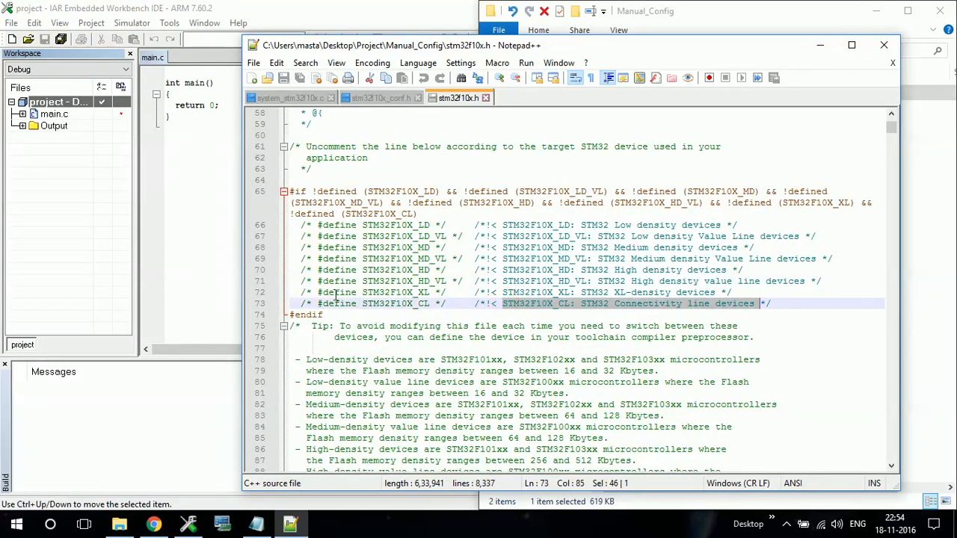
left_click(307, 304)
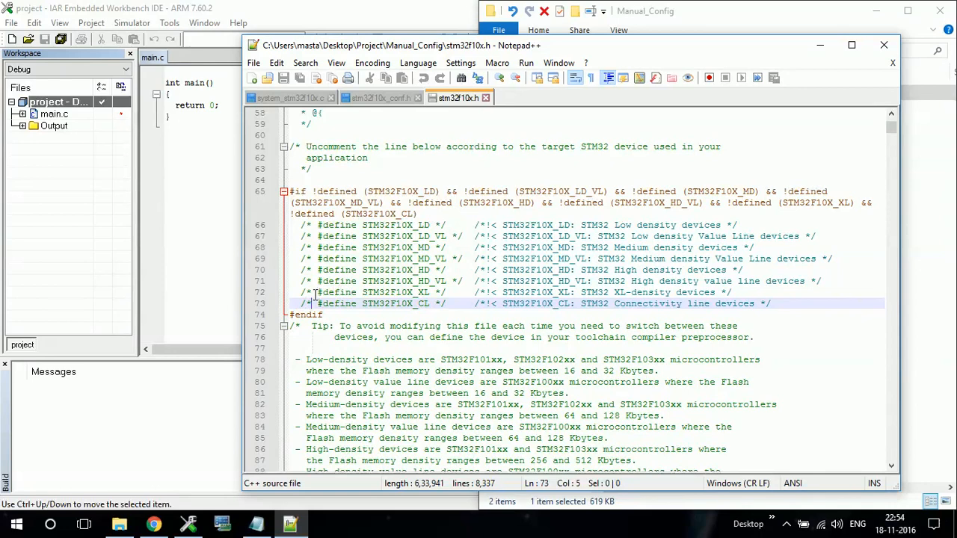
double_click(311, 302)
Step: Switch to the Manual_Config folder in File Explorer and remove the Read-only attribute from stm32f10x.h
left_click(929, 242)
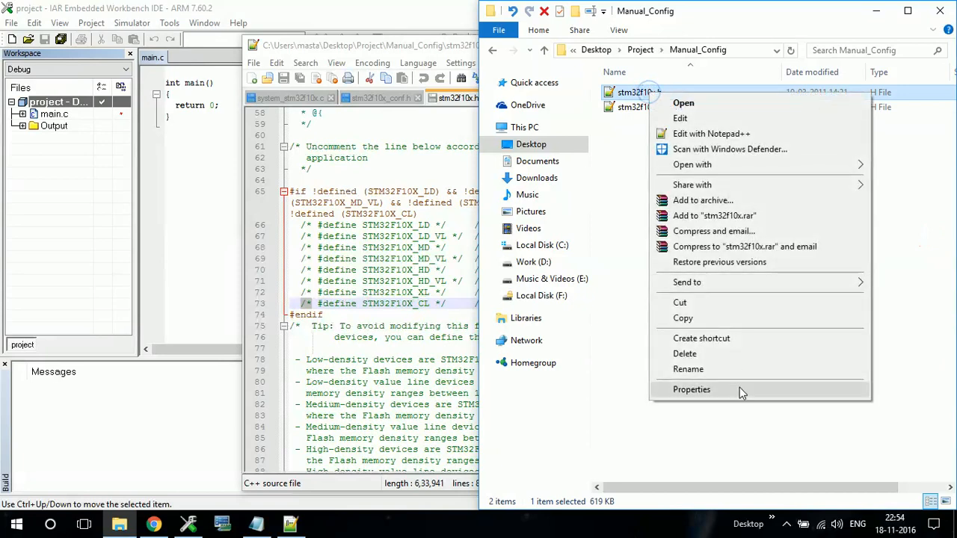
left_click(741, 389)
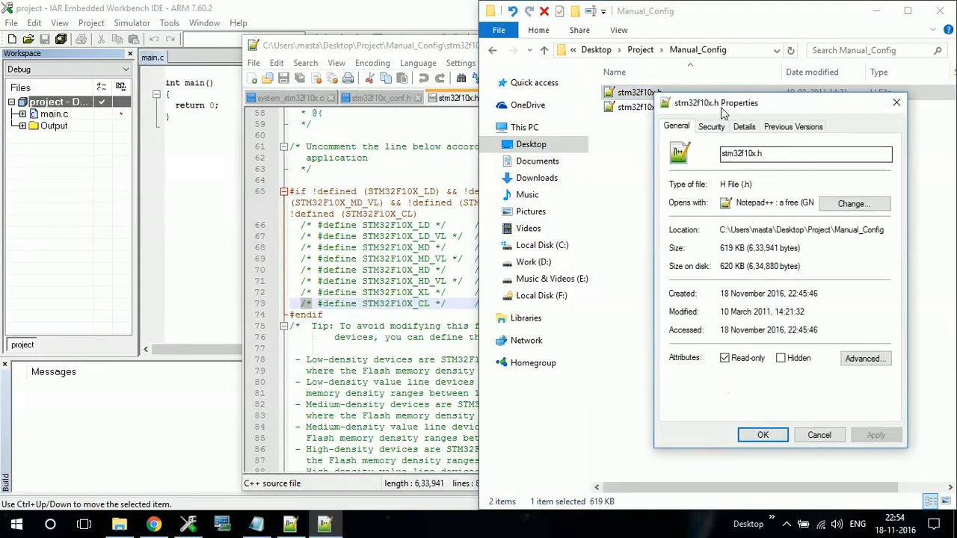
left_click(723, 358)
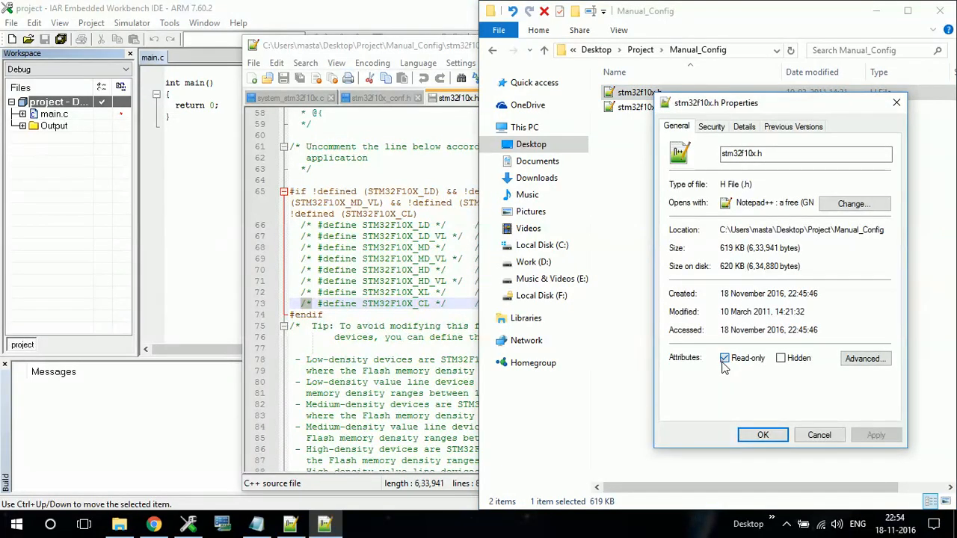
left_click(876, 438)
left_click(762, 435)
Step: Uncomment the #define STM32F10X_CL line in stm32f10x.h in Notepad++ and save the file
left_click(306, 297)
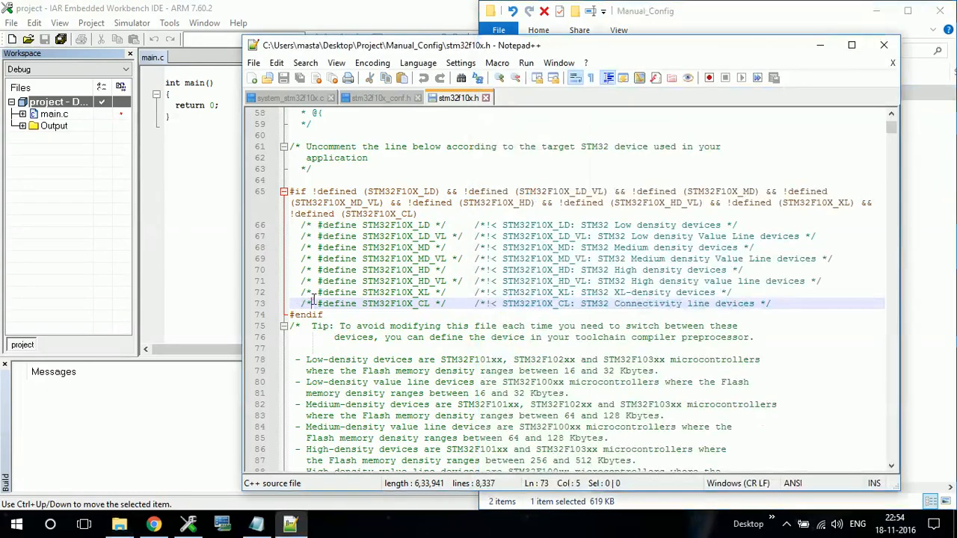
left_click(313, 299)
key("BackSpace")
key("BackSpace")
key("Right")
key("Right")
key("Right")
key("Right")
key("Right")
key("Right")
key("Right")
key("Right")
key("Right")
key("Right")
key("BackSpace")
key("Delete")
key("ctrl+s")
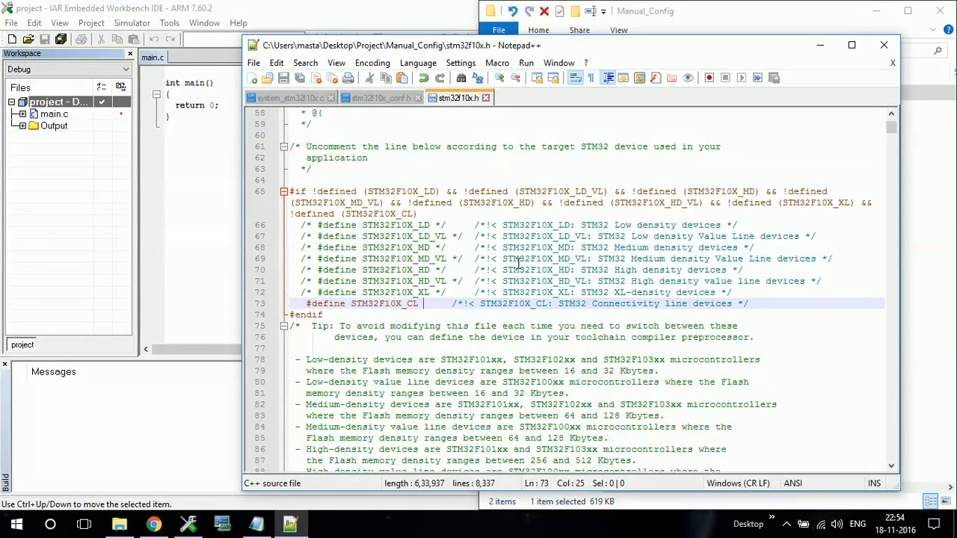
Step: Copy the STM32F10X_CL symbol from its define line and add it to the compiler preprocessor's defined symbols in IAR Embedded Workbench
key("Left")
key("shift+Left")
key("shift+Left")
key("shift+Left")
key("shift+Left")
key("shift+Left")
key("shift+Left")
key("shift+Left")
key("shift+Left")
key("shift+Left")
key("shift+Left")
key("shift+Left")
key("shift+Left")
key("ctrl+c")
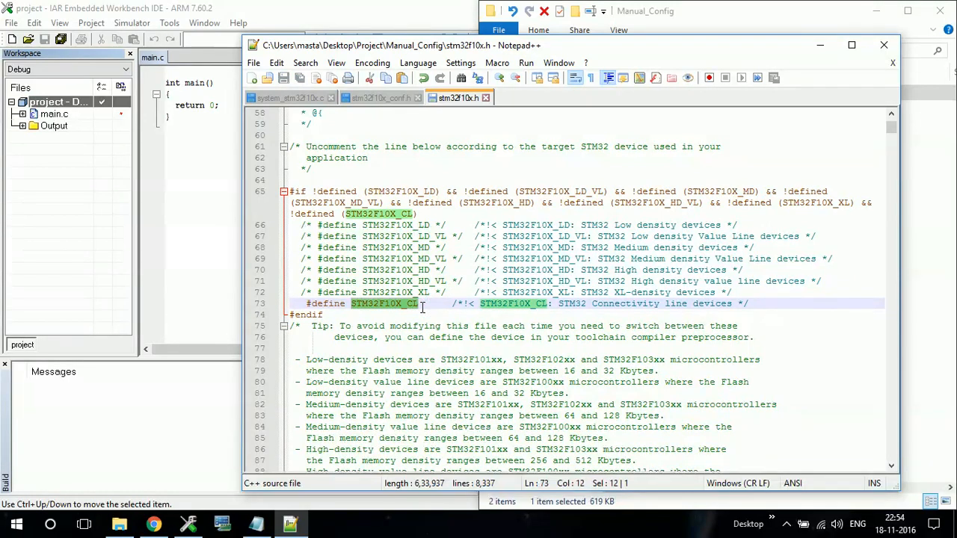
left_click(190, 526)
key("ctrl+v")
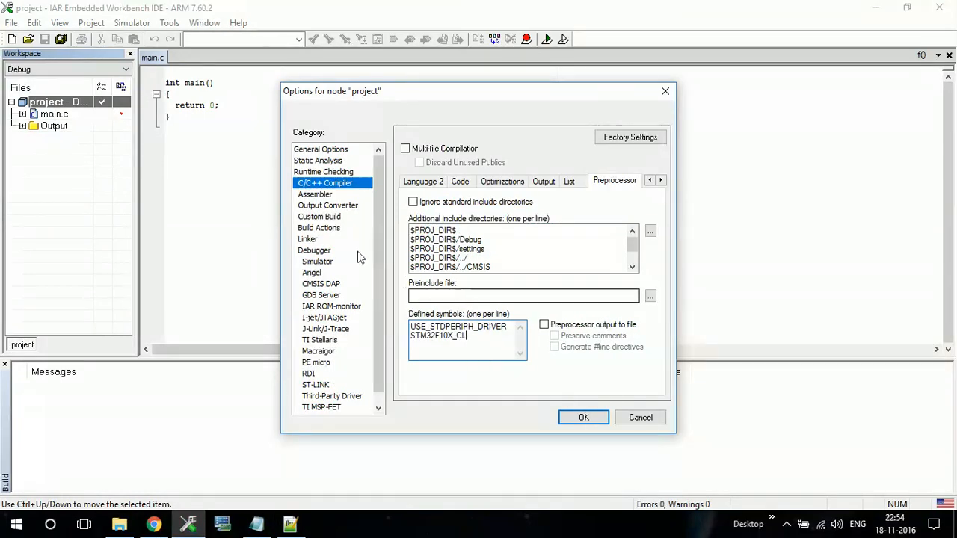
Step: Review the defined-symbols instruction and its example device symbol in Configuration.txt, then return to the IAR project options
left_click(258, 527)
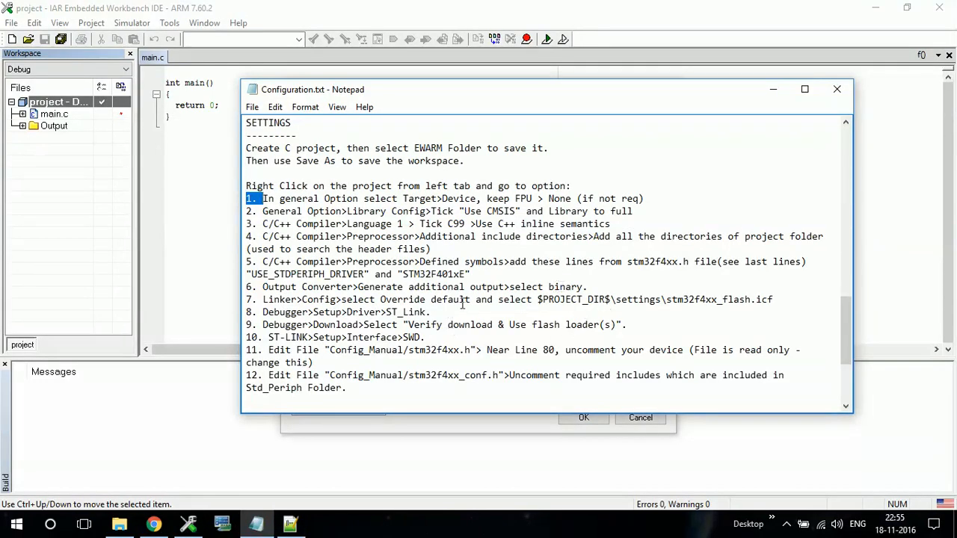
left_click_drag(466, 274, 404, 277)
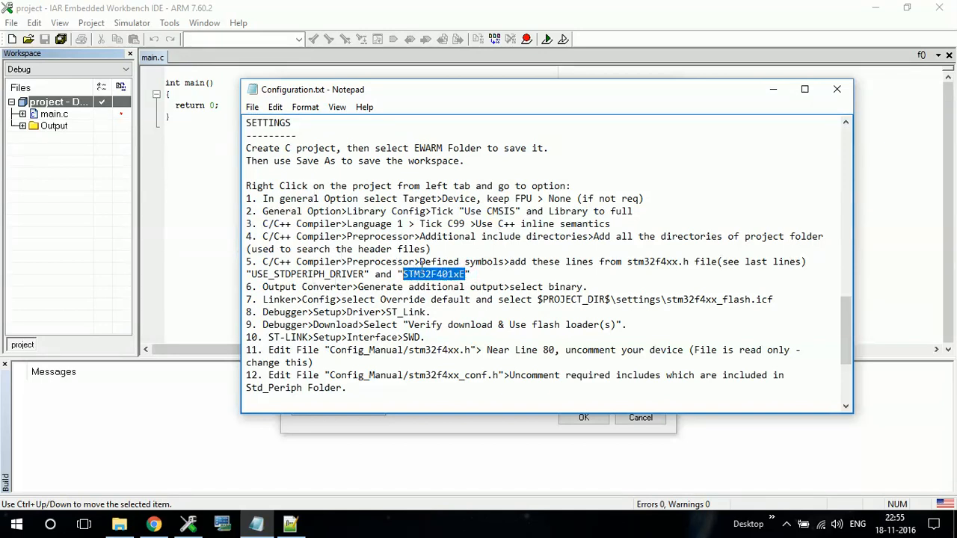
left_click(478, 272)
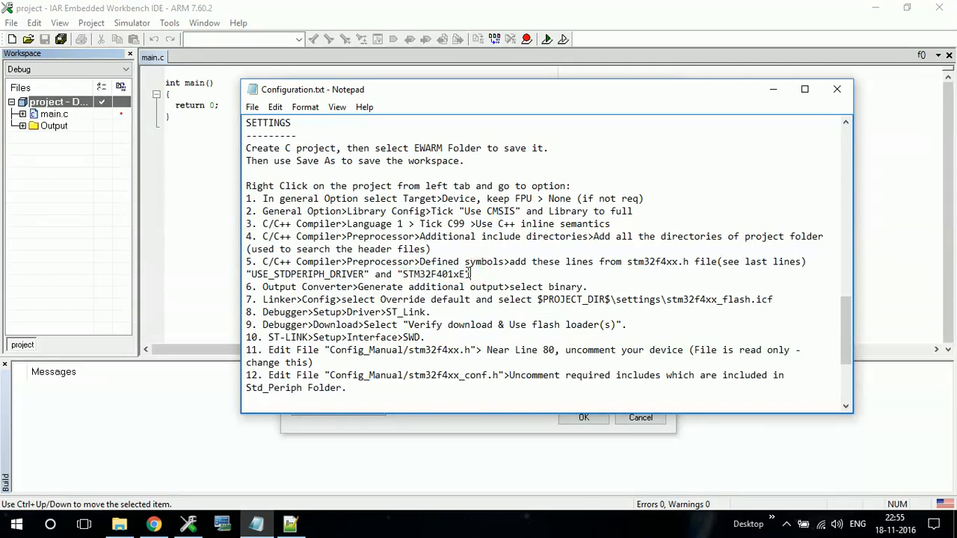
left_click_drag(466, 275, 401, 278)
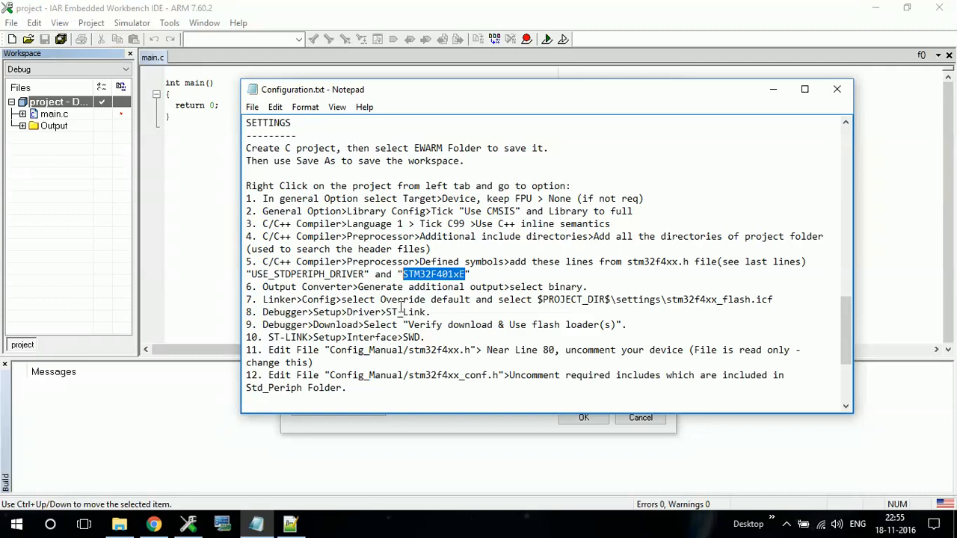
left_click(391, 420)
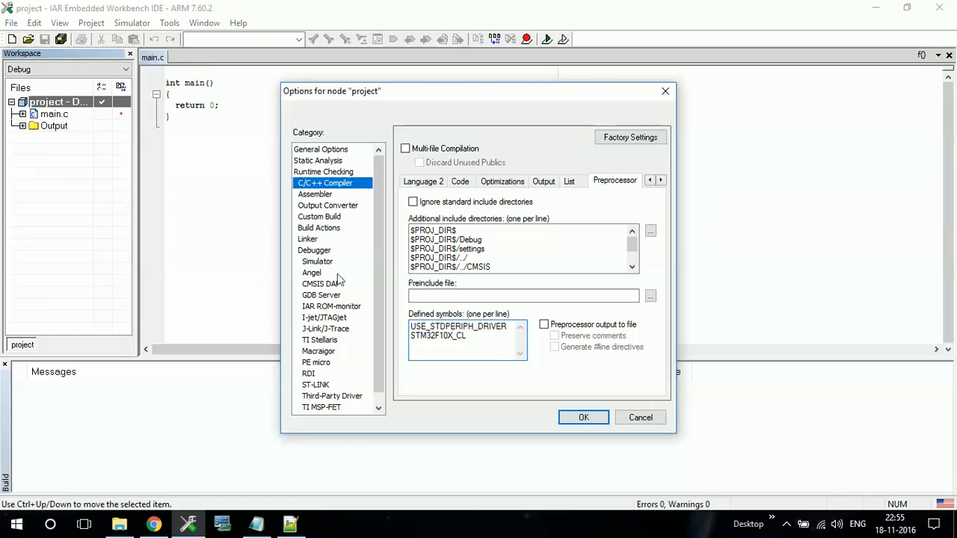
Step: Show the Output Converter options and review the Configuration.txt checklist from the library settings to the additional output instruction
left_click(318, 195)
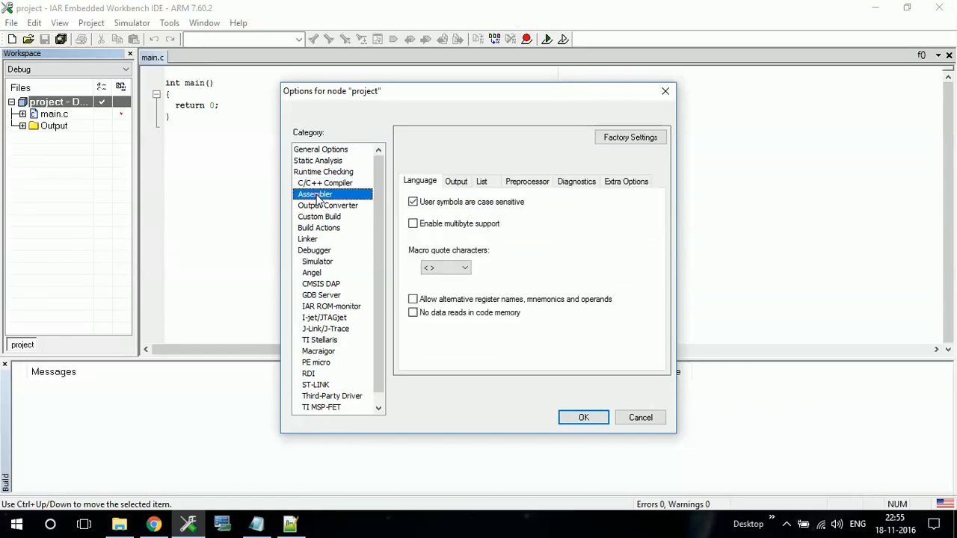
left_click(324, 206)
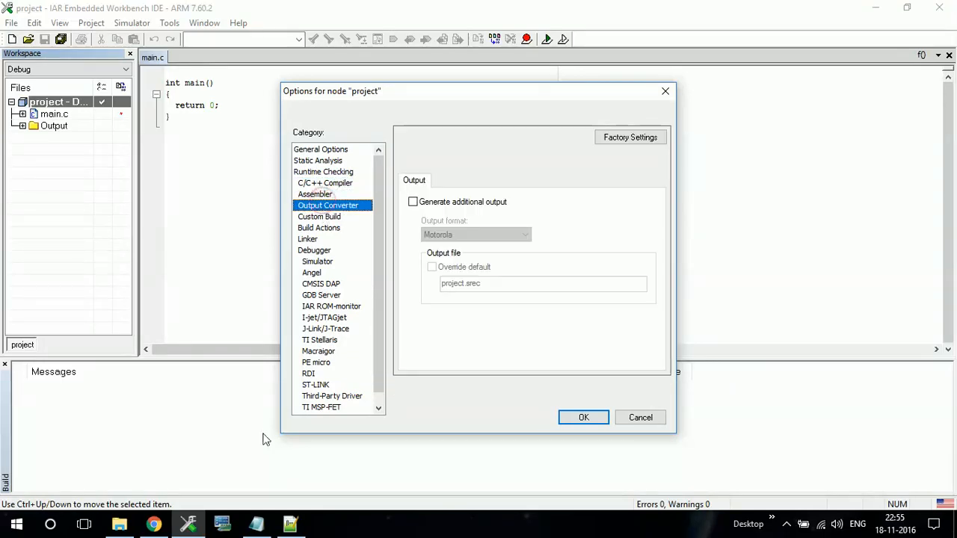
left_click(256, 524)
scroll(398, 338, "up", 1)
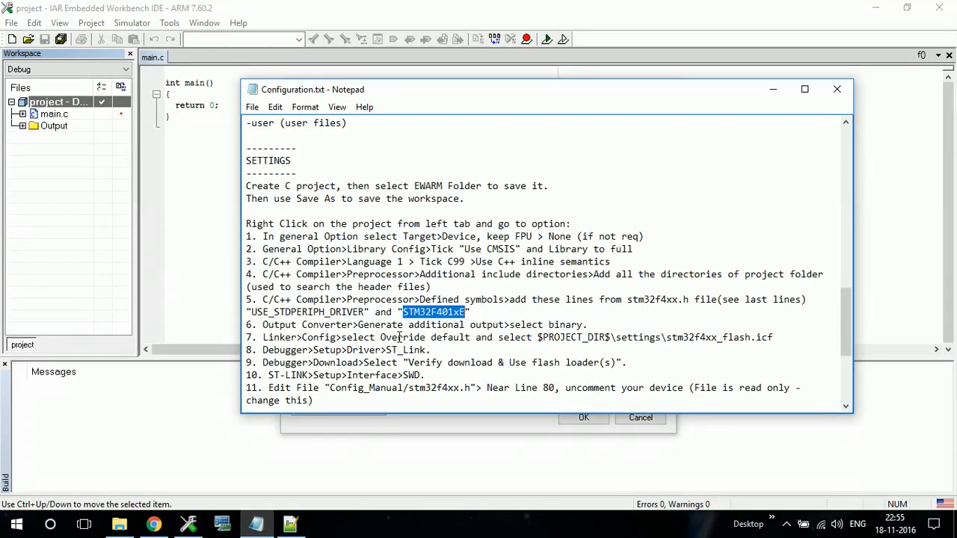
left_click_drag(441, 261, 549, 262)
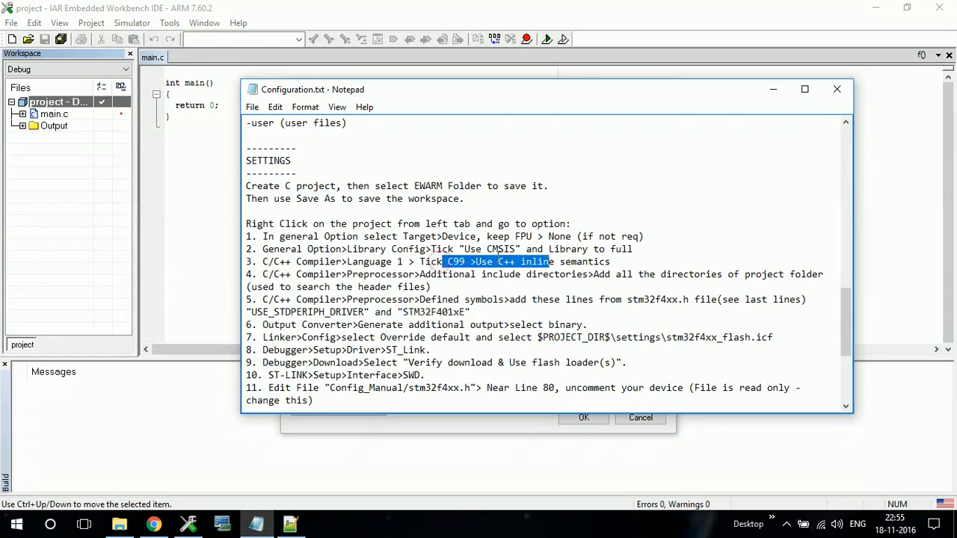
left_click_drag(431, 249, 550, 248)
left_click_drag(430, 261, 504, 274)
left_click(455, 279)
left_click_drag(374, 299, 514, 318)
left_click(514, 318)
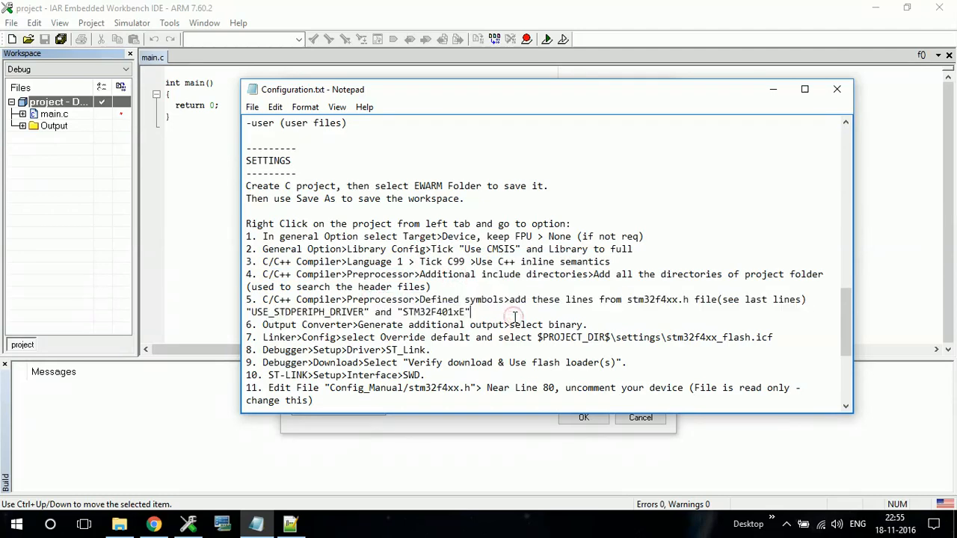
left_click_drag(325, 325, 483, 325)
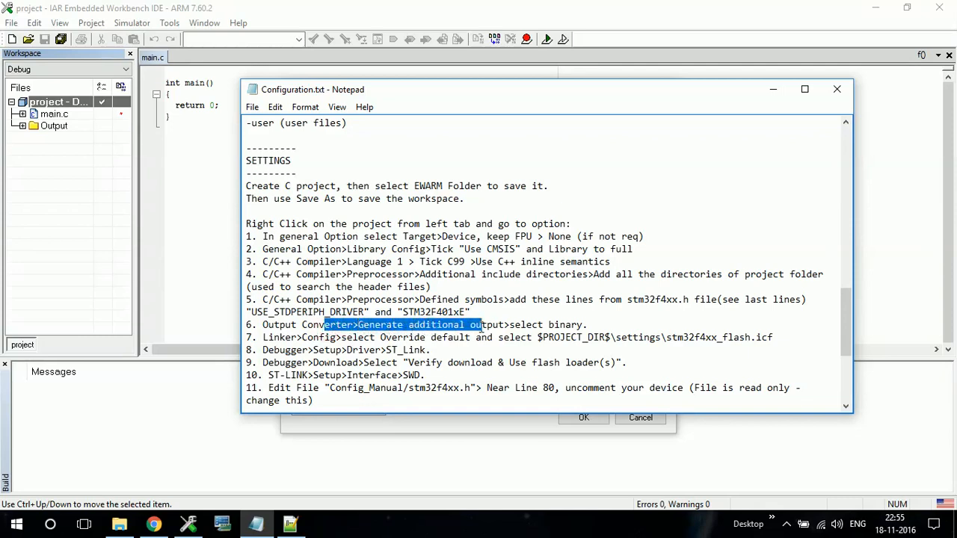
Step: Enable additional output in binary format in IAR's Output Converter options and override the default output file, keeping project.bin as its name
left_click(470, 431)
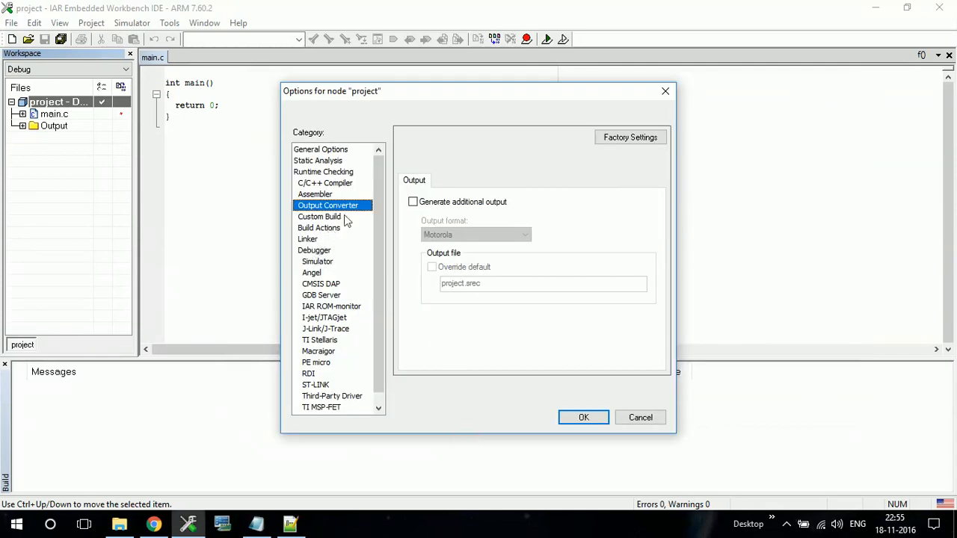
left_click(413, 202)
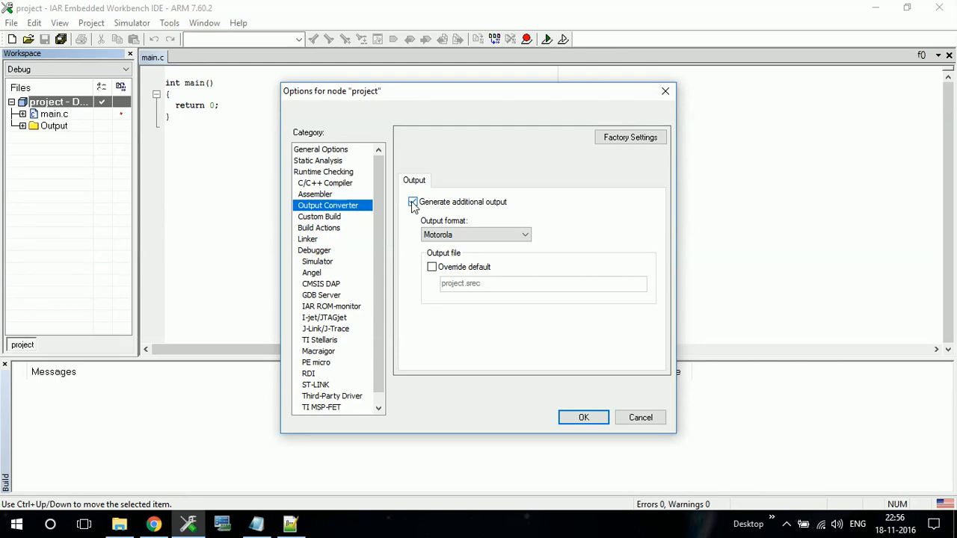
left_click(478, 235)
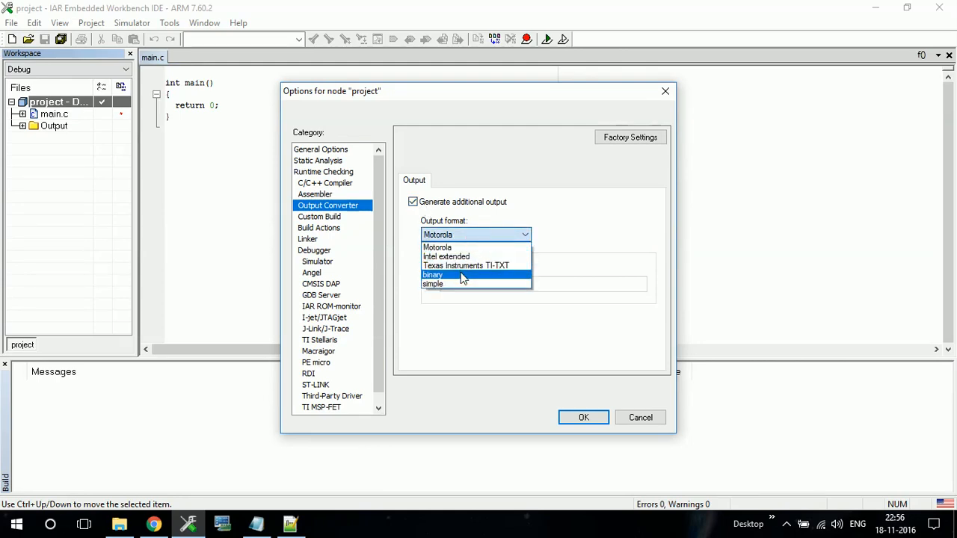
left_click(460, 274)
left_click(431, 268)
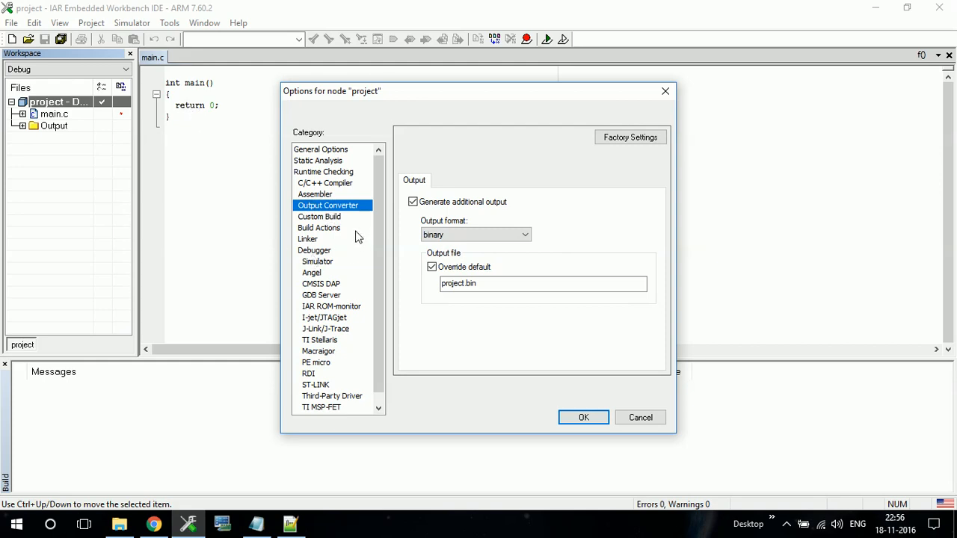
left_click(480, 282)
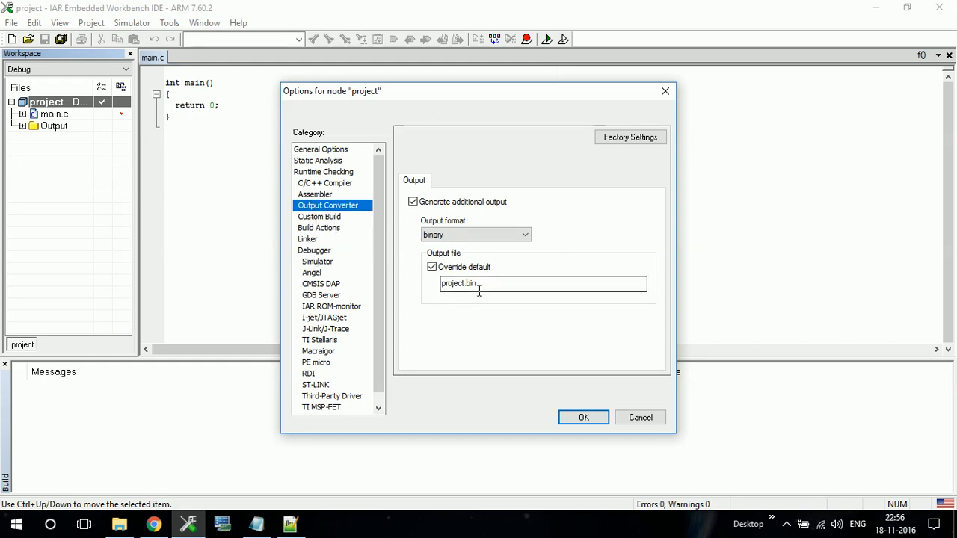
left_click_drag(482, 284, 438, 287)
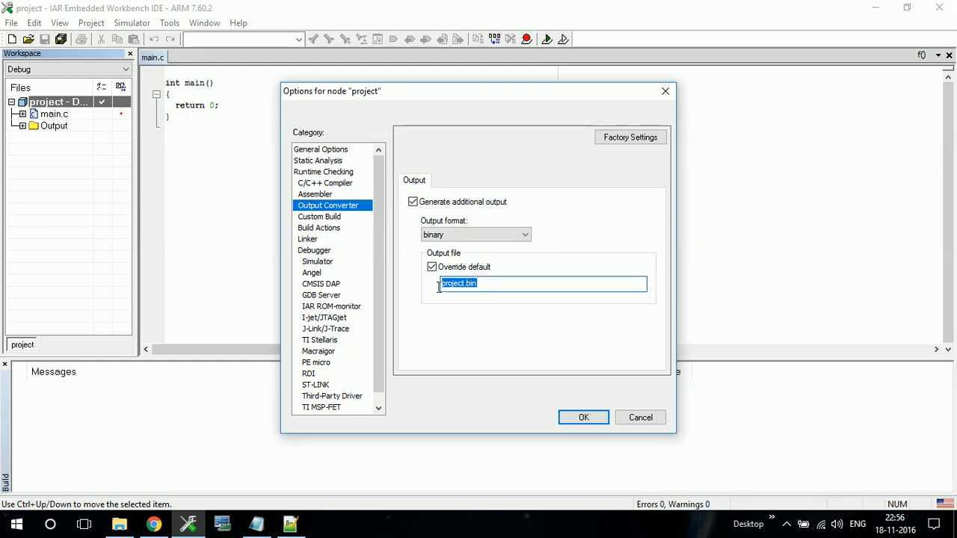
left_click(324, 217)
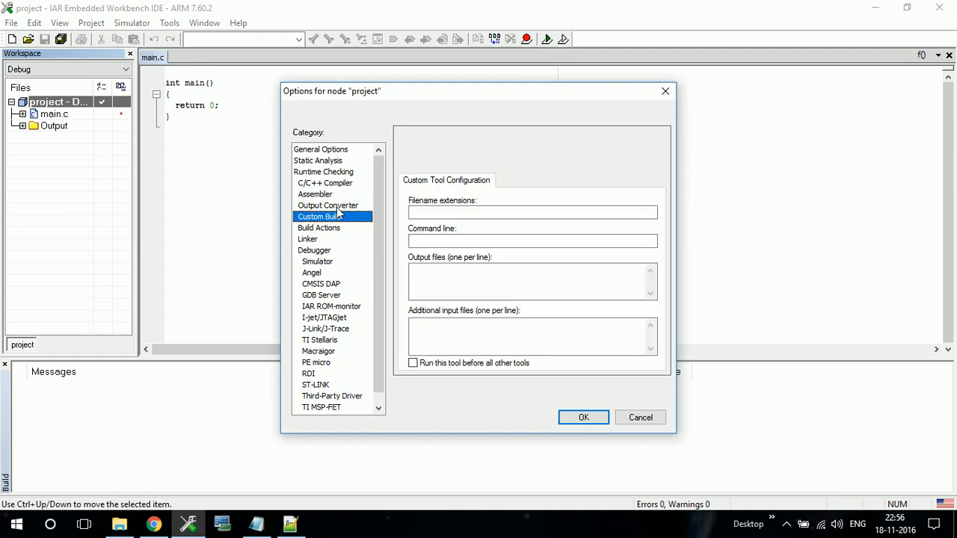
left_click(333, 207)
left_click(330, 217)
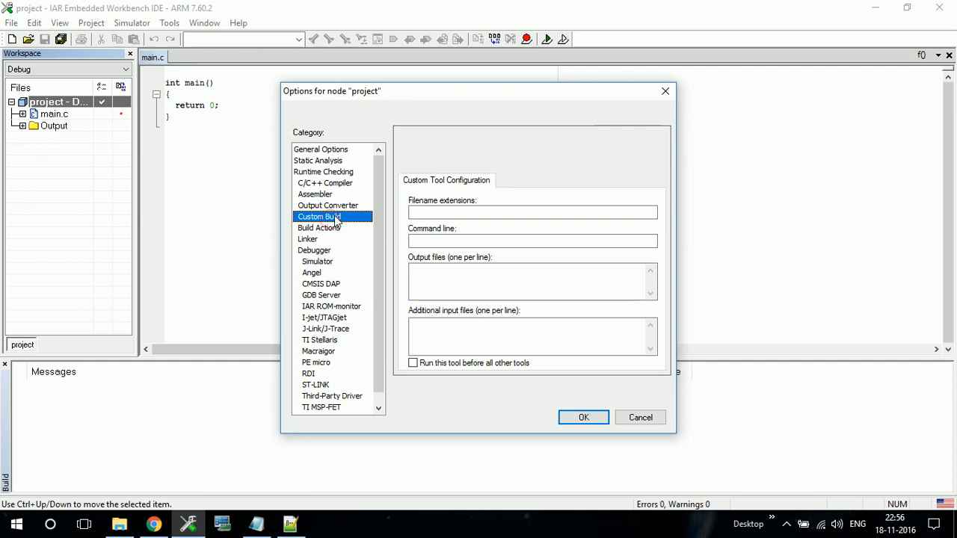
left_click(341, 209)
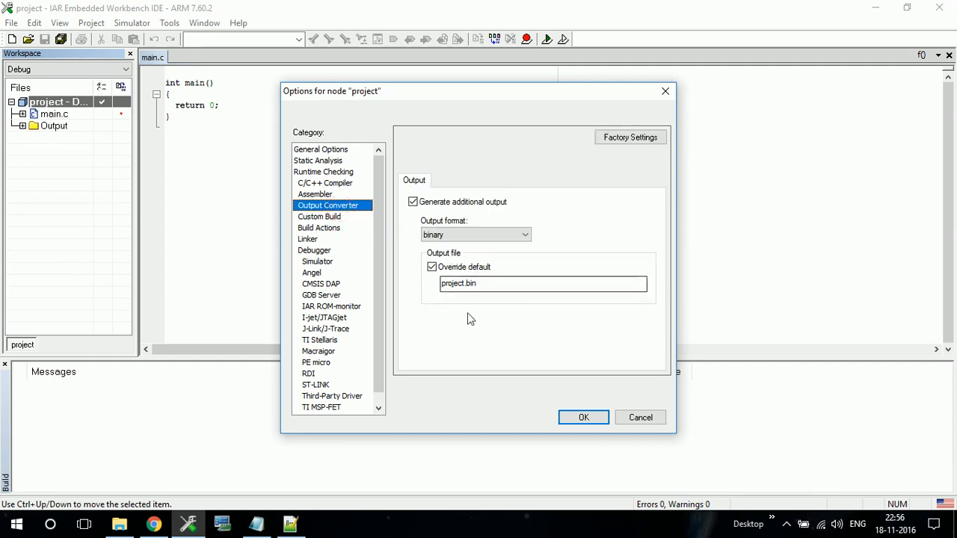
left_click(319, 217)
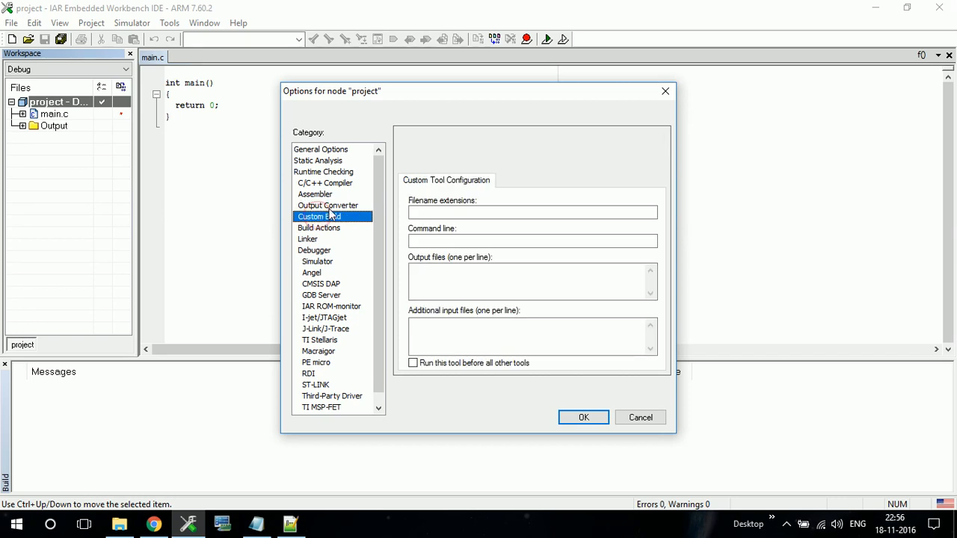
left_click(329, 206)
left_click(326, 230)
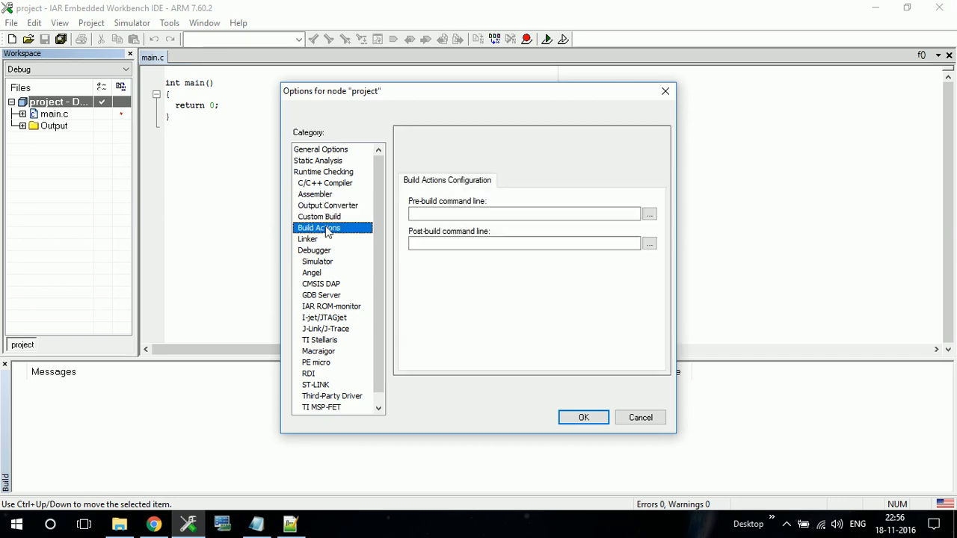
Step: Enable Override default for the linker configuration file in the Linker options and highlight the $TOOLKIT_DIR$ part of its path
left_click(319, 240)
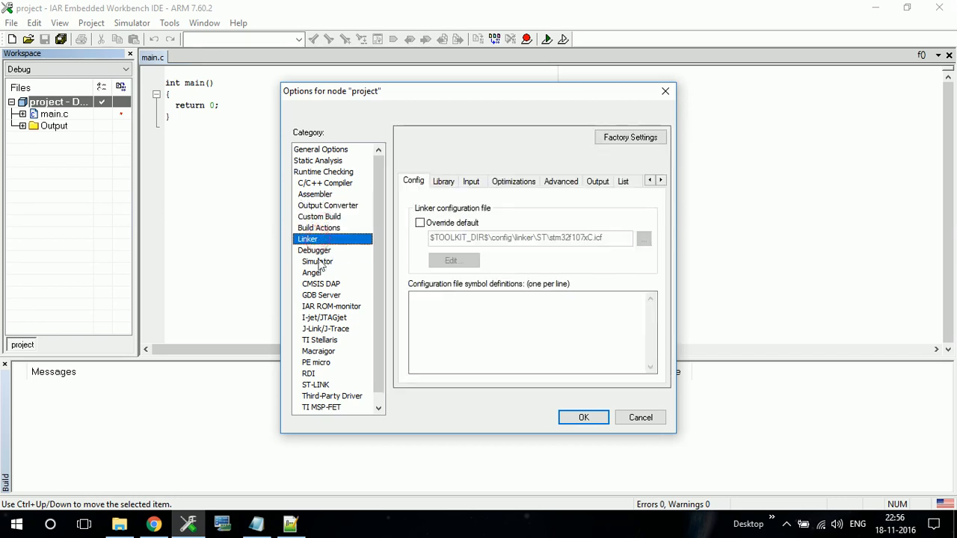
left_click(420, 223)
left_click(644, 238)
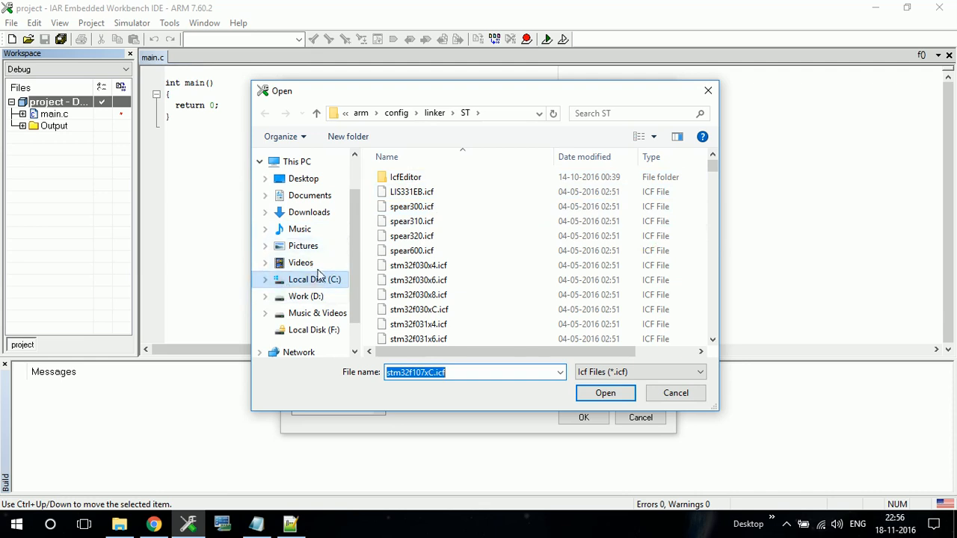
left_click(708, 91)
left_click_drag(431, 239, 490, 237)
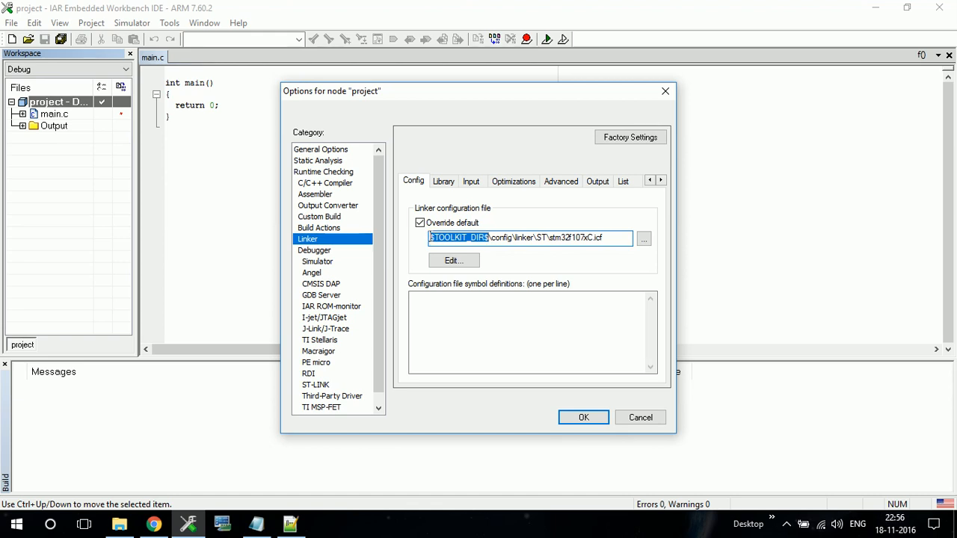
Step: Choose stm32f10x_flash.icf from the desktop's Project\EWARM\settings folder as the linker configuration file
left_click(642, 240)
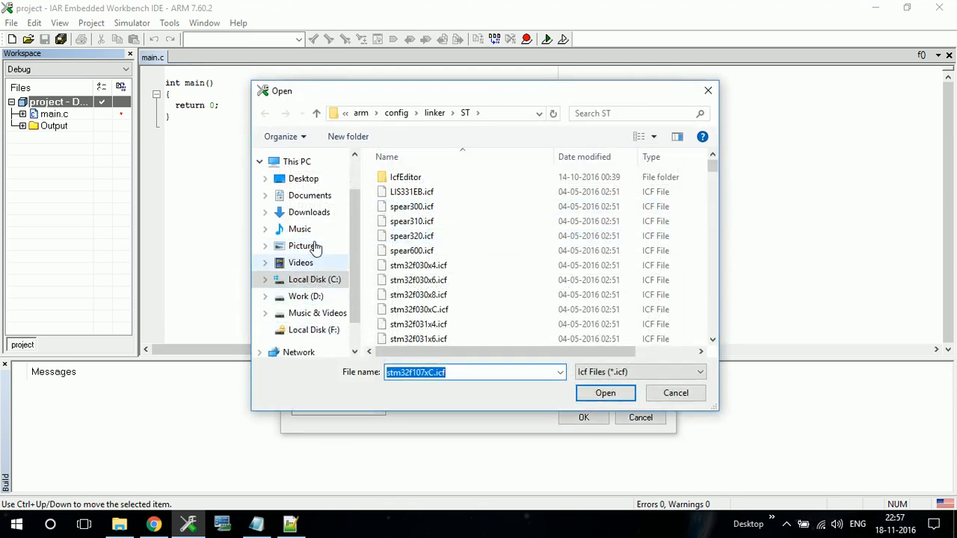
left_click(304, 181)
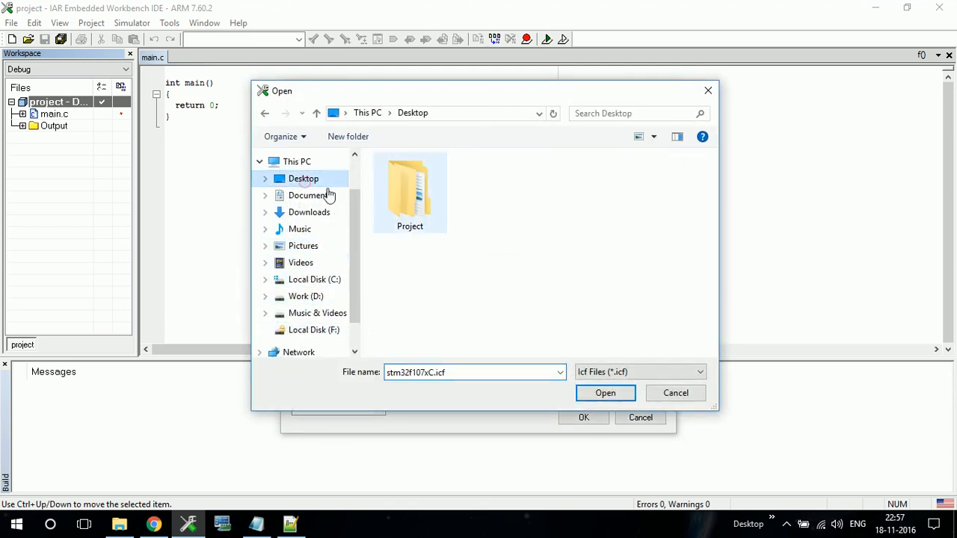
double_click(430, 203)
double_click(431, 197)
double_click(432, 196)
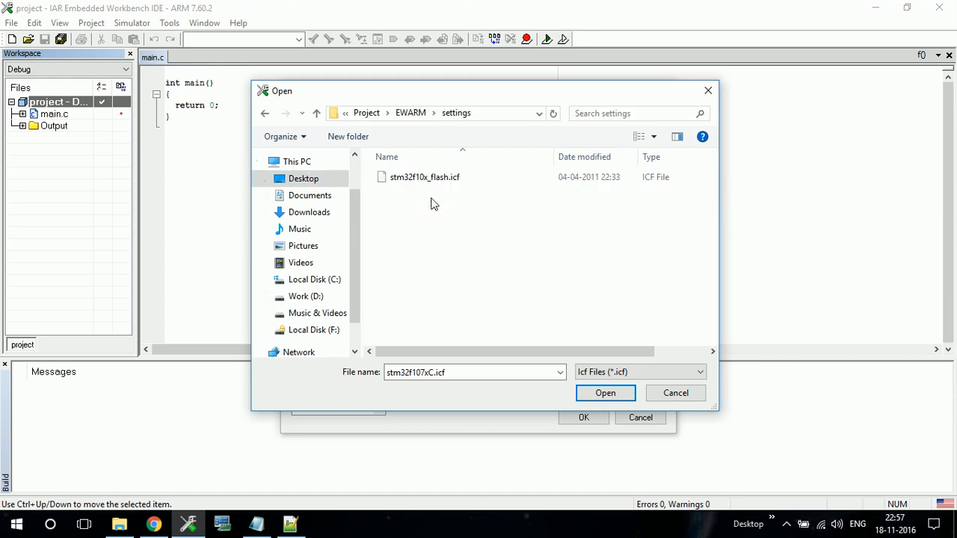
key("Return")
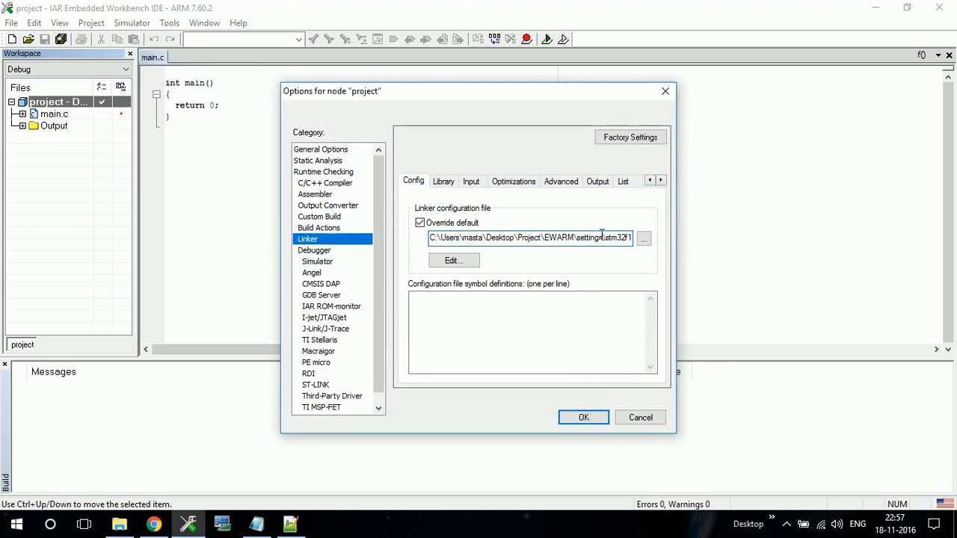
Step: Make the linker configuration path project-relative with forward slashes, as $PROJ_DIR$/settings/stm32f10x_flash.icf
key("shift+Home")
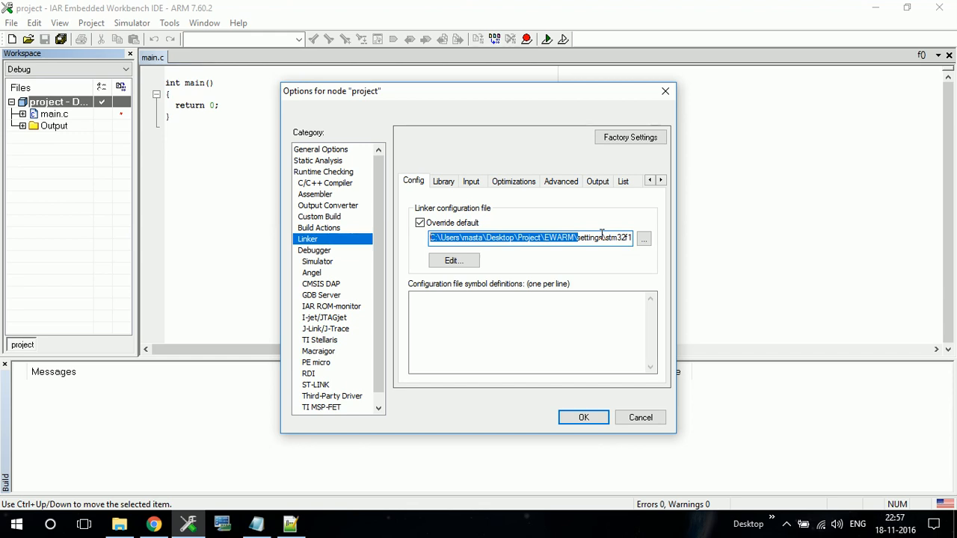
type("$PRO")
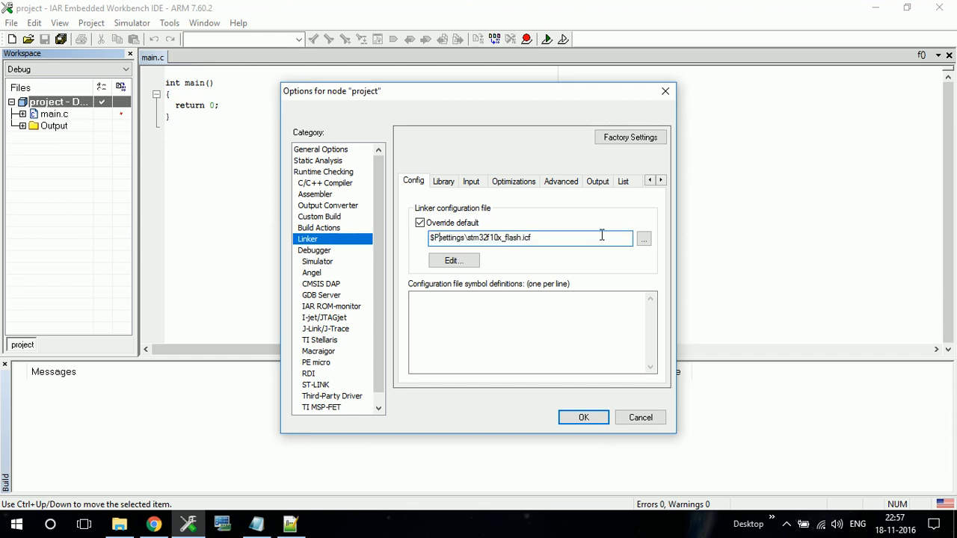
type("J_DIR")
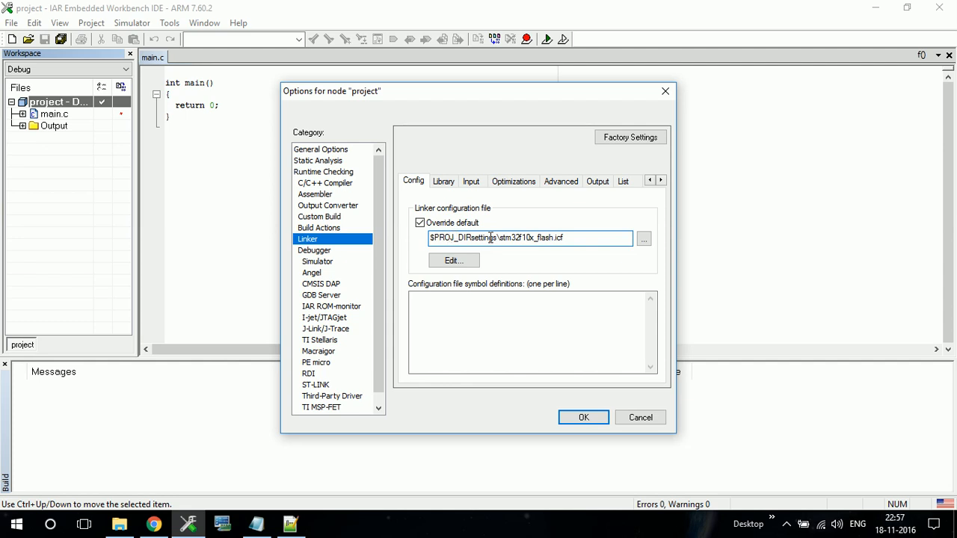
type("$\\")
key("Right")
key("Right")
key("Right")
key("Right")
key("Right")
key("Right")
key("shift+Right")
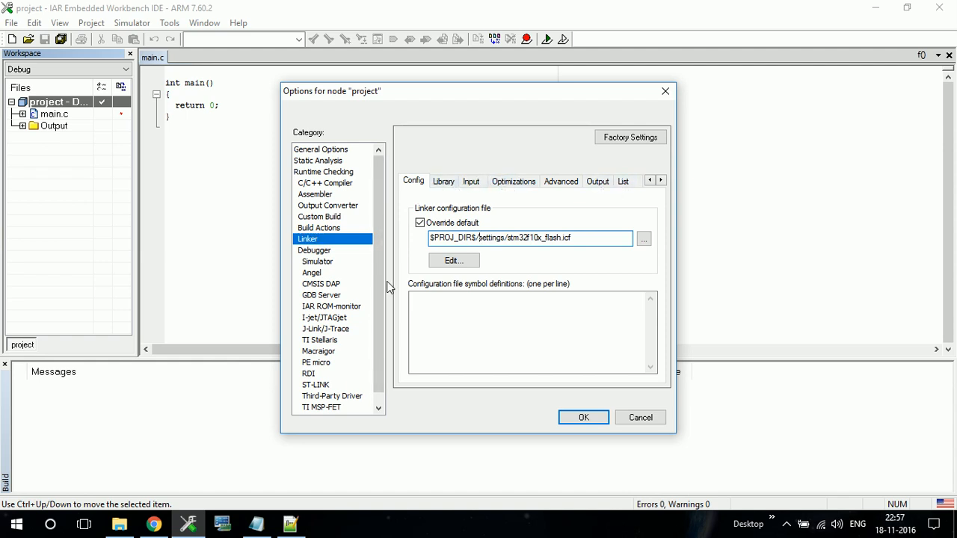
Step: Review the debugger driver and download instructions in Configuration.txt, then return to the IAR project options
left_click(256, 523)
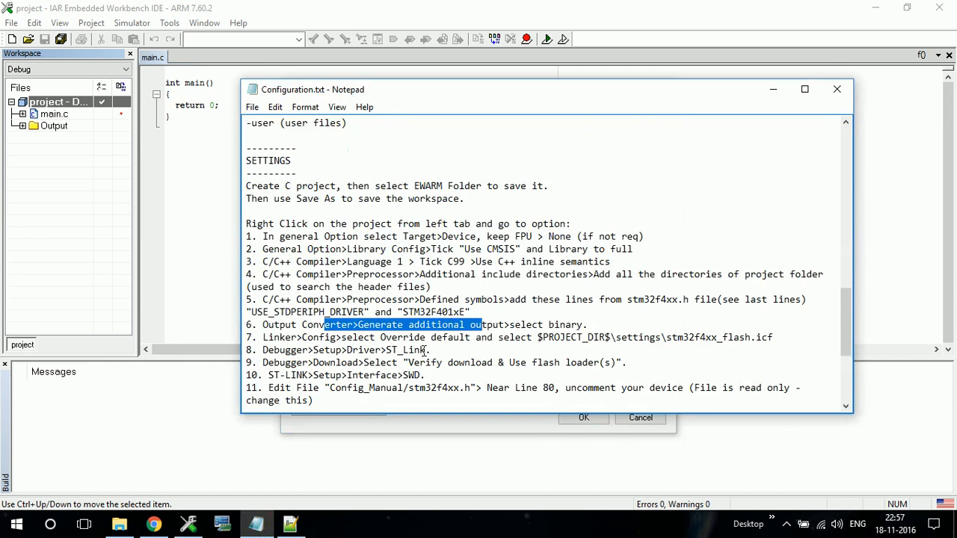
left_click(446, 420)
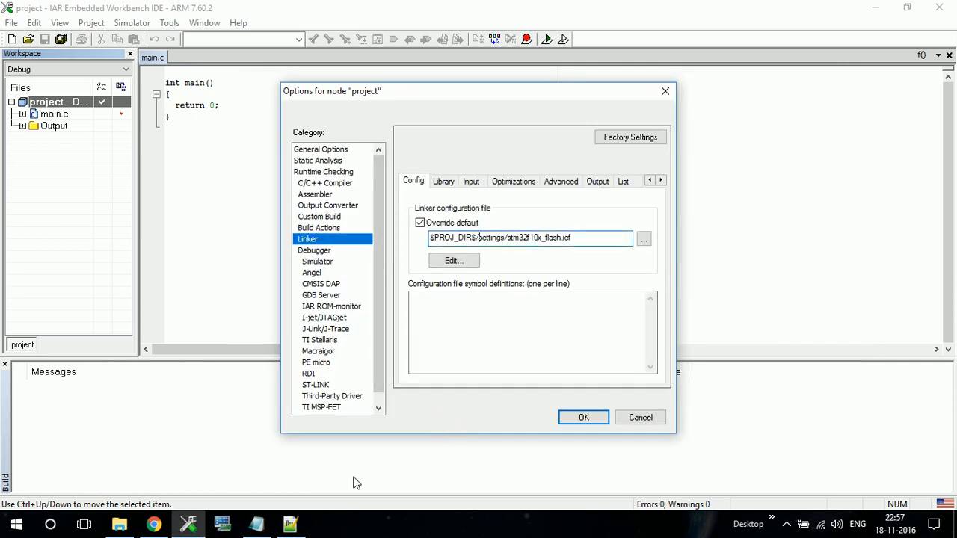
left_click(287, 532)
left_click(288, 531)
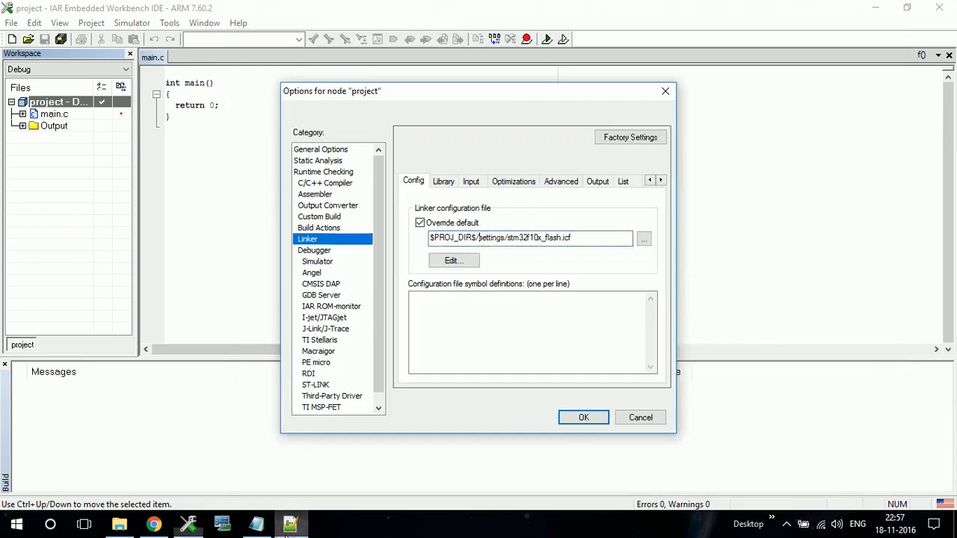
left_click(264, 529)
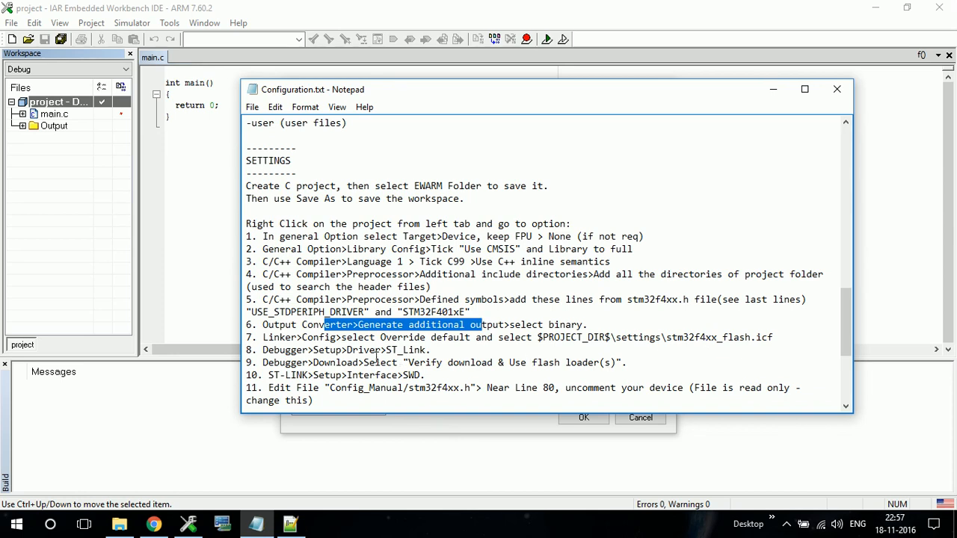
left_click_drag(267, 350, 432, 352)
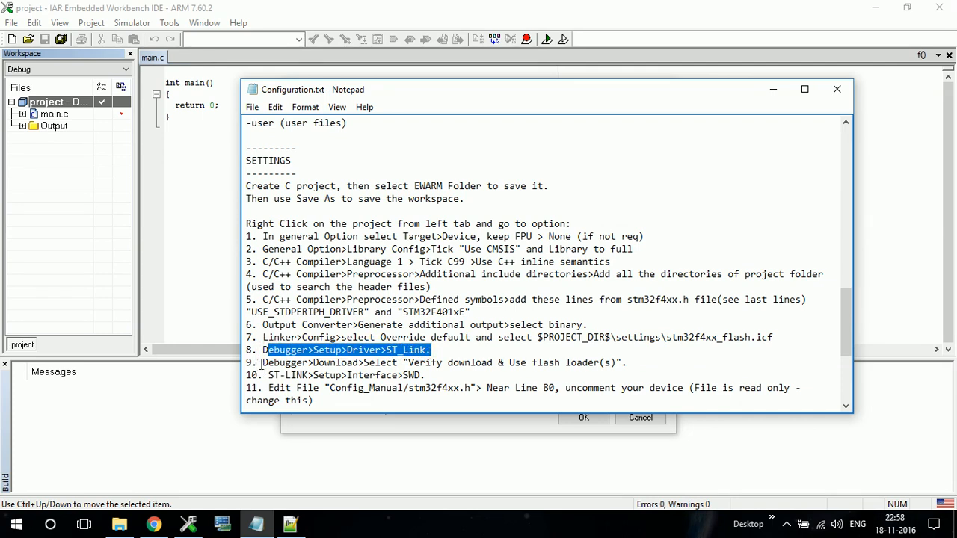
left_click_drag(261, 364, 247, 364)
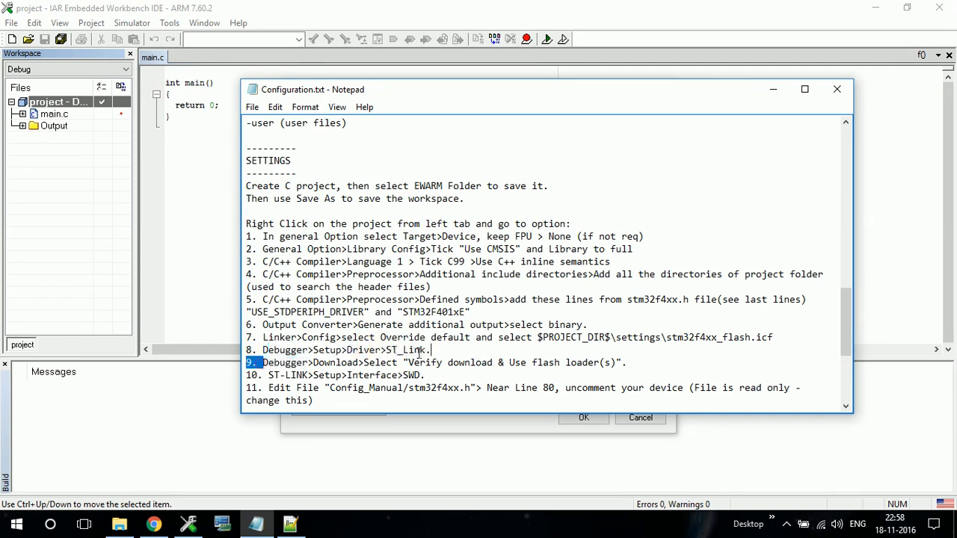
left_click(417, 431)
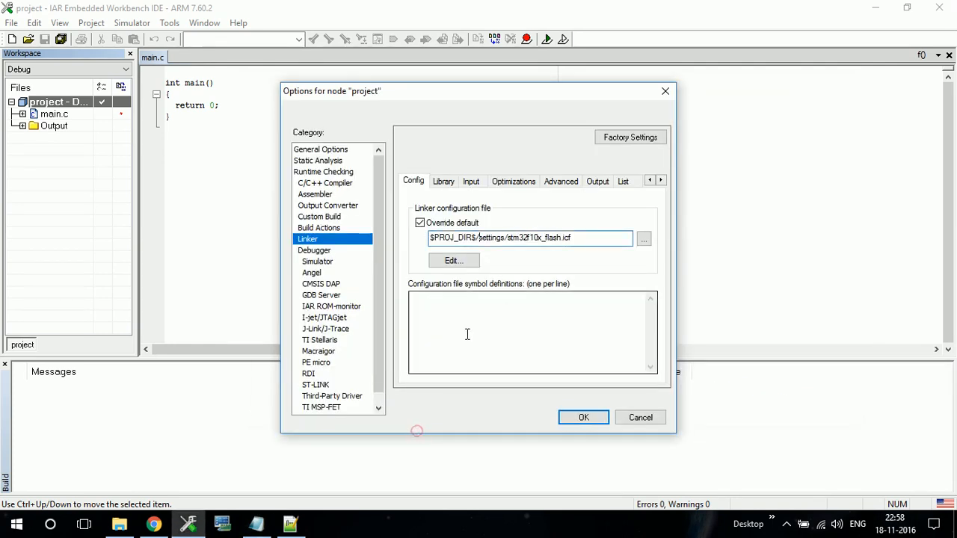
Step: Set the debugger driver to ST-LINK and enable Verify download and Use flash loader(s) in its download options
left_click(314, 250)
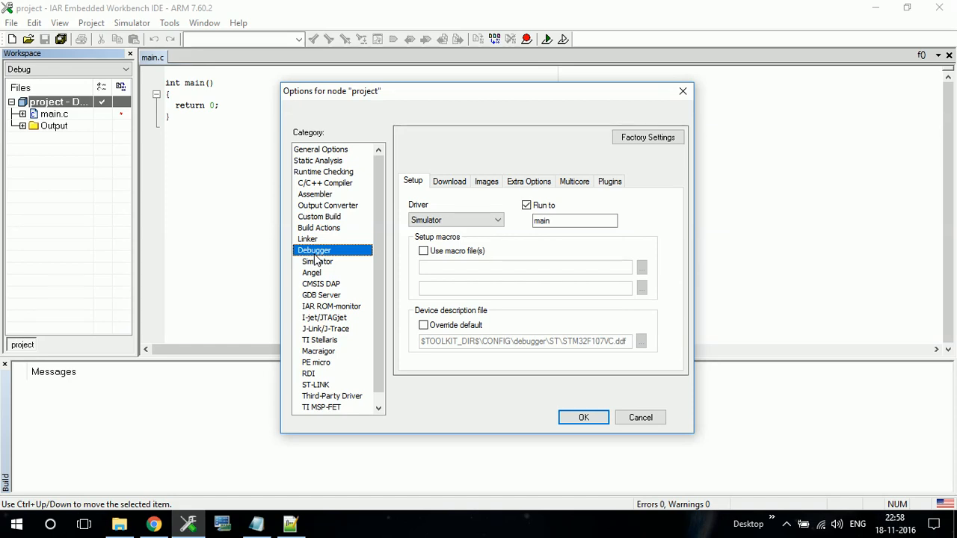
left_click(446, 223)
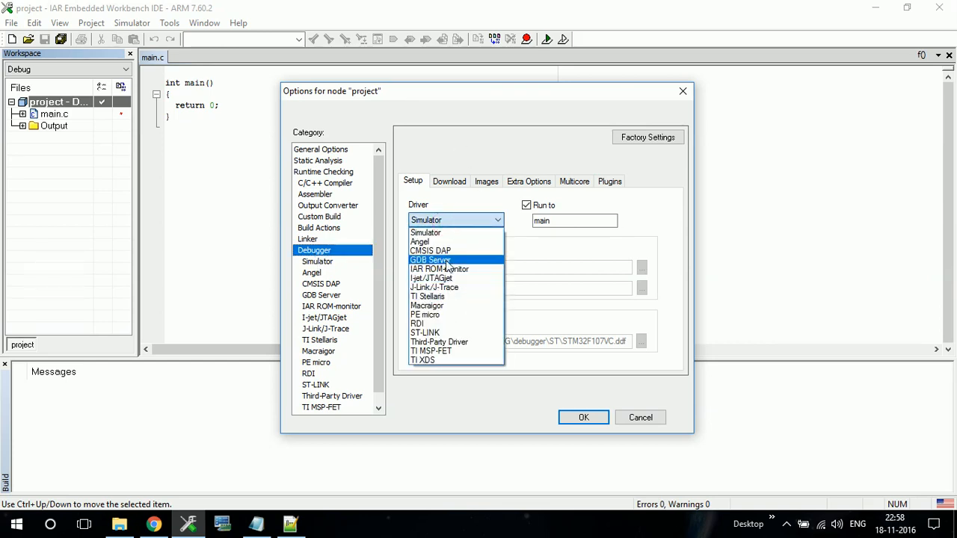
left_click(437, 340)
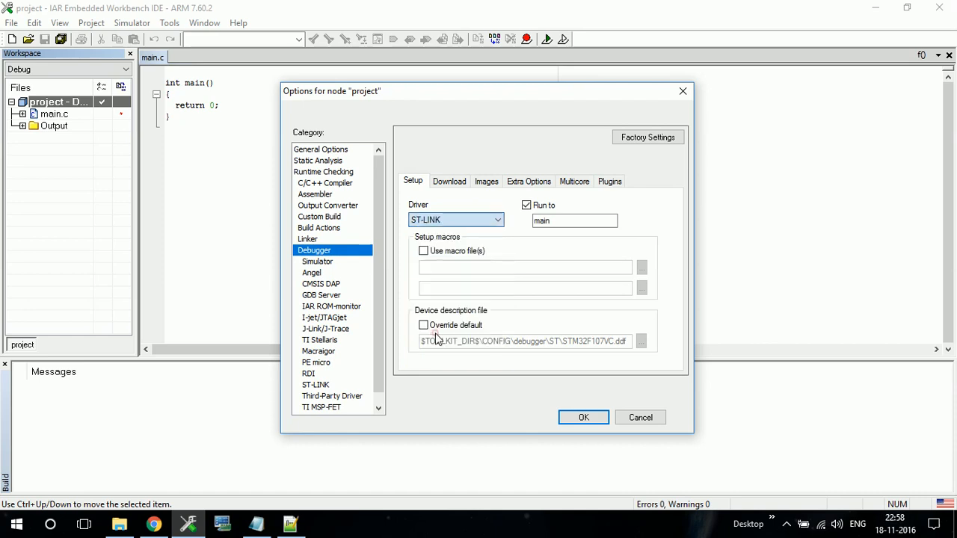
left_click(446, 183)
left_click(413, 204)
left_click(413, 234)
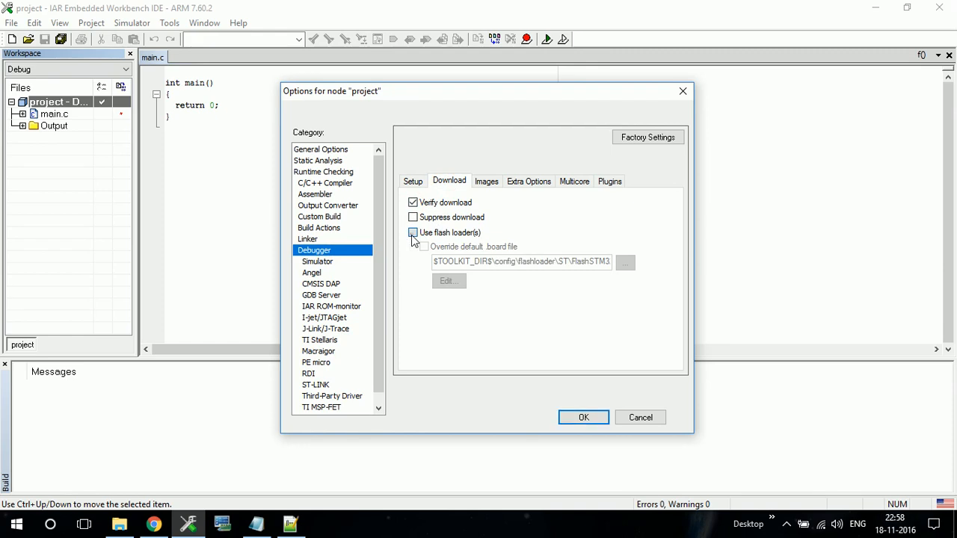
left_click(414, 186)
left_click(448, 181)
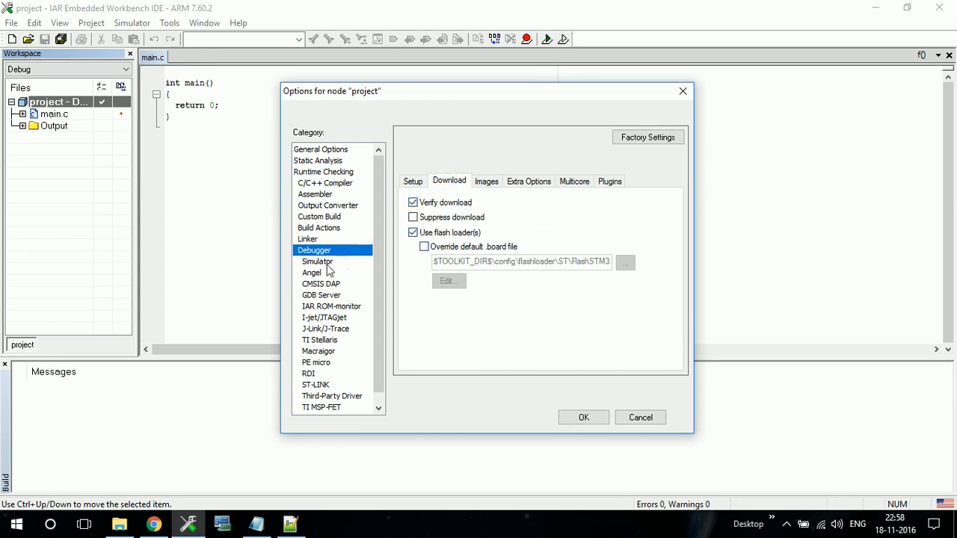
Step: Set the ST-LINK interface to SWD and keep its reset mode on Normal
left_click(317, 385)
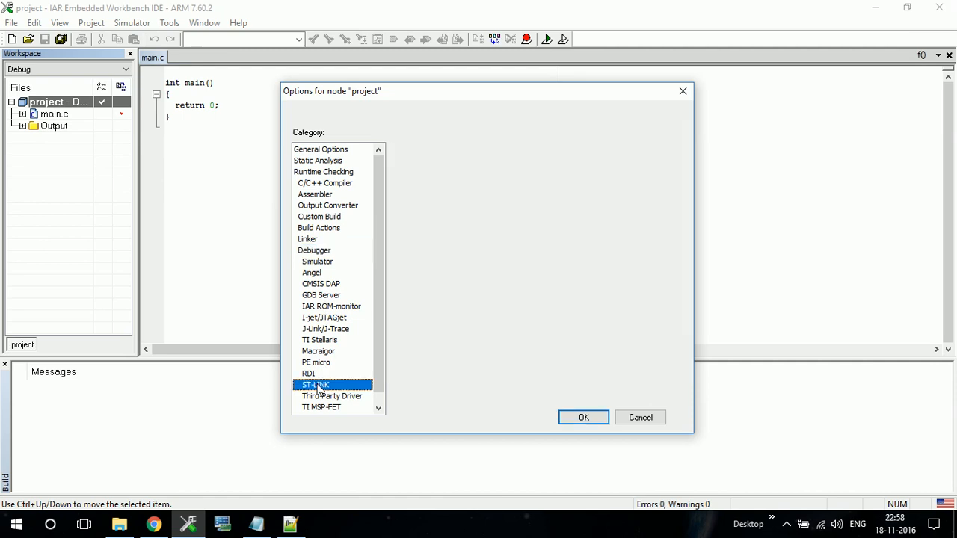
left_click(423, 331)
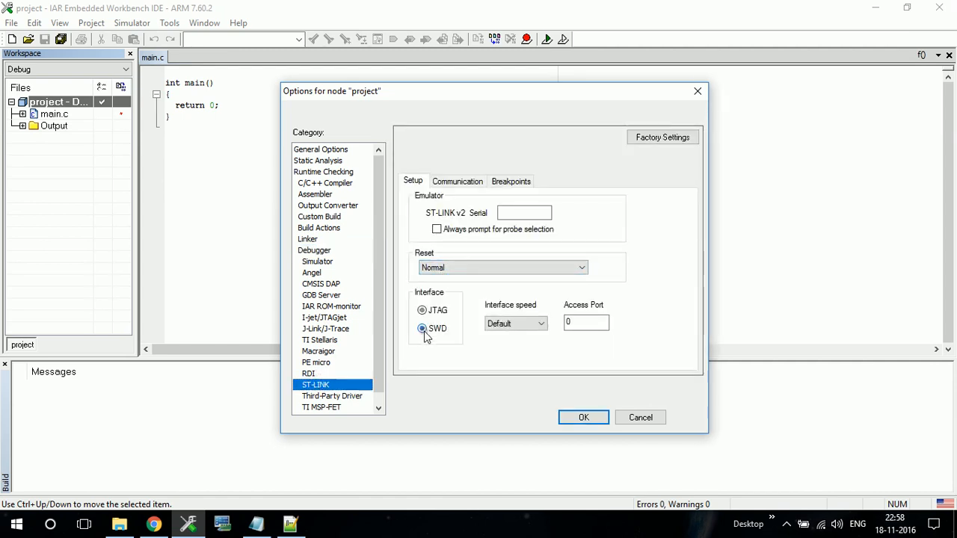
left_click(502, 269)
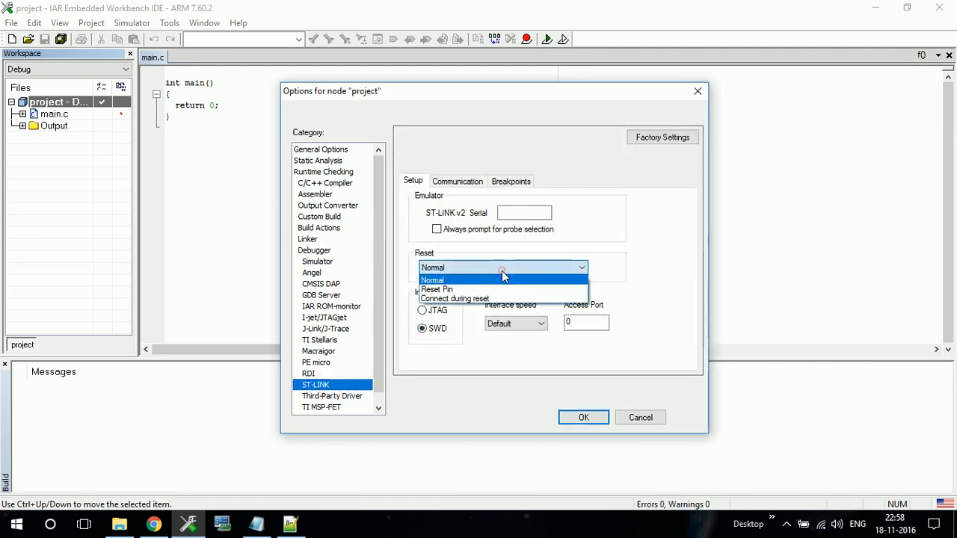
left_click(427, 282)
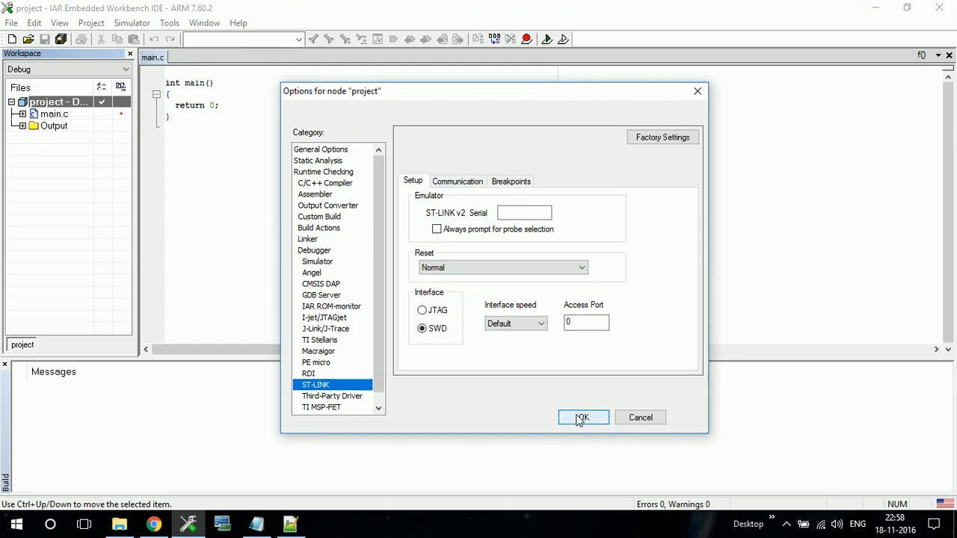
Step: Check the ST-LINK interface instruction in Configuration.txt, then return to IAR Embedded Workbench and apply the project options
left_click(256, 524)
scroll(431, 287, "down", 1)
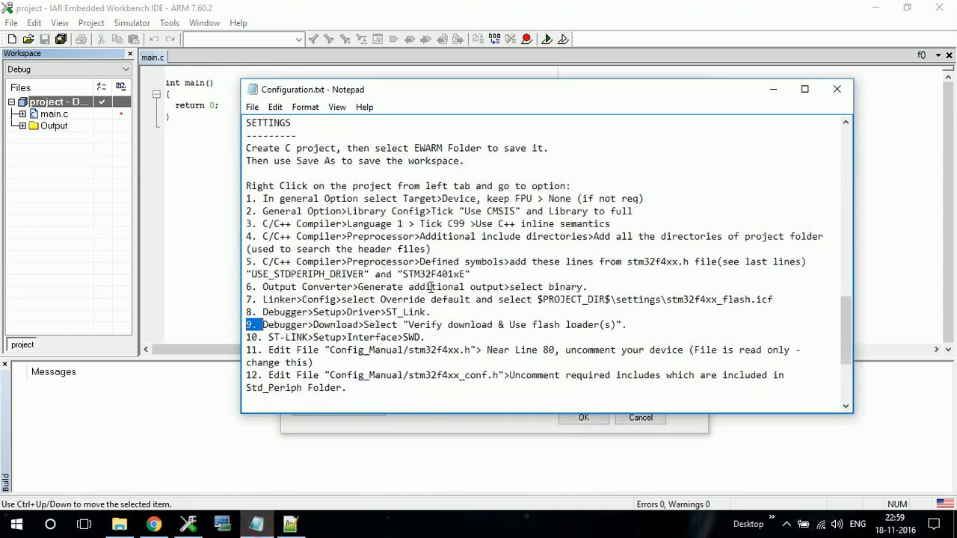
scroll(431, 287, "down", 1)
left_click_drag(426, 299, 246, 299)
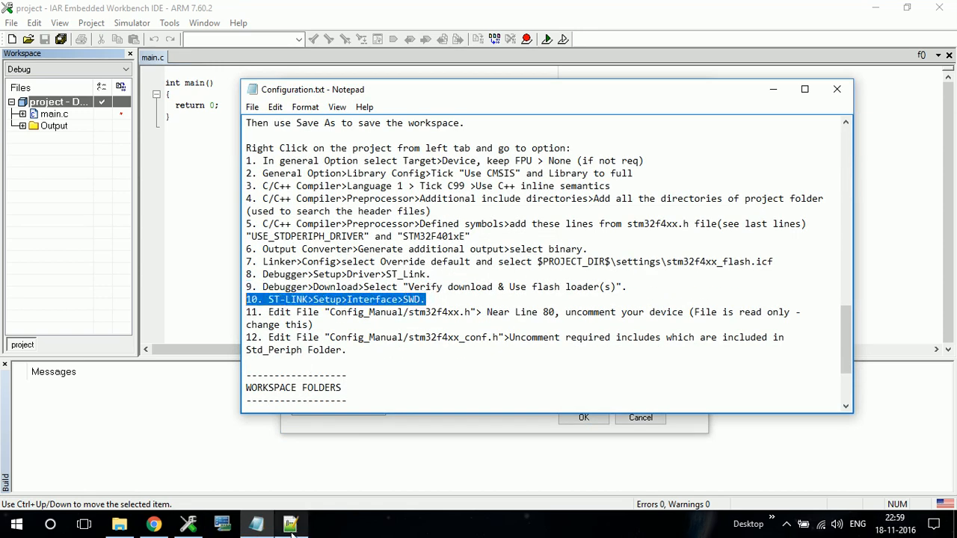
mouse_move(291, 527)
left_click(188, 523)
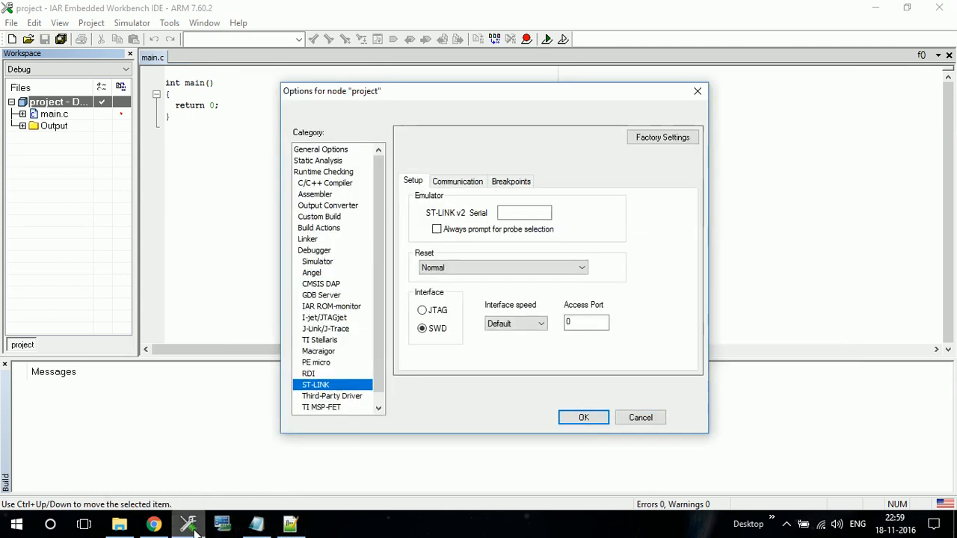
left_click(584, 417)
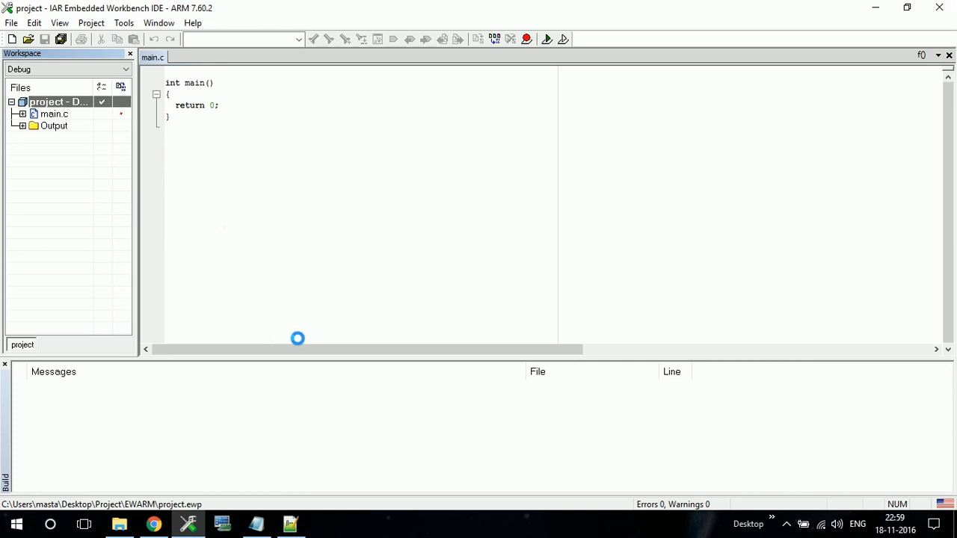
Step: Open stm32f10x.h from the Manual_Config folder in Notepad++, close system_stm32f10x.c and highlight the #define STM32F10X_CL text on line 73
left_click(118, 527)
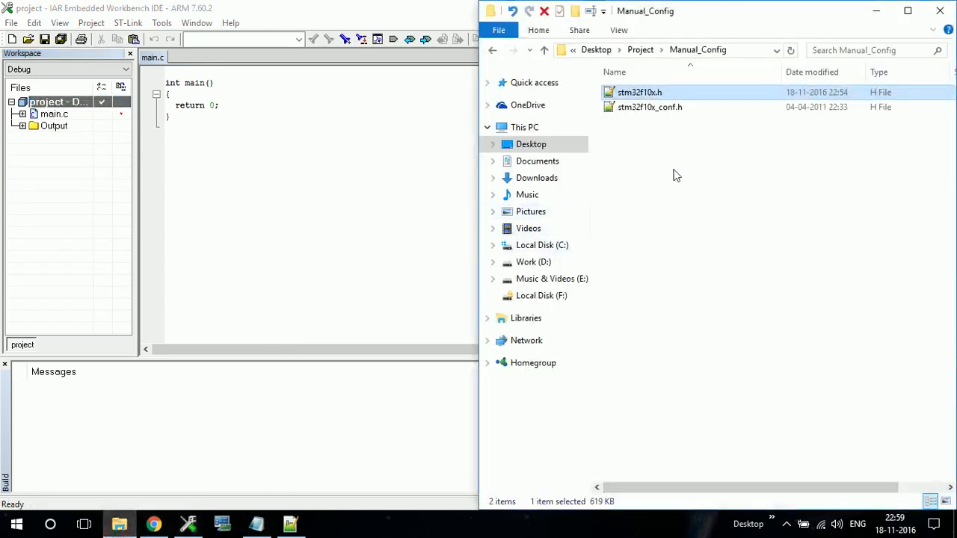
double_click(650, 99)
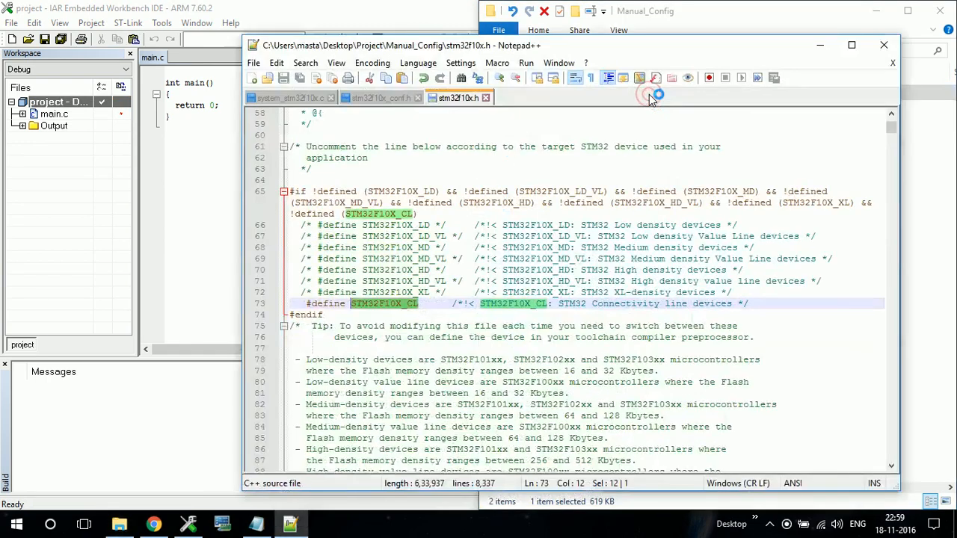
left_click(330, 98)
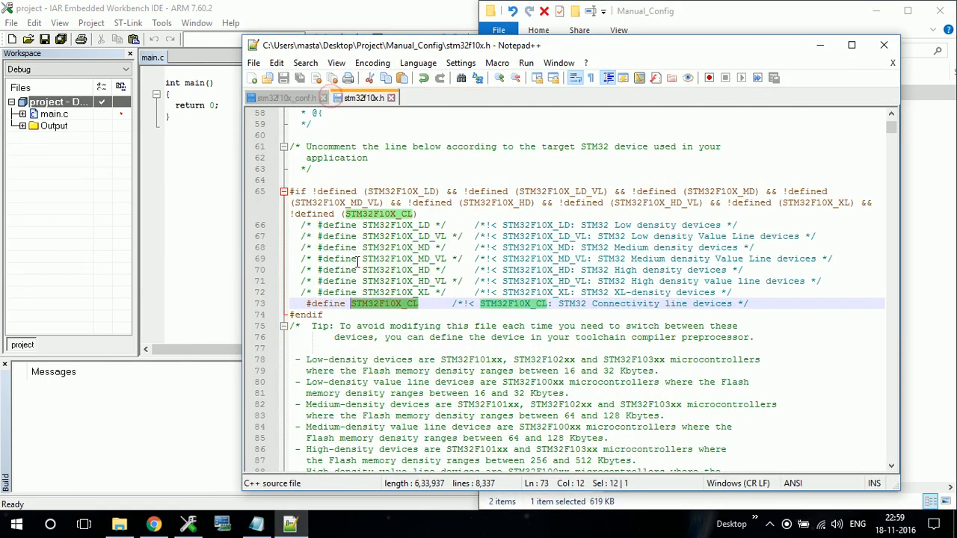
left_click(306, 303)
left_click_drag(305, 302, 423, 302)
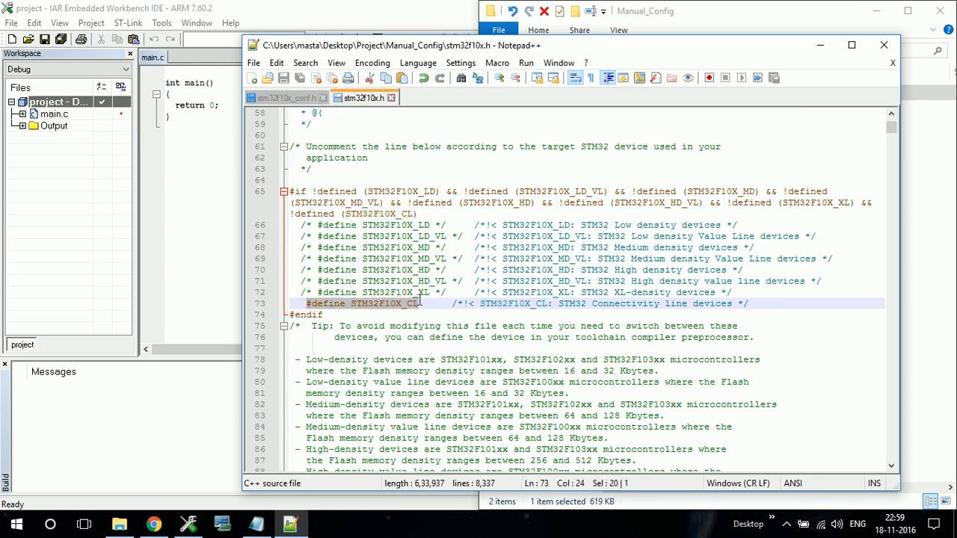
Step: Switch to Chrome, search Google for stm32f1 in a new tab and open the STM32F1 Series page on st.com
left_click(381, 314)
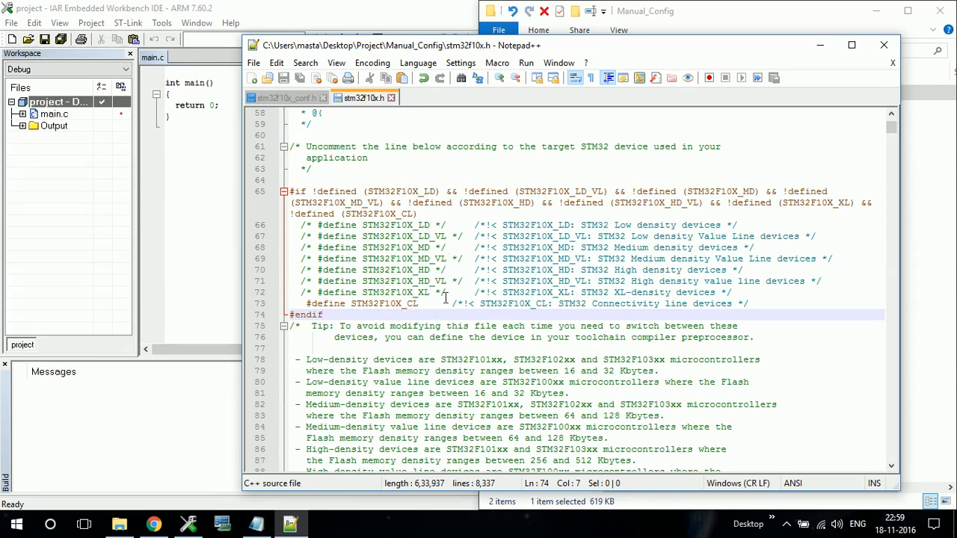
left_click(154, 524)
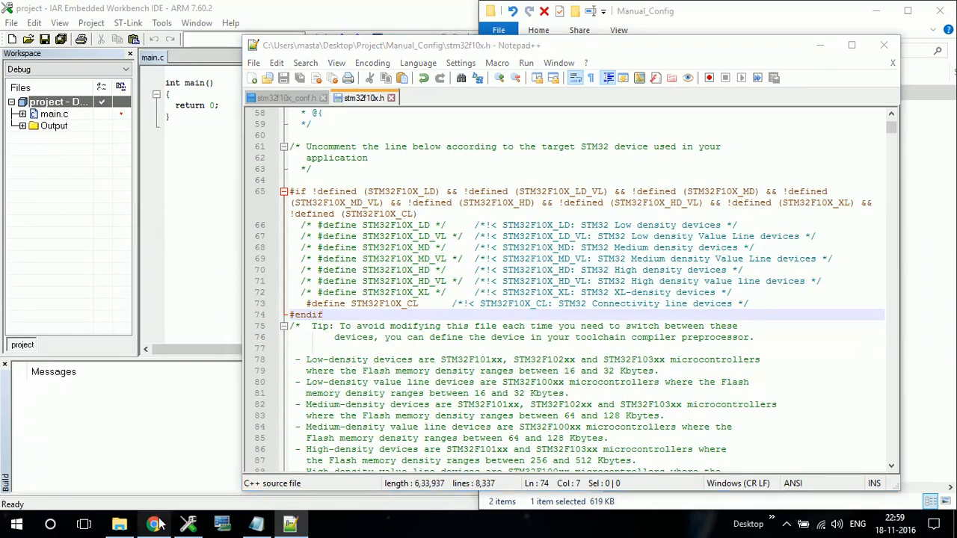
left_click(426, 16)
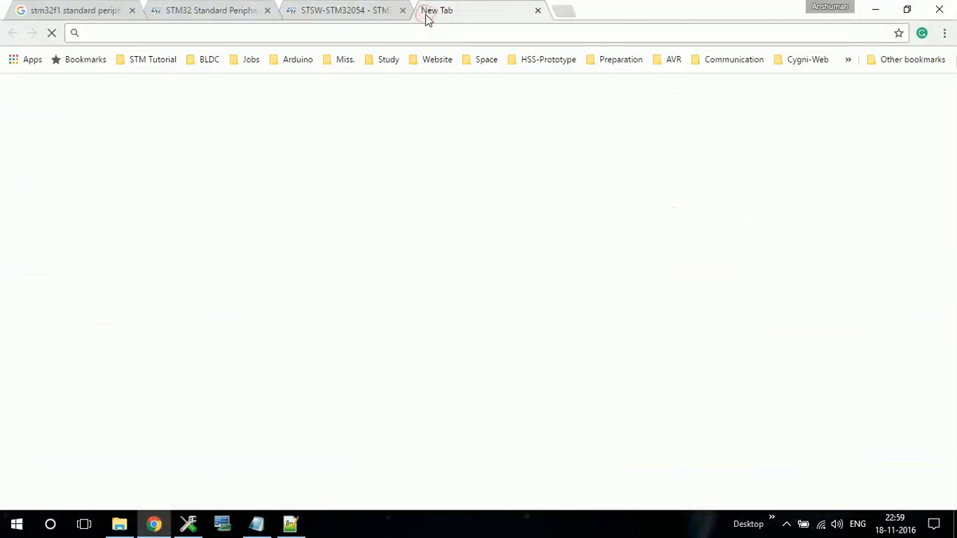
type("st m")
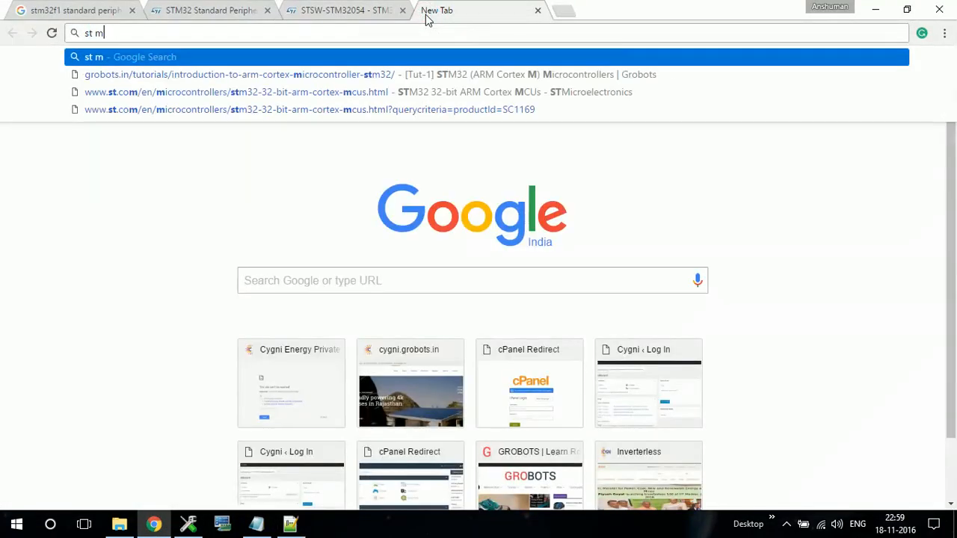
key("BackSpace")
key("BackSpace")
type("m32")
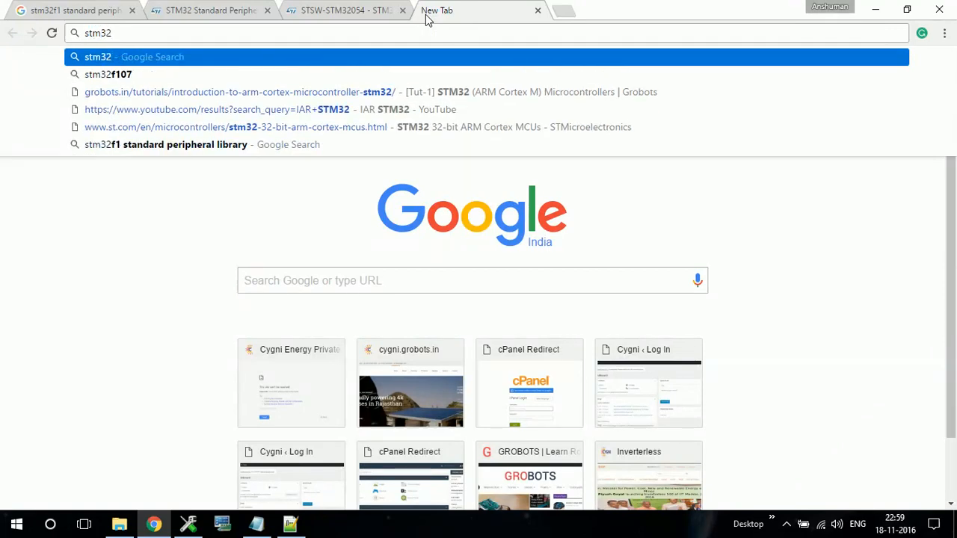
type("f1")
key("Delete")
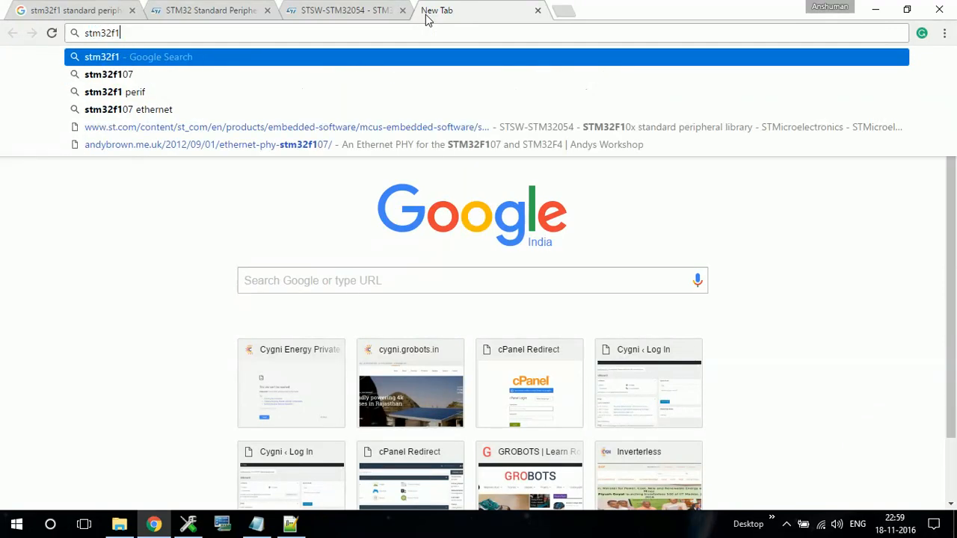
key("Return")
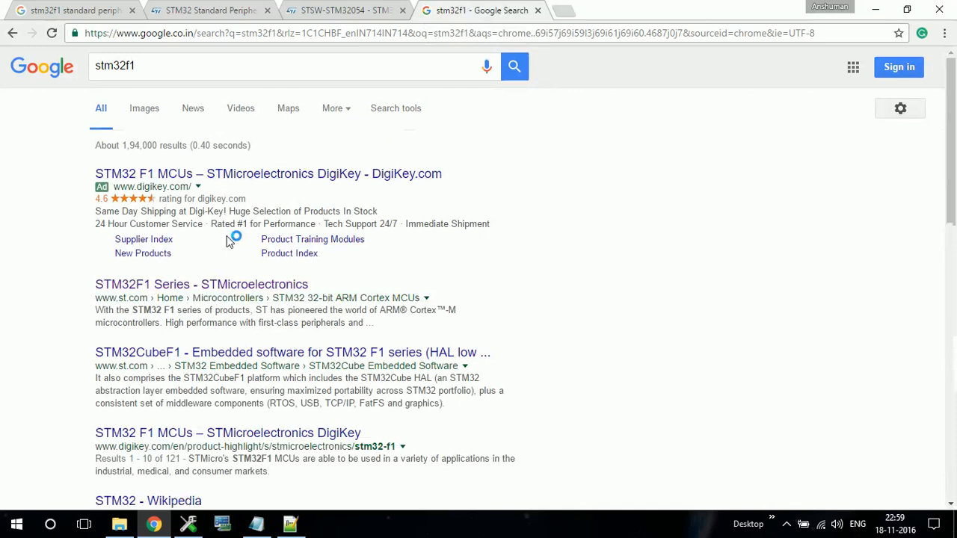
left_click(222, 283)
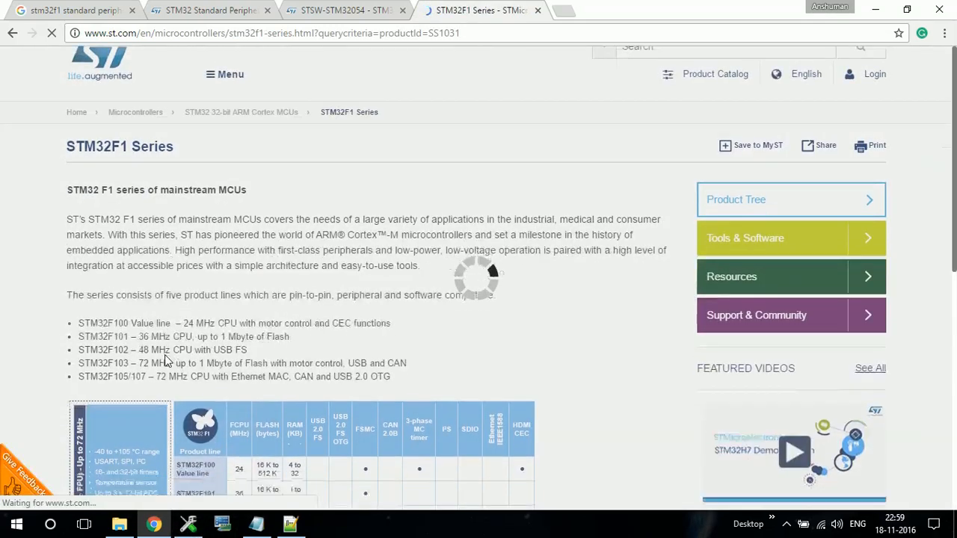
Step: Examine the STM32F1 product line descriptions and comparison table, close the page and return to Notepad++
scroll(165, 354, "down", 2)
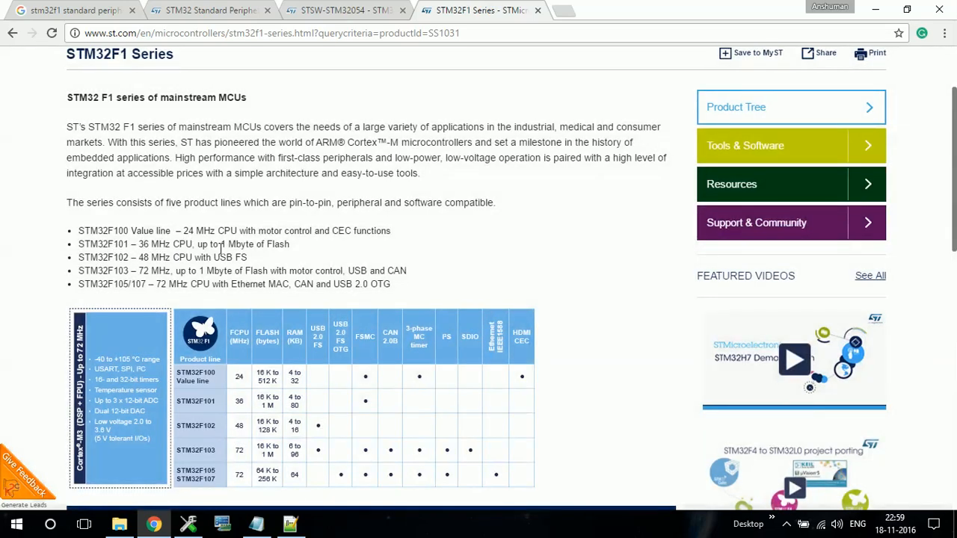
double_click(87, 245)
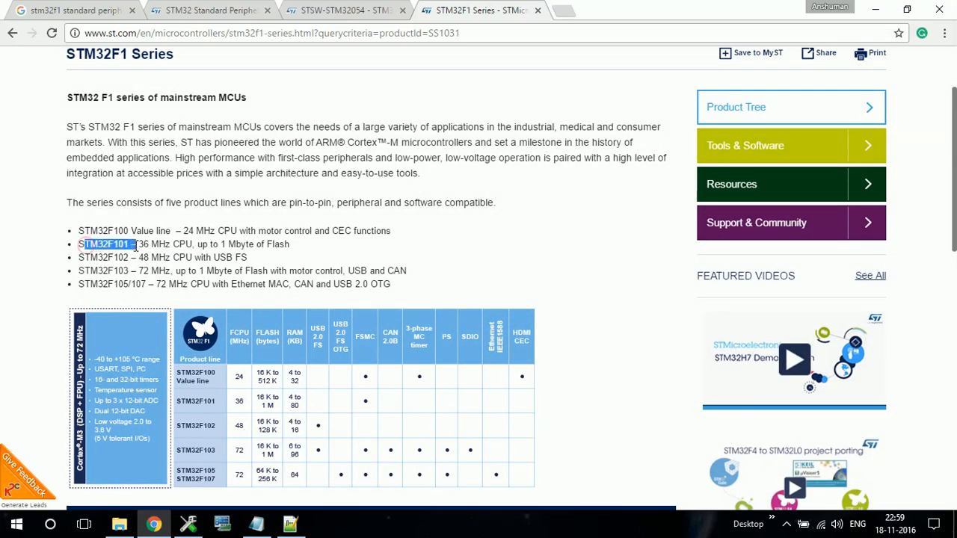
left_click_drag(142, 245, 275, 249)
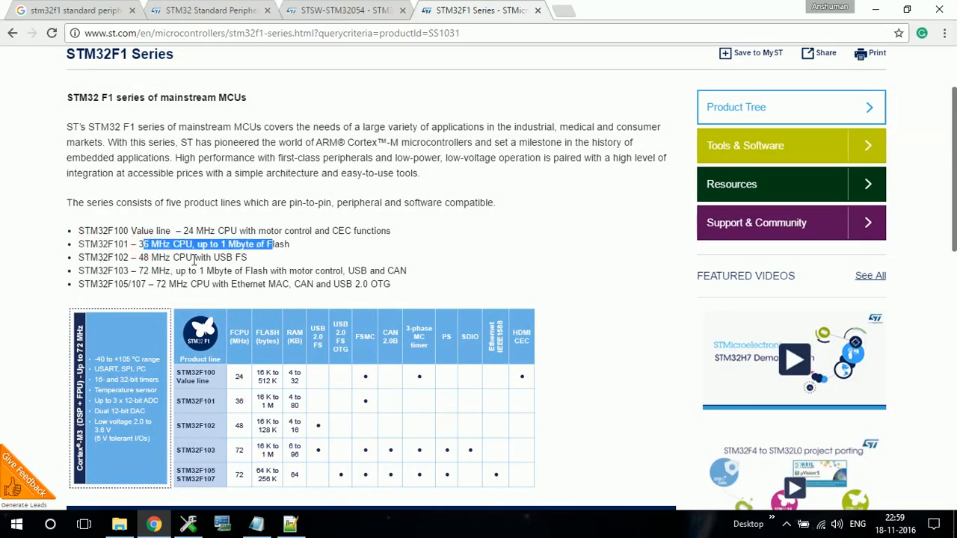
scroll(282, 258, "down", 4)
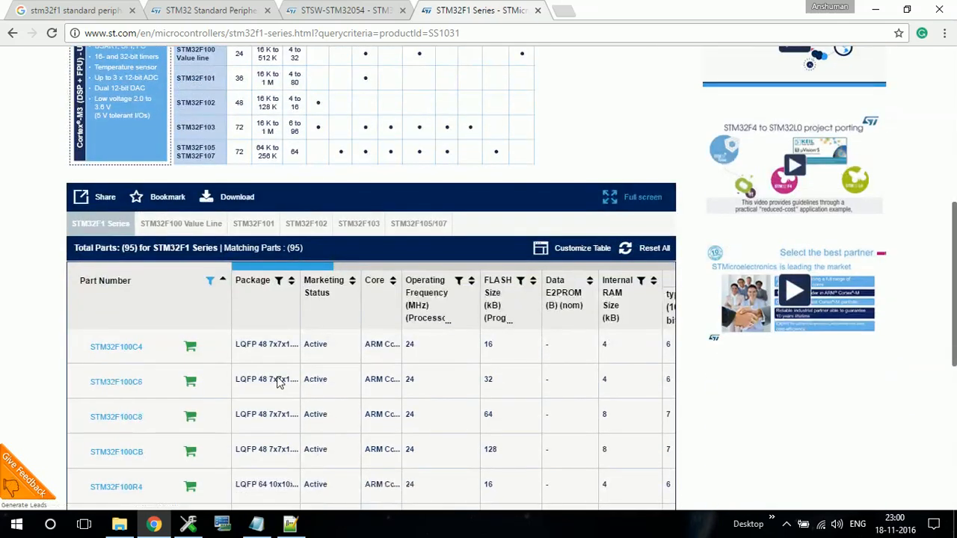
scroll(322, 162, "up", 3)
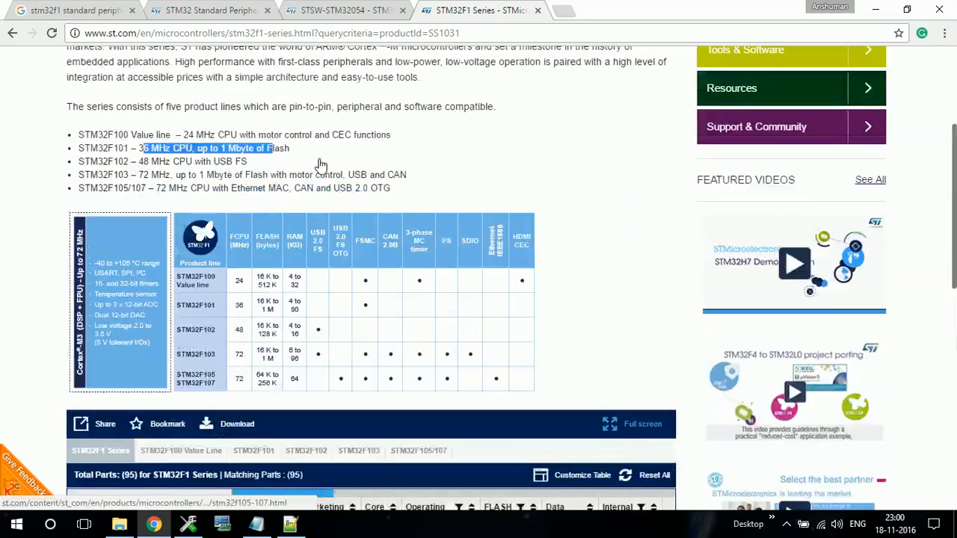
left_click(272, 166)
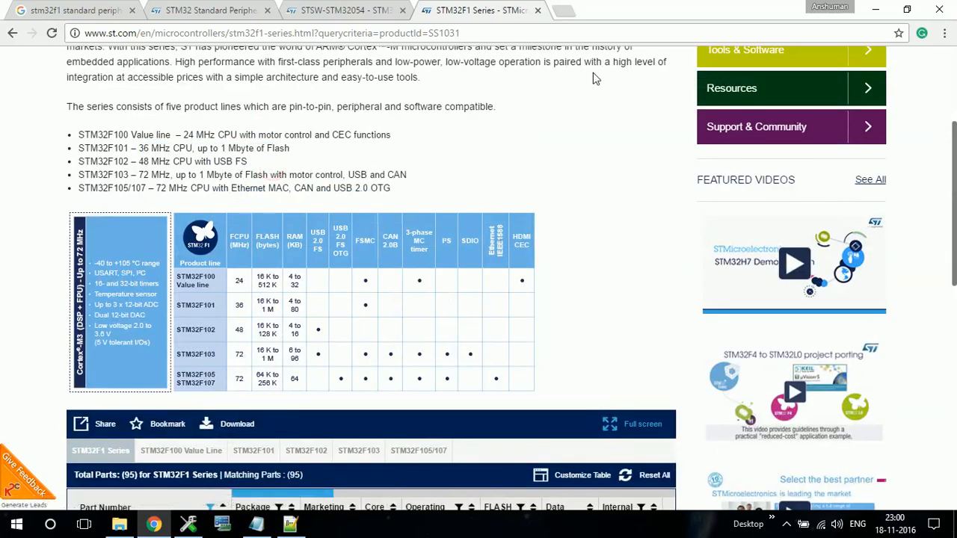
scroll(410, 145, "up", 2)
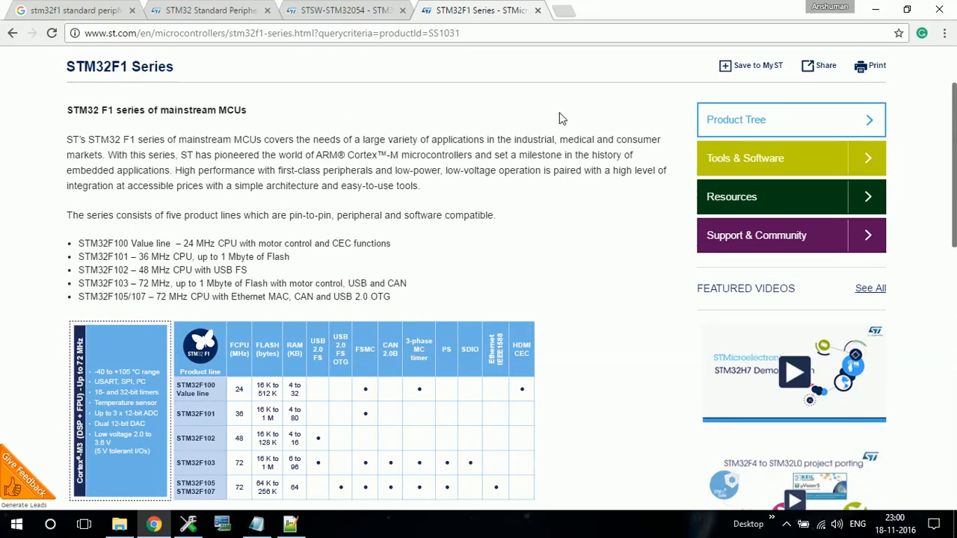
left_click(538, 9)
left_click(873, 9)
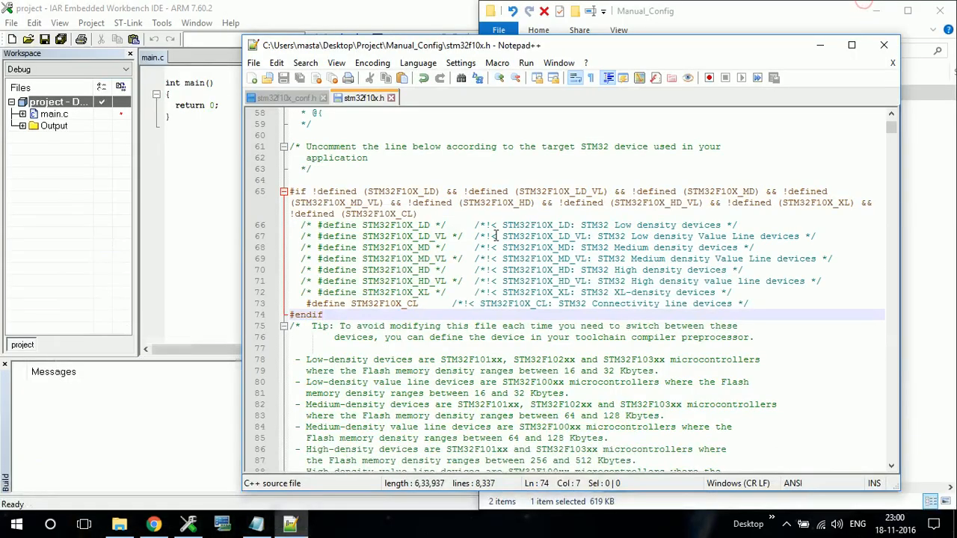
Step: Review the USE_STDPERIPH_DRIVER and HSE_VALUE sections of stm32f10x.h and close the file
scroll(428, 326, "down", 20)
scroll(428, 325, "up", 15)
scroll(427, 326, "up", 5)
left_click(428, 326)
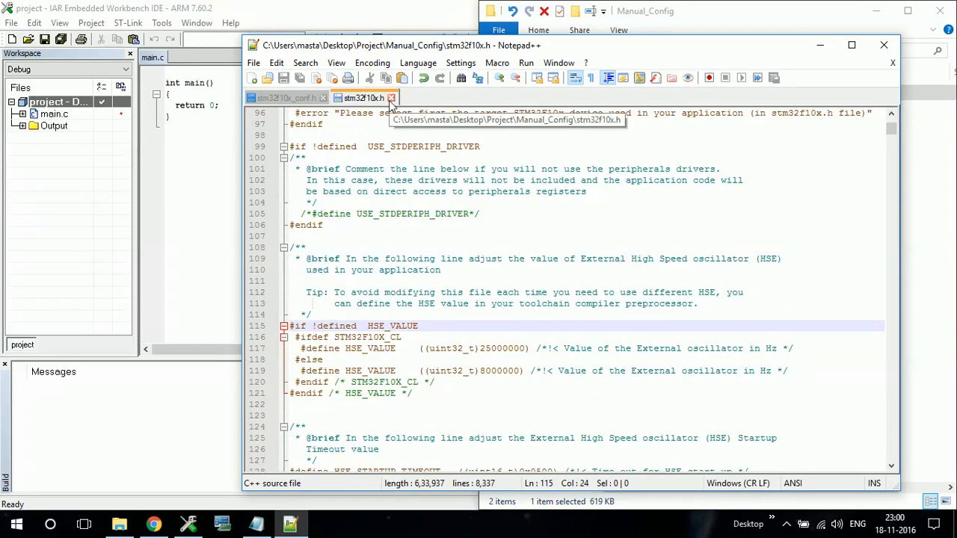
left_click(396, 192)
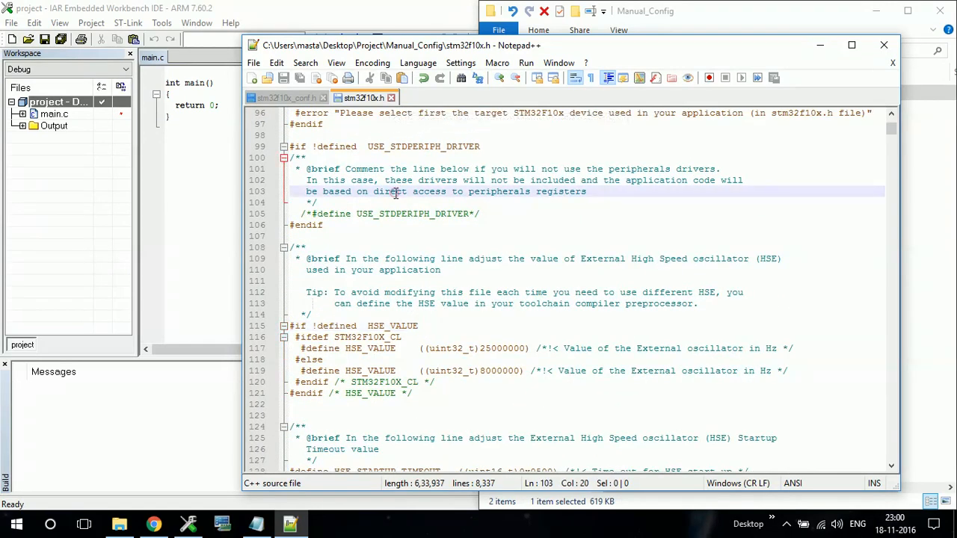
right_click(387, 137)
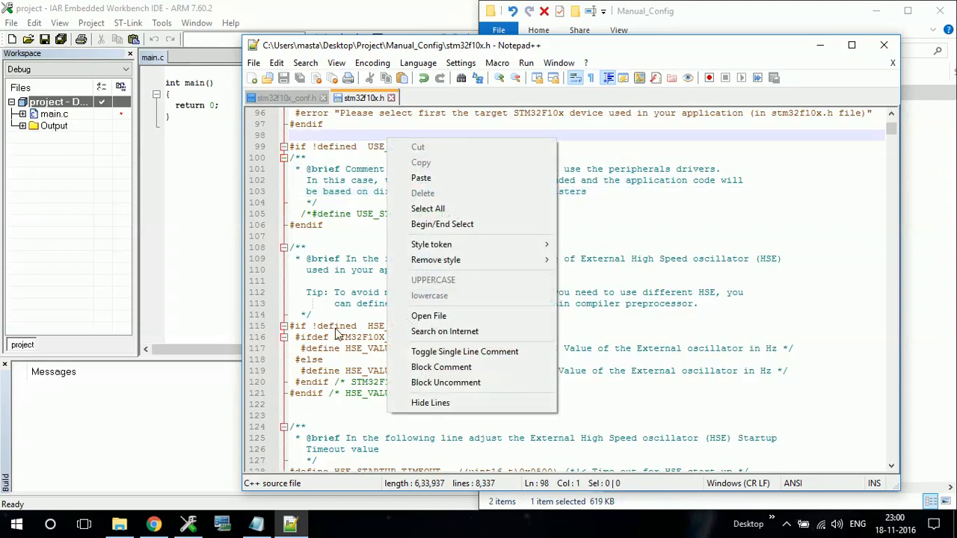
left_click(337, 326)
left_click(391, 98)
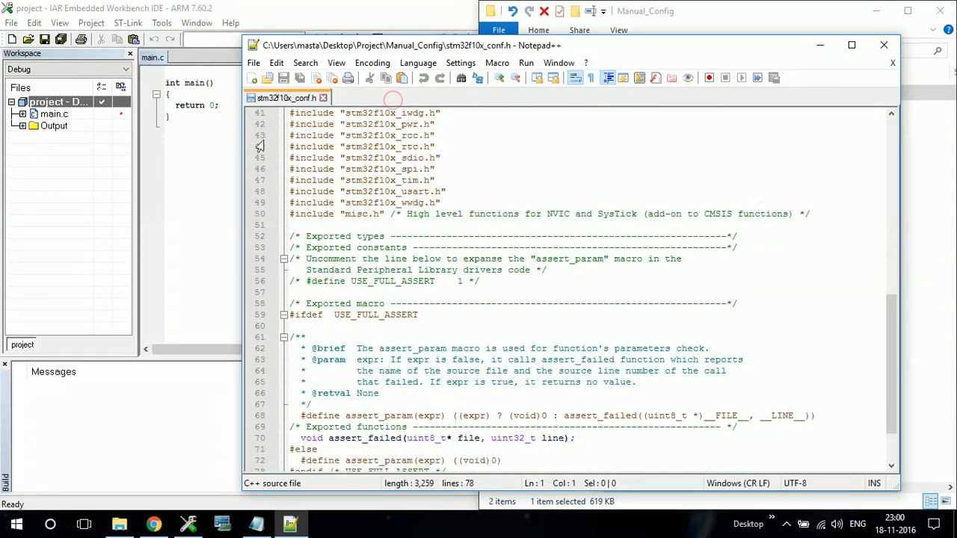
Step: Examine the header comments and the list of peripheral #include lines in stm32f10x_conf.h
scroll(353, 207, "up", 5)
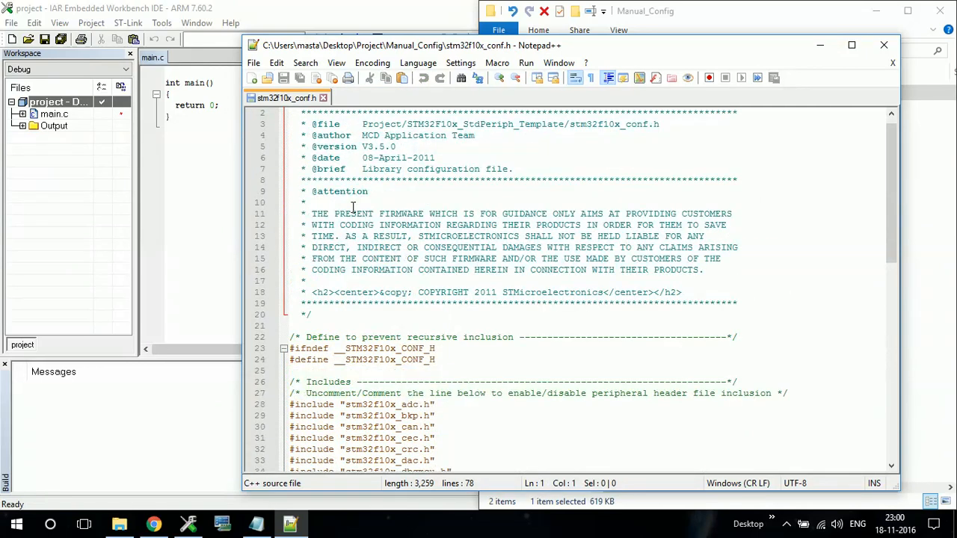
scroll(353, 207, "down", 3)
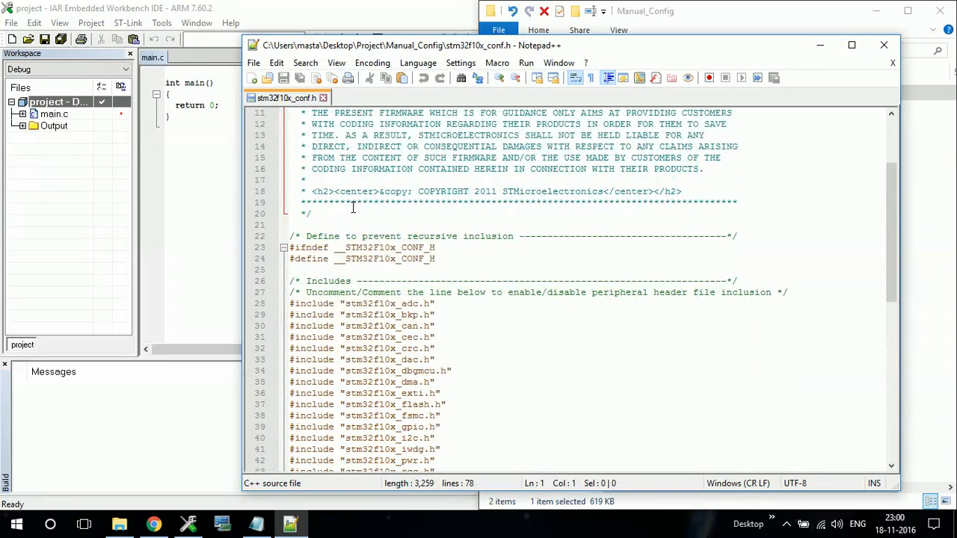
scroll(353, 207, "up", 3)
scroll(353, 207, "down", 7)
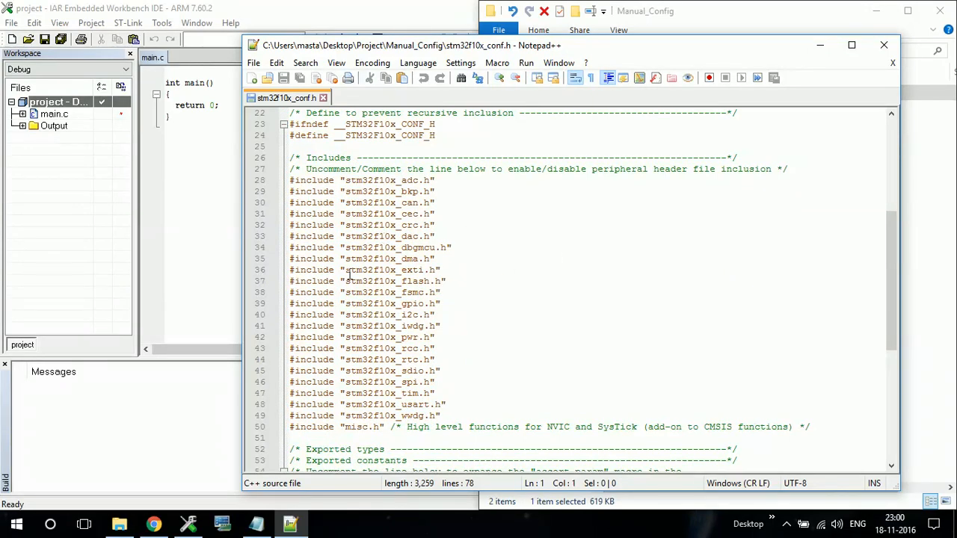
left_click_drag(288, 181, 481, 404)
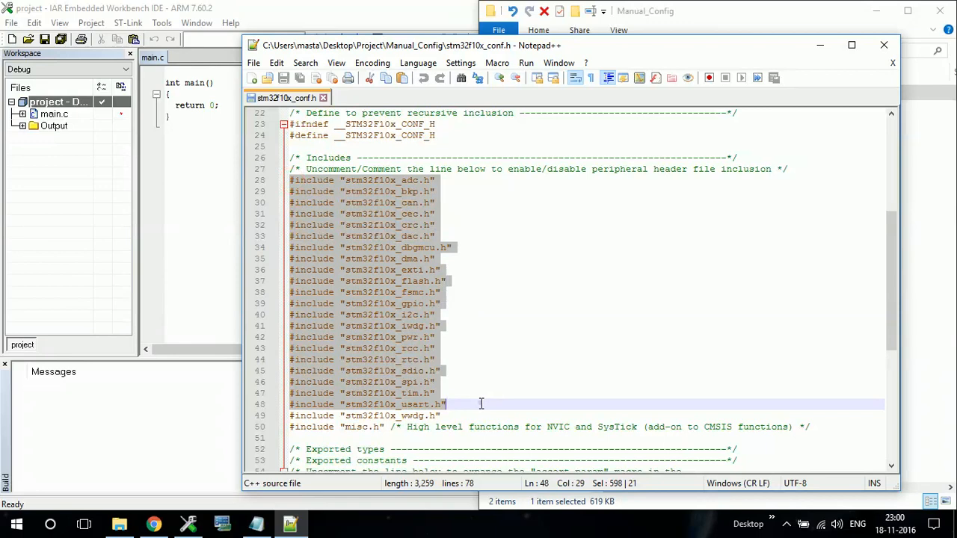
left_click(508, 318)
scroll(507, 317, "up", 7)
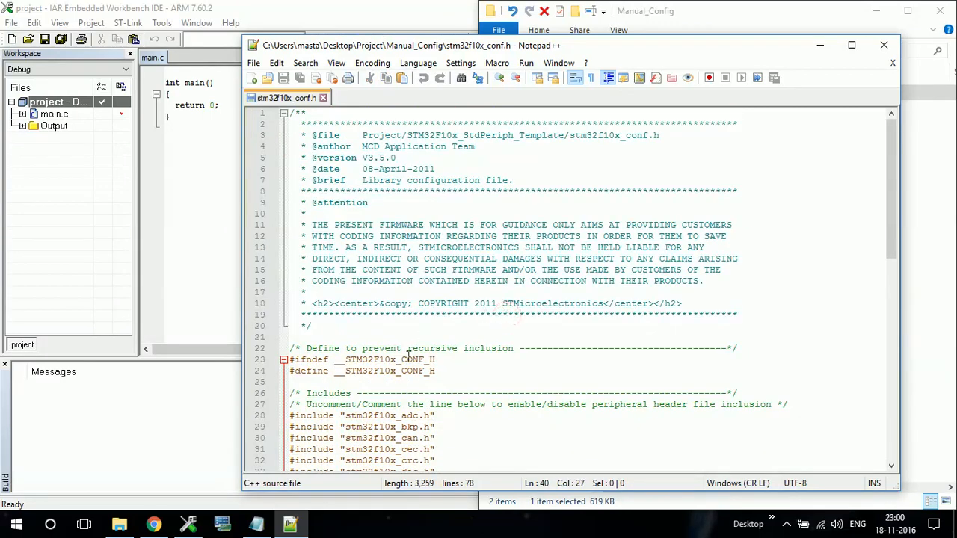
scroll(423, 334, "down", 6)
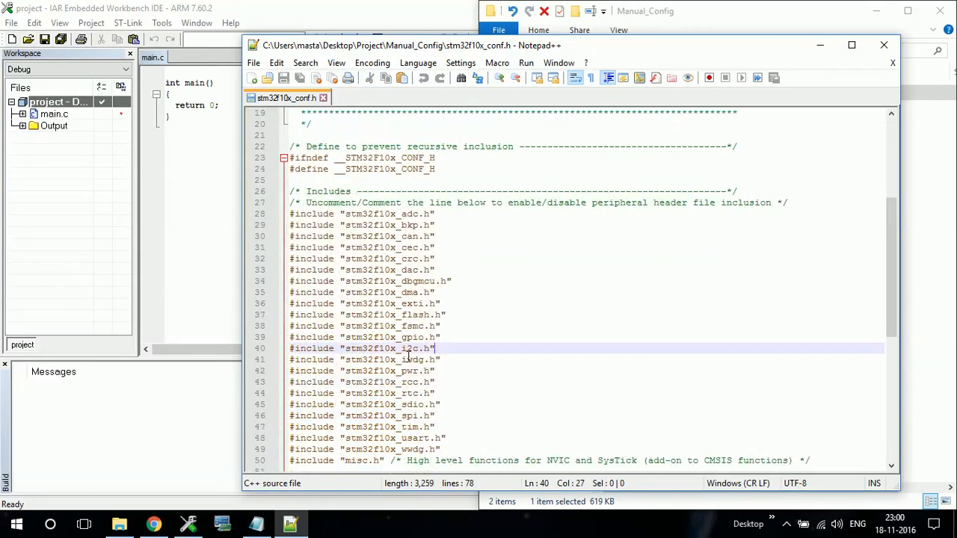
Step: Comment out the #include lines from stm32f10x_adc.h to misc.h with /* and */, putting the NVIC comment on its own line below blank lines
left_click(786, 205)
key("Return")
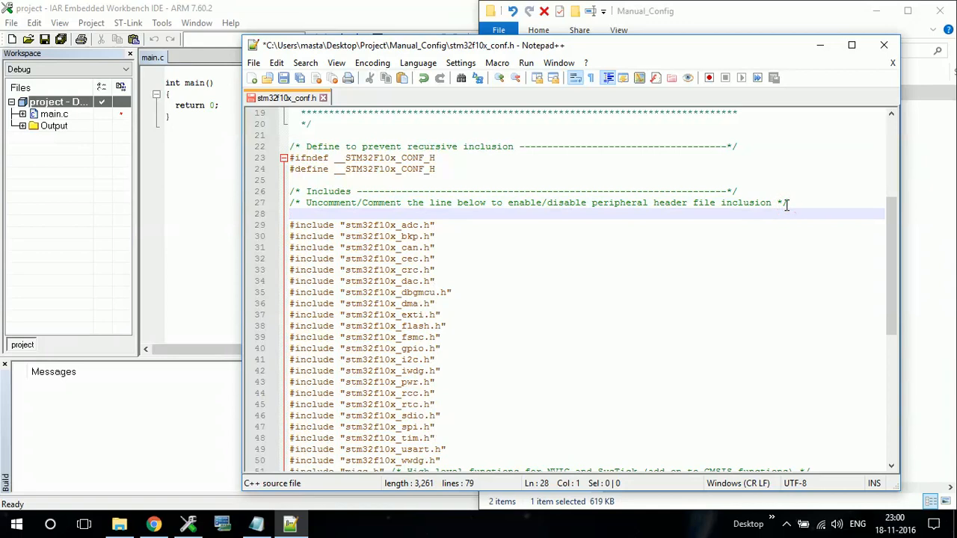
type("/*")
scroll(651, 308, "down", 7)
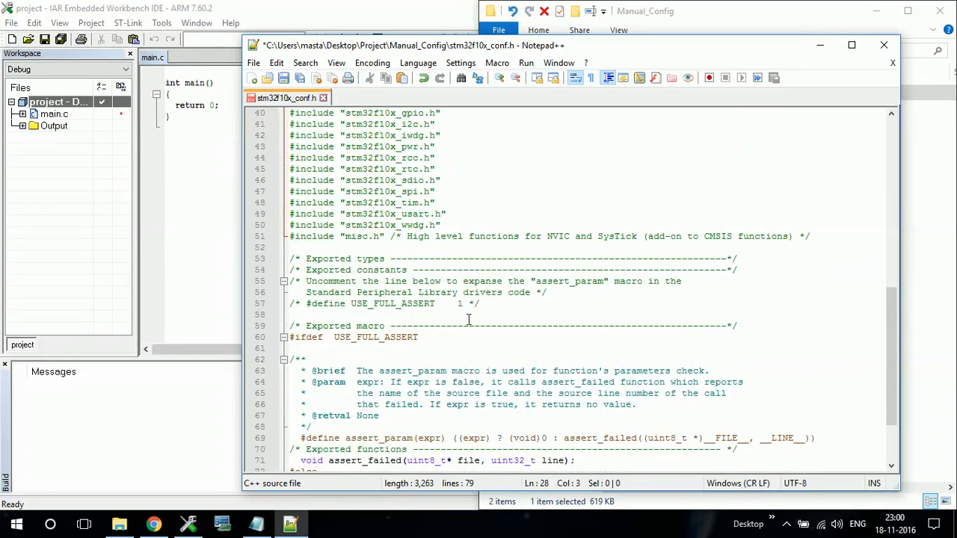
left_click(393, 236)
key("Return")
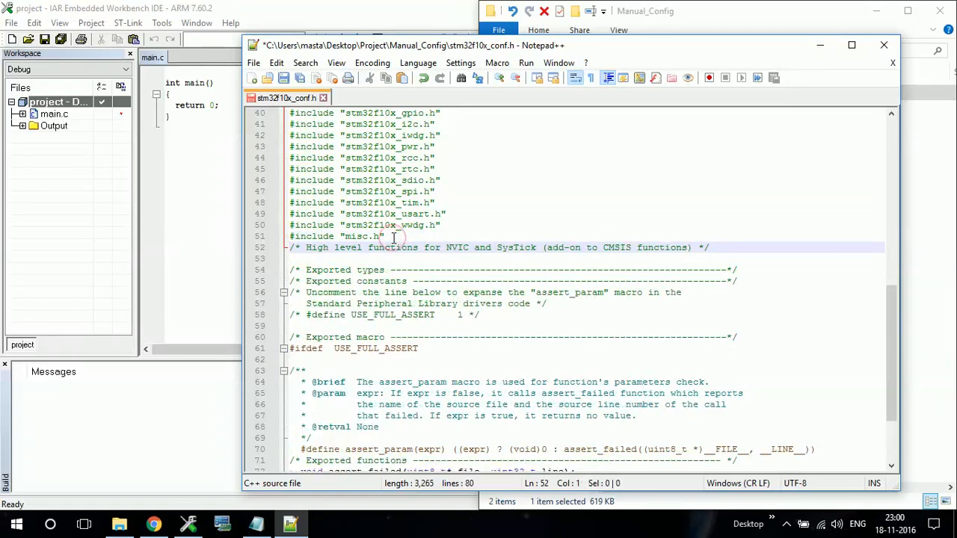
key("Return")
key("Up")
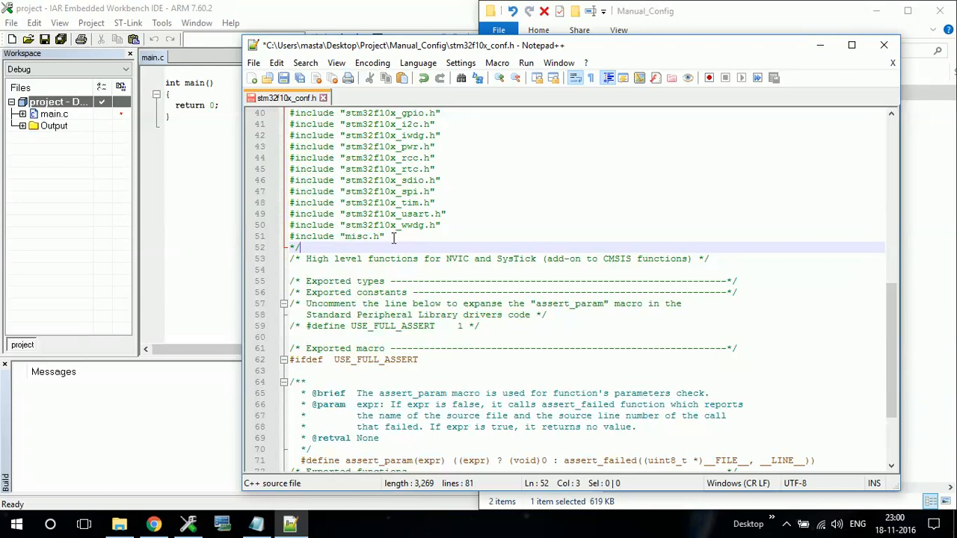
type("*/")
key("Return")
key("Return")
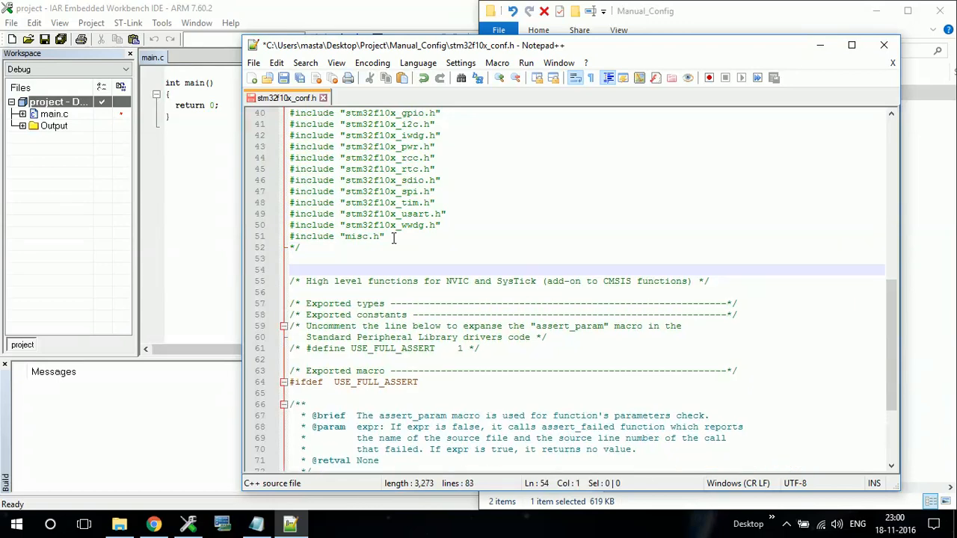
Step: Move the #include "stm32f10x_gpio.h" line out of the commented-out block to the line directly below it
scroll(389, 236, "up", 4)
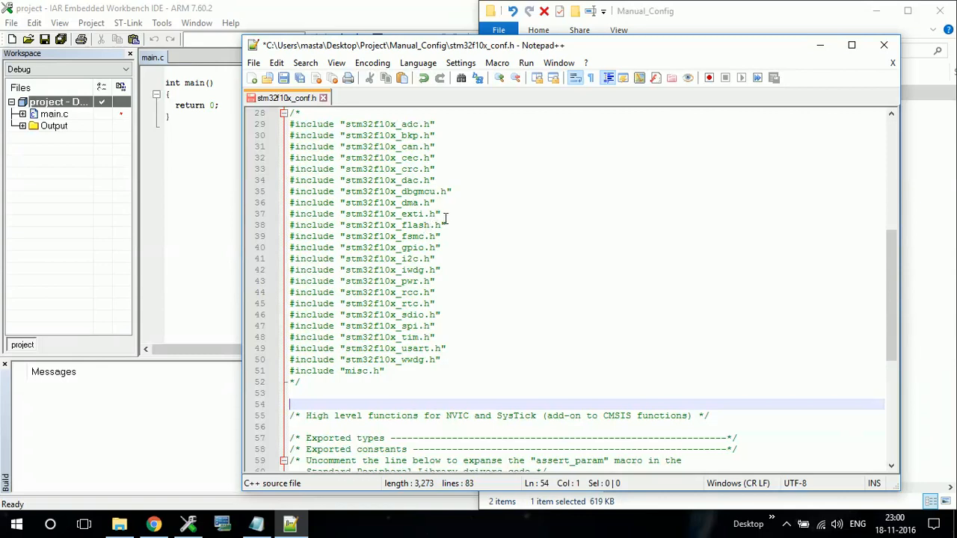
left_click(445, 246)
key("shift+Home")
key("ctrl+c")
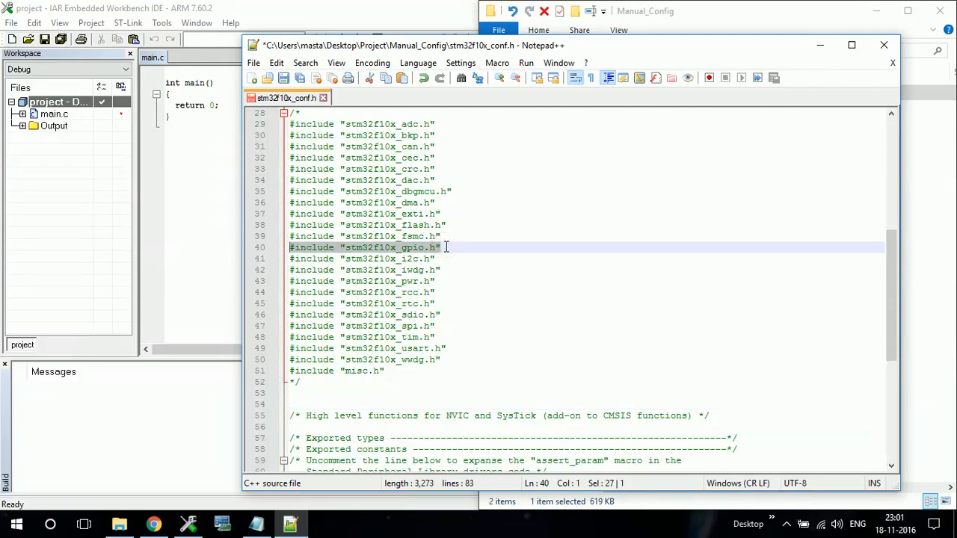
key("BackSpace")
left_click(313, 395)
key("ctrl+v")
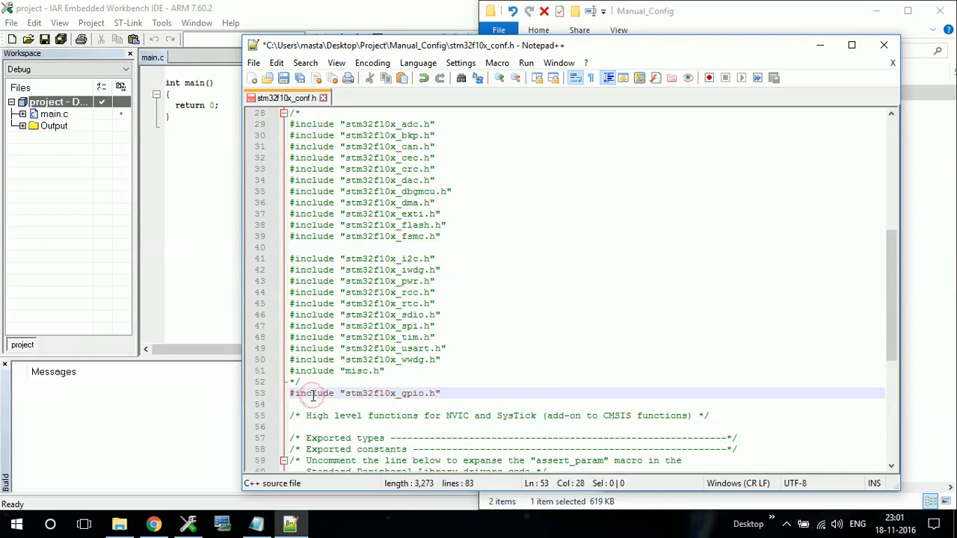
Step: Move the #include "stm32f10x_rcc.h" line out of the commented-out block to directly below the gpio include, followed by a new line
left_click(440, 294)
key("shift+Home")
key("ctrl+c")
key("BackSpace")
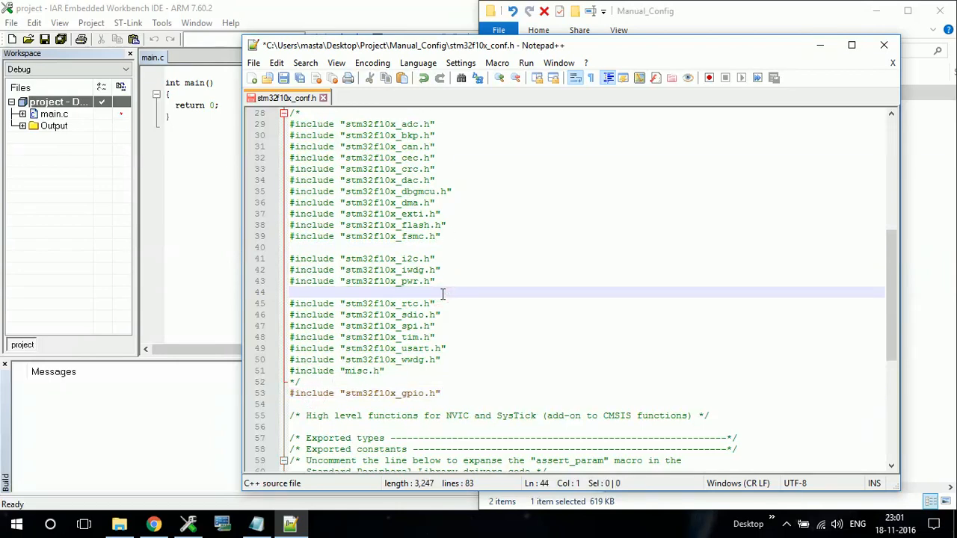
left_click(360, 405)
key("ctrl+v")
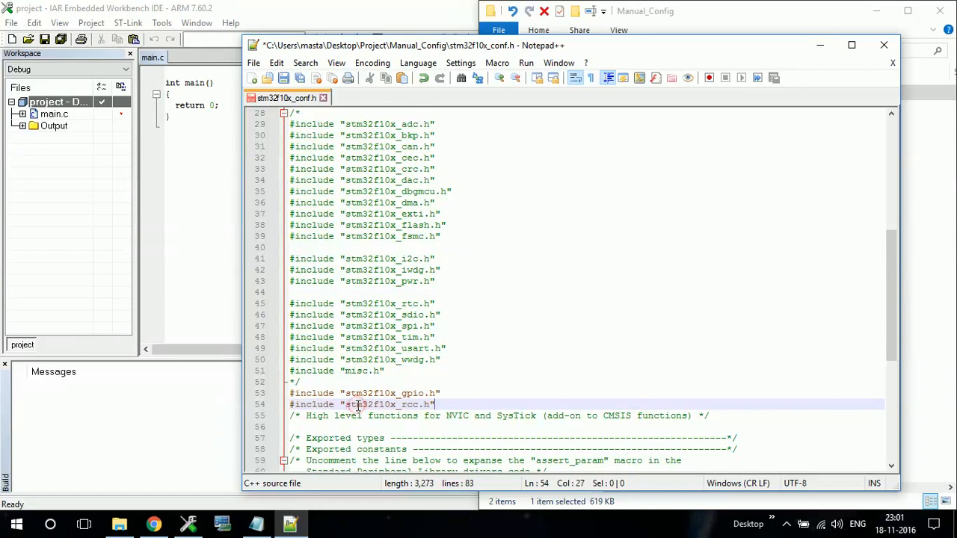
key("Return")
Step: Move the #include "misc.h" line out of the comment block to directly below the rcc include and save stm32f10x_conf.h
left_click(394, 374)
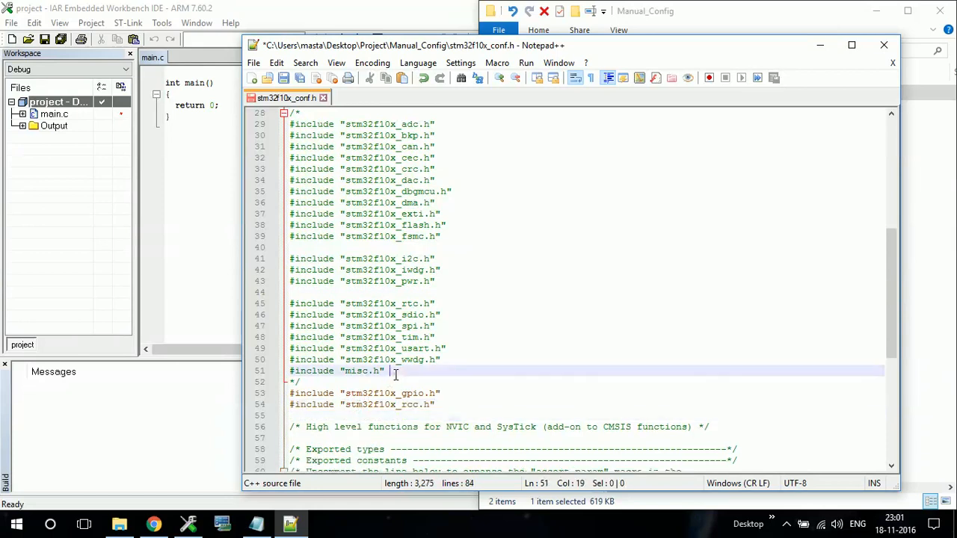
key("shift+Home")
key("ctrl+c")
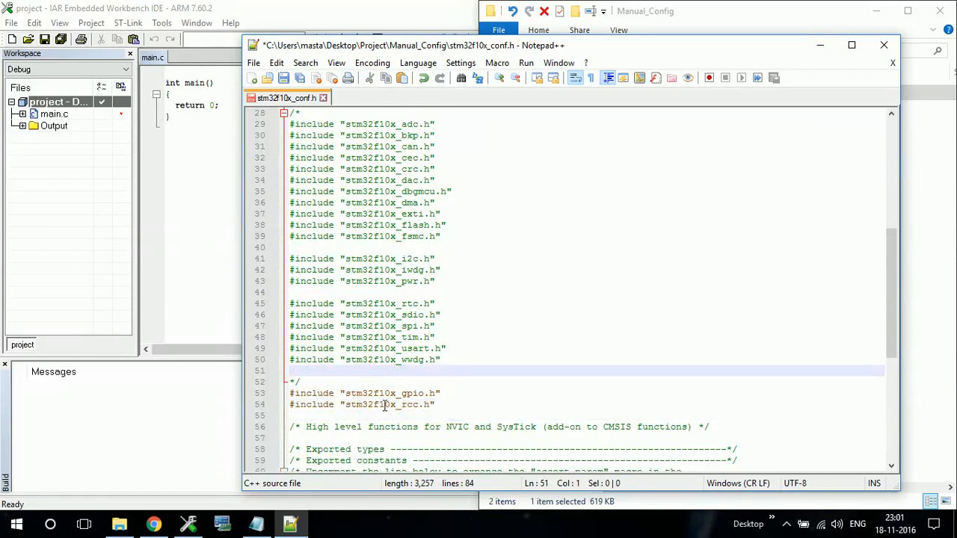
left_click(372, 422)
left_click(373, 416)
key("ctrl+v")
key("ctrl+s")
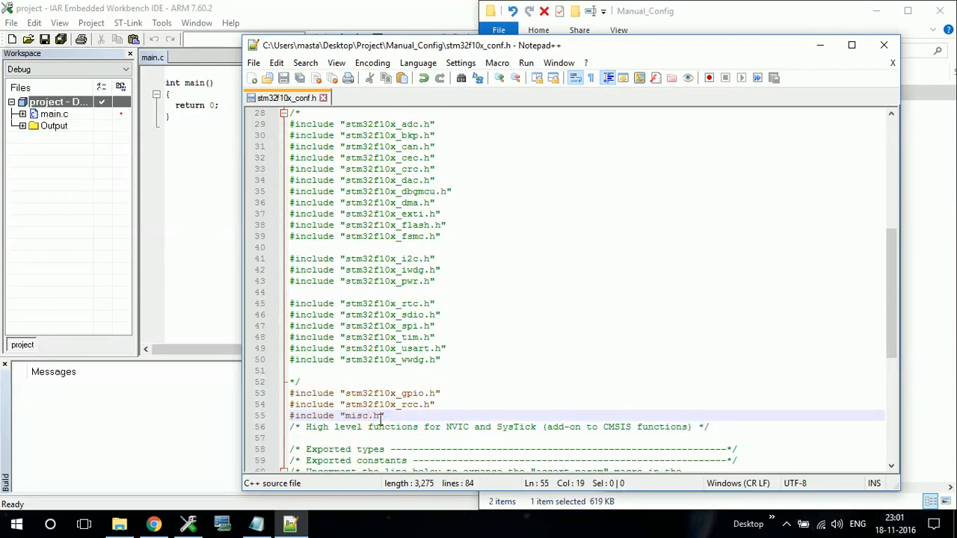
Step: Close stm32f10x_conf.h and Notepad++, and consult the WORKSPACE FOLDERS section of Configuration.txt
left_click(257, 524)
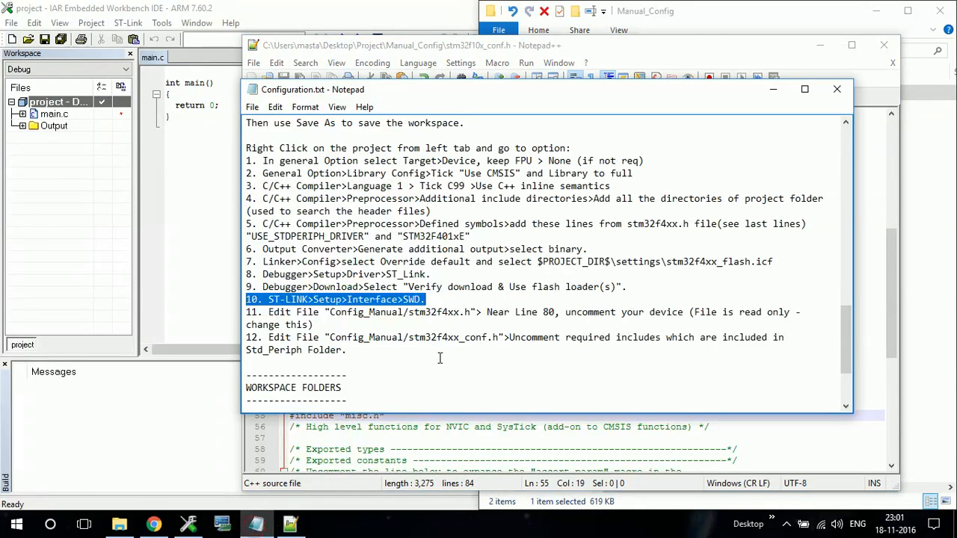
left_click(387, 441)
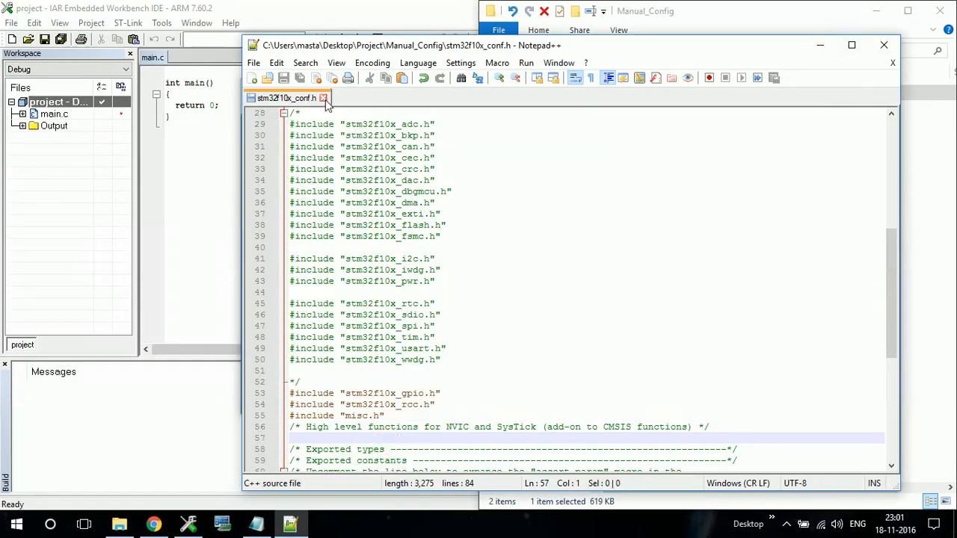
left_click(323, 99)
left_click(882, 45)
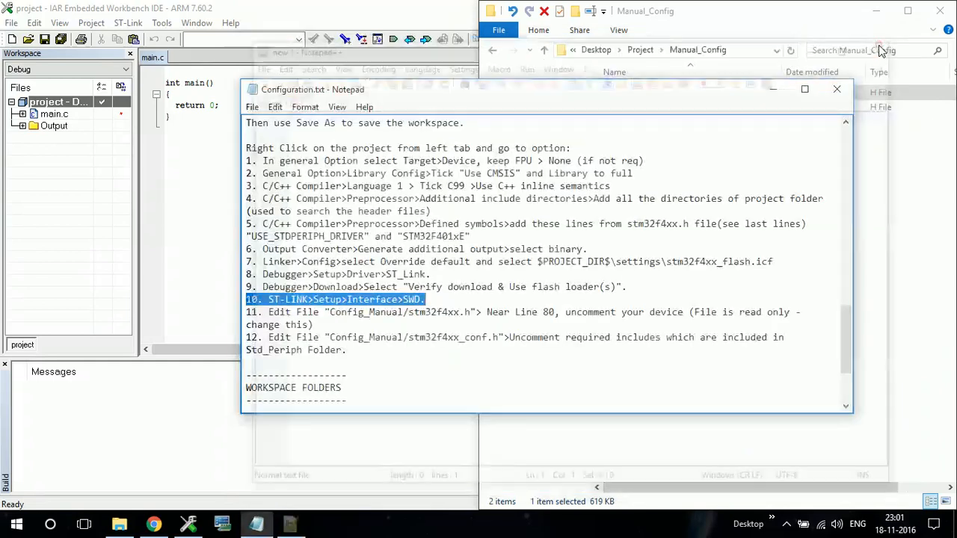
scroll(404, 322, "down", 3)
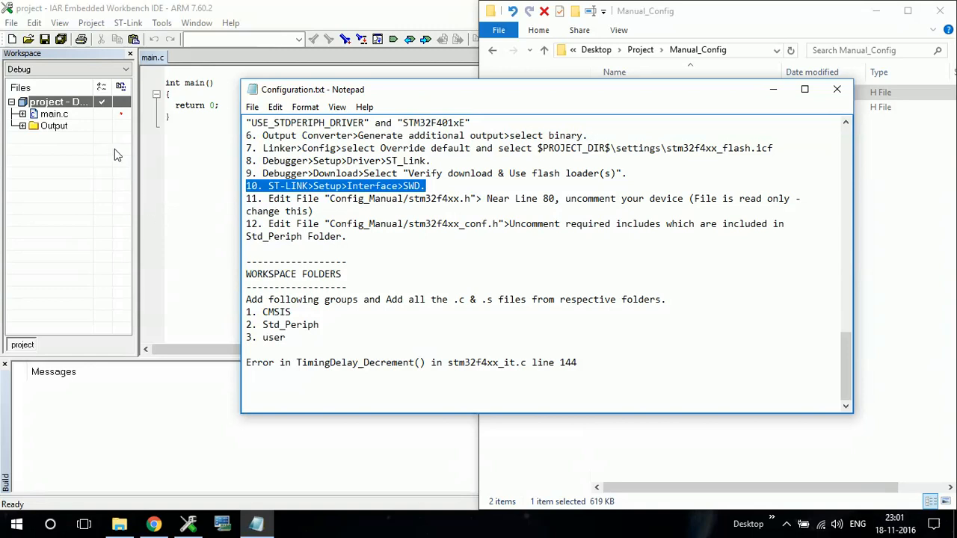
Step: Switch to IAR Embedded Workbench and add a group named CMSIS to the project
left_click(41, 104)
right_click(47, 104)
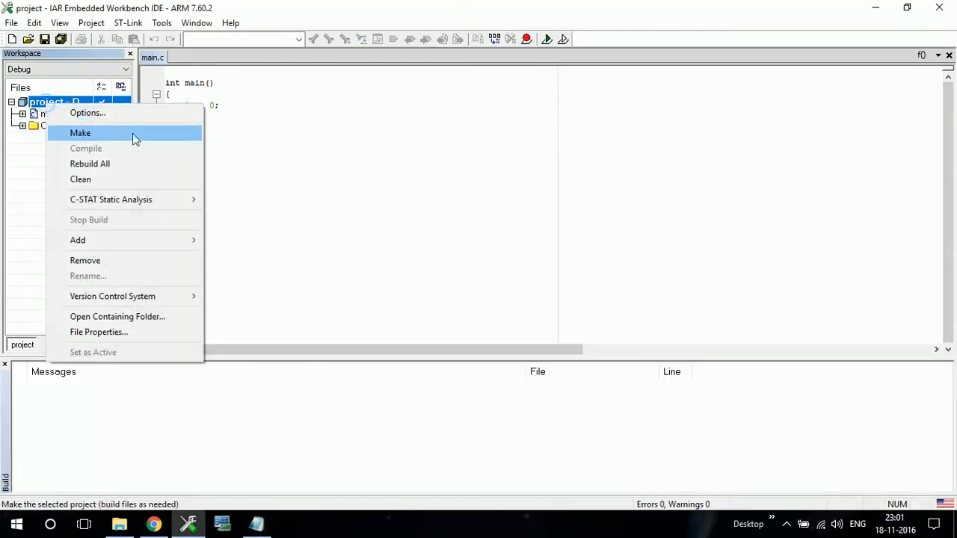
mouse_move(142, 238)
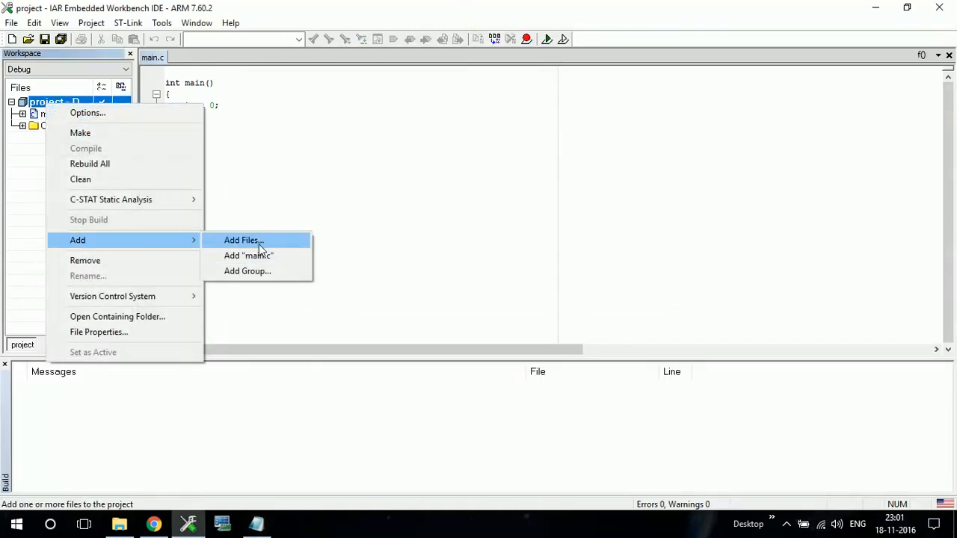
left_click(257, 271)
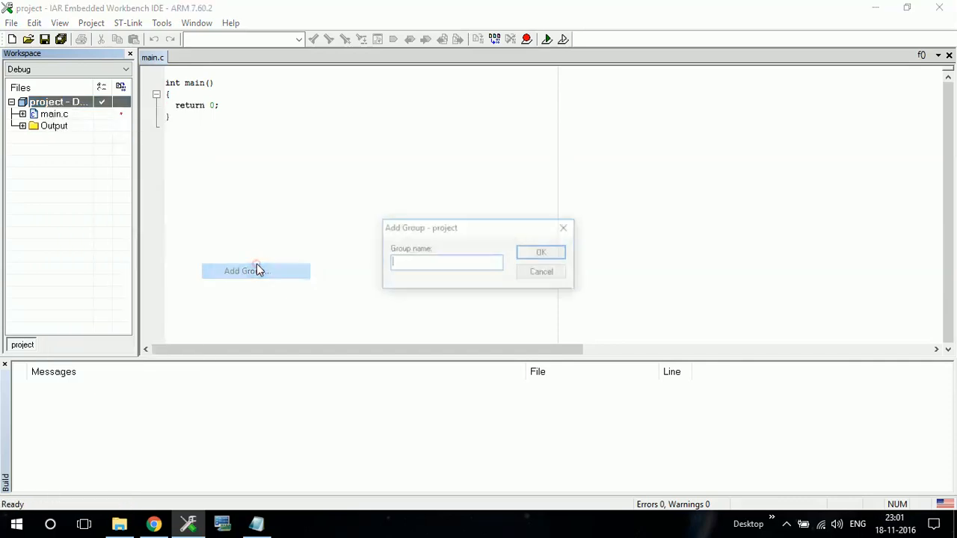
type("CMSIS")
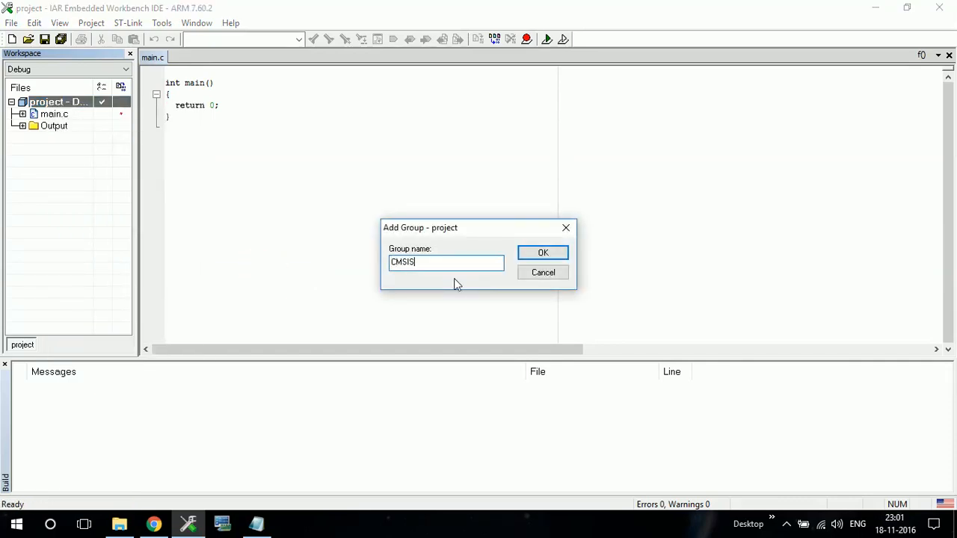
key("Return")
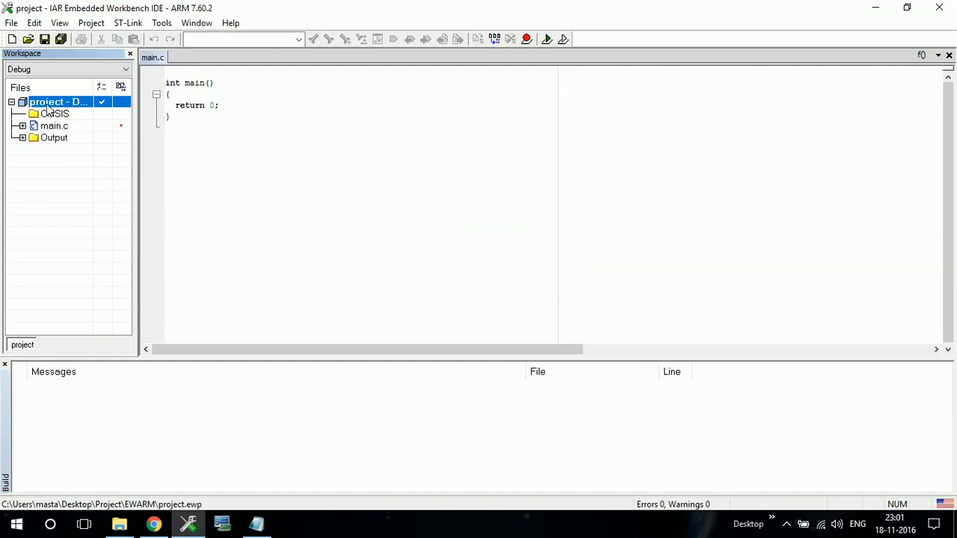
Step: Add a group named Std_Periph to the project
right_click(46, 107)
mouse_move(128, 248)
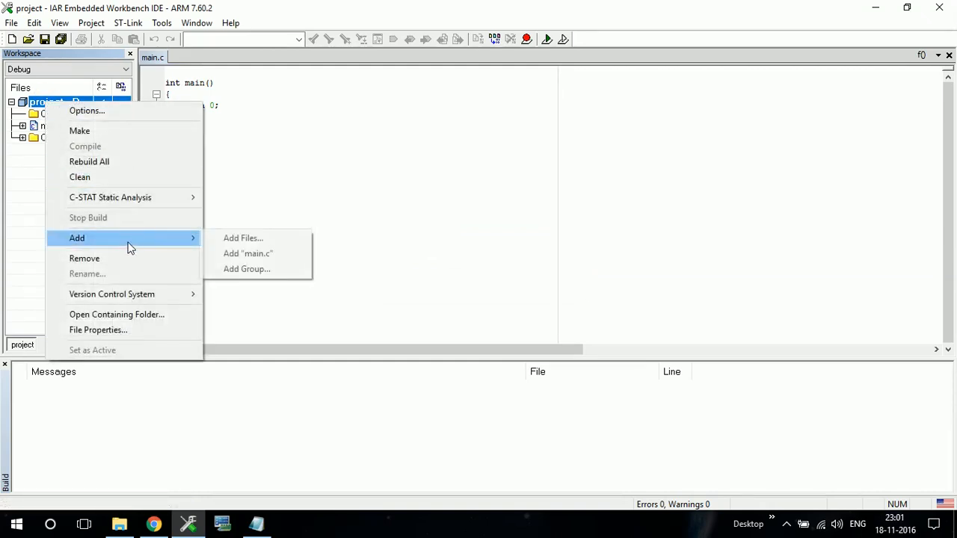
left_click(246, 269)
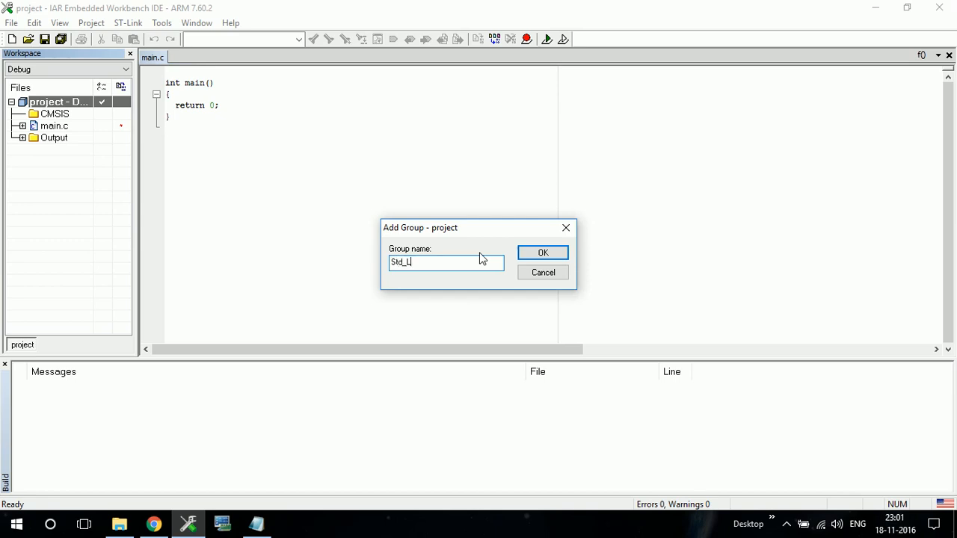
type("Periph")
key("Return")
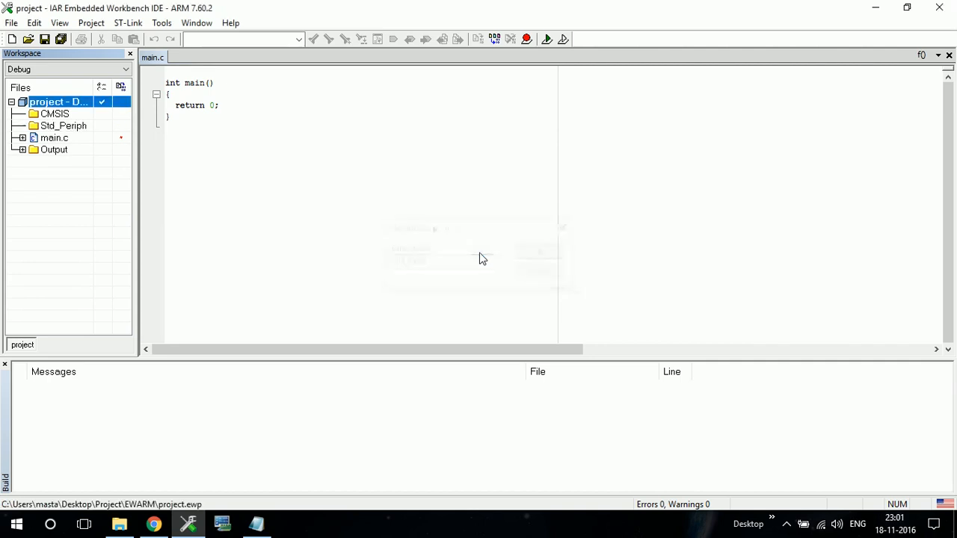
Step: Add a group named user to the project
right_click(57, 103)
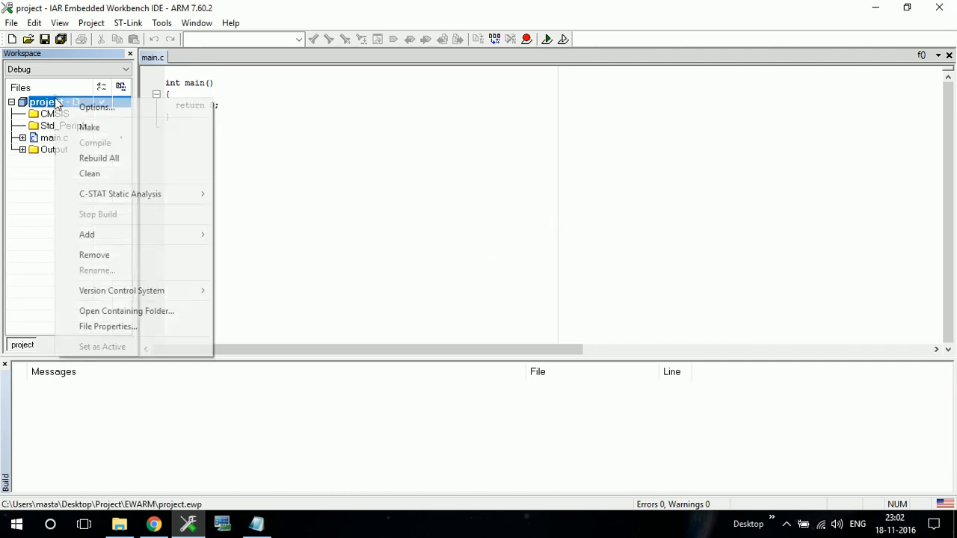
mouse_move(192, 244)
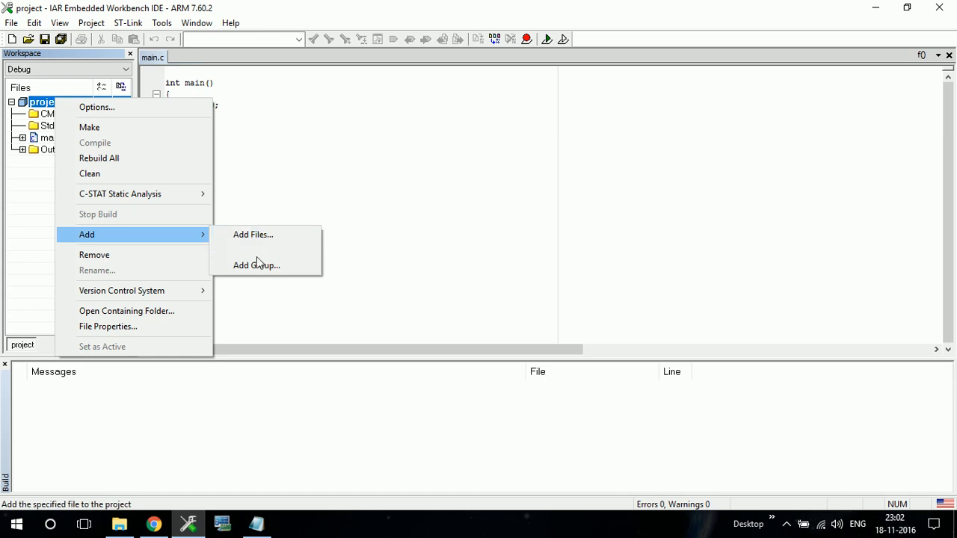
left_click(257, 265)
type("u")
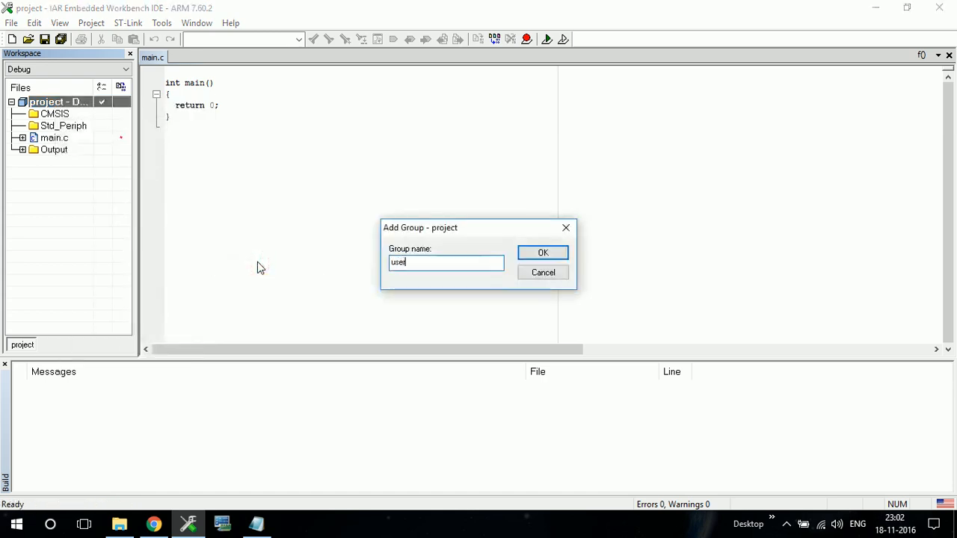
type("ser")
key("Return")
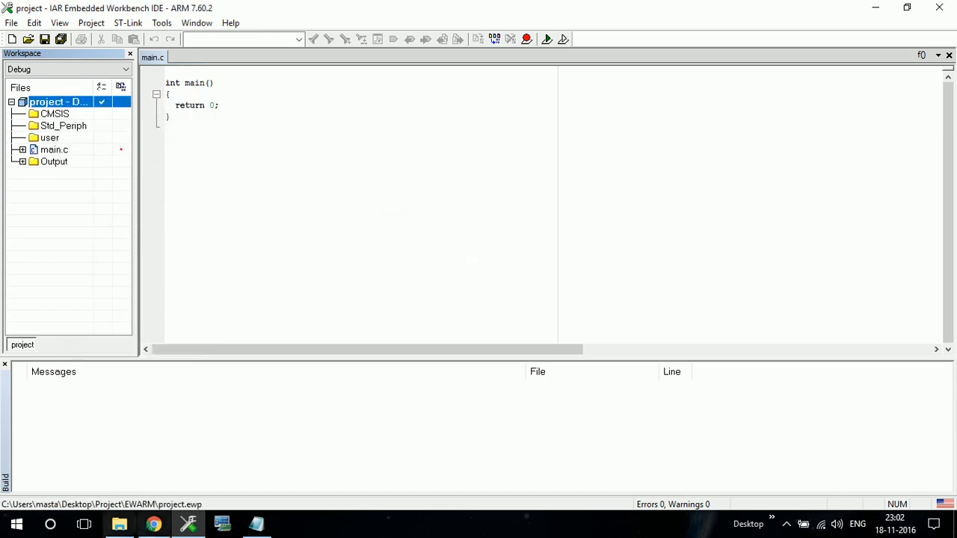
Step: Add core_cm3.c, startup_stm32f10x_cl.s and system_stm32f10x.c from the Project\CMSIS folder to the CMSIS group
left_click(256, 526)
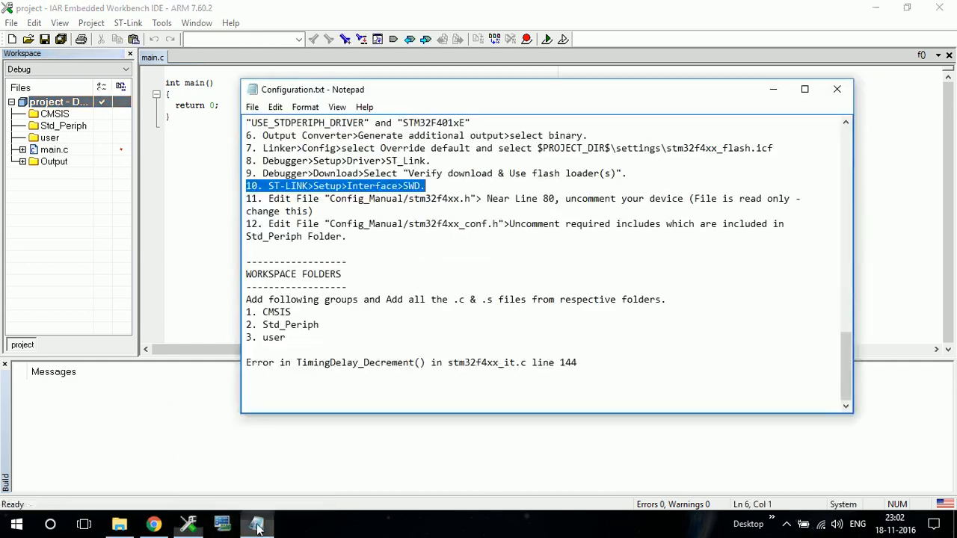
left_click(60, 115)
right_click(63, 116)
mouse_move(158, 251)
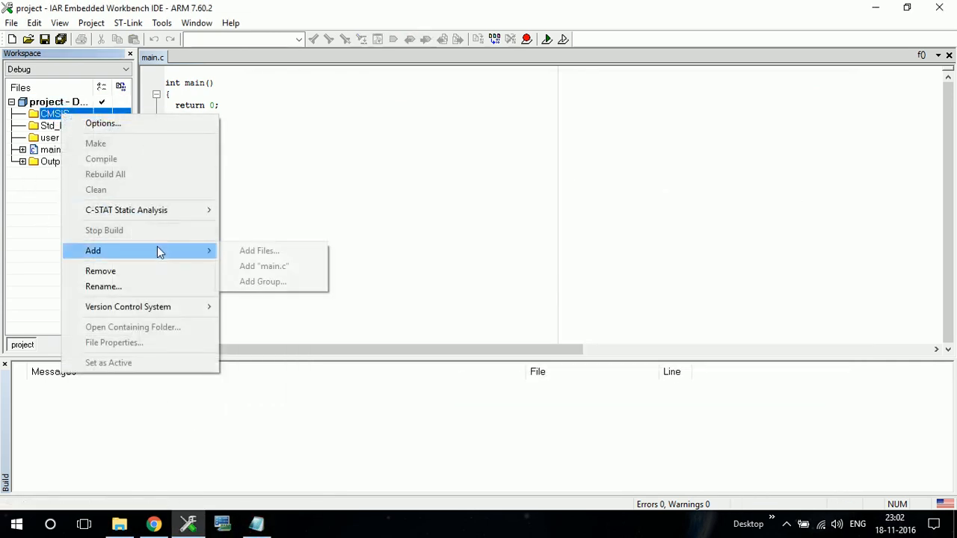
left_click(249, 251)
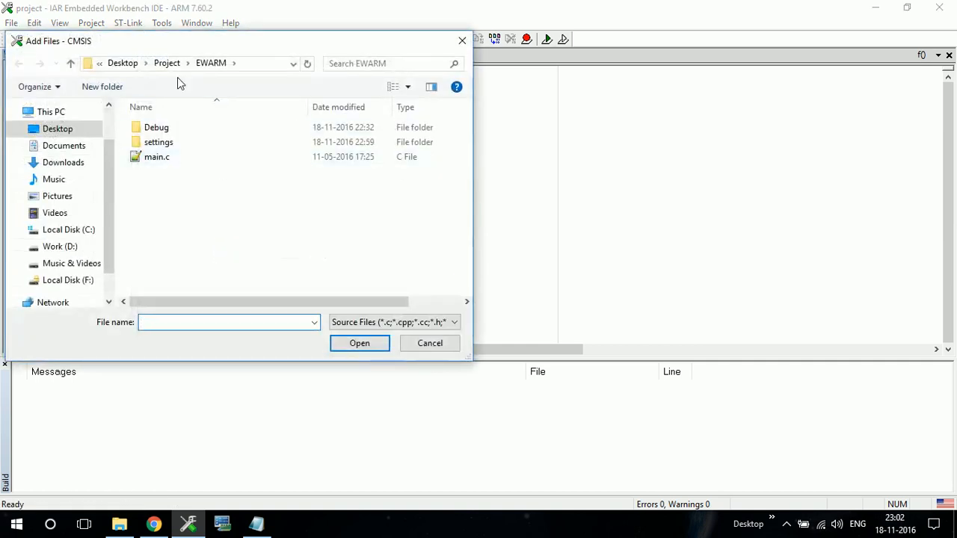
left_click(169, 65)
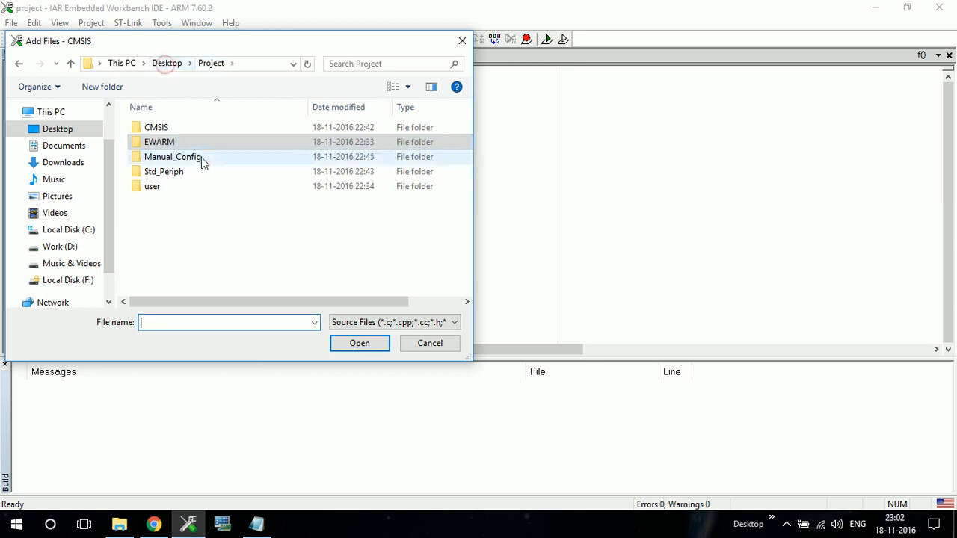
double_click(172, 134)
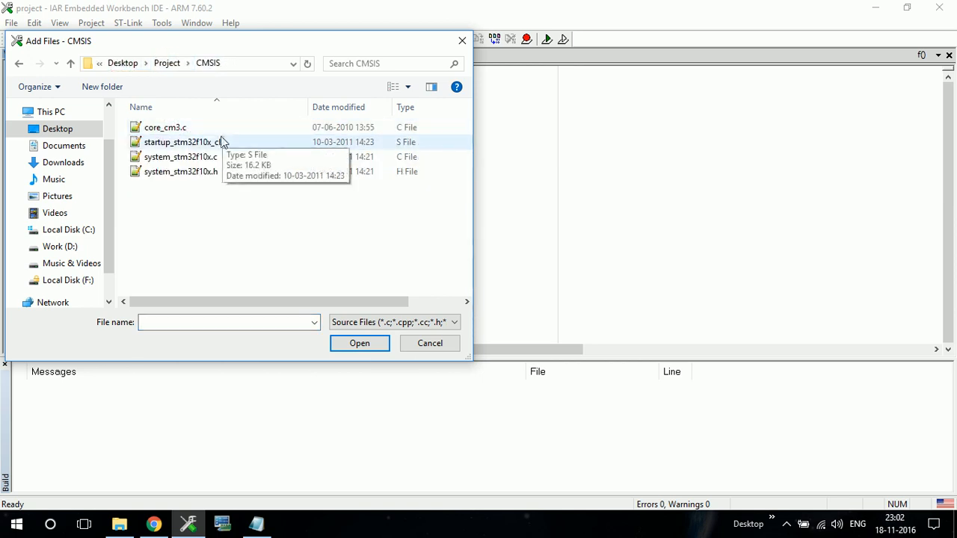
left_click(226, 142)
left_click(246, 163, "ctrl")
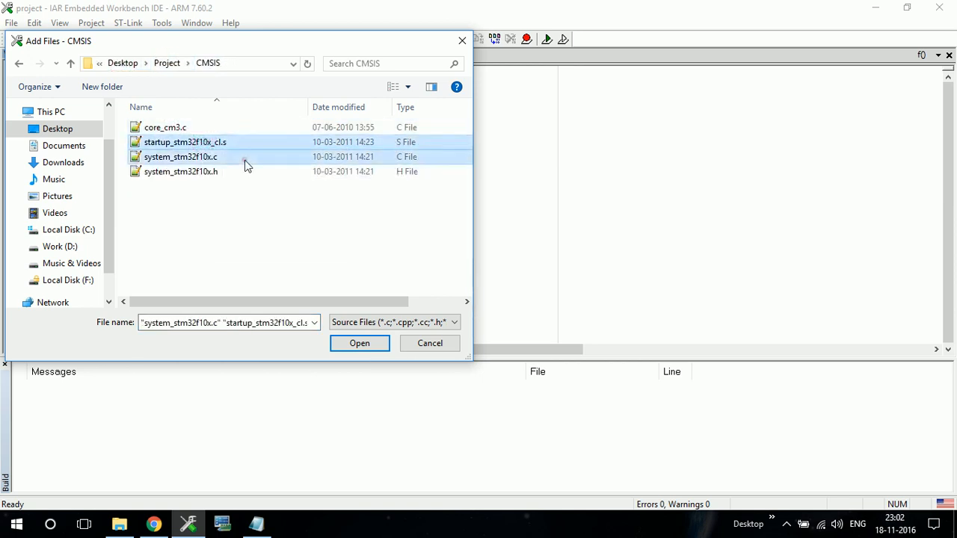
left_click(166, 129, "ctrl")
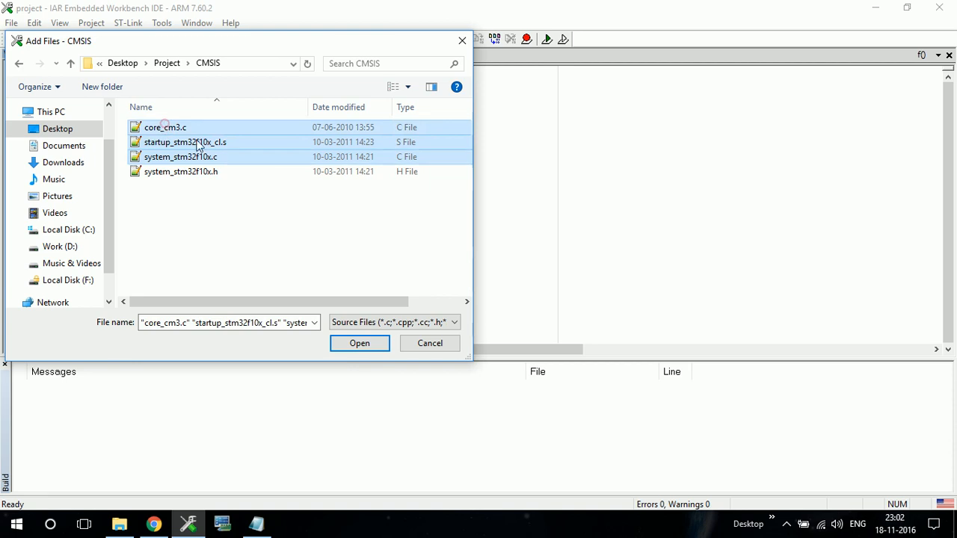
left_click(367, 346)
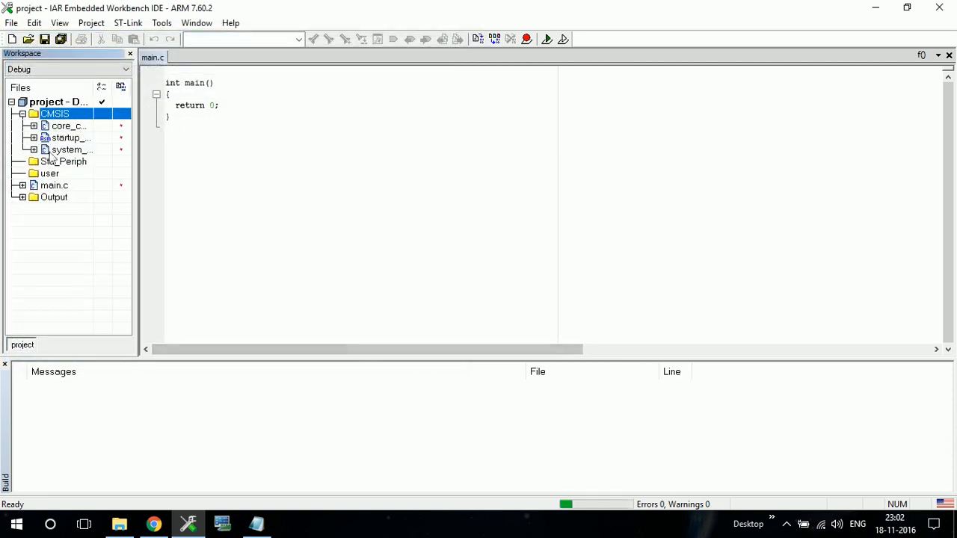
Step: Add misc.c, stm32f10x_gpio.c and stm32f10x_rcc.c from the Project\Std_Periph folder to the Std_Periph group
left_click(53, 162)
right_click(50, 161)
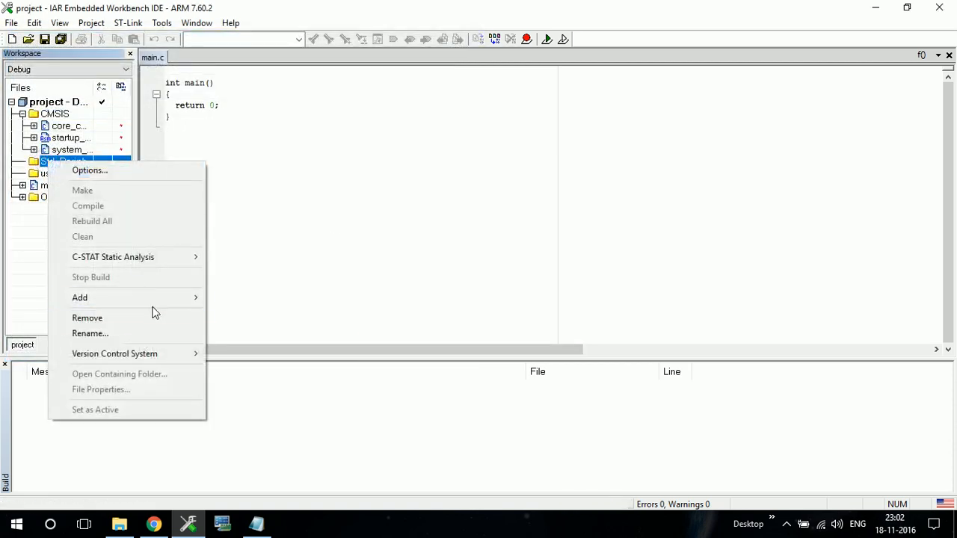
mouse_move(157, 303)
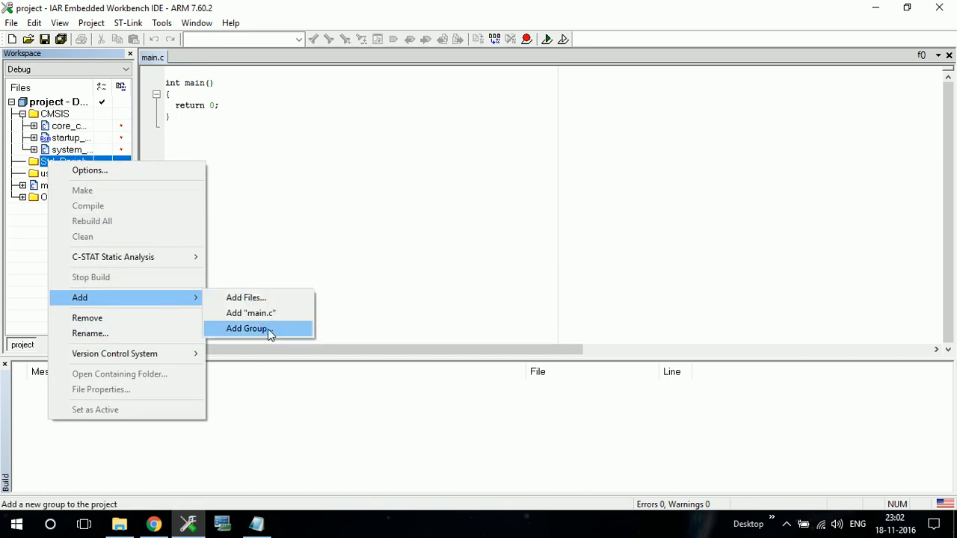
left_click(284, 300)
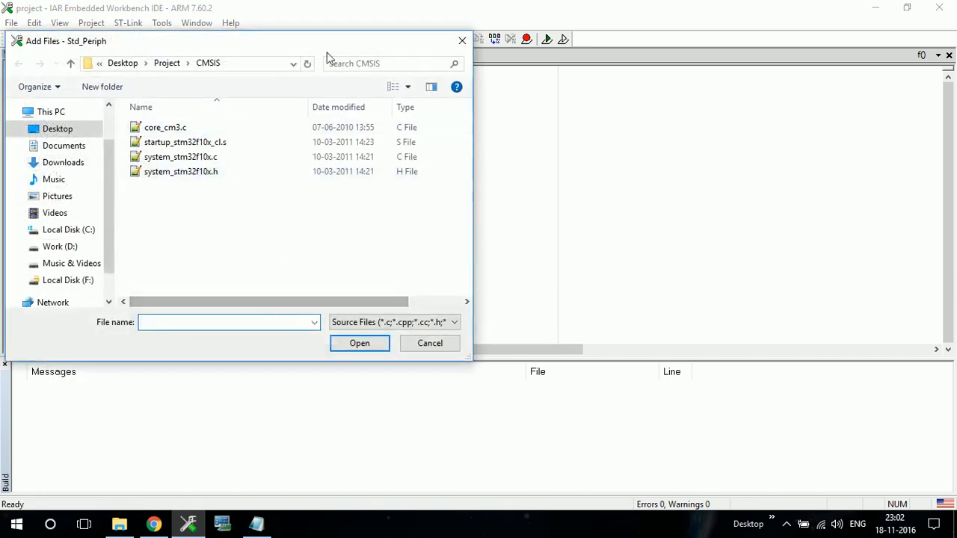
left_click(174, 66)
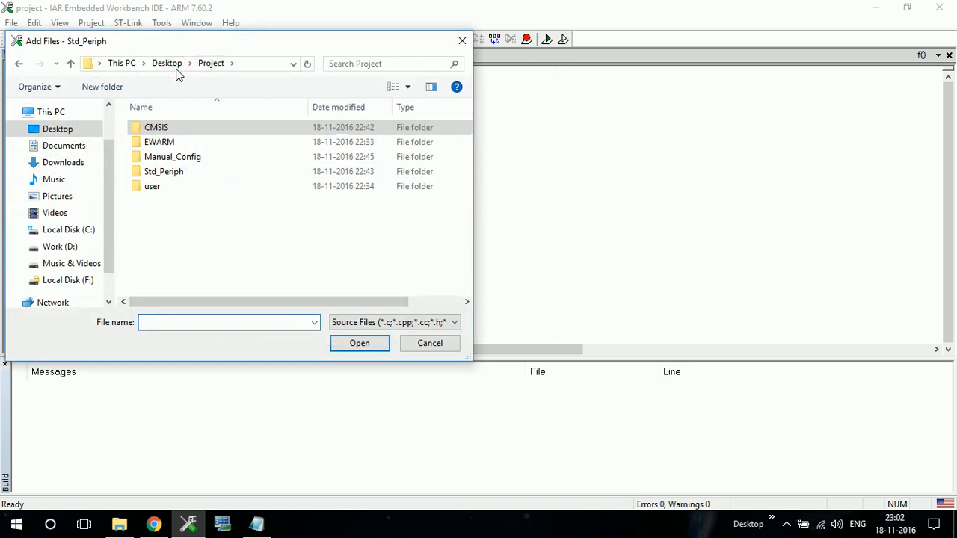
double_click(174, 172)
left_click(189, 132)
left_click(211, 153, "ctrl")
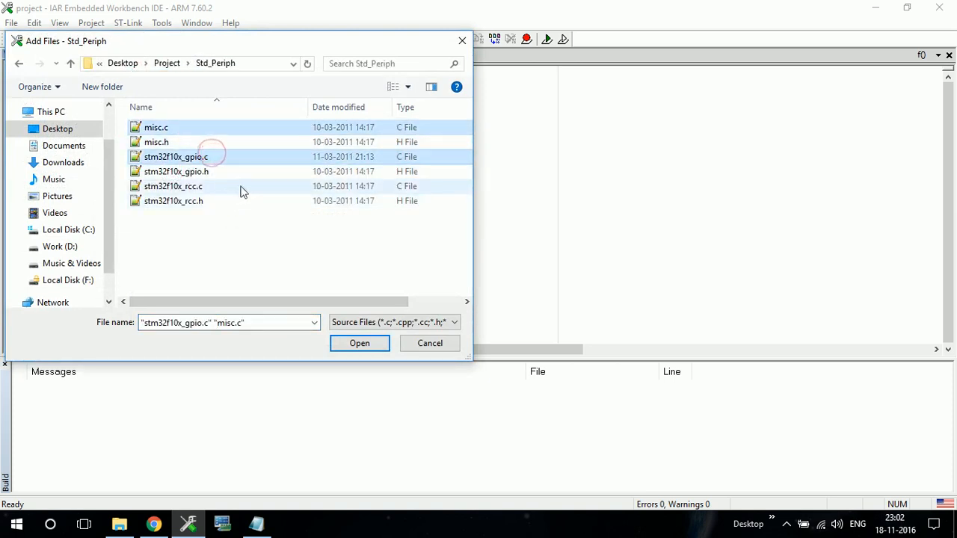
left_click(239, 191, "ctrl")
left_click(360, 343)
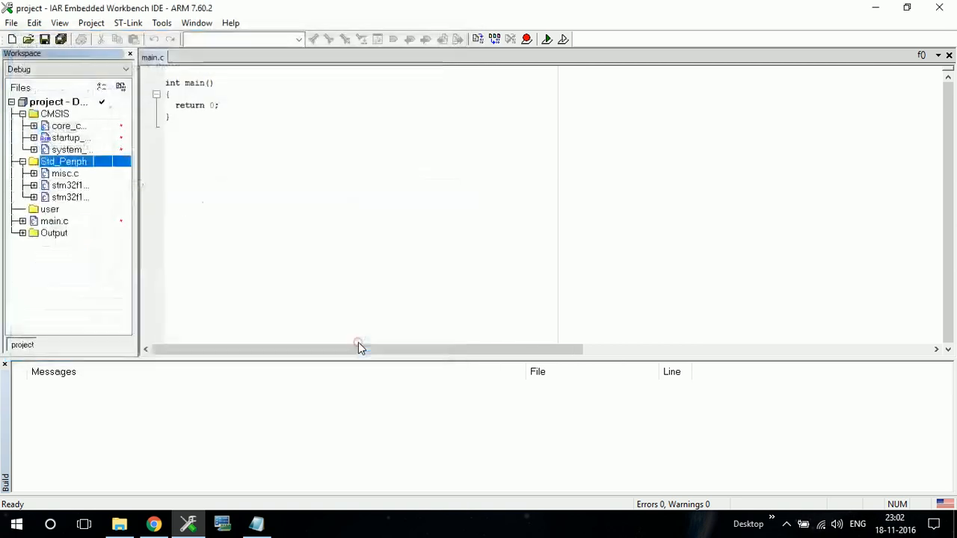
Step: Move main.c from the project root into the user group and expand the group
left_click(42, 211)
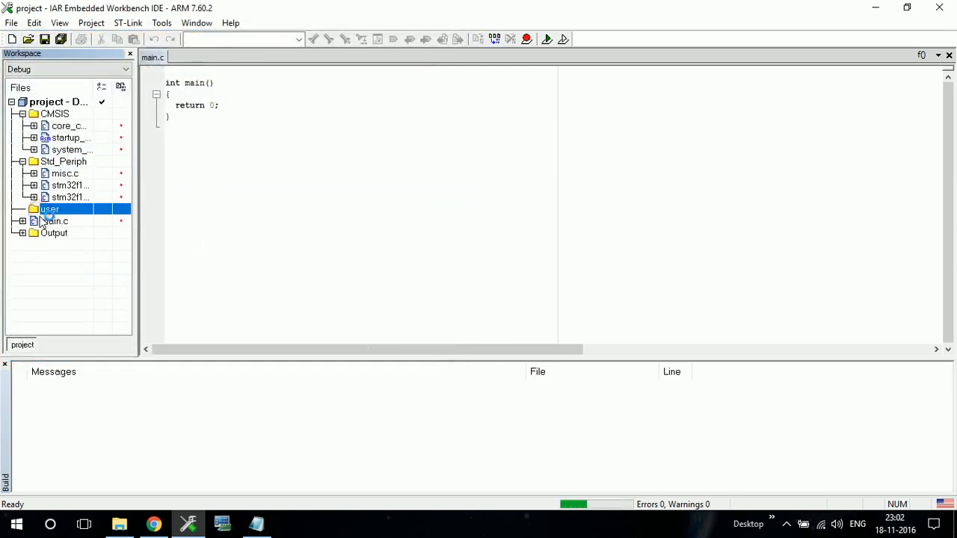
left_click(42, 221)
left_click_drag(57, 209, 57, 209)
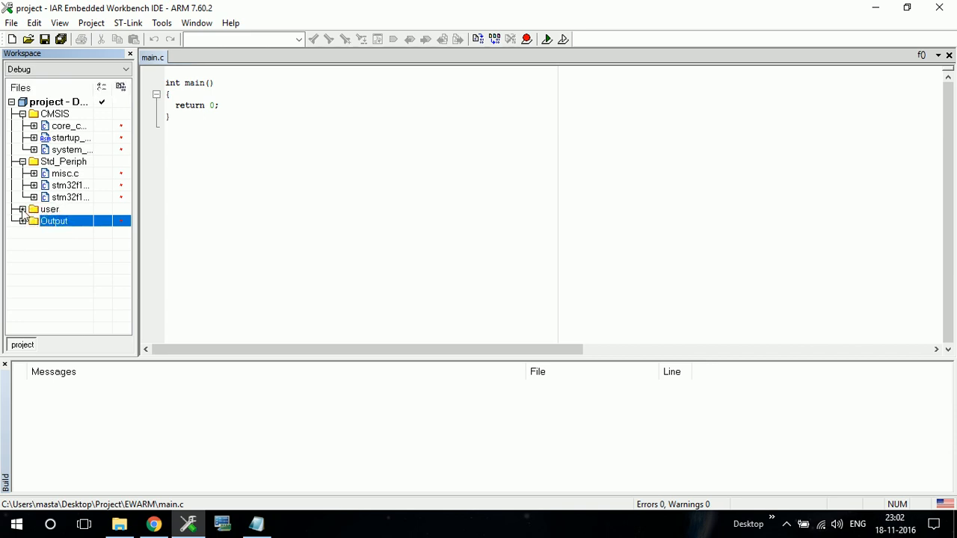
left_click(23, 209)
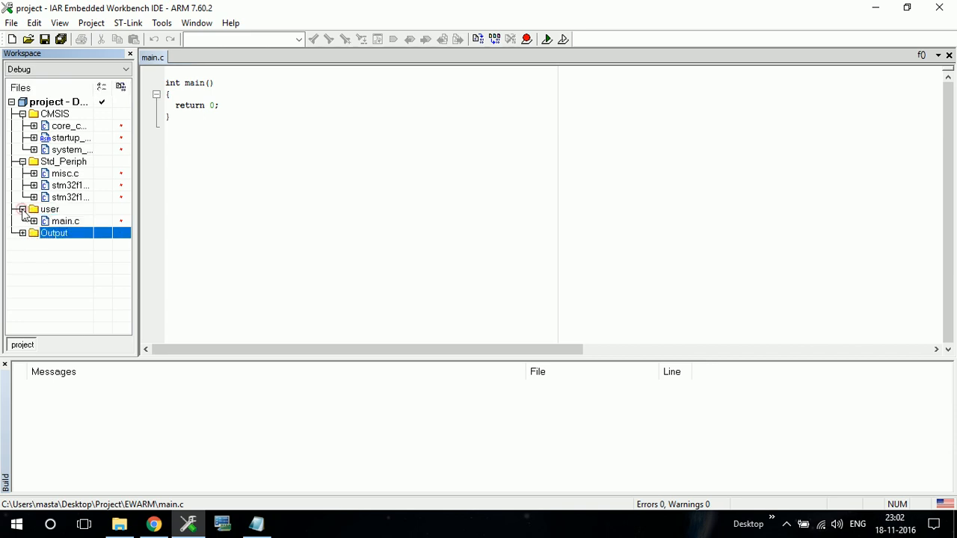
Step: Add #include "stm32f10x.h" above int main() in main.c, copying the header name from the Manual_Config folder, with a blank line after it
left_click(302, 224)
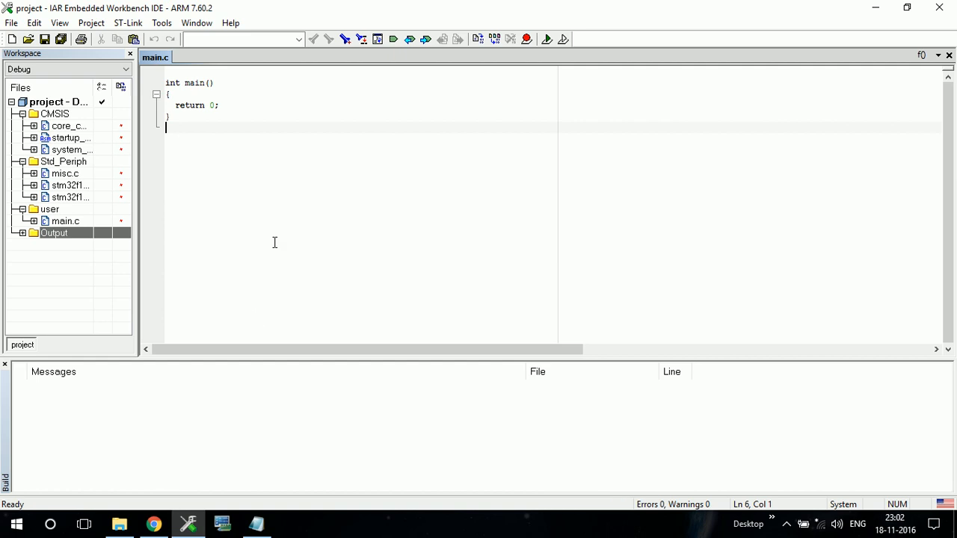
left_click(177, 79)
left_click(168, 79)
key("Return")
key("BackSpace")
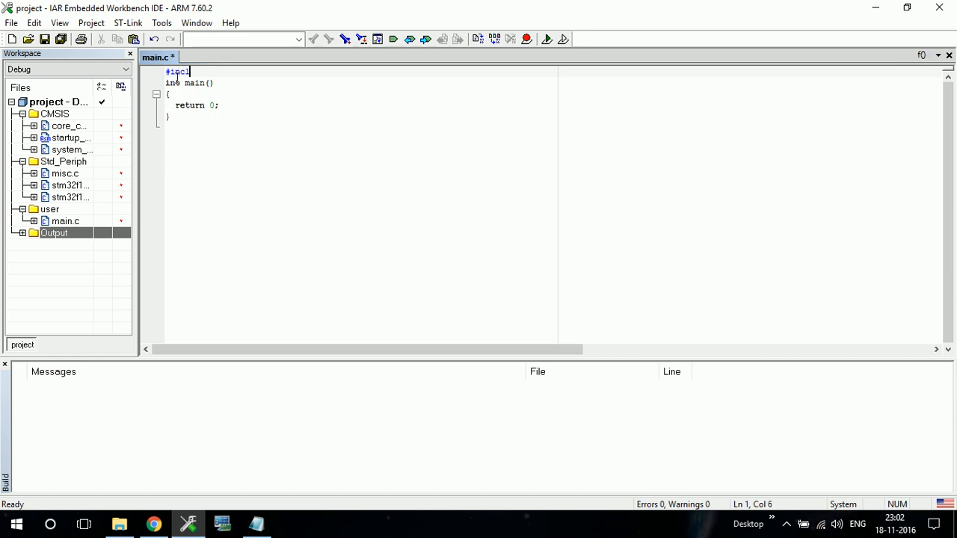
type("#include \"")
key("alt+Tab")
key("alt+Tab")
key("alt+Tab")
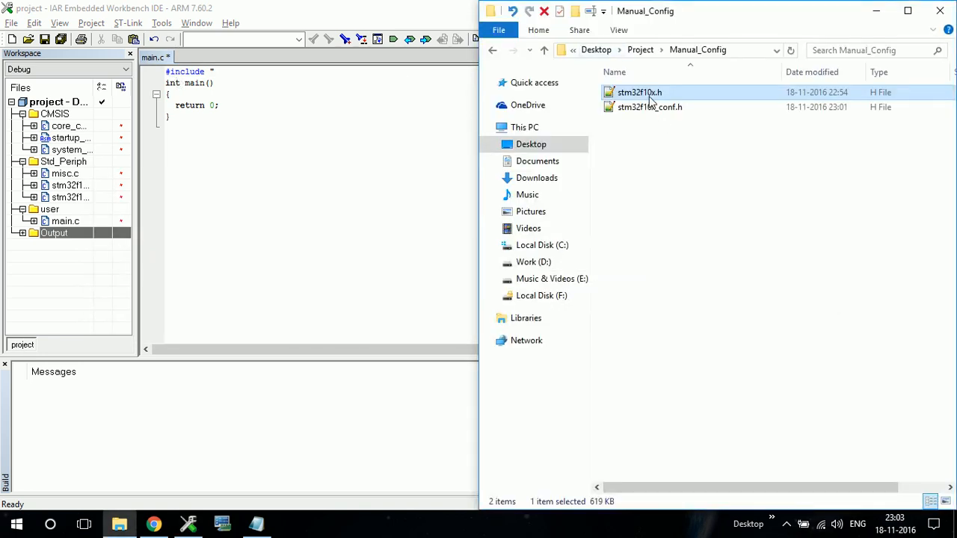
left_click(648, 97)
key("ctrl+c")
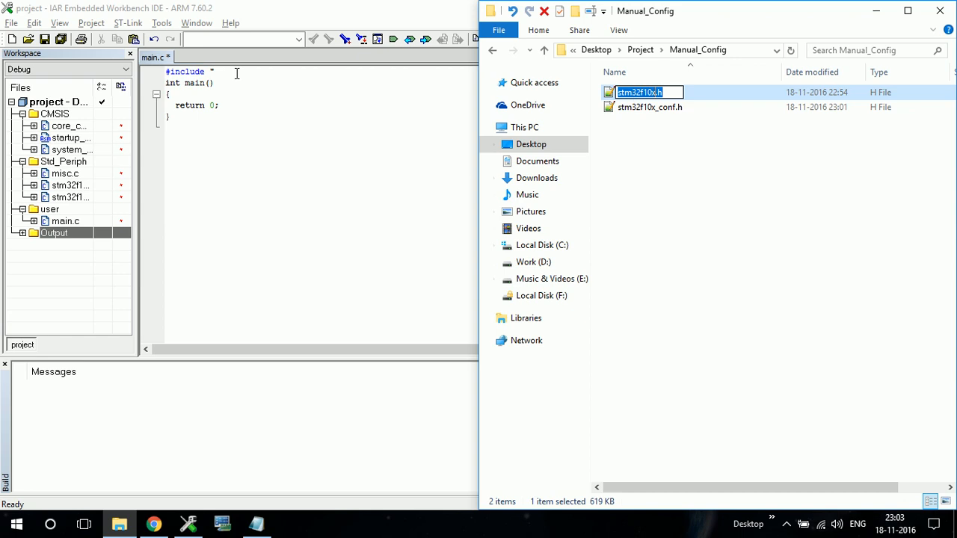
key("alt+Tab")
key("ctrl+v")
type(".h\"")
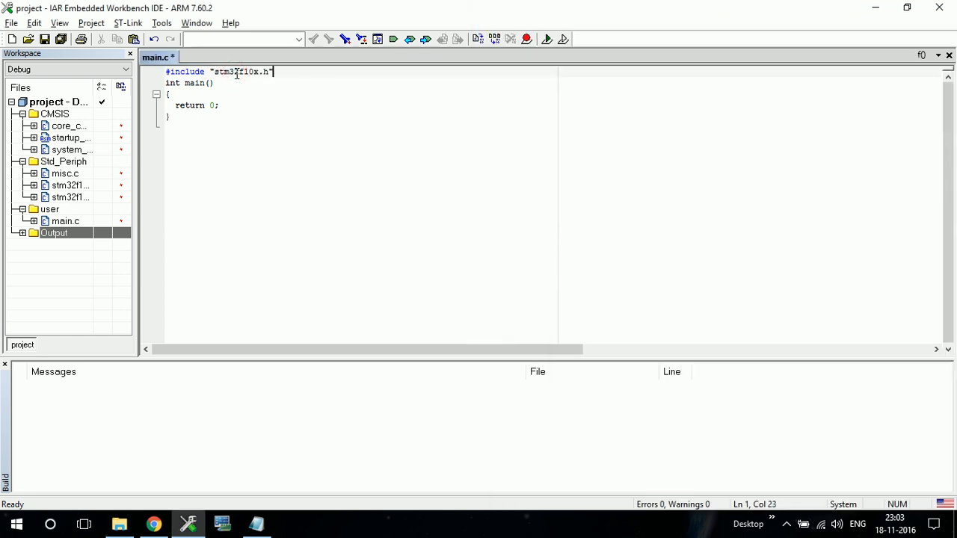
key("Return")
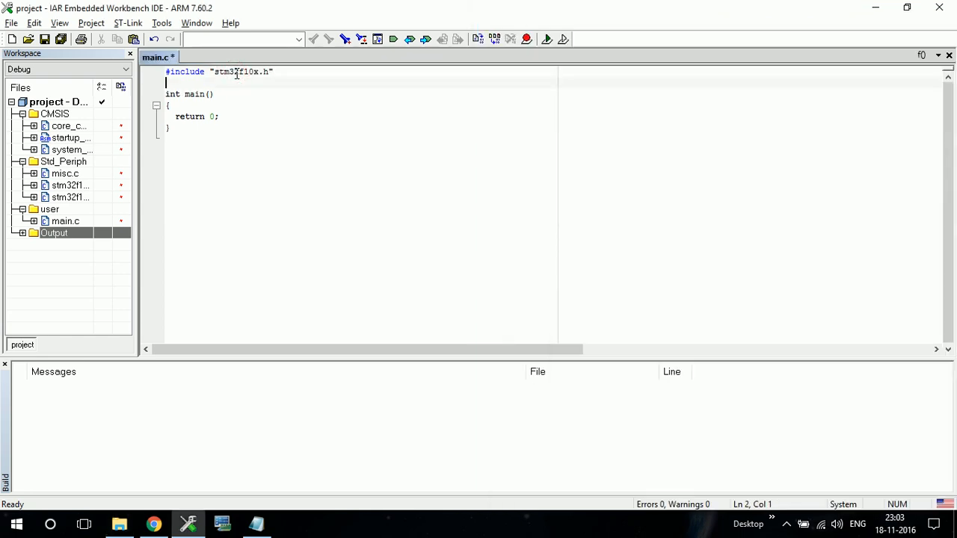
Step: Open stm32f10x.h from the Manual_Config folder in Notepad++ and examine its definitions and the headers it includes
key("alt+Tab")
key("alt+Tab")
key("alt+Tab")
key("alt+Tab")
key("alt+Tab")
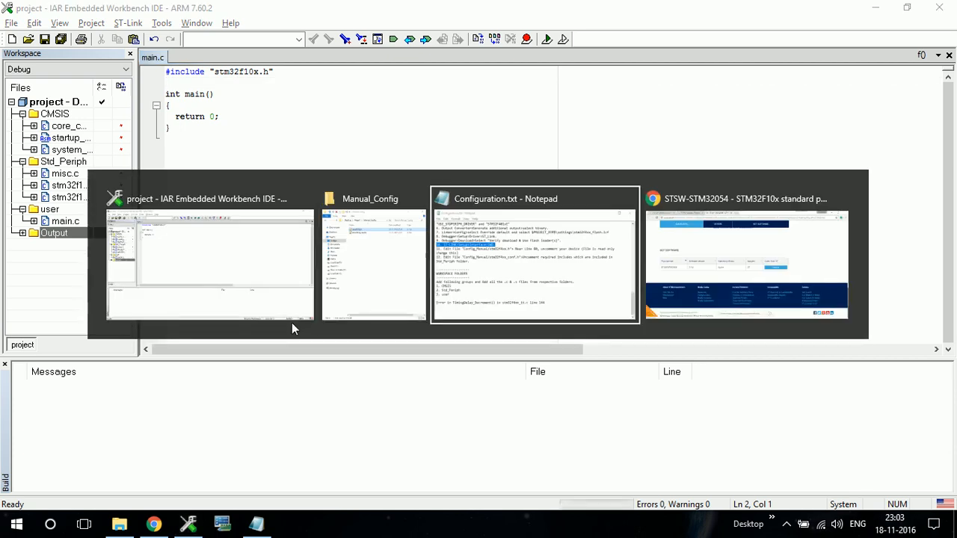
key("alt+Tab")
key("alt+Tab")
key("alt+Tab")
key("alt+Tab")
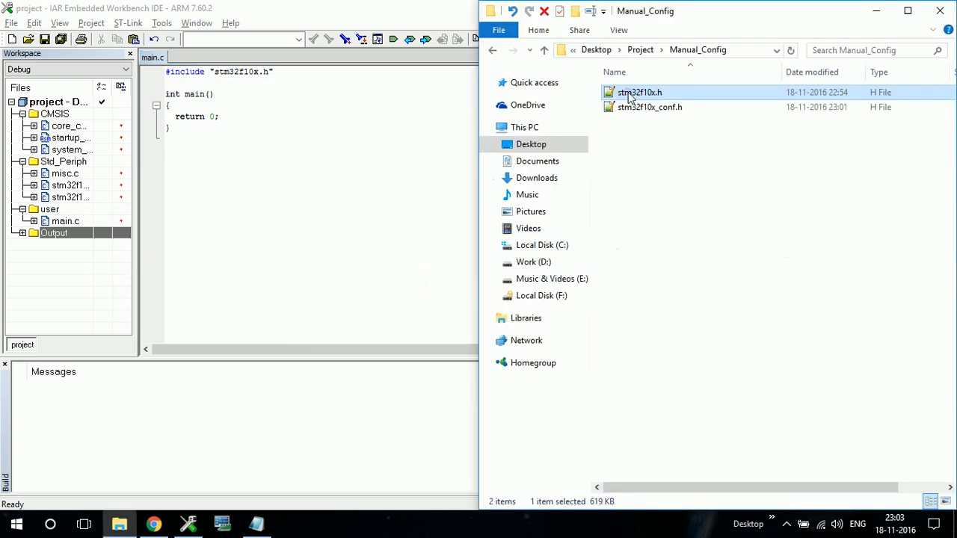
double_click(628, 98)
scroll(423, 319, "down", 20)
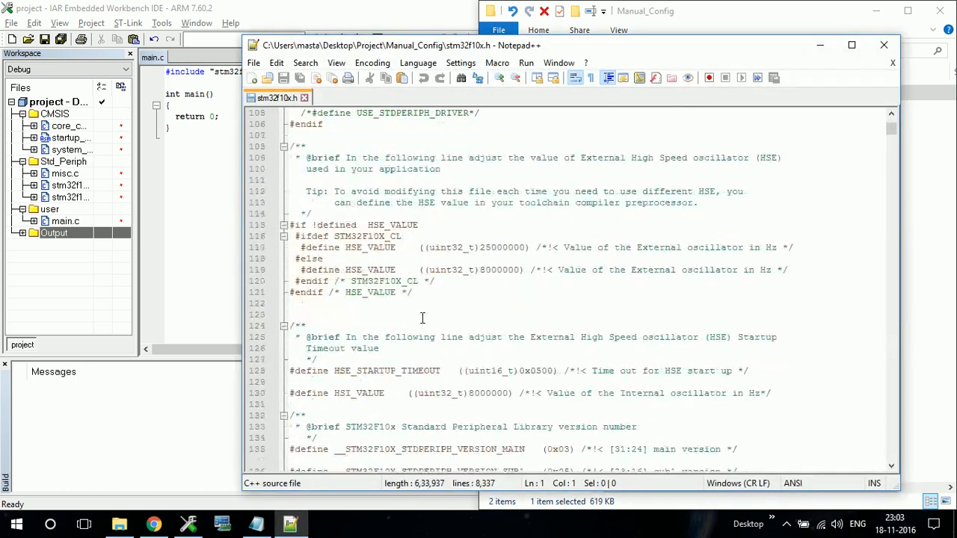
scroll(422, 318, "down", 20)
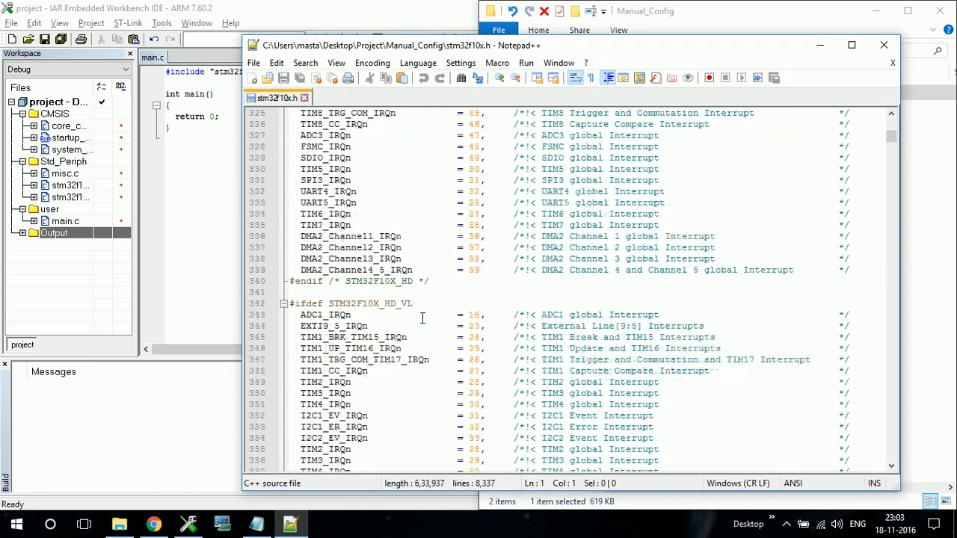
scroll(423, 318, "down", 20)
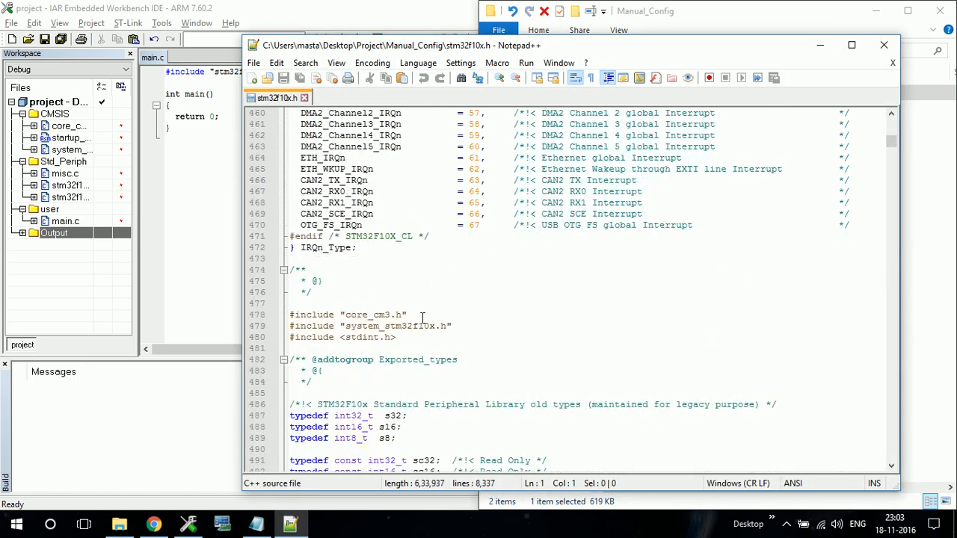
left_click(884, 47)
Step: Open stm32f10x_conf.h from Manual_Config and examine which peripheral includes are active, highlighting the gpio, rcc and misc lines
left_click(688, 110)
double_click(688, 110)
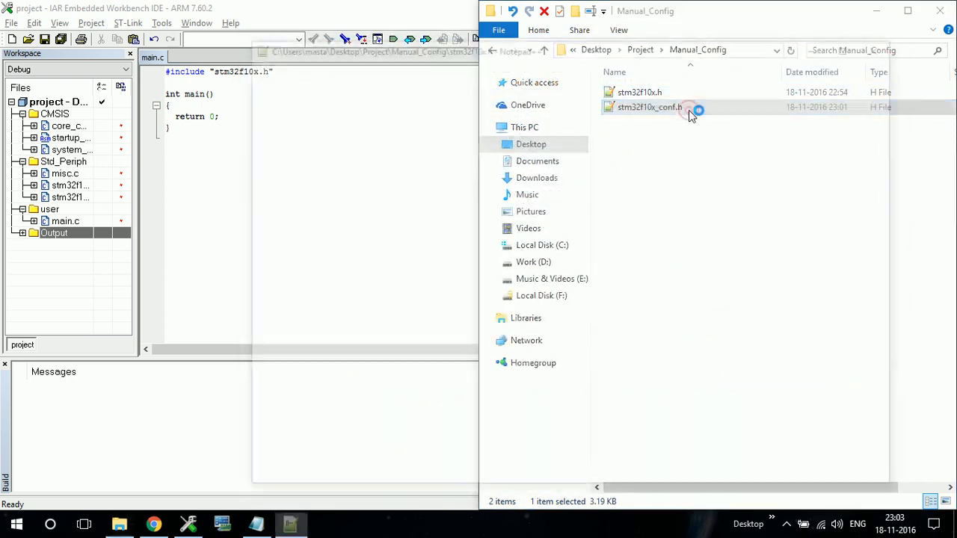
scroll(407, 314, "down", 10)
scroll(407, 314, "down", 7)
scroll(407, 314, "up", 15)
scroll(408, 314, "down", 10)
left_click_drag(403, 303, 291, 281)
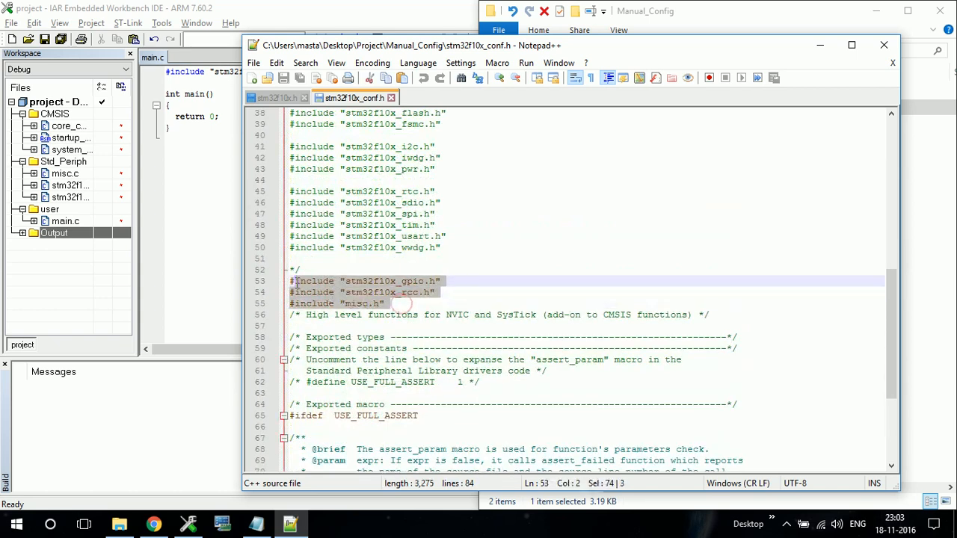
left_click(884, 45)
Step: Reopen stm32f10x.h to look through its type definitions, close it and return to main.c in IAR
left_click(648, 97)
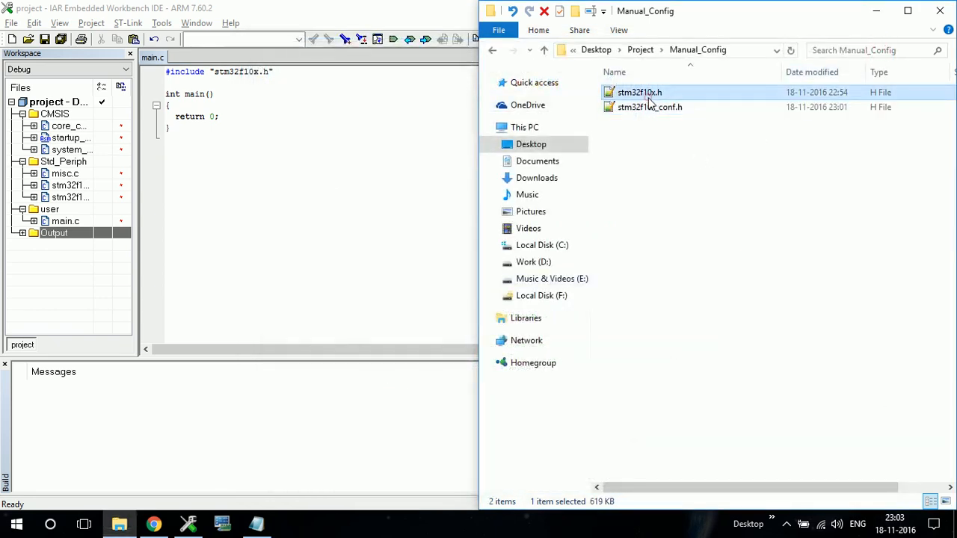
double_click(648, 98)
scroll(377, 310, "down", 20)
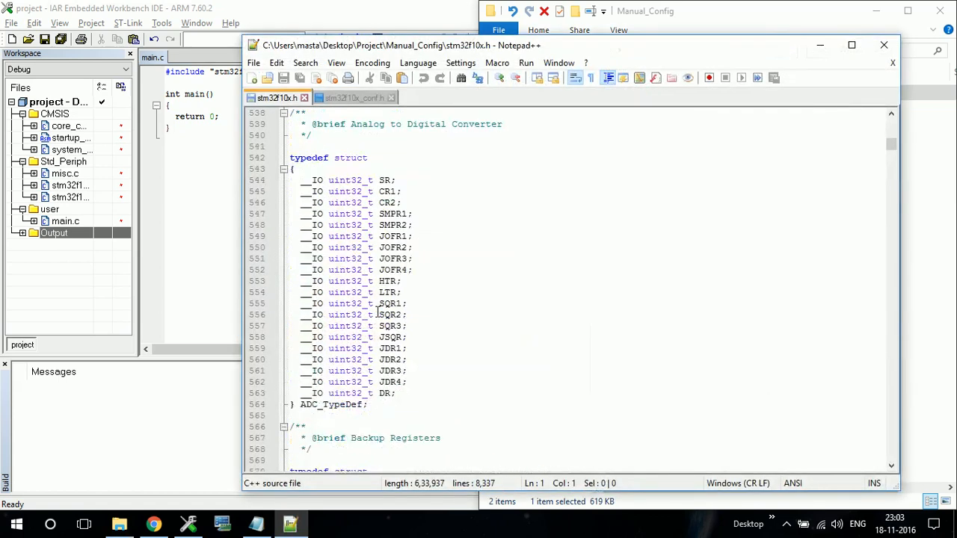
left_click(884, 45)
left_click(316, 207)
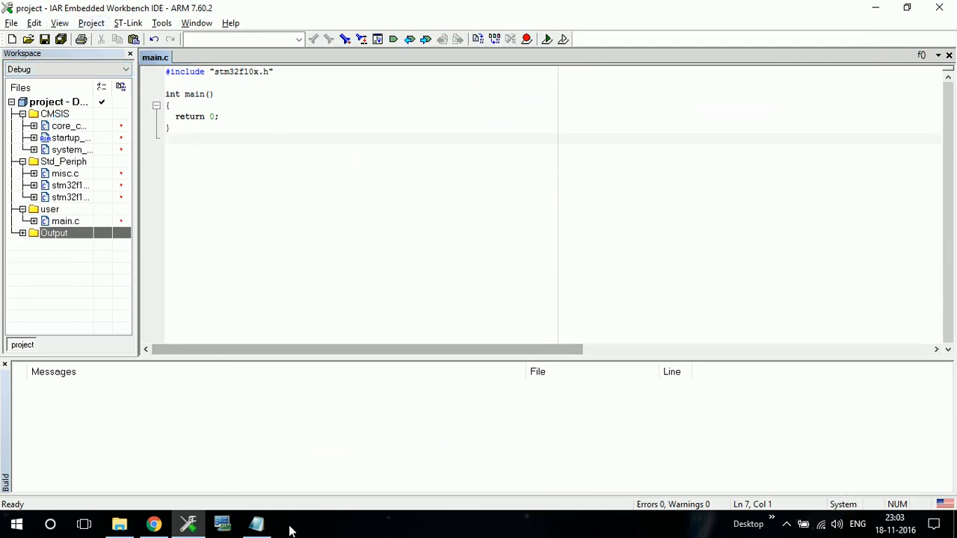
Step: Review Configuration.txt in Notepad from the CMSIS file list to the workspace folders and the final TimingDelay_Decrement() note
left_click(256, 523)
scroll(487, 365, "up", 15)
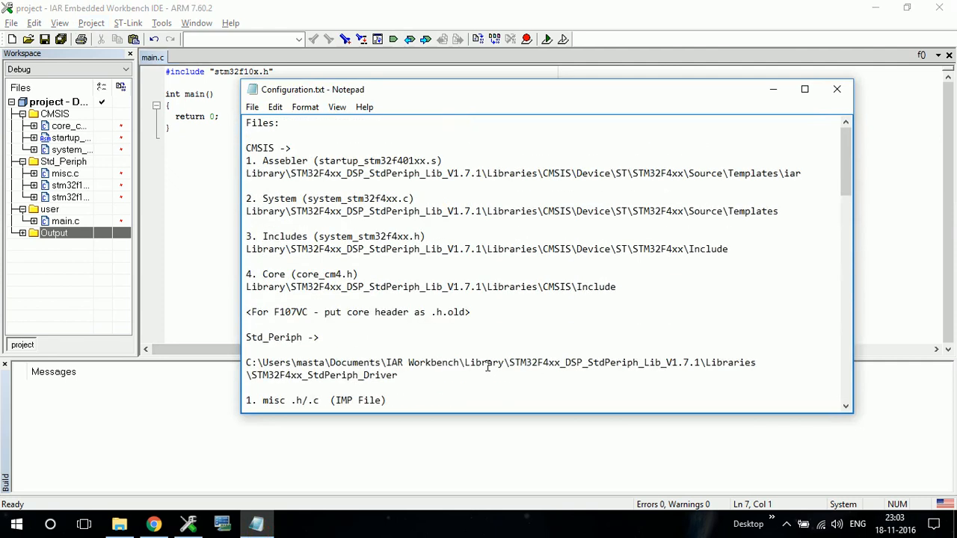
left_click_drag(247, 148, 512, 295)
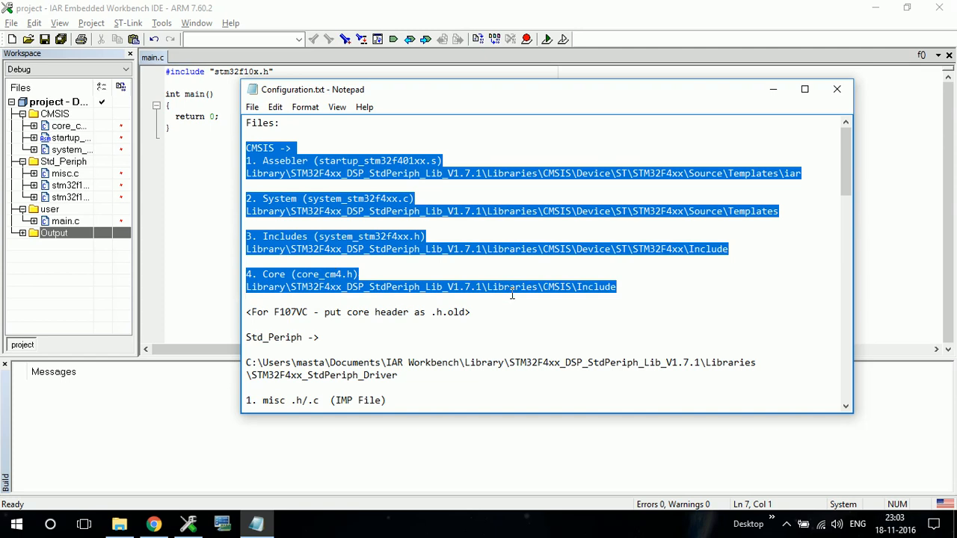
left_click(512, 295)
scroll(512, 296, "down", 8)
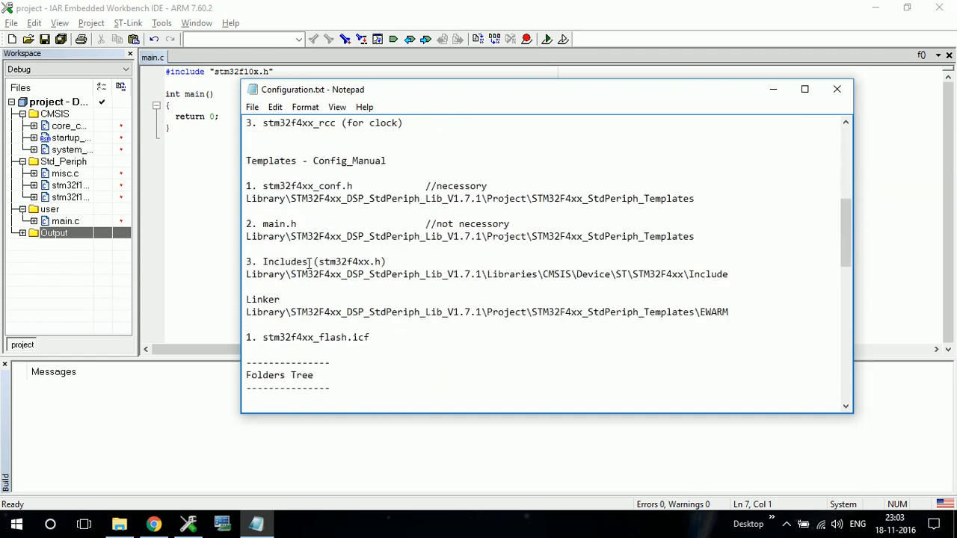
scroll(331, 231, "down", 9)
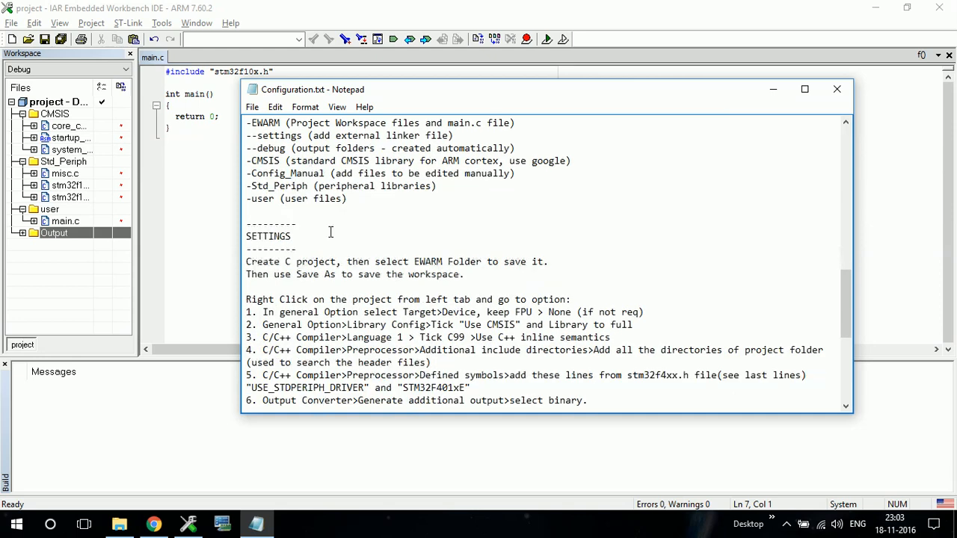
scroll(339, 224, "down", 6)
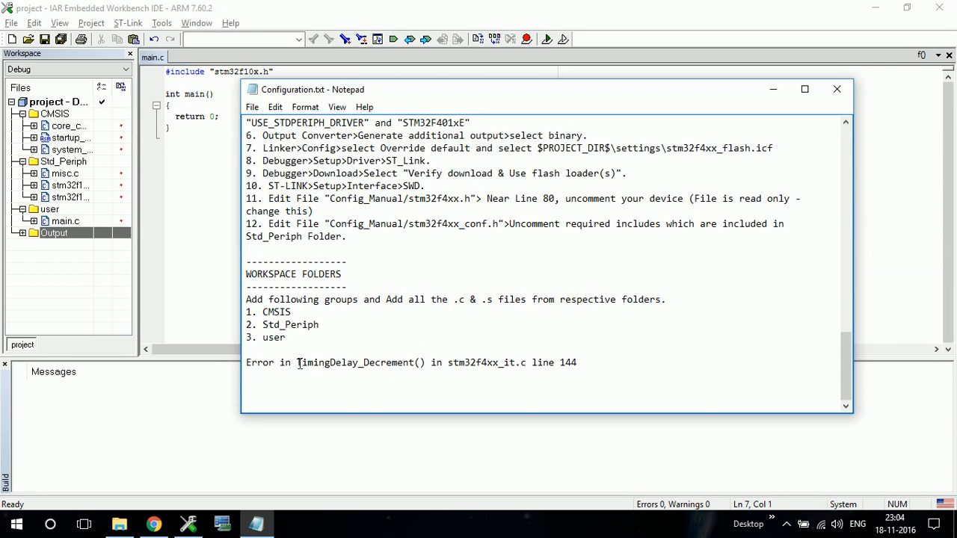
left_click_drag(297, 364, 616, 364)
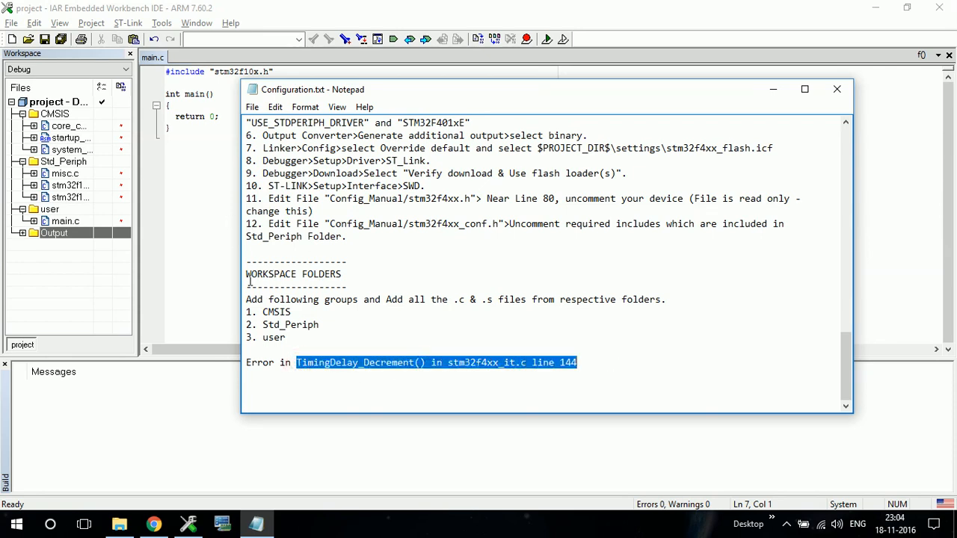
Step: Return to IAR Embedded Workbench and rebuild all files of the project
left_click(180, 224)
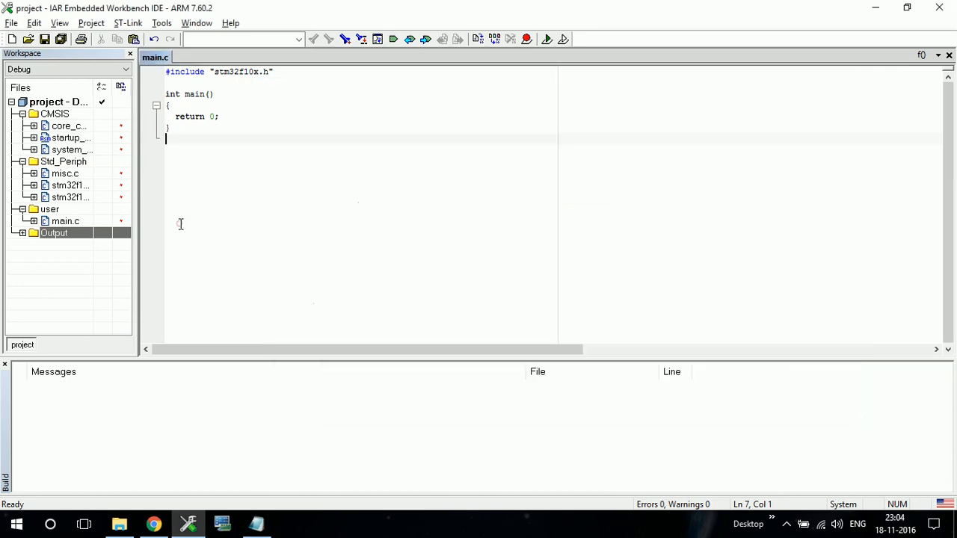
right_click(70, 103)
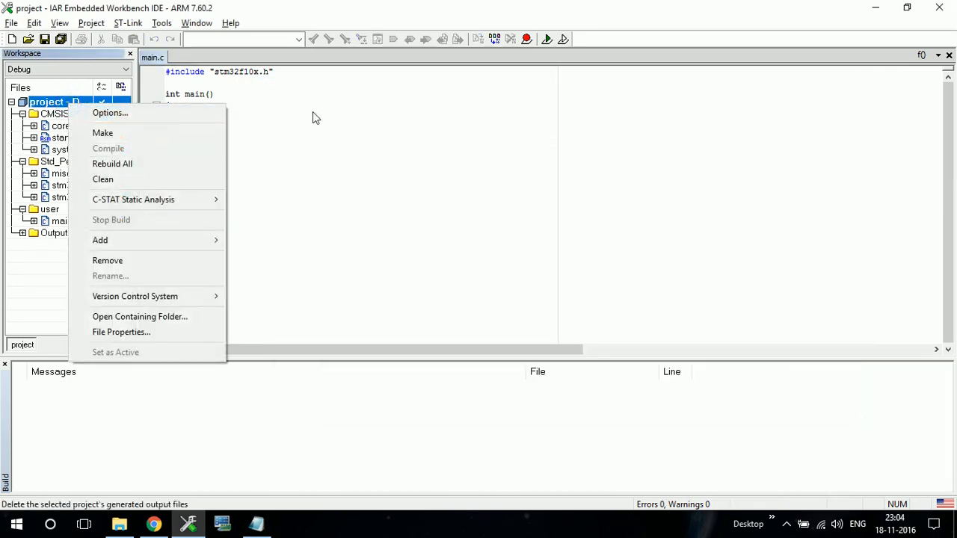
left_click(363, 97)
left_click(155, 24)
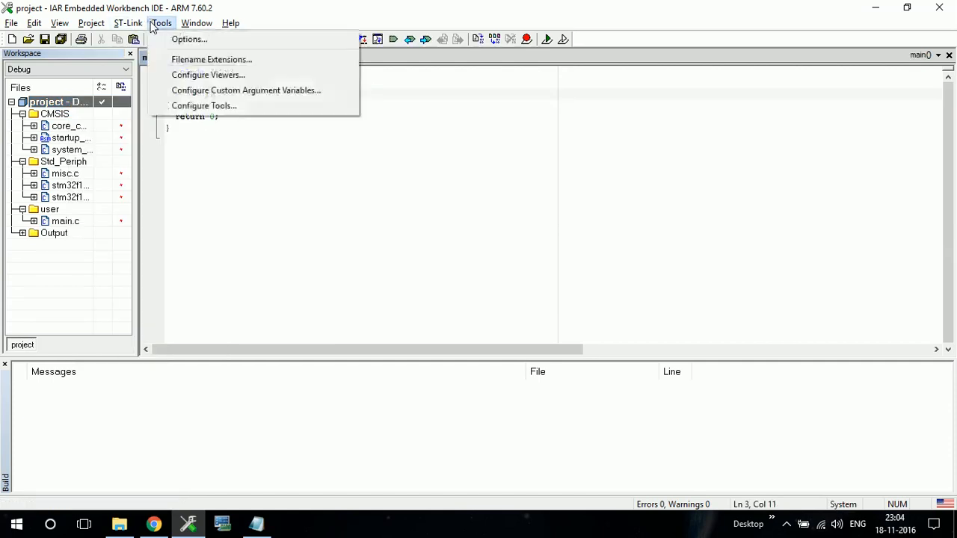
mouse_move(103, 27)
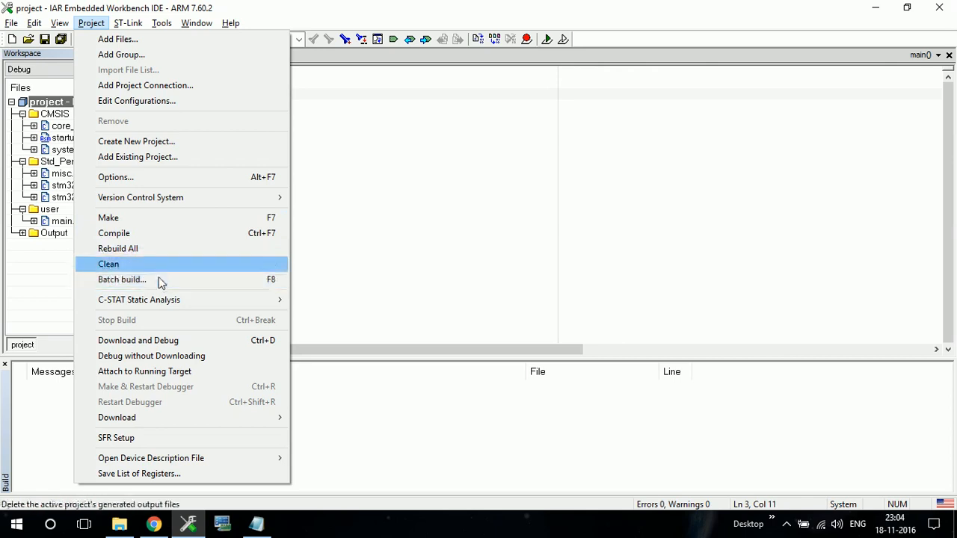
left_click(177, 248)
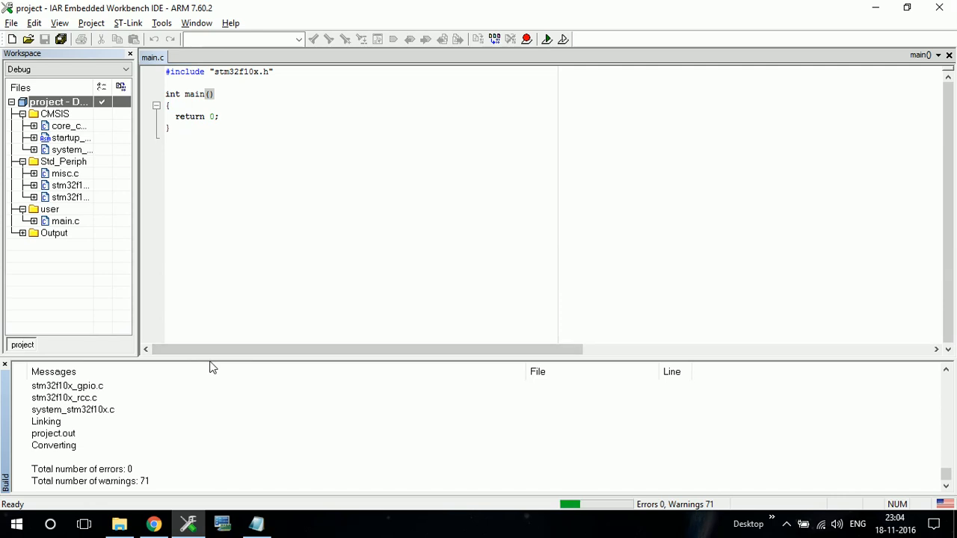
Step: Examine the build messages, including the error and warning totals and the first warnings from startup_stm32f10x_cl.s
left_click_drag(195, 359, 203, 324)
left_click(65, 471)
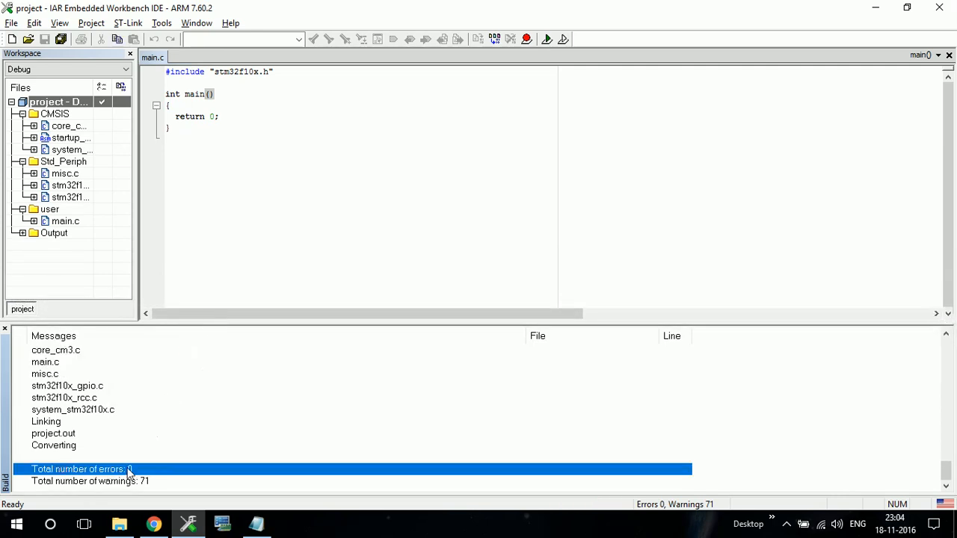
left_click(136, 482)
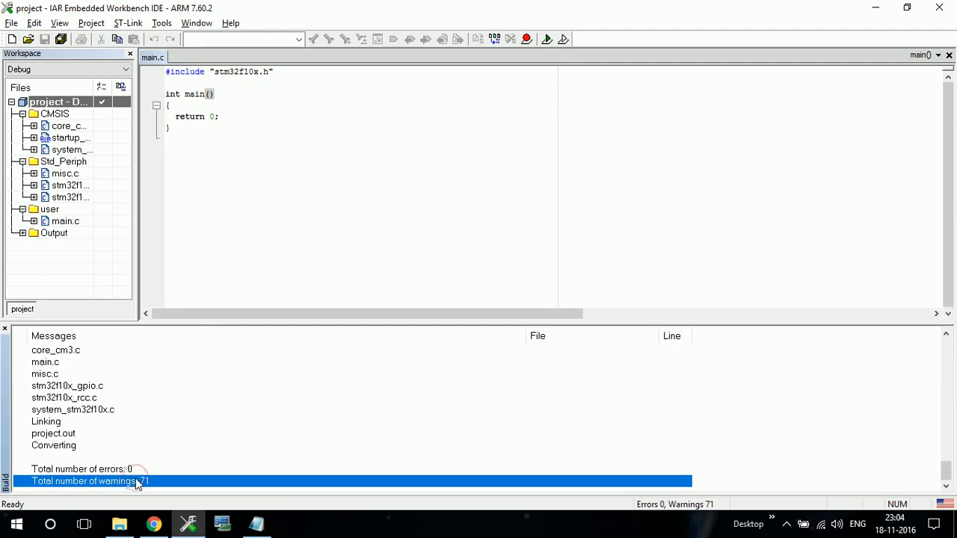
scroll(181, 424, "up", 18)
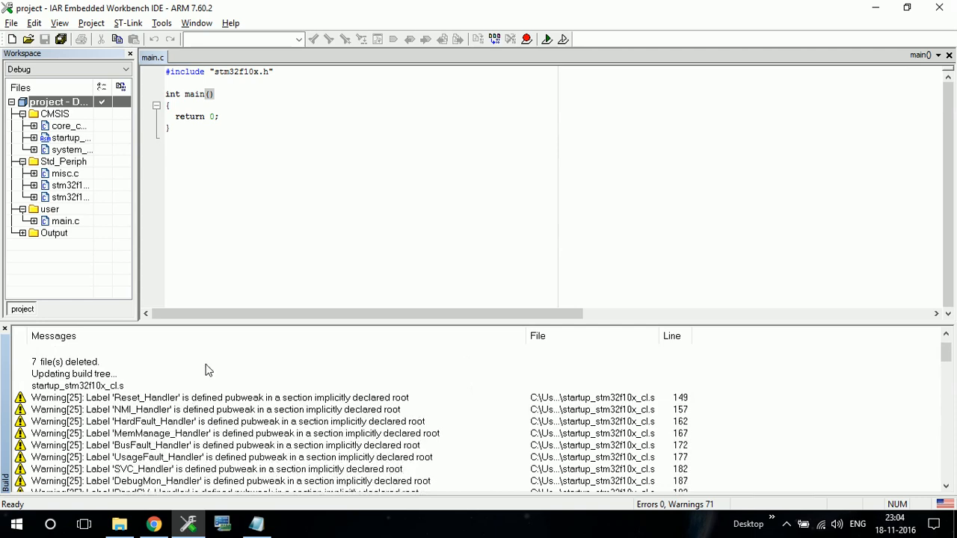
left_click_drag(263, 323, 261, 354)
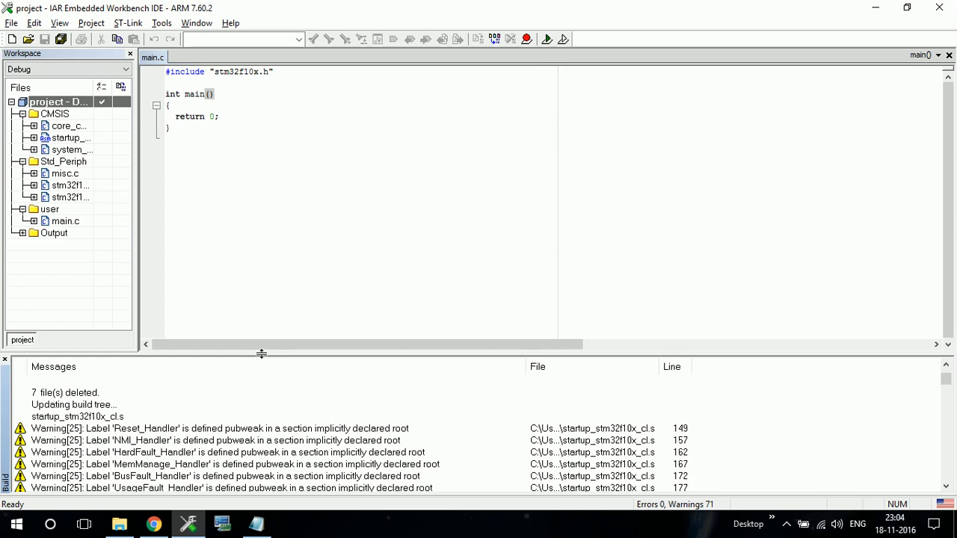
left_click(247, 432)
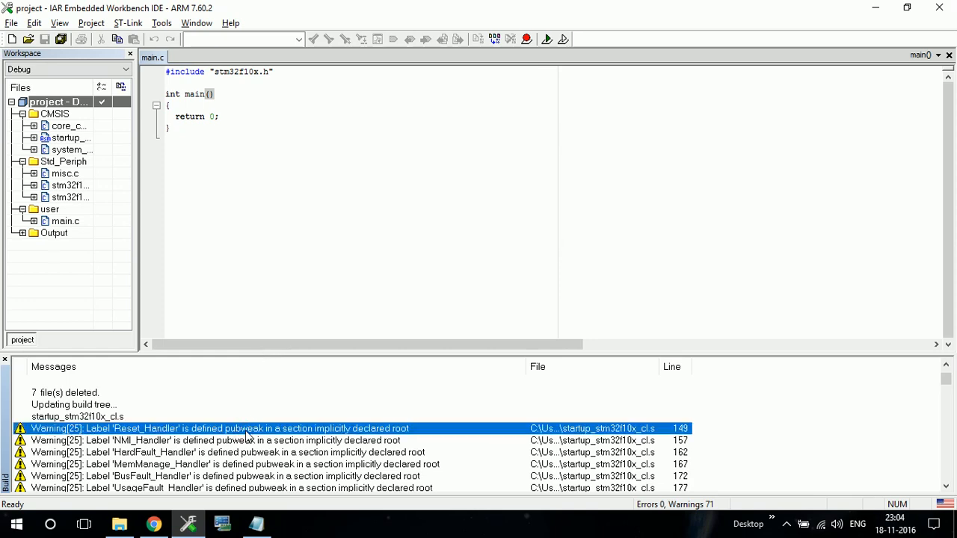
Step: Insert the line STM32F401RE below "Files:" at the top of Configuration.txt in Notepad, then minimize the notes
scroll(247, 434, "down", 3)
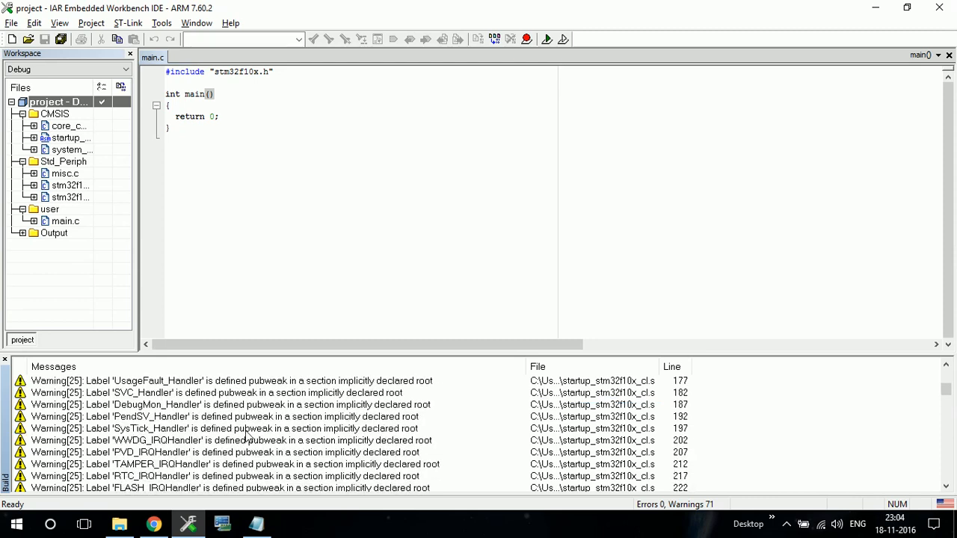
left_click(257, 523)
left_click(423, 346)
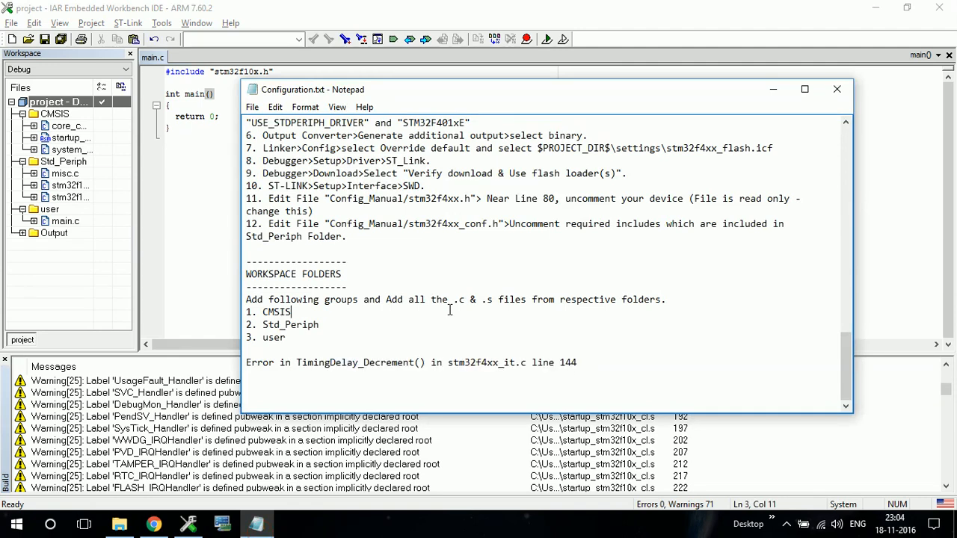
scroll(451, 312, "up", 5)
scroll(451, 312, "up", 5)
scroll(455, 241, "up", 7)
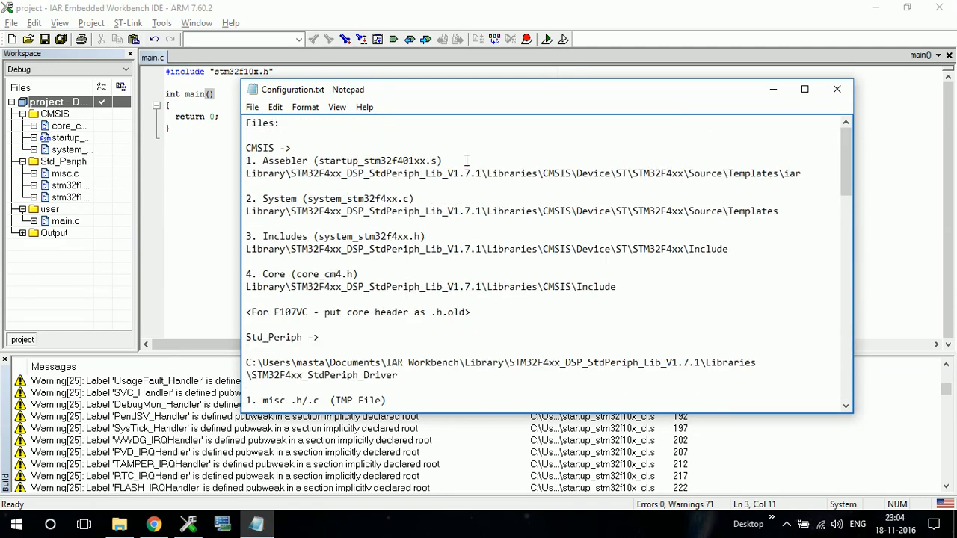
left_click(362, 142)
key("Return")
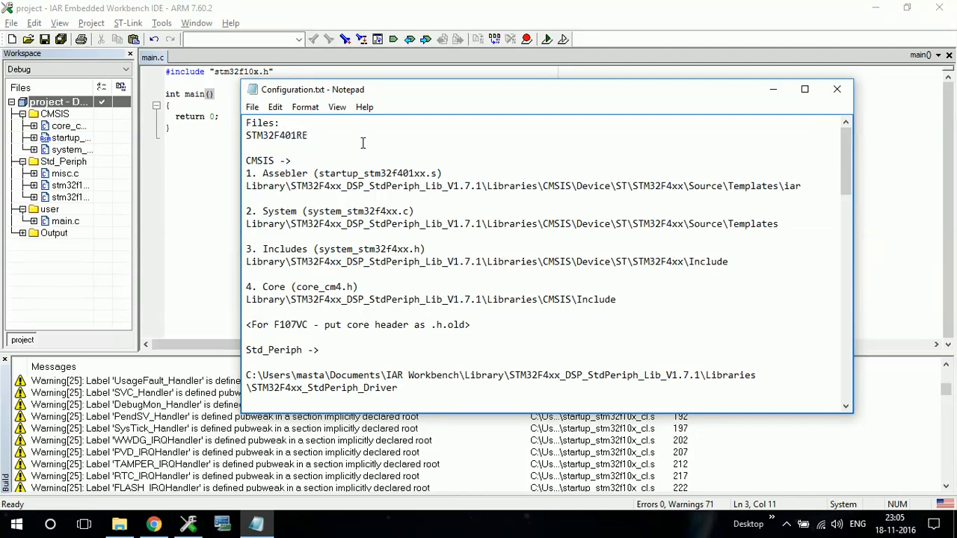
scroll(400, 261, "down", 15)
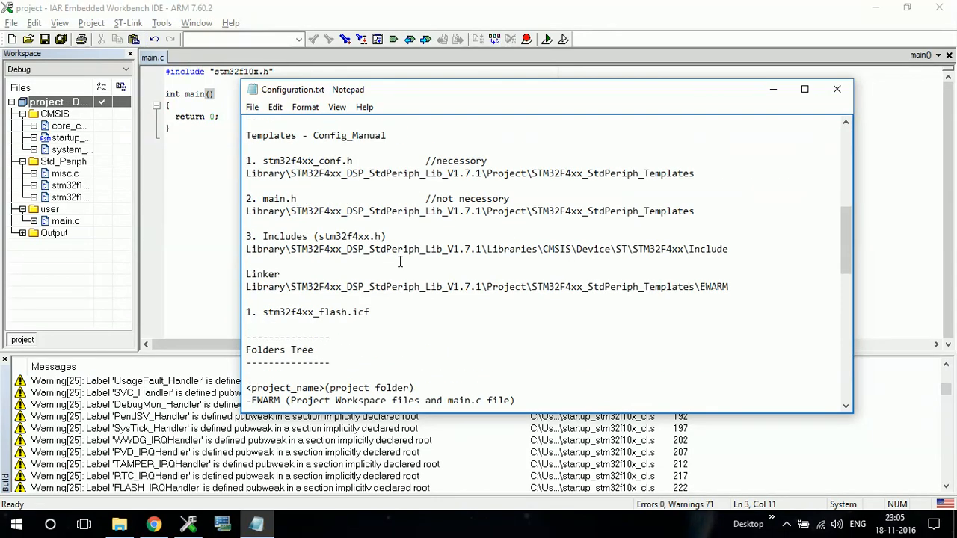
scroll(400, 261, "up", 15)
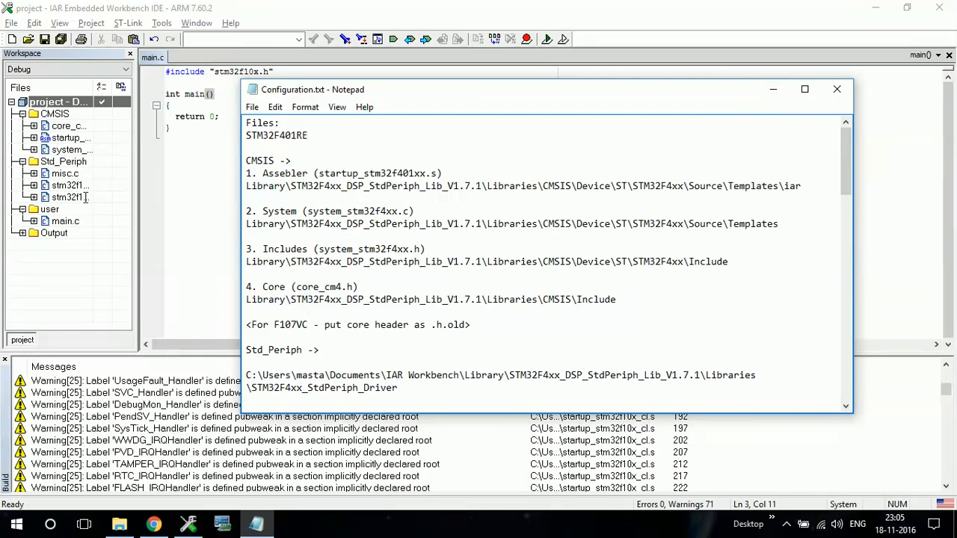
left_click(773, 89)
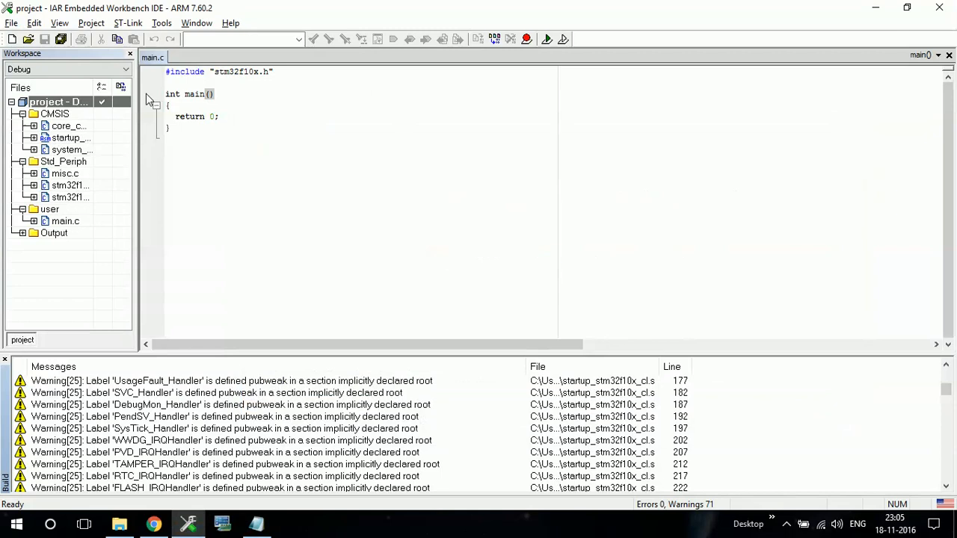
Step: In File Explorer, rename core_cm3.h.old in the Project folder's CMSIS subfolder to core_cm3.h
left_click(119, 524)
left_click(640, 50)
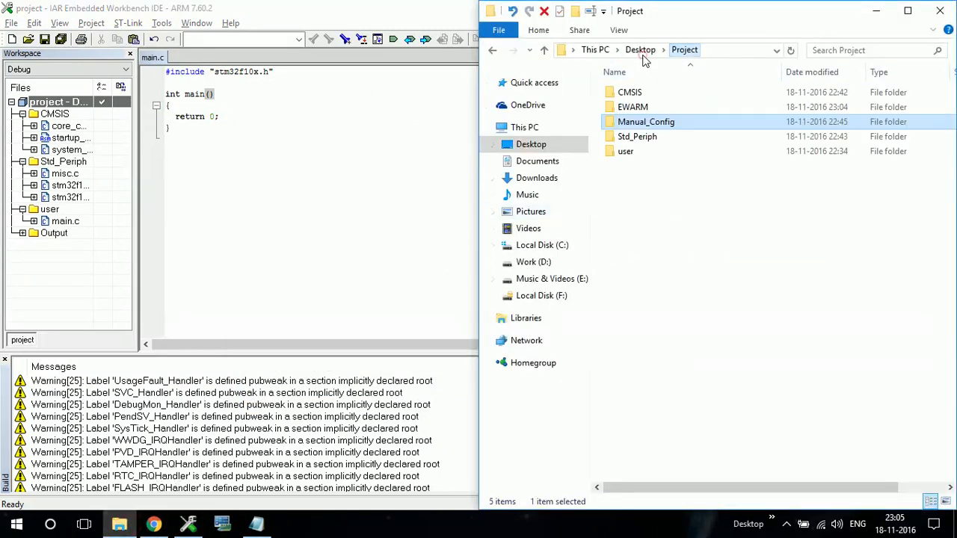
double_click(634, 92)
left_click(675, 109)
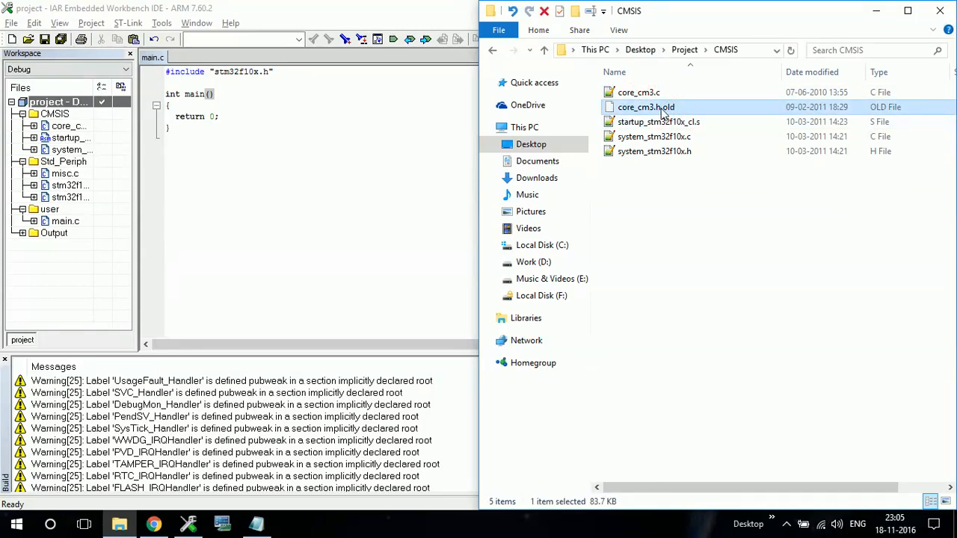
left_click(663, 109)
left_click(673, 107)
key("BackSpace")
key("BackSpace")
key("Return")
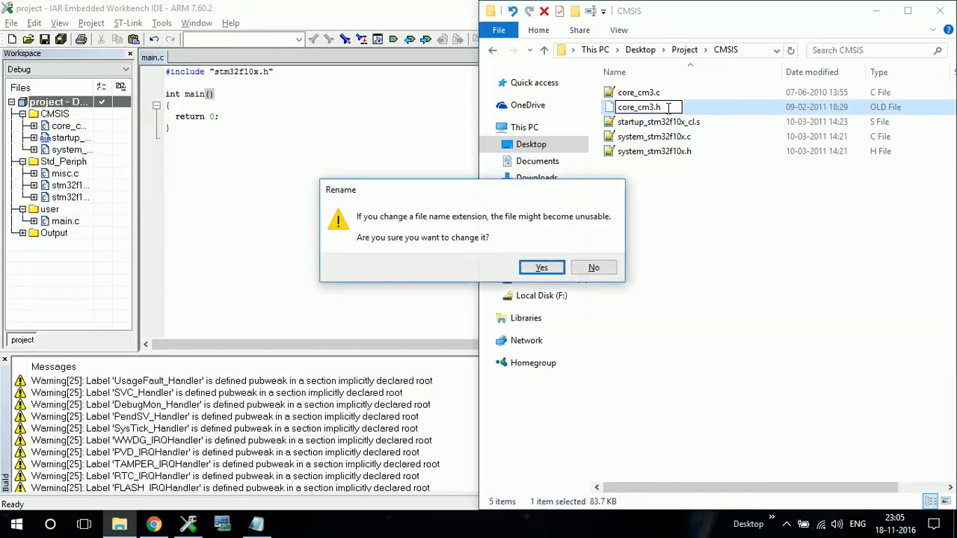
left_click(539, 270)
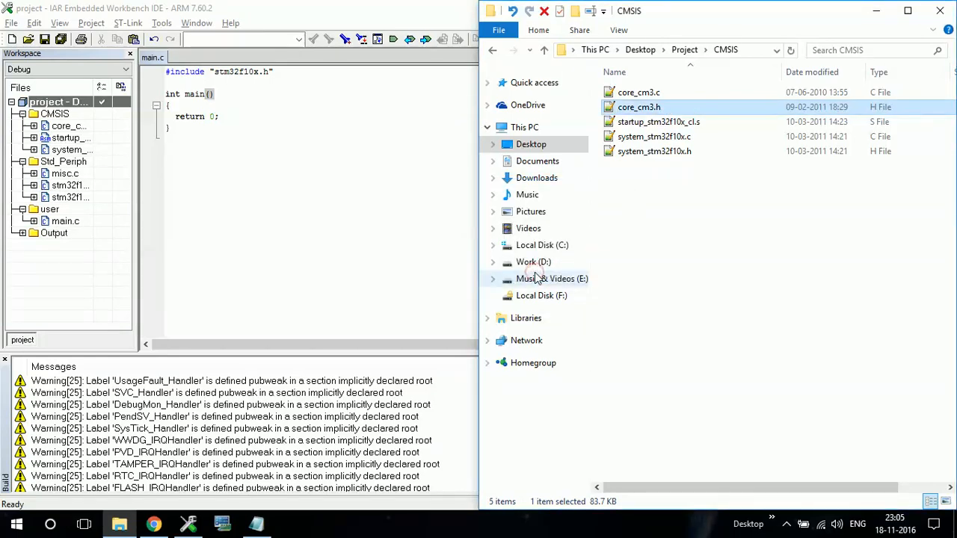
Step: Return to IAR Embedded Workbench, rebuild all project files and enlarge the build message area to review the core_cm3.h errors
left_click(282, 197)
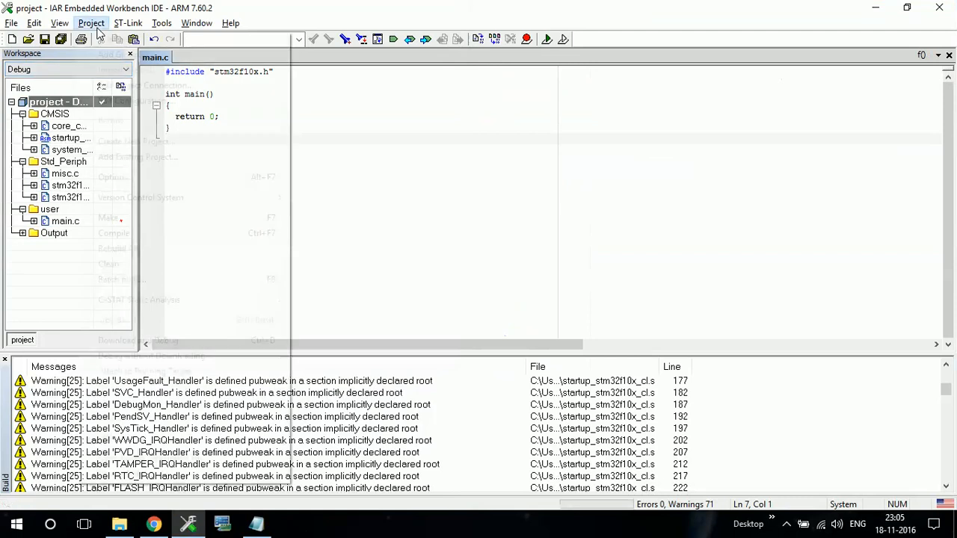
left_click(92, 23)
left_click(139, 249)
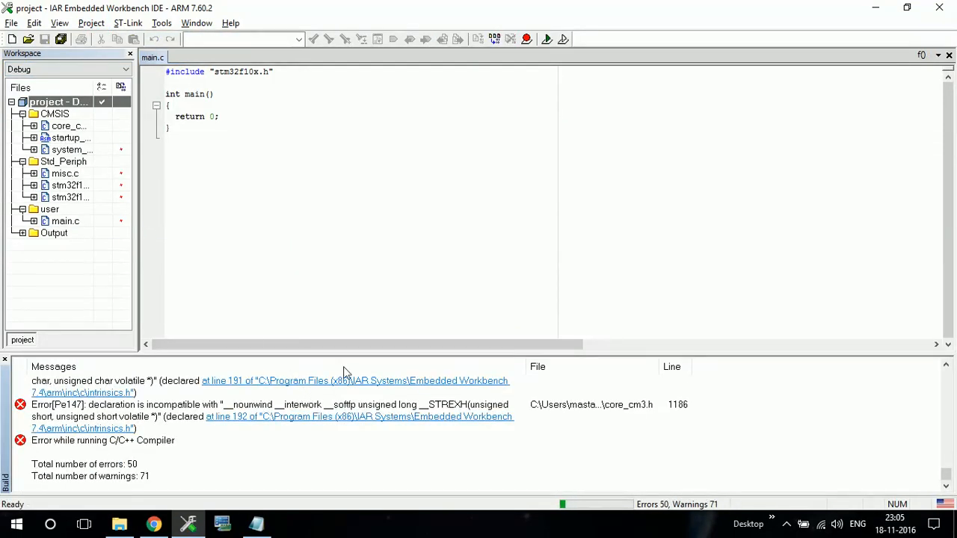
left_click_drag(364, 353, 374, 284)
scroll(208, 410, "up", 20)
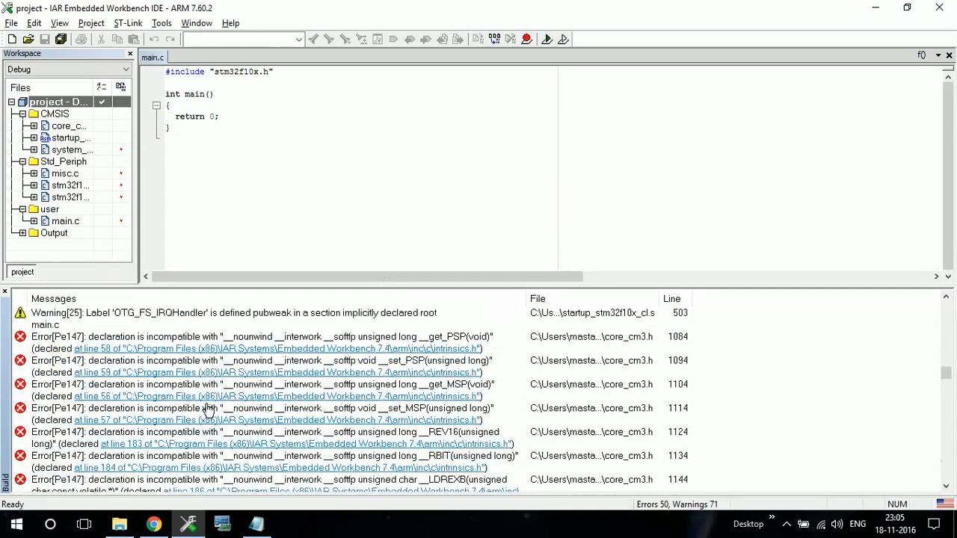
scroll(207, 410, "down", 10)
scroll(208, 410, "up", 3)
Step: Copy the first Error[Pe147] message, about the incompatible __get_PSP(void) declaration in core_cm3.h
left_click(35, 341)
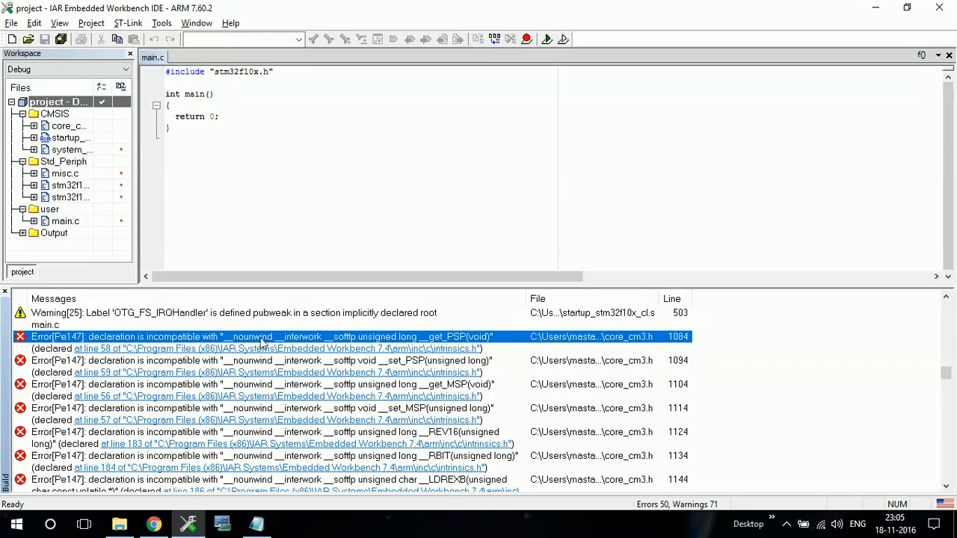
right_click(97, 342)
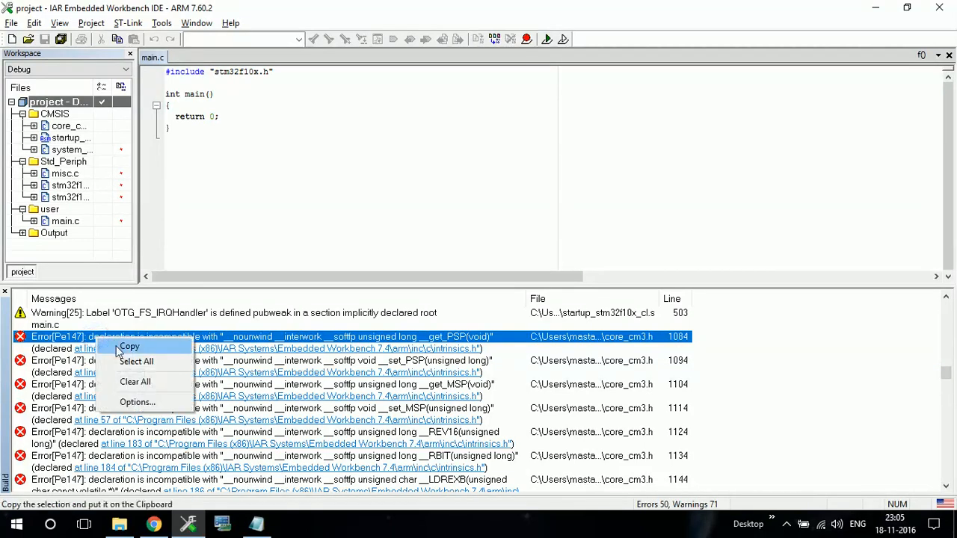
left_click(121, 344)
Step: Switch to Chrome and search Google in a new tab for the copied Pe147 error text without its file path and line number
left_click(154, 523)
left_click(432, 12)
key("ctrl+v")
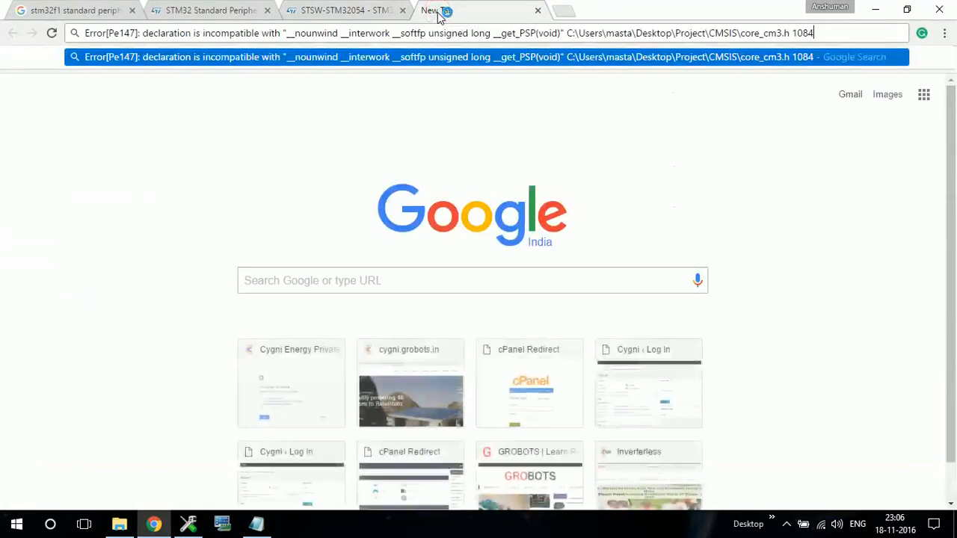
key("shift+Left")
key("shift+Left")
key("shift+Left")
key("shift+Left")
key("shift+Left")
key("shift+Left")
key("shift+Left")
key("shift+Left")
key("shift+Left")
key("shift+Left")
key("shift+Left")
key("shift+Left")
key("shift+Left")
key("shift+Left")
key("shift+Left")
key("shift+Left")
key("shift+Left")
key("shift+Left")
key("shift+Left")
key("shift+Left")
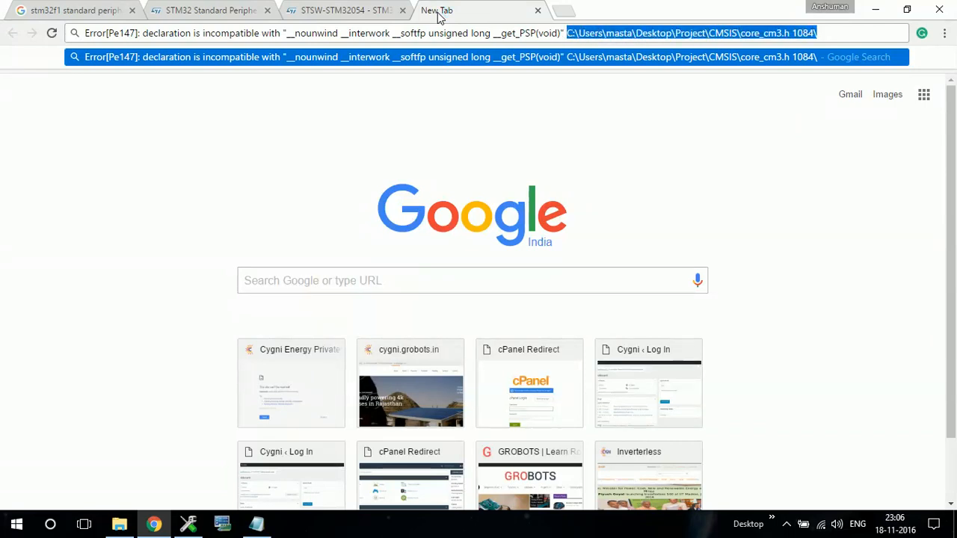
key("BackSpace")
key("Return")
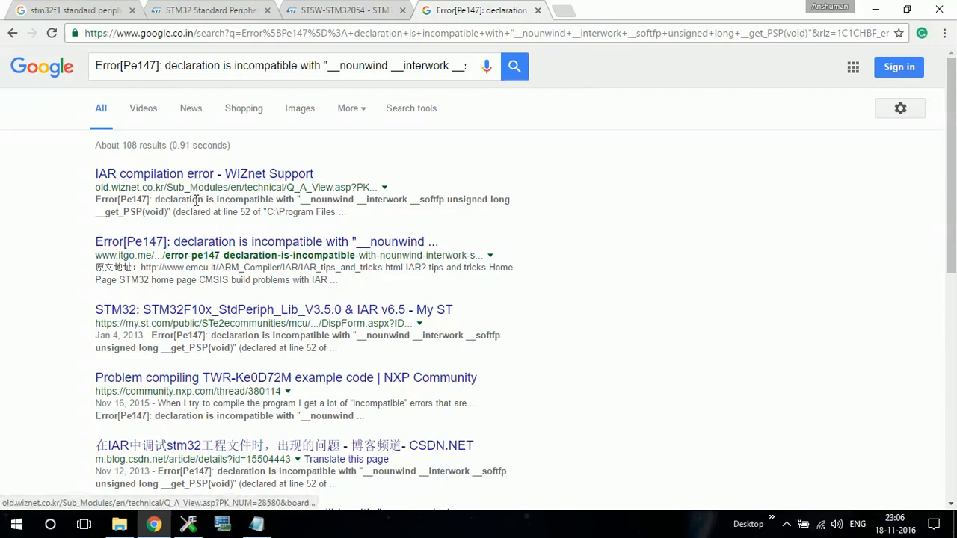
Step: Open the "IAR compilation error - WIZnet Support" result in a new tab and read the question for a possible answer
middle_click(248, 173)
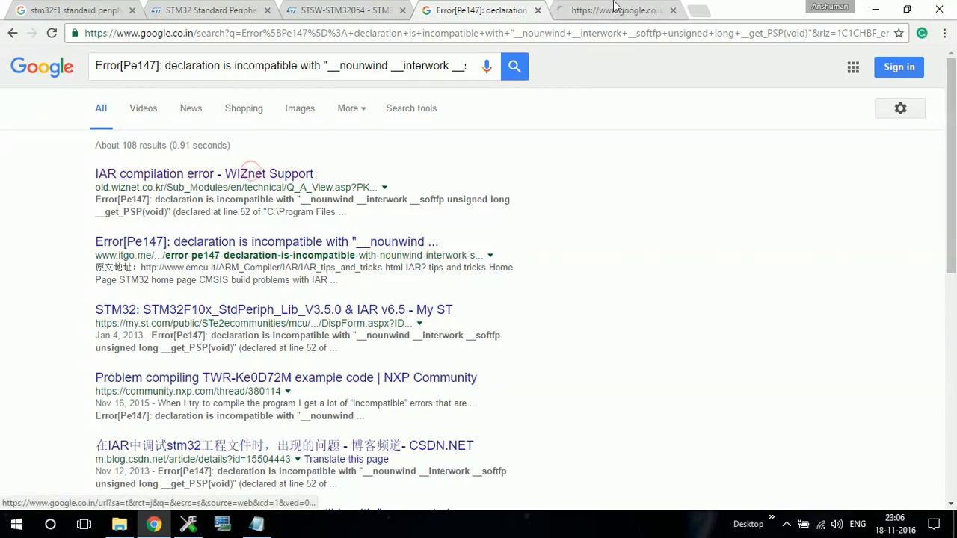
left_click(613, 7)
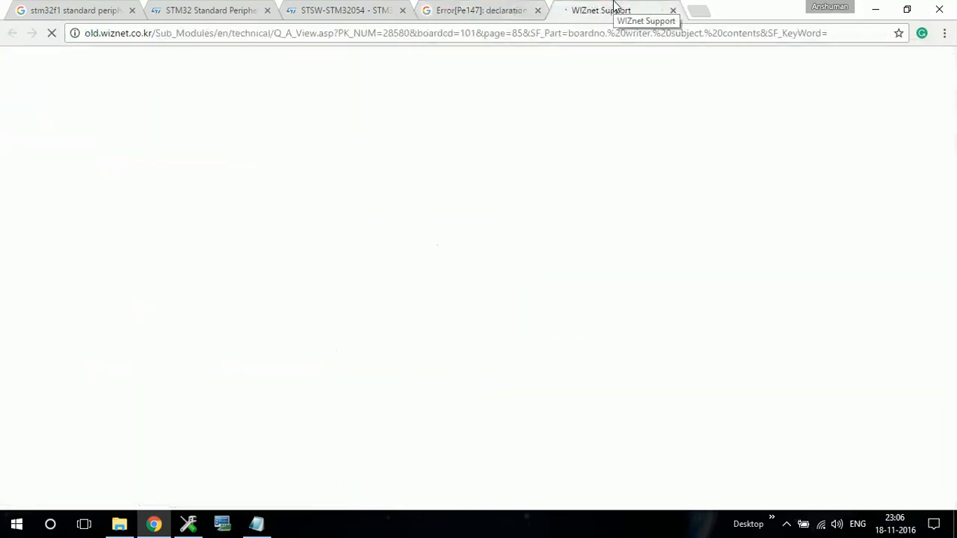
left_click(479, 10)
scroll(206, 326, "down", 2)
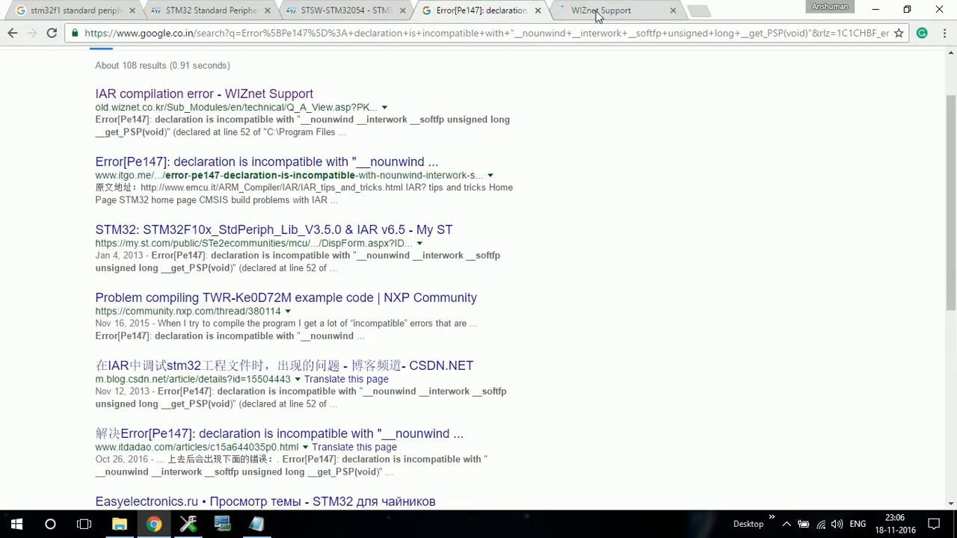
left_click(595, 17)
scroll(367, 310, "down", 2)
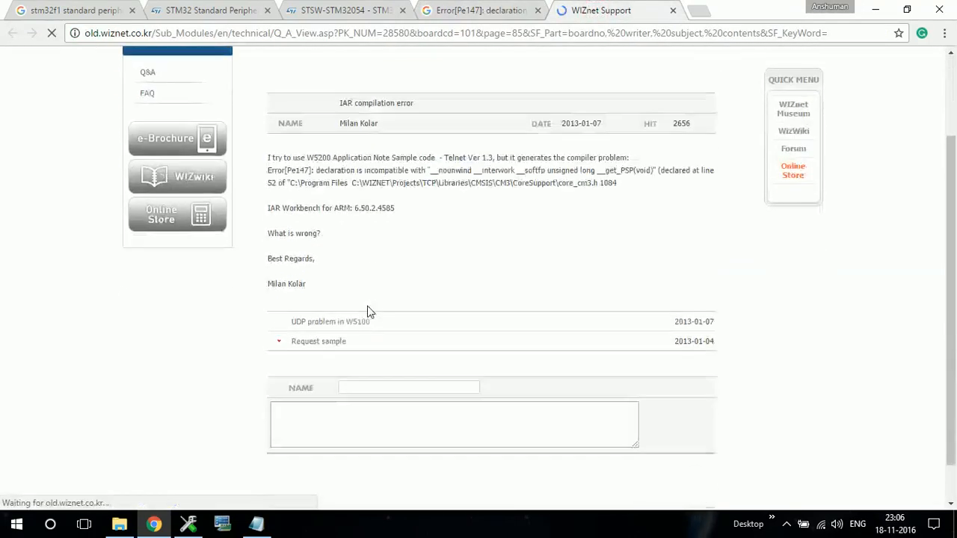
scroll(303, 260, "down", 1)
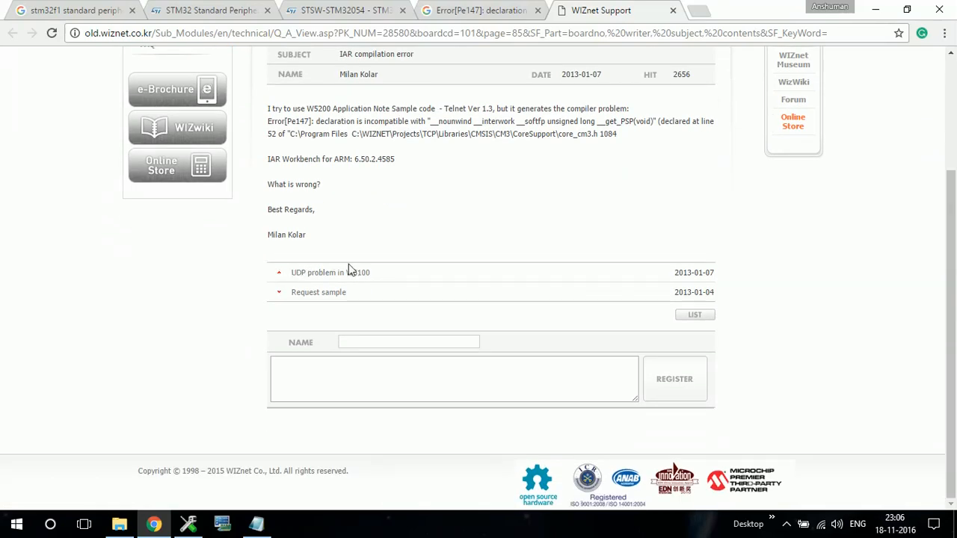
Step: Open the itgo.me result on Error[Pe147] in a new tab and close the WIZnet Support page
left_click(490, 15)
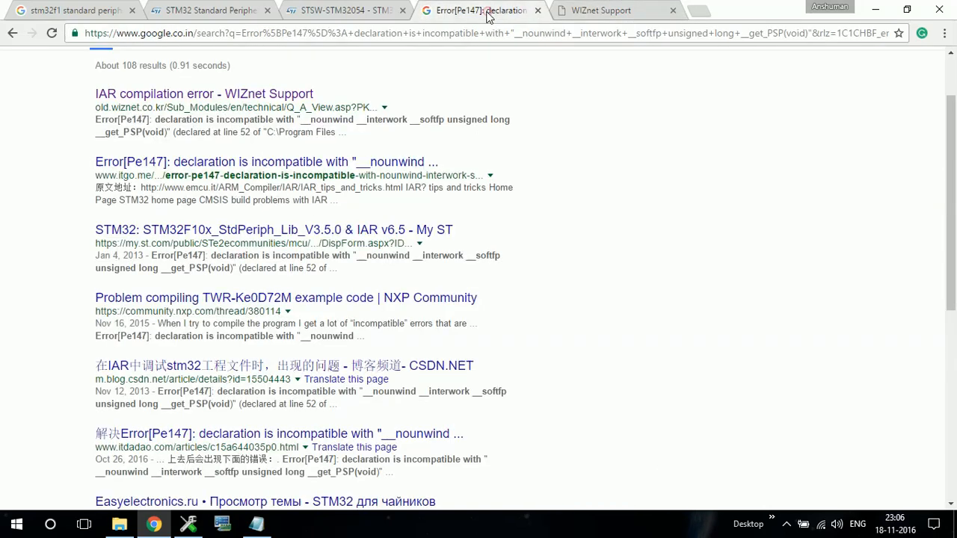
middle_click(309, 162)
left_click(740, 8)
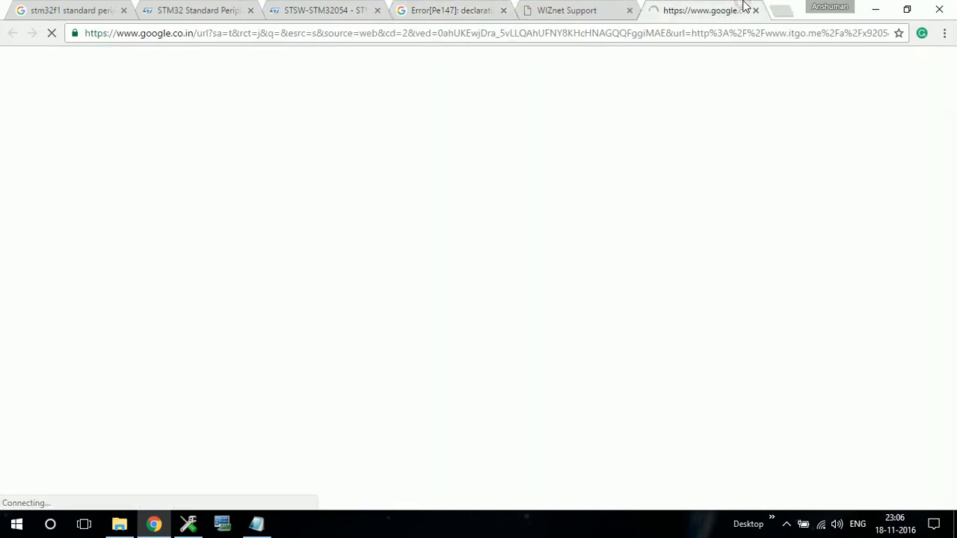
left_click(550, 9)
left_click(629, 10)
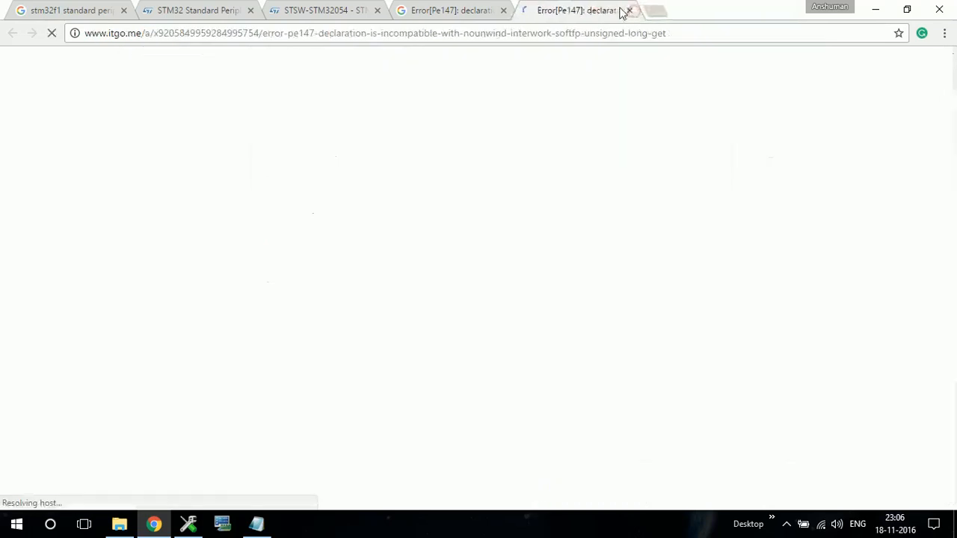
Step: Open the My ST result "STM32: STM32F10x_StdPeriph_Lib_V3.5.0 & IAR v6.5" in another new tab
left_click(473, 8)
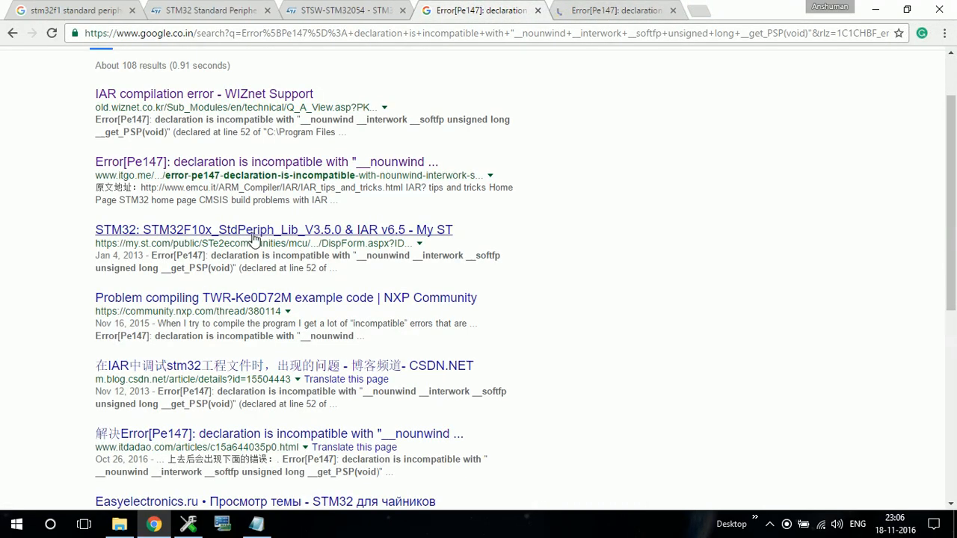
middle_click(254, 239)
left_click(691, 9)
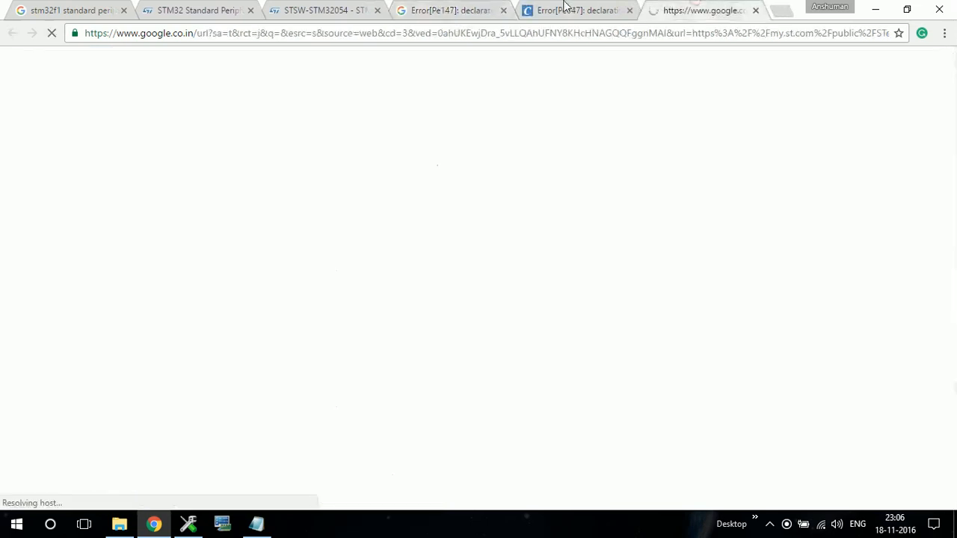
Step: Read the itgo.me article's sections on CMSIS build problems with IAR Embedded Workbench, including the core_cm3.h fix and the core_cm3.c workaround
left_click(564, 7)
scroll(259, 351, "down", 5)
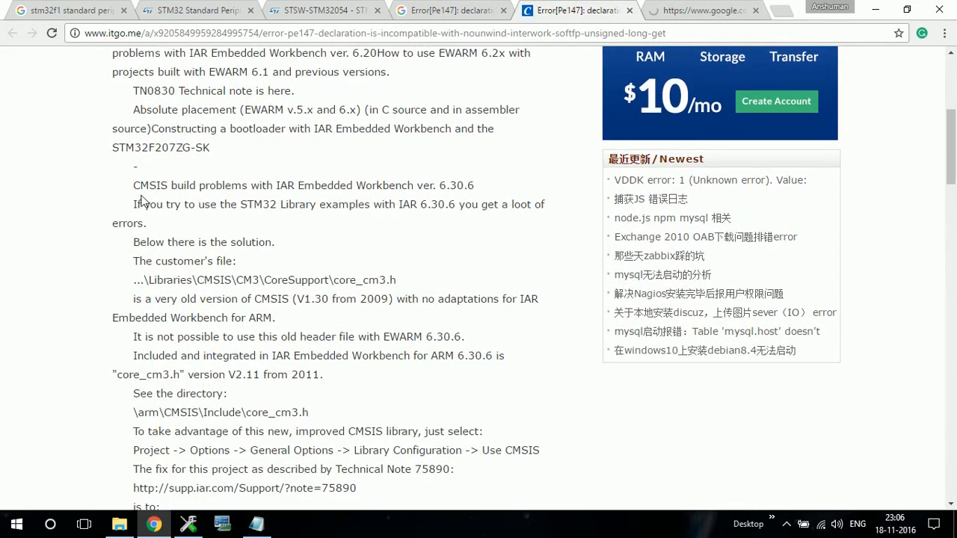
left_click_drag(138, 188, 458, 204)
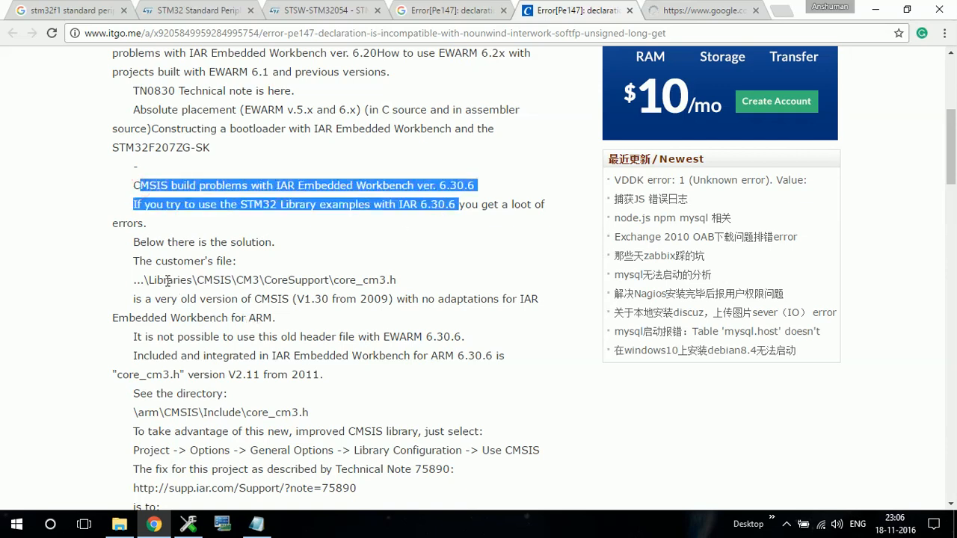
left_click_drag(144, 280, 396, 280)
scroll(402, 283, "down", 2)
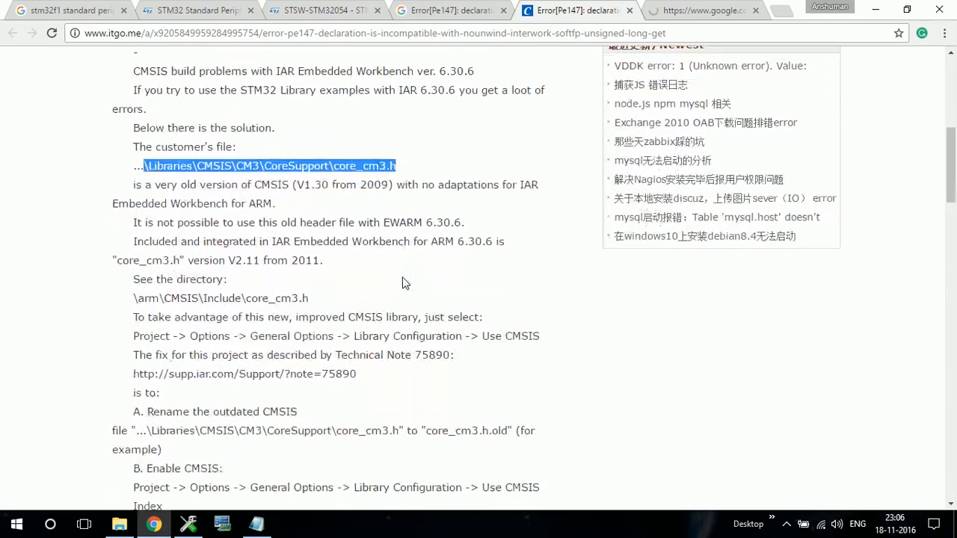
scroll(402, 282, "down", 4)
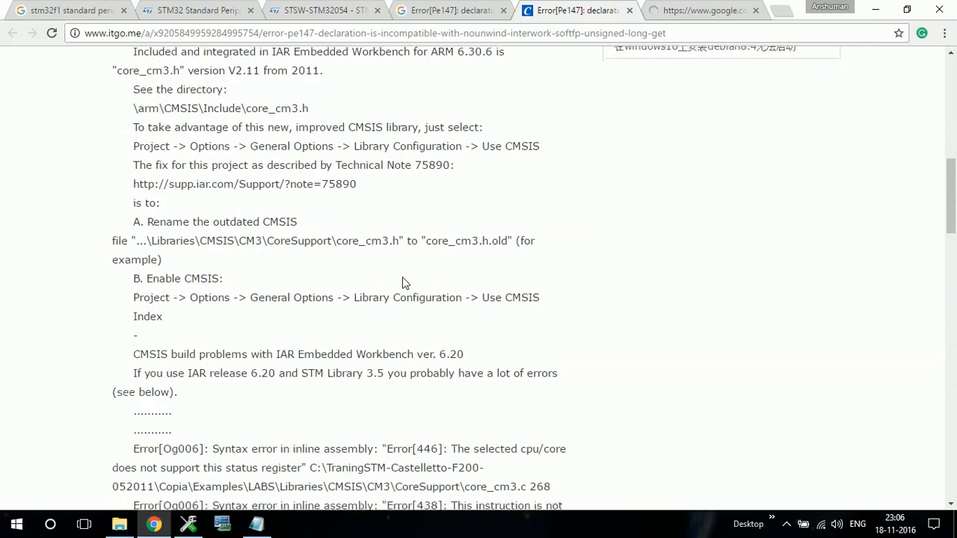
scroll(402, 282, "down", 5)
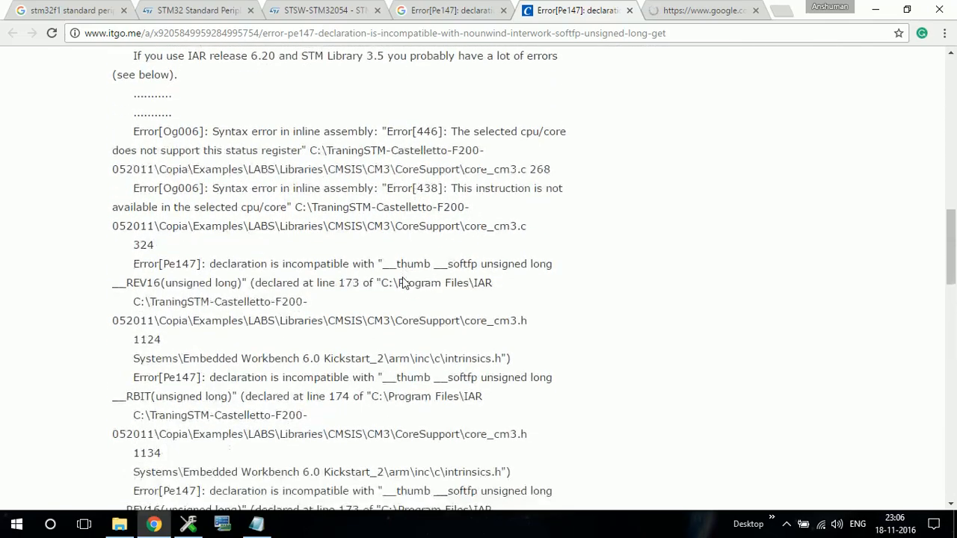
scroll(404, 278, "down", 12)
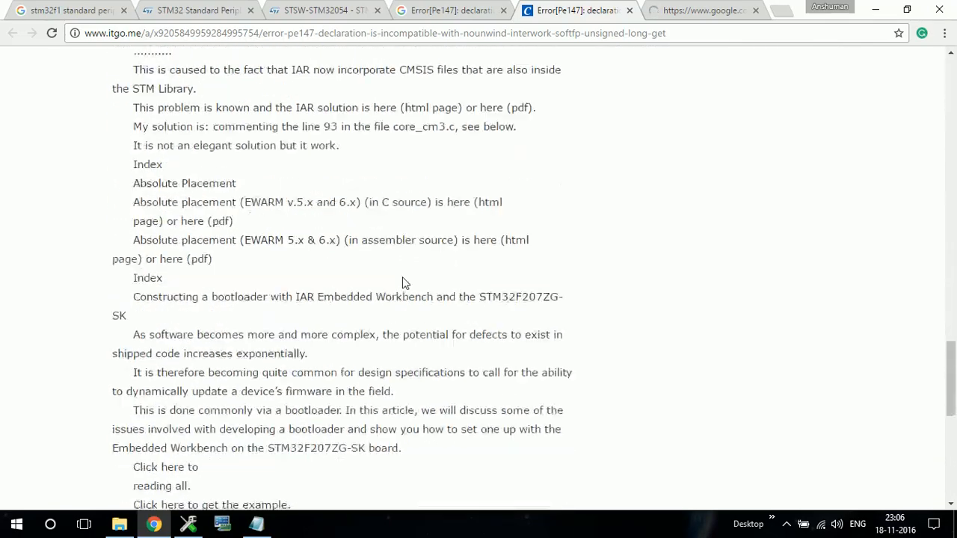
scroll(404, 280, "up", 2)
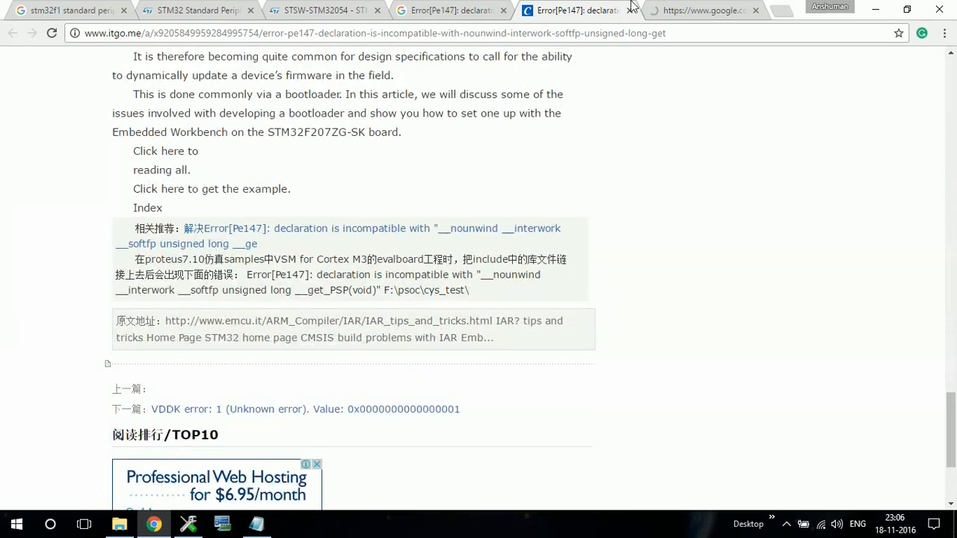
left_click(689, 7)
left_click(590, 6)
scroll(390, 267, "up", 3)
scroll(177, 307, "up", 5)
left_click(689, 9)
Step: Return to the Google results for the error and search for "Error[Pe147]: IAR" instead
left_click(461, 8)
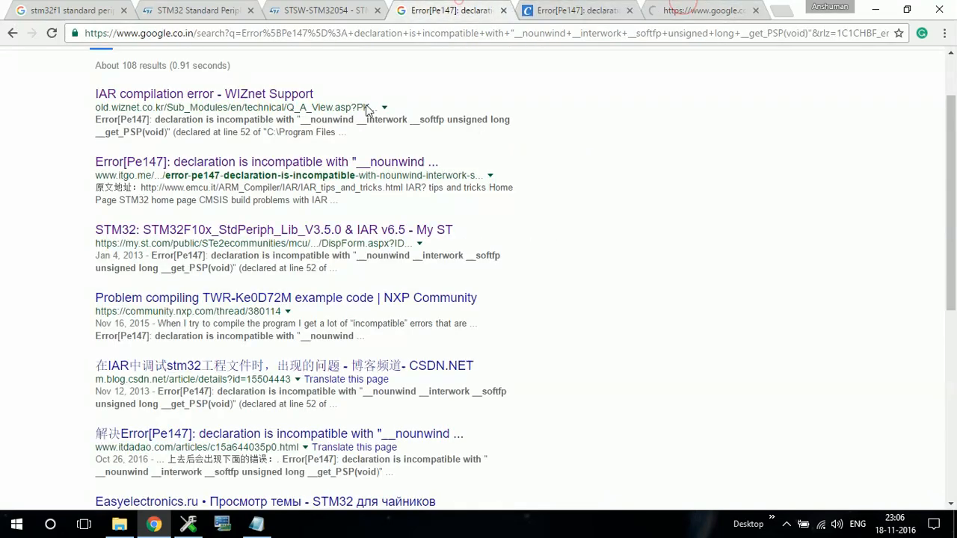
scroll(240, 238, "down", 1)
scroll(252, 258, "up", 3)
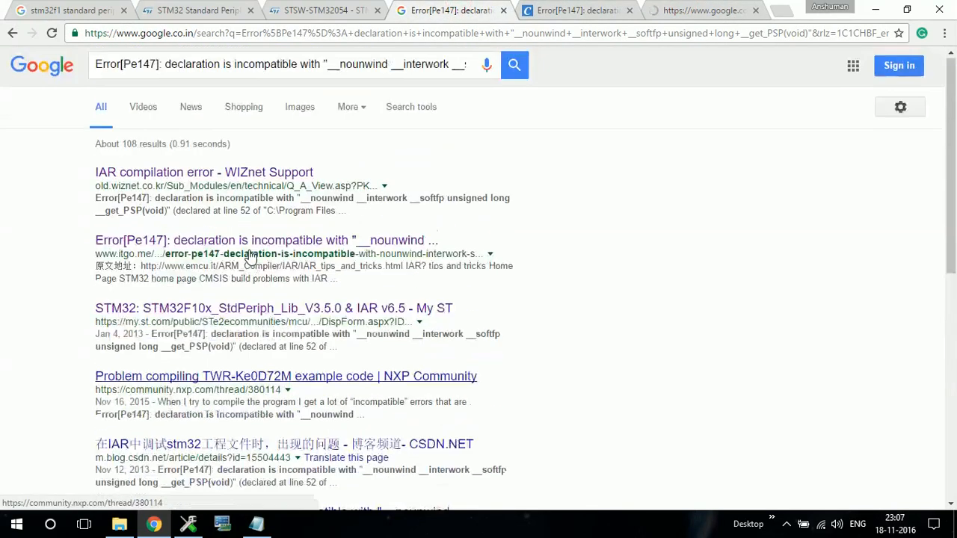
triple_click(170, 62)
type("Error[Pe147]: IAR")
key("Return")
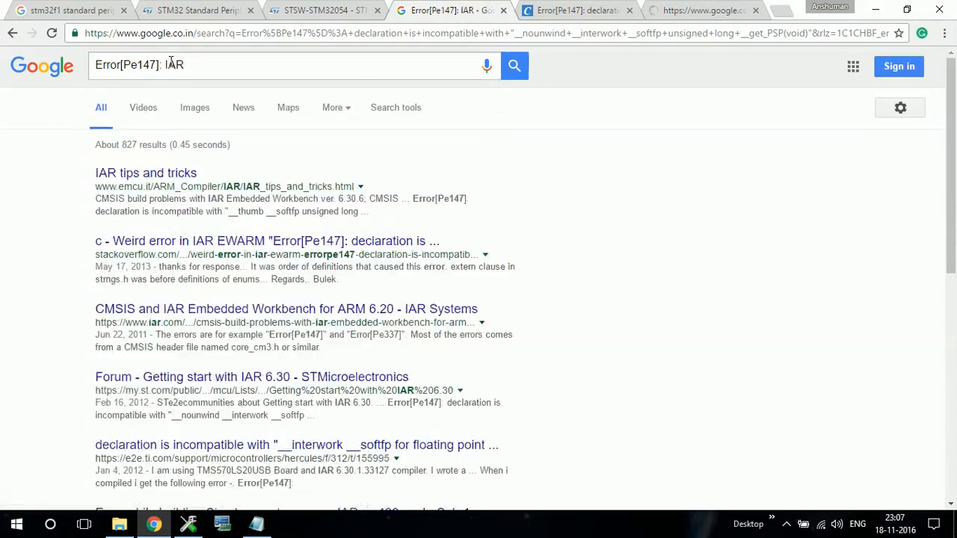
Step: Open the "IAR tips and tricks" result in a new tab and read the CMSIS build problem fix for IAR Embedded Workbench 6.30.6
middle_click(169, 172)
left_click(694, 9)
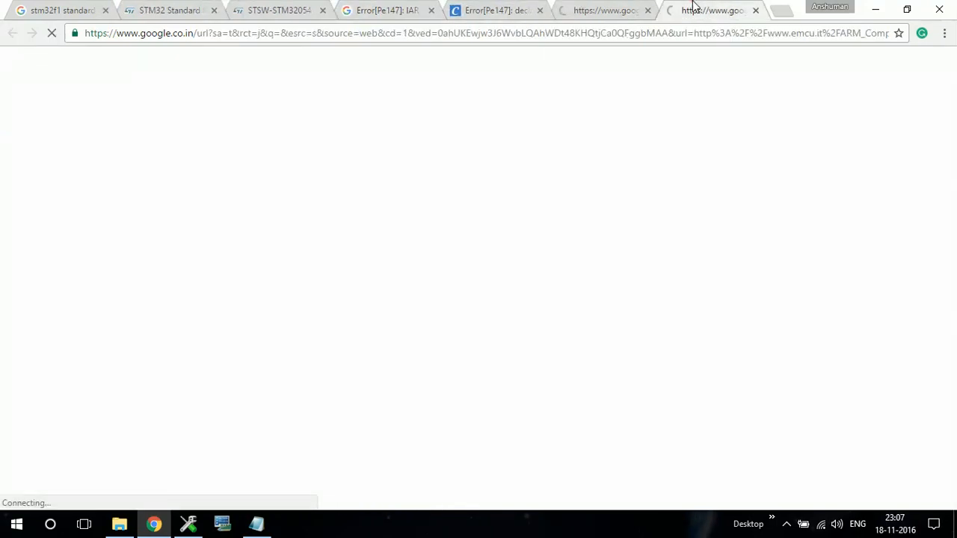
scroll(411, 251, "down", 5)
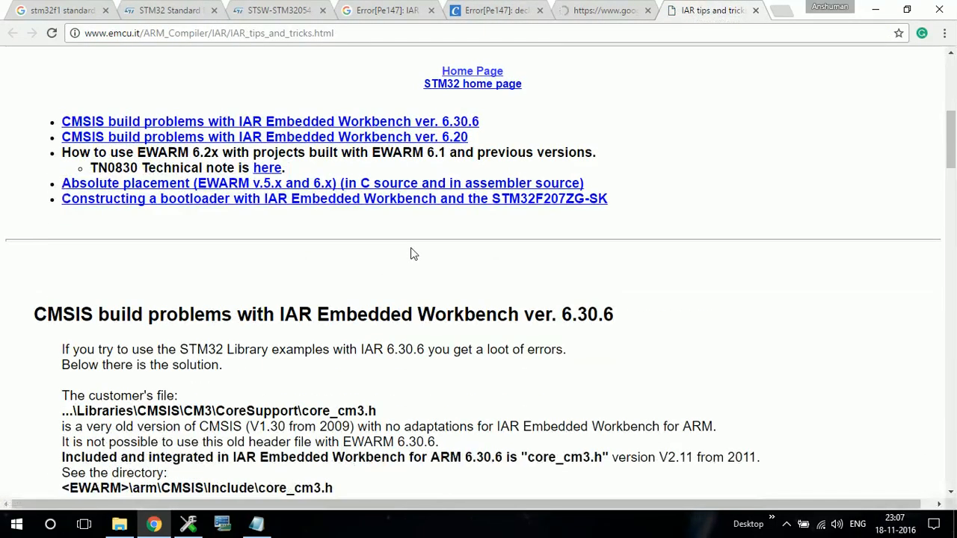
scroll(411, 252, "down", 4)
scroll(397, 314, "down", 2)
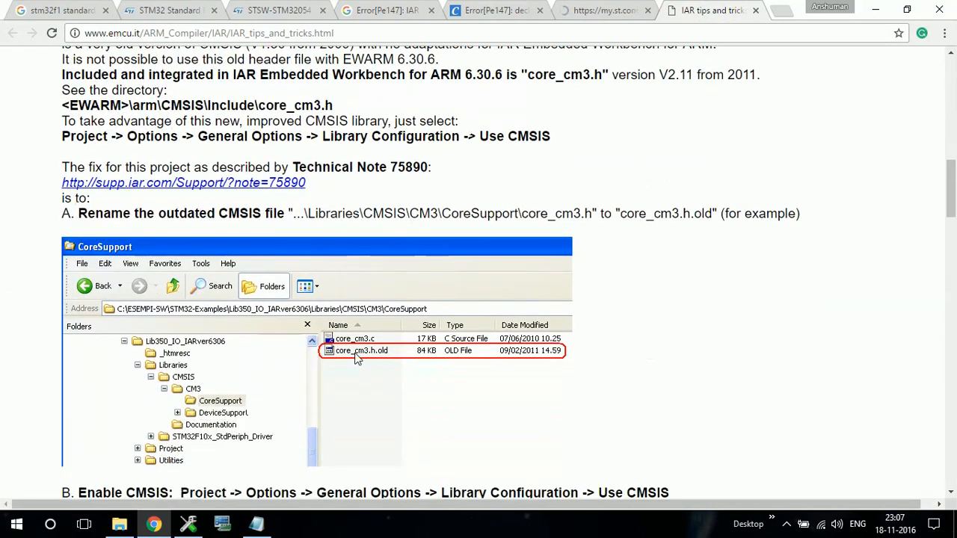
left_click_drag(110, 214, 641, 229)
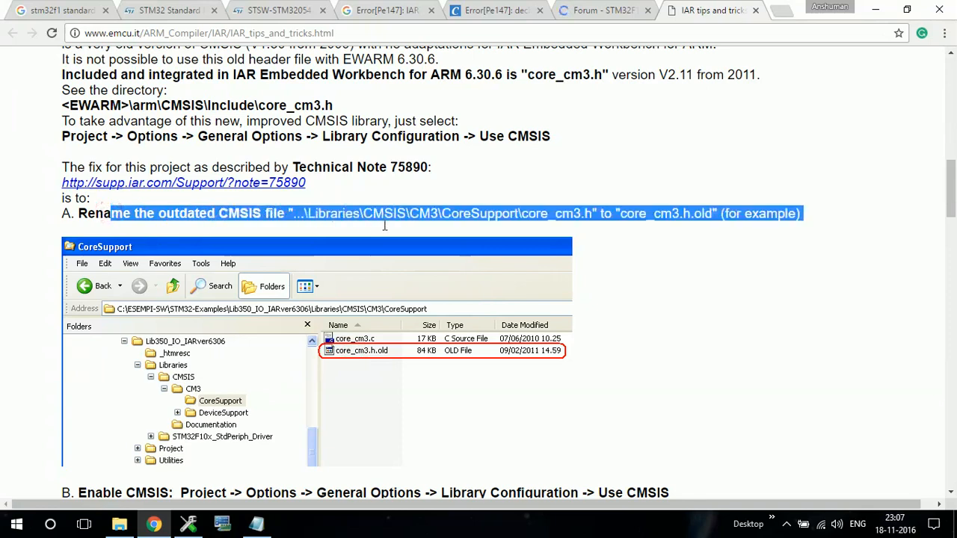
left_click(747, 241)
scroll(745, 238, "down", 4)
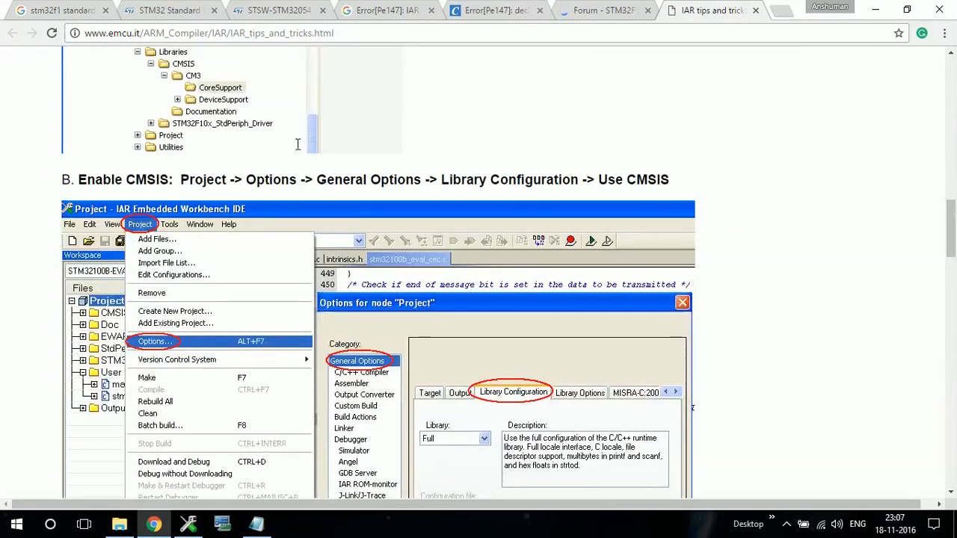
scroll(472, 381, "down", 1)
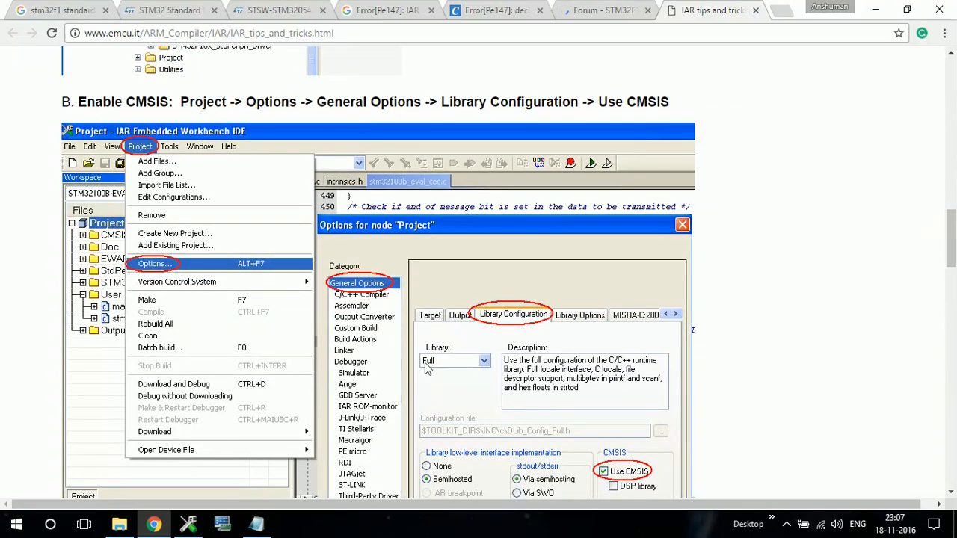
scroll(426, 368, "down", 5)
scroll(425, 363, "up", 15)
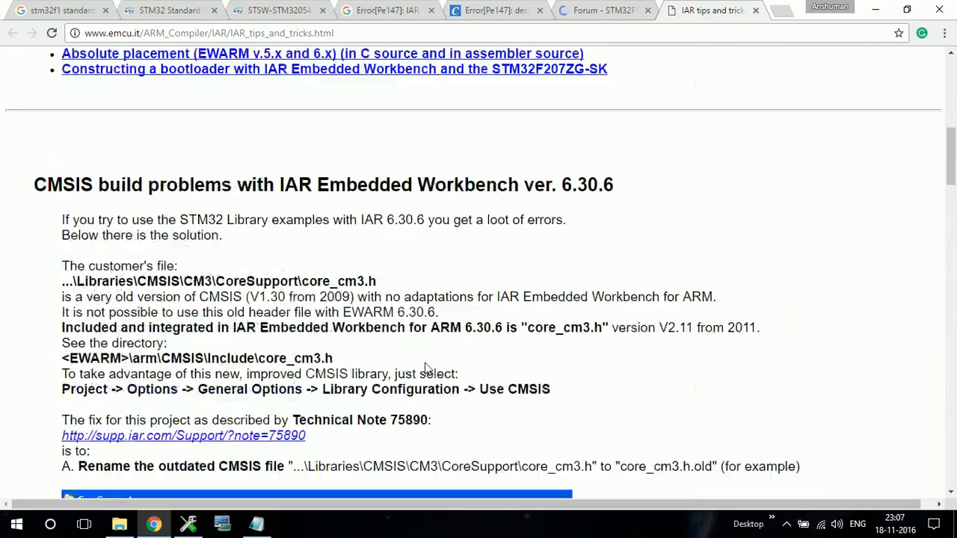
Step: Switch to File Explorer and rename core_cm3.h in the project's CMSIS folder to core_cm3.h.old, accepting the extension change
left_click(132, 527)
left_click(635, 110)
key("End")
type(".old")
key("Return")
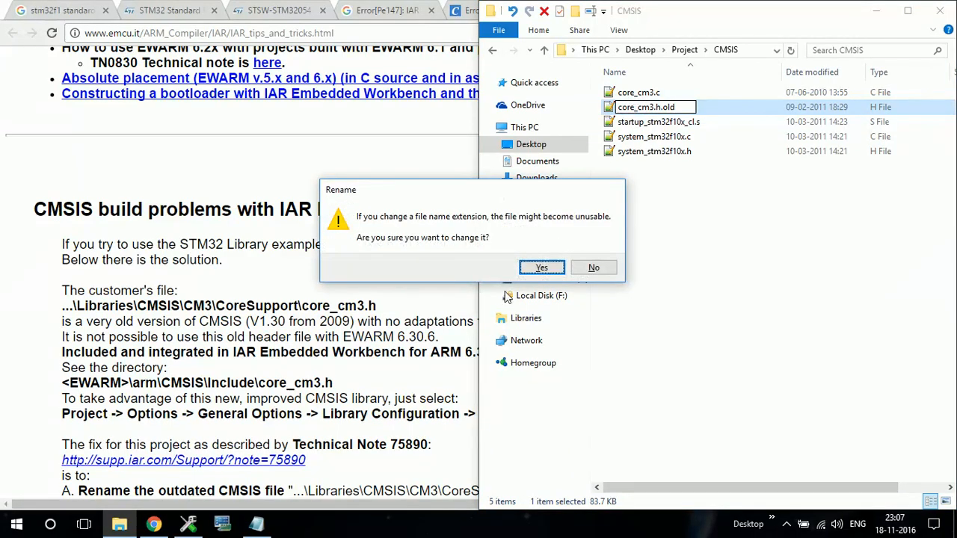
left_click(541, 267)
Step: Switch to IAR Embedded Workbench and rebuild the entire project
left_click(188, 524)
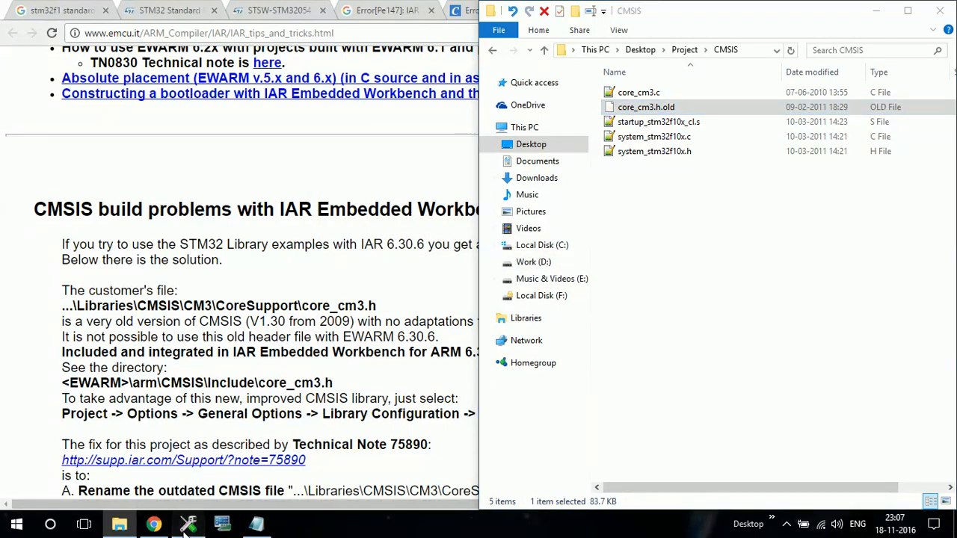
left_click(91, 23)
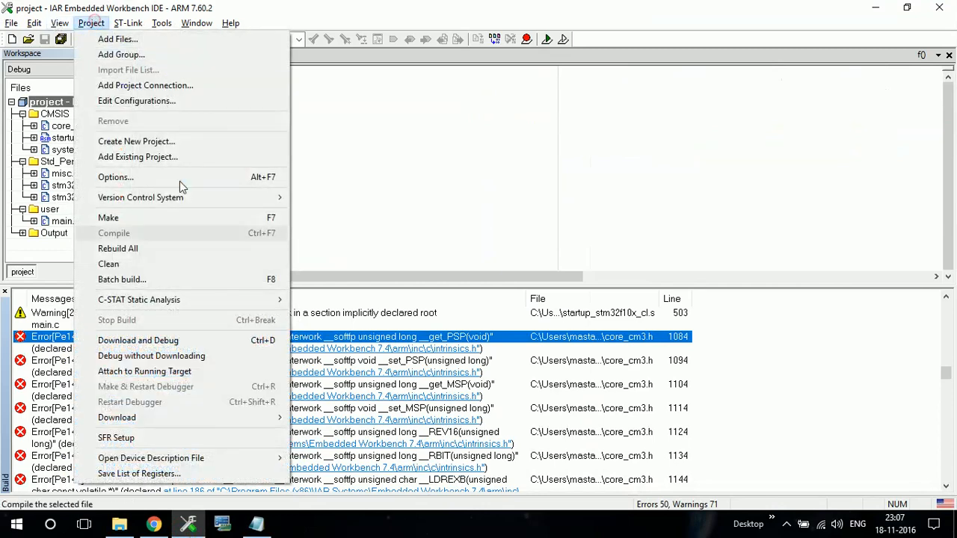
left_click(167, 254)
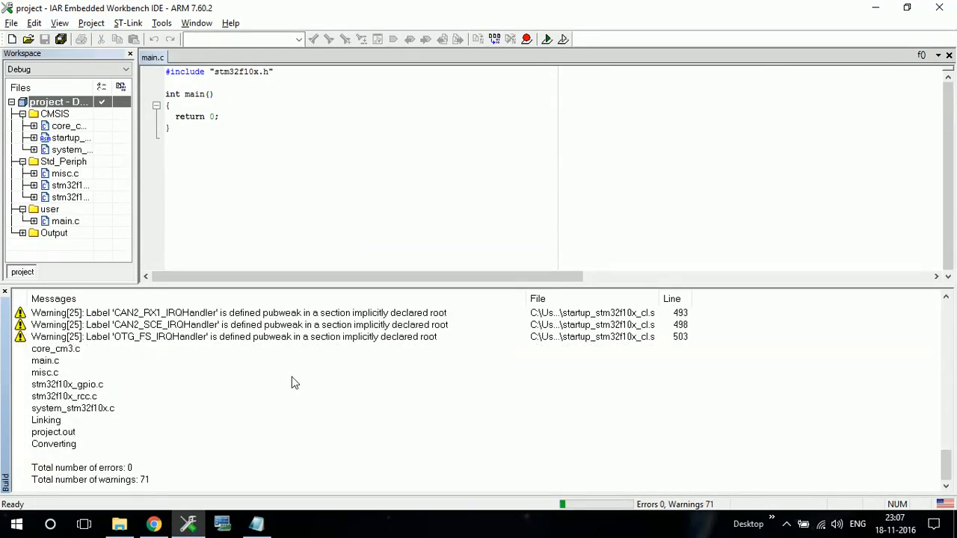
Step: Copy the Warning[25] message for label 'I2C2_ER_IRQHandler' from the build messages and search Google for it in Chrome
scroll(292, 383, "up", 8)
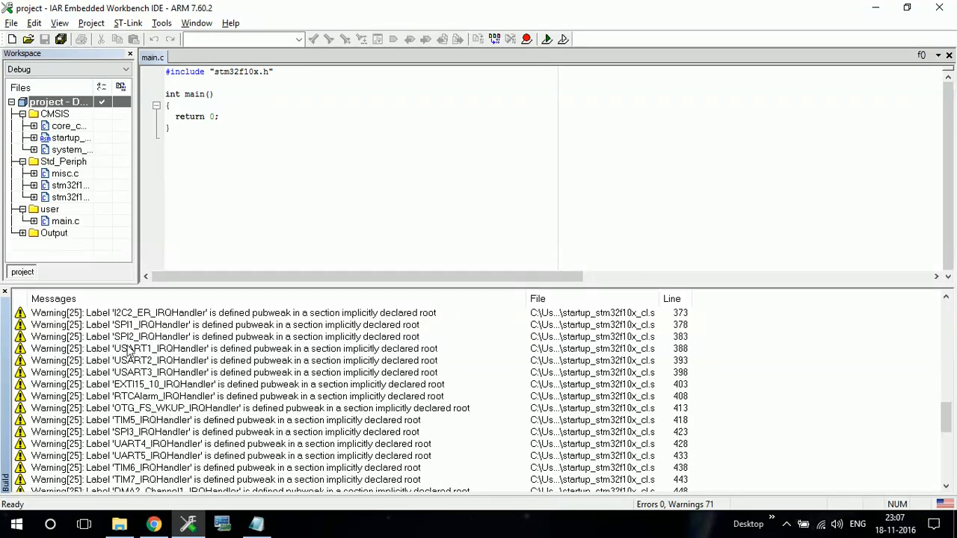
left_click(115, 314)
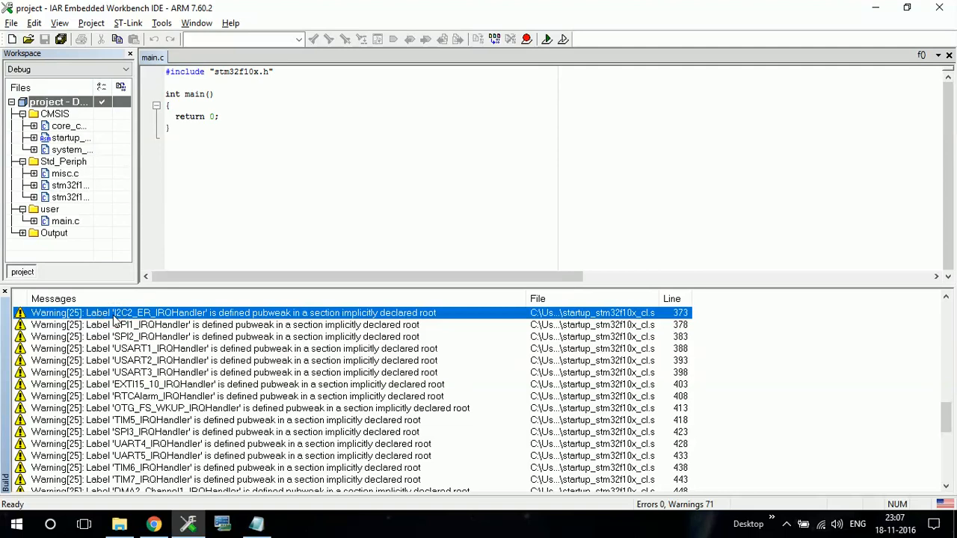
key("alt+Tab")
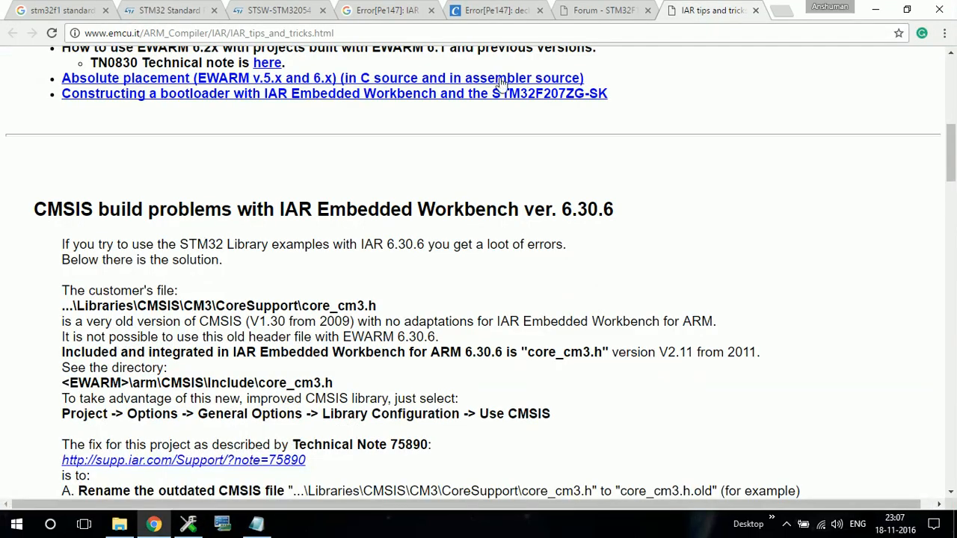
left_click(524, 32)
key("ctrl+v")
key("Return")
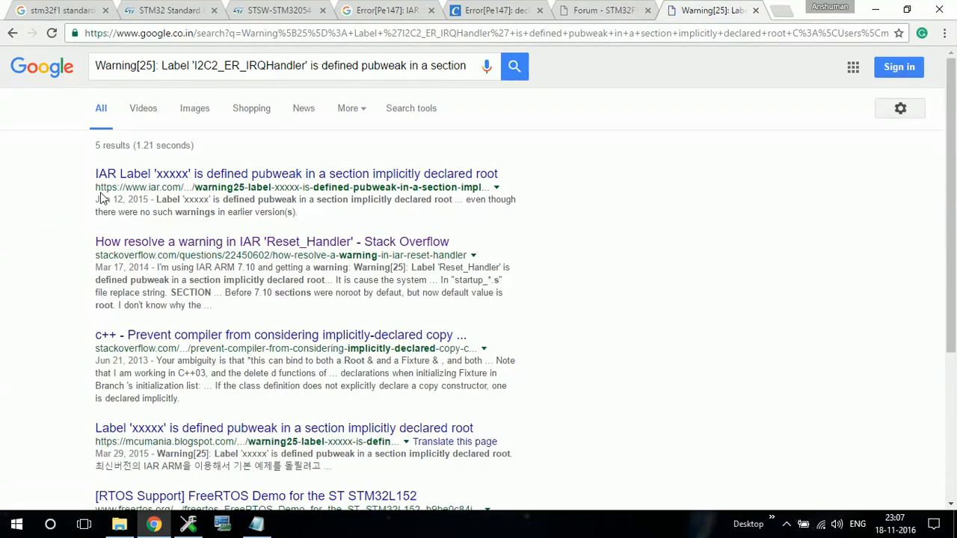
Step: Shorten the Google query to "Warning[25]: IAR" and run the search
left_click(160, 66)
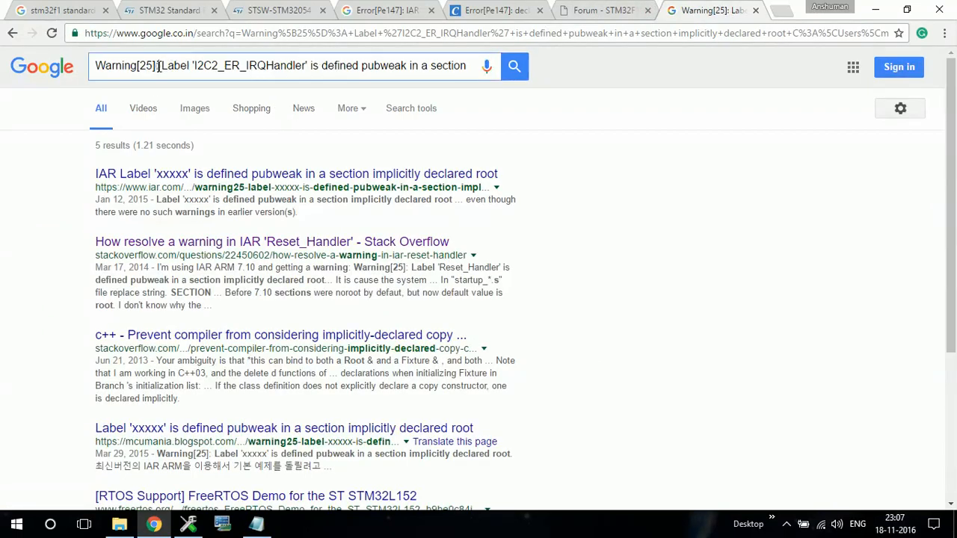
key("shift+End")
key("Delete")
type("IAT")
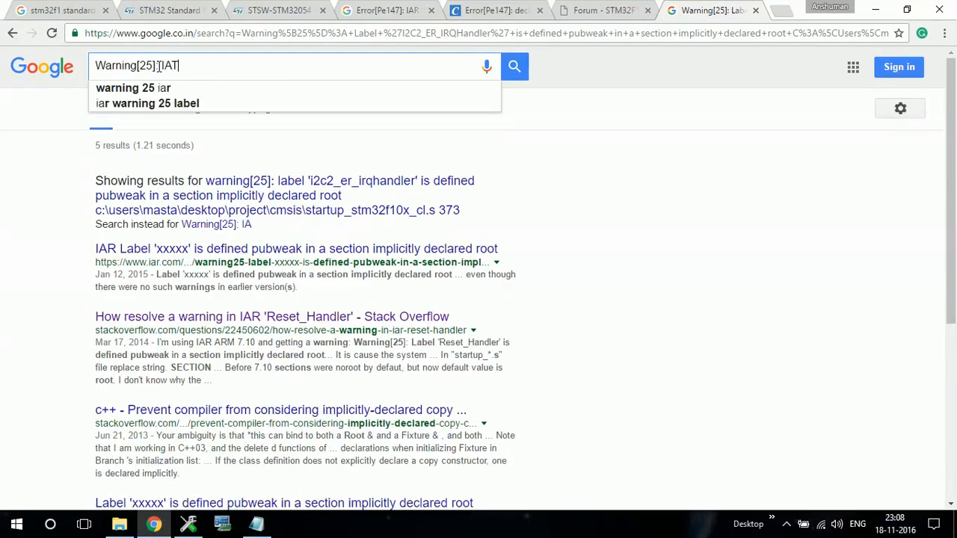
key("BackSpace")
type("R")
left_click(159, 66)
key("Return")
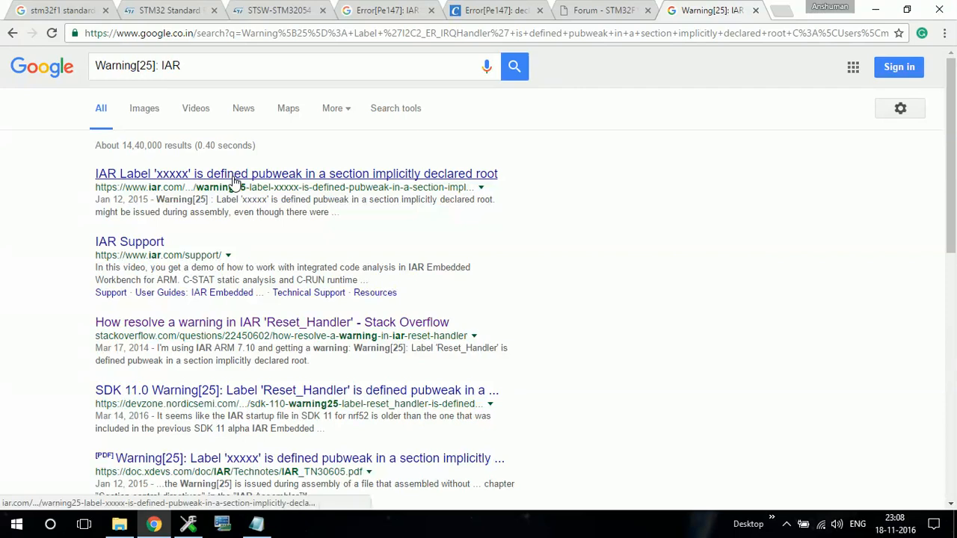
Step: Open the IAR "Label 'xxxxx' is defined pubweak" note and the Stack Overflow 'Reset_Handler' question in new tabs, and go to the IAR note
middle_click(234, 174)
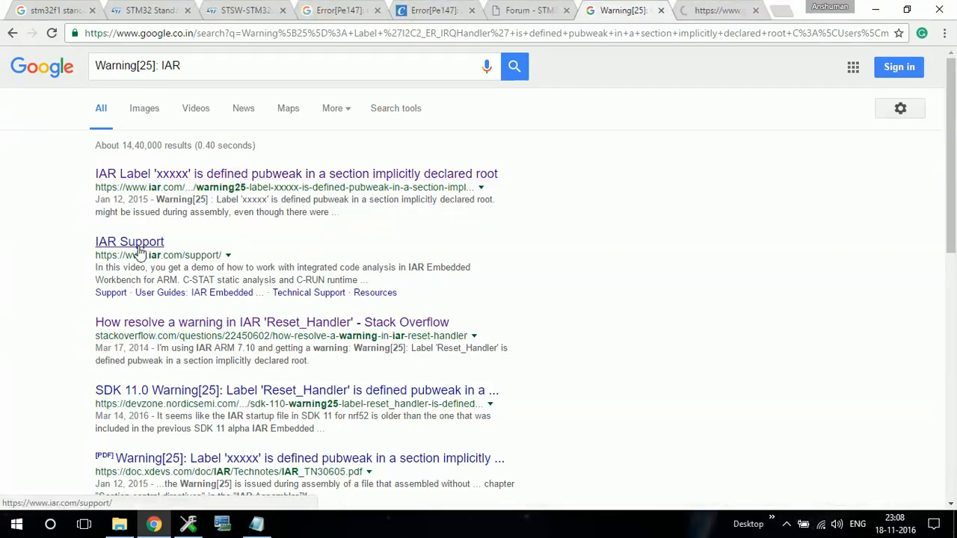
middle_click(176, 329)
key("ctrl+Tab")
Step: Read the IAR technical note's introduction, discussion and conclusion on Warning[25] and the :NOROOT flag for SECTION directives
scroll(296, 345, "down", 7)
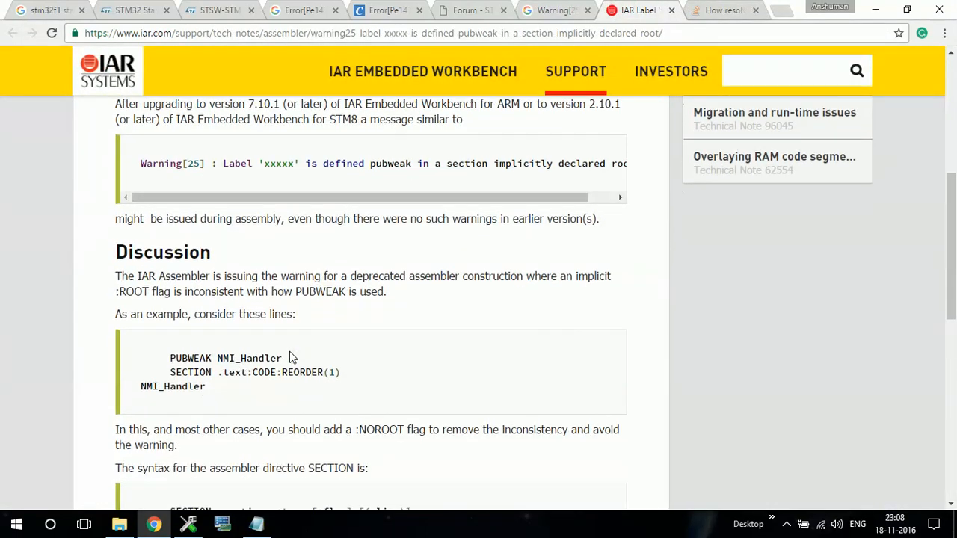
scroll(293, 352, "down", 2)
scroll(292, 348, "up", 1)
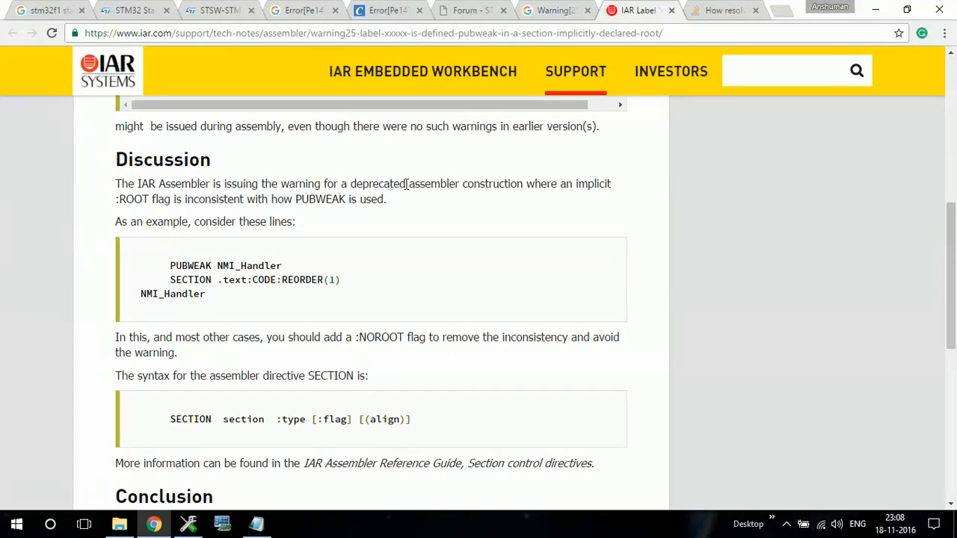
left_click_drag(406, 184, 423, 205)
left_click(259, 215)
scroll(260, 217, "down", 1)
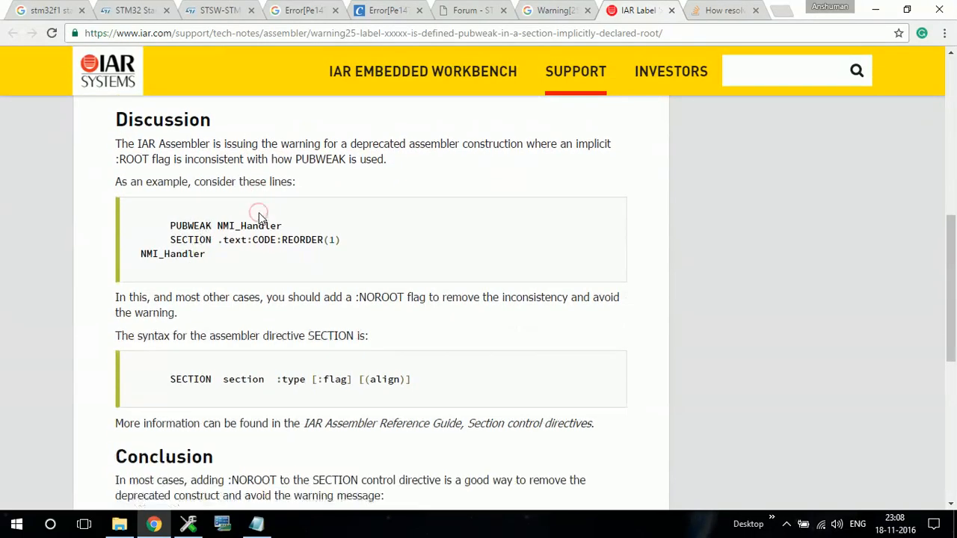
scroll(252, 243, "down", 2)
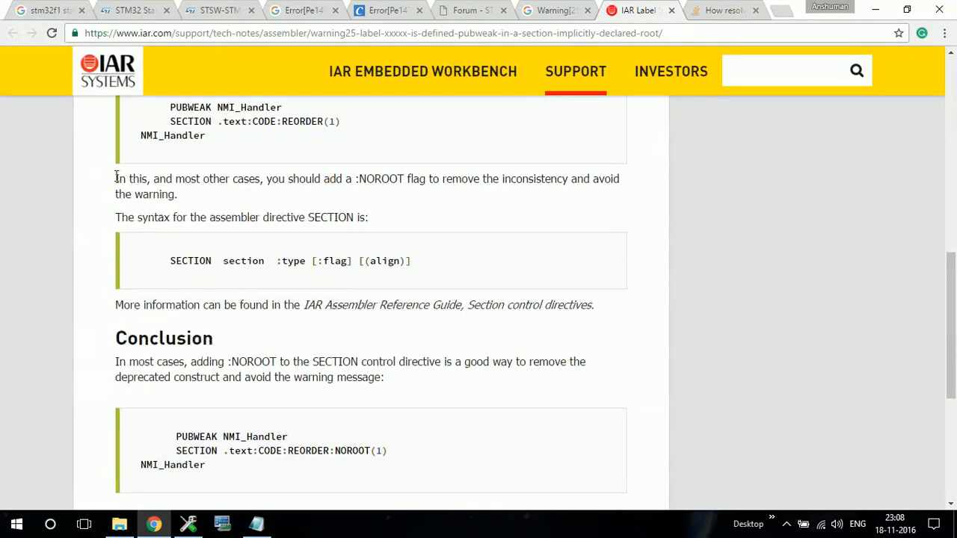
left_click_drag(115, 179, 325, 201)
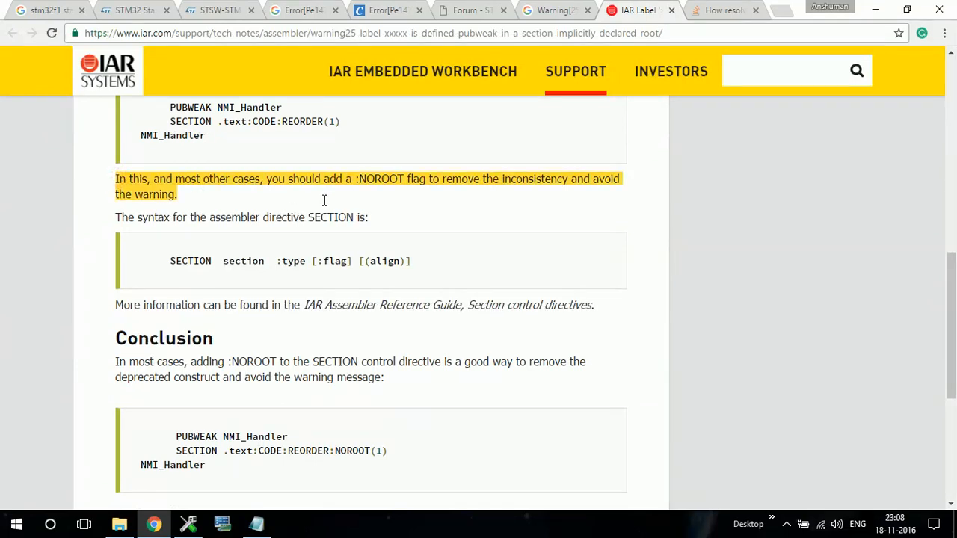
left_click(368, 181)
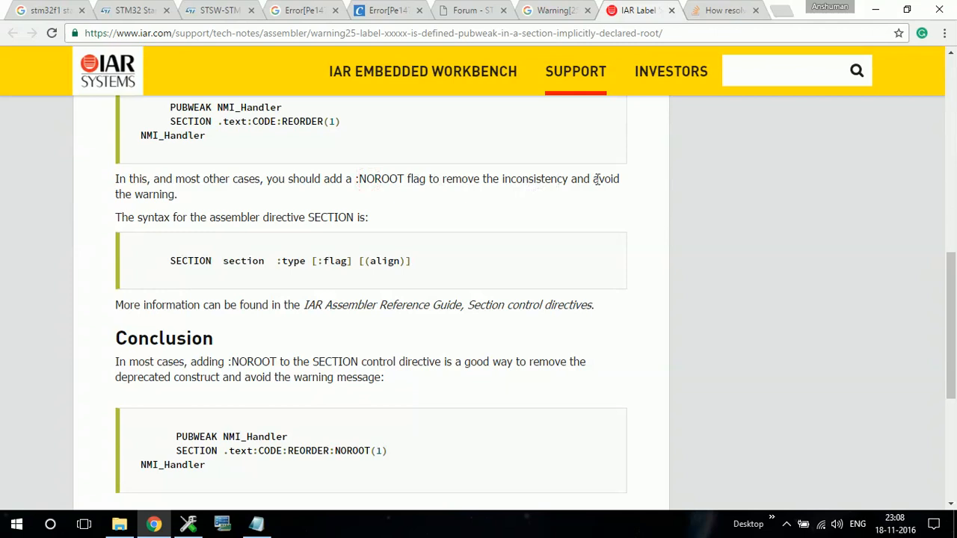
scroll(181, 201, "up", 6)
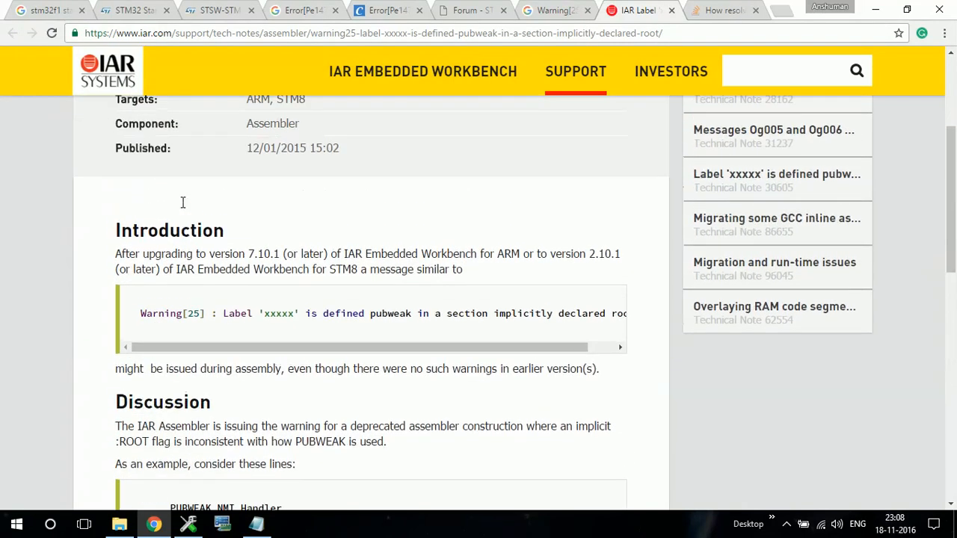
scroll(125, 253, "down", 2)
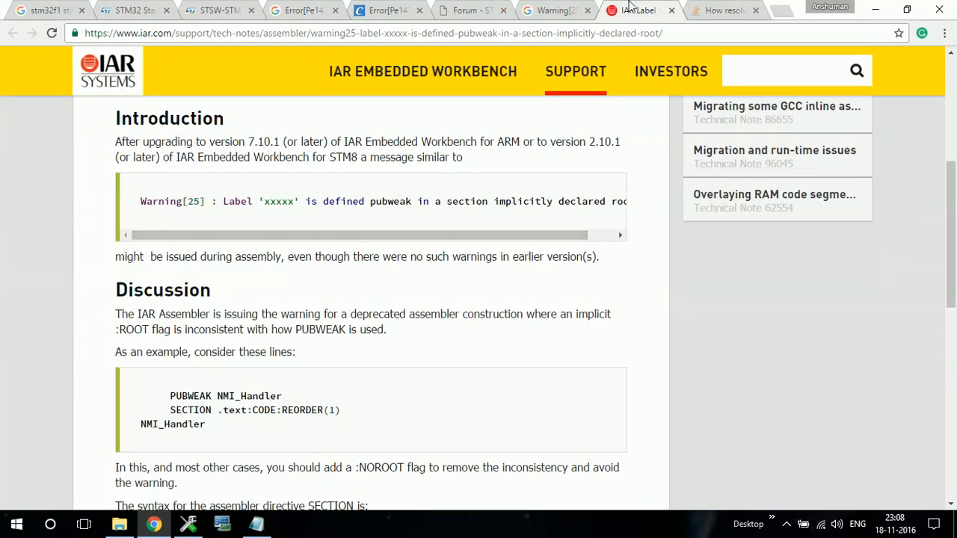
Step: Read the Stack Overflow question and top answer on resolving the 'Reset_Handler' warning, and return to the IAR technical note
left_click(699, 7)
scroll(265, 234, "down", 6)
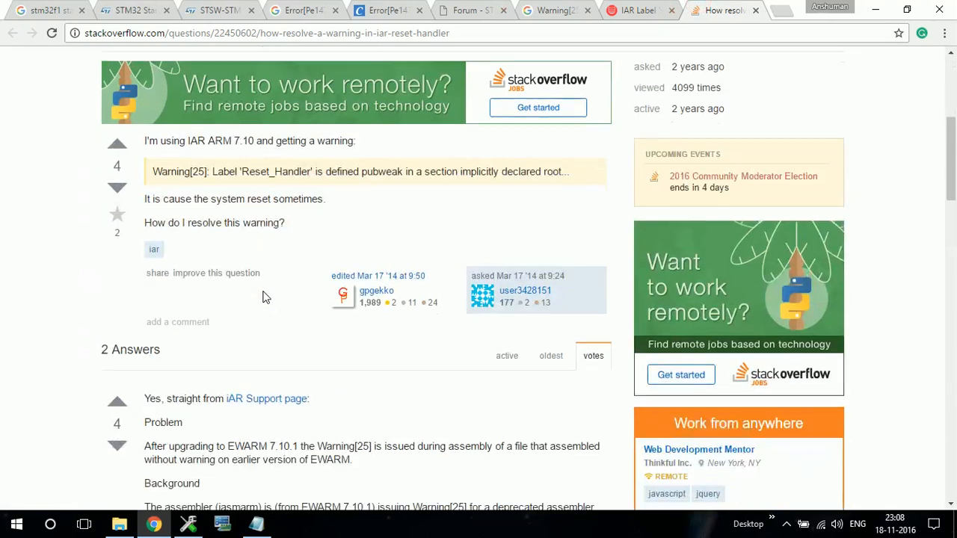
scroll(265, 299, "down", 3)
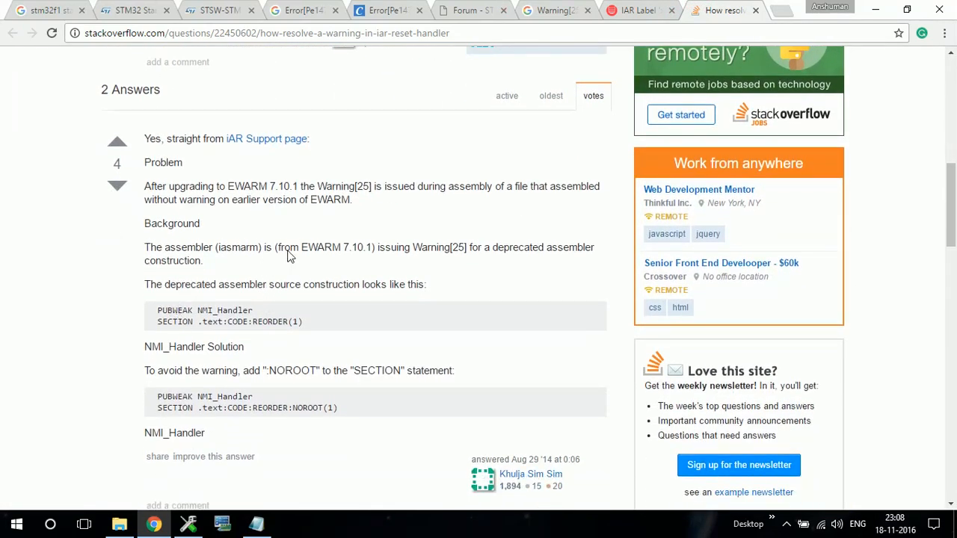
left_click(672, 4)
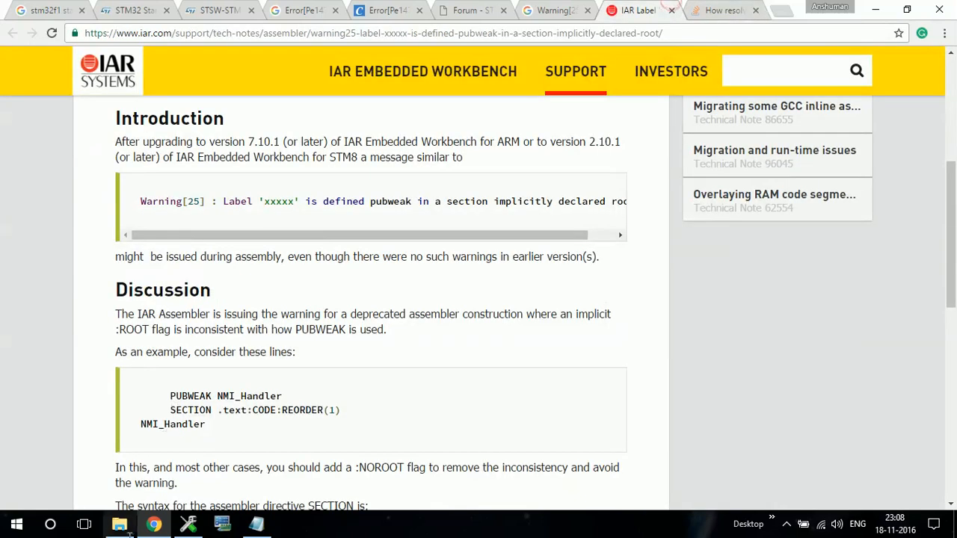
Step: Open startup_stm32f10x_cl.s from the Project\CMSIS folder in Notepad++ and make Notepad++ the default for .s files
left_click(118, 523)
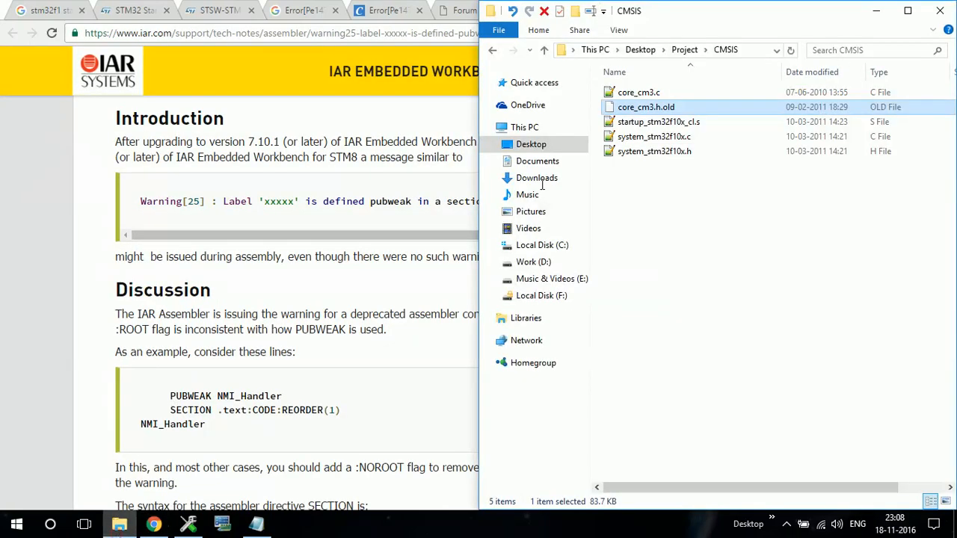
left_click(697, 126)
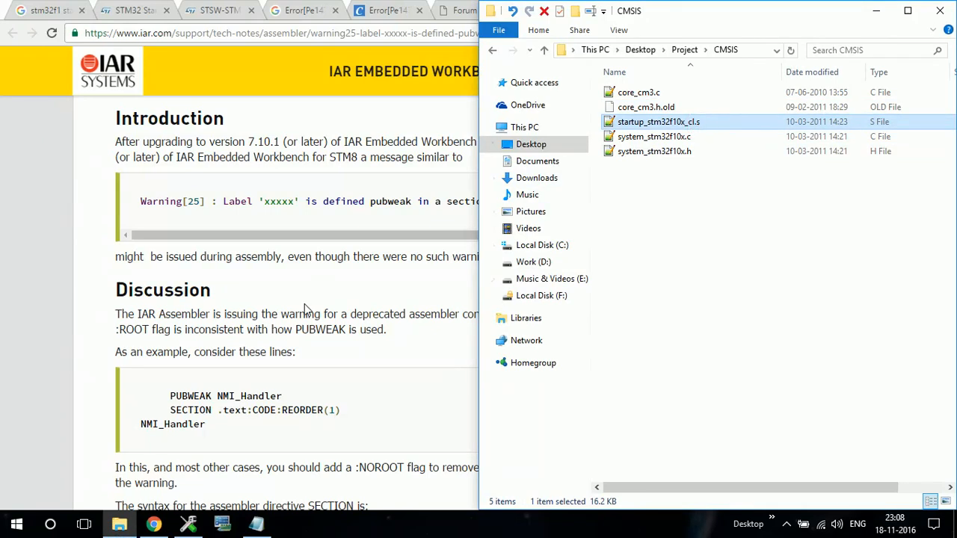
double_click(664, 132)
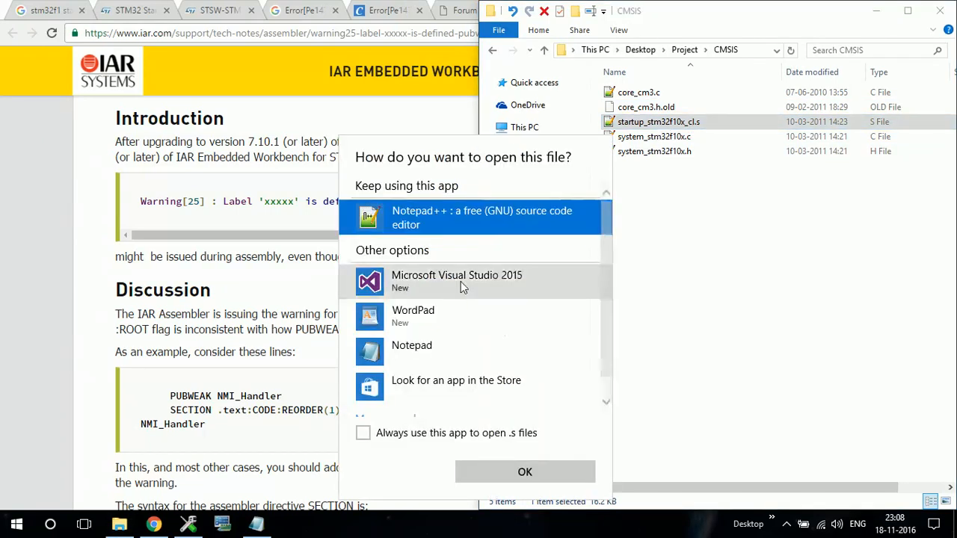
left_click(364, 434)
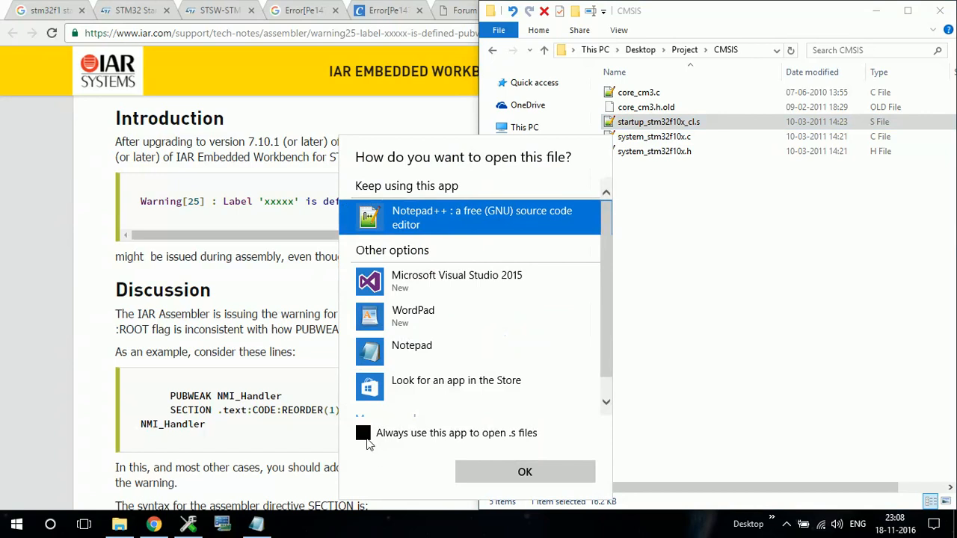
left_click(489, 471)
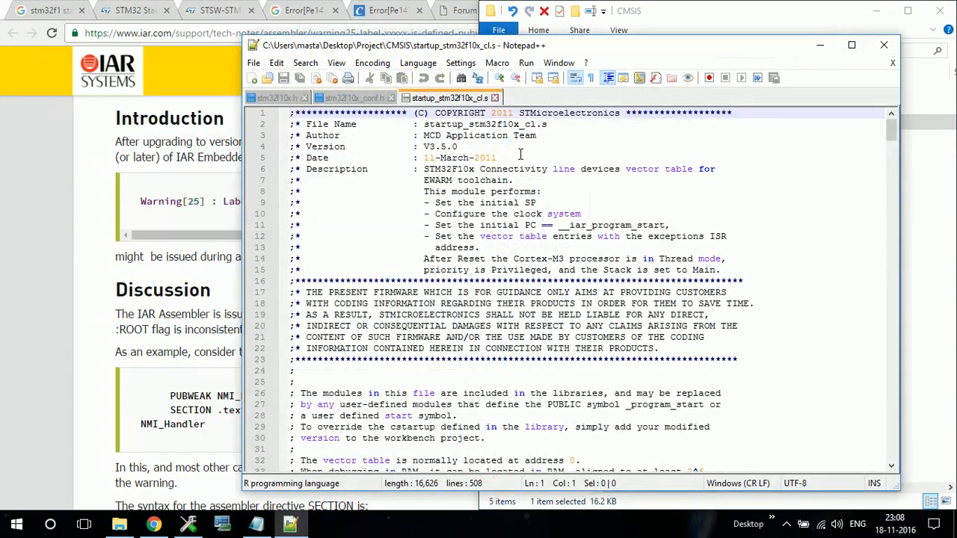
Step: Close stm32f10x_conf.h and stm32f10x.h, and find the default interrupt handlers section in the startup file
left_click(390, 98)
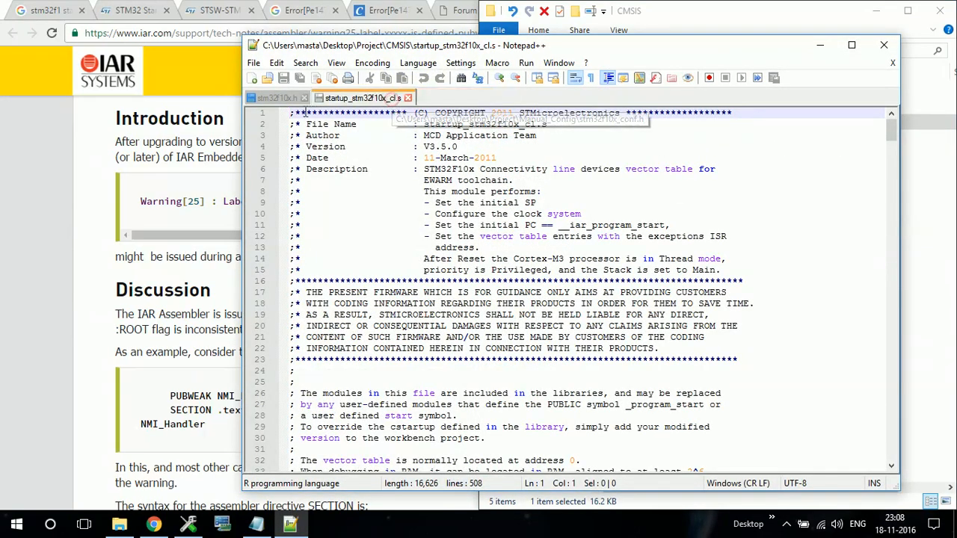
left_click(304, 98)
scroll(372, 209, "down", 20)
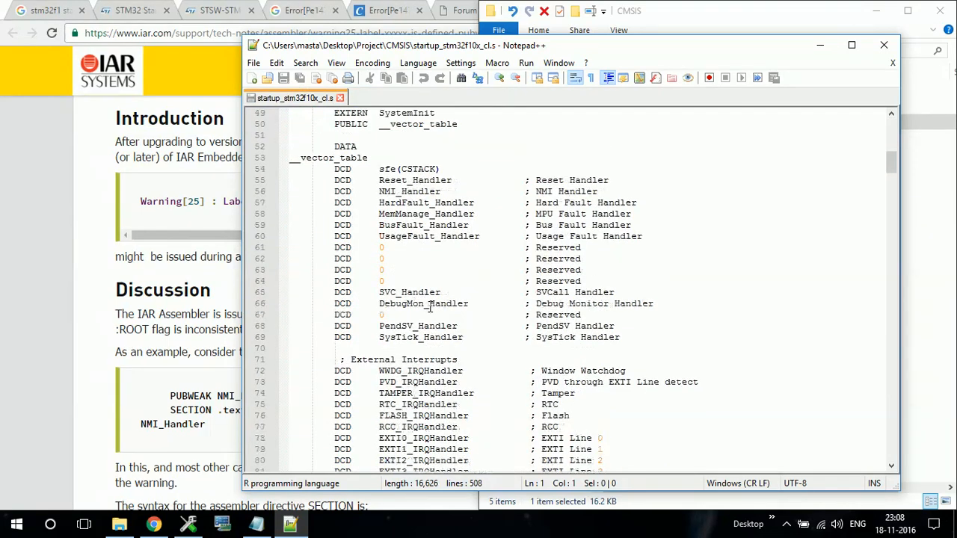
scroll(430, 308, "down", 2)
scroll(429, 307, "up", 8)
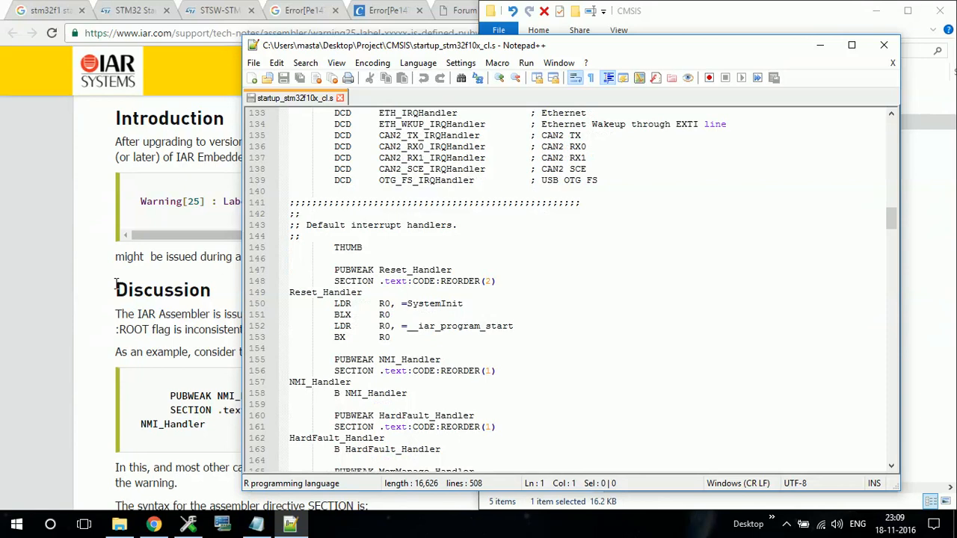
Step: Return to the IAR technical note in Chrome and copy ":NOROOT(1)" from the NMI_Handler example under Conclusion
left_click(198, 292)
scroll(194, 288, "up", 1)
left_click_drag(210, 291, 364, 295)
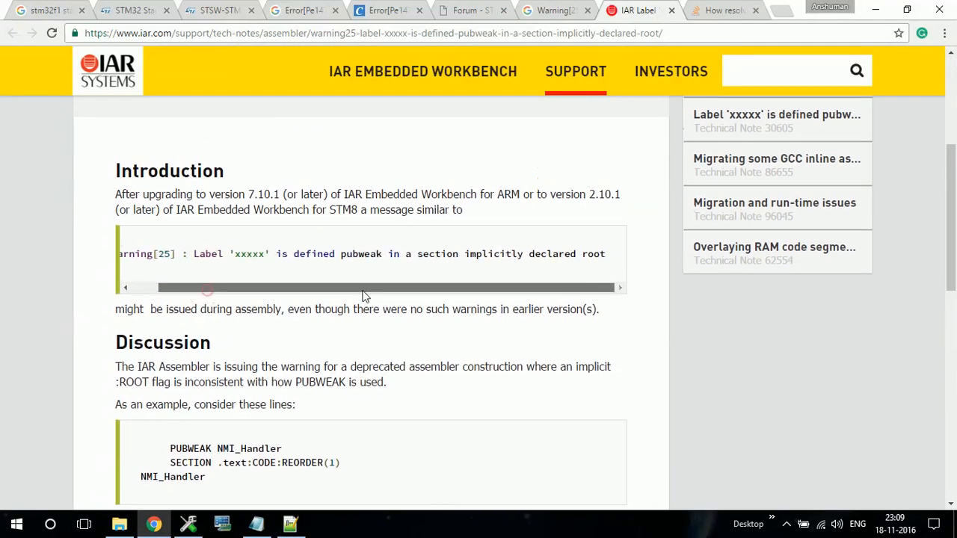
scroll(275, 316, "down", 3)
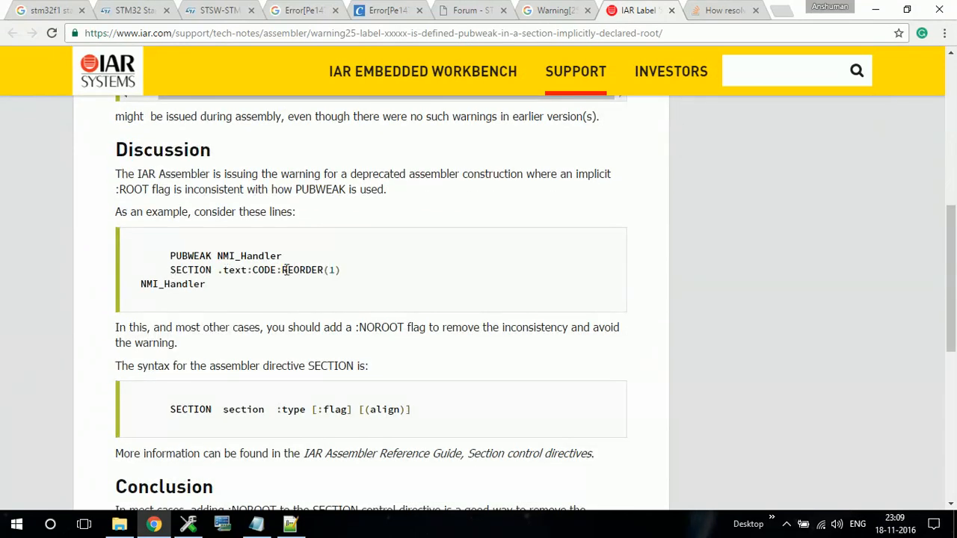
scroll(254, 329, "down", 1)
scroll(254, 326, "down", 3)
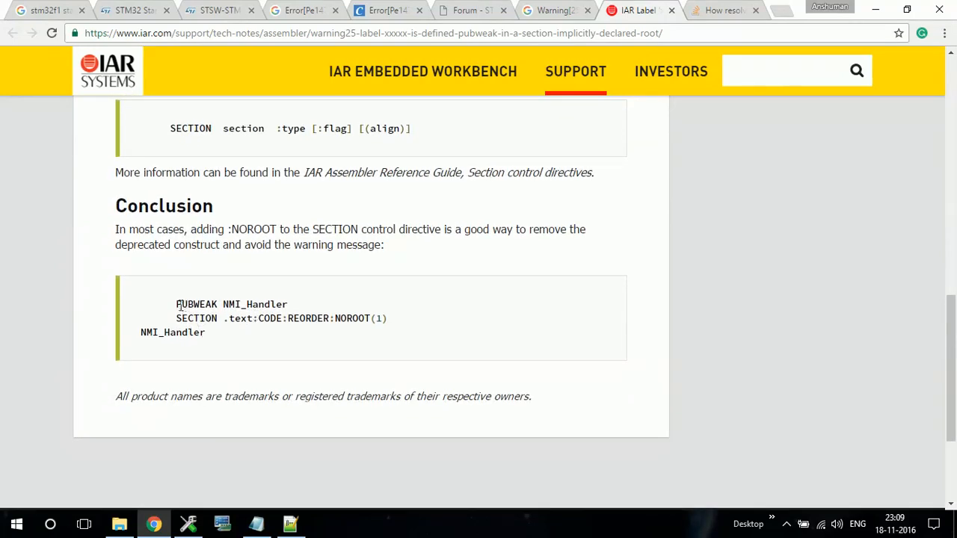
left_click_drag(176, 303, 257, 336)
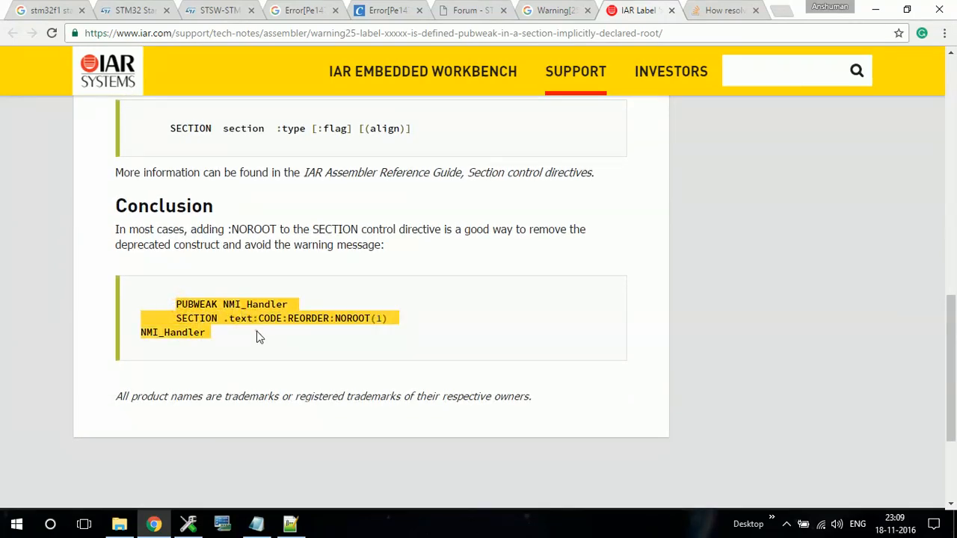
left_click(256, 331)
left_click_drag(331, 318, 411, 316)
key("ctrl+c")
Step: Place the Notepad++ window beside the IAR note and clear the read-only flag of startup_stm32f10x_cl.s
key("alt+Tab")
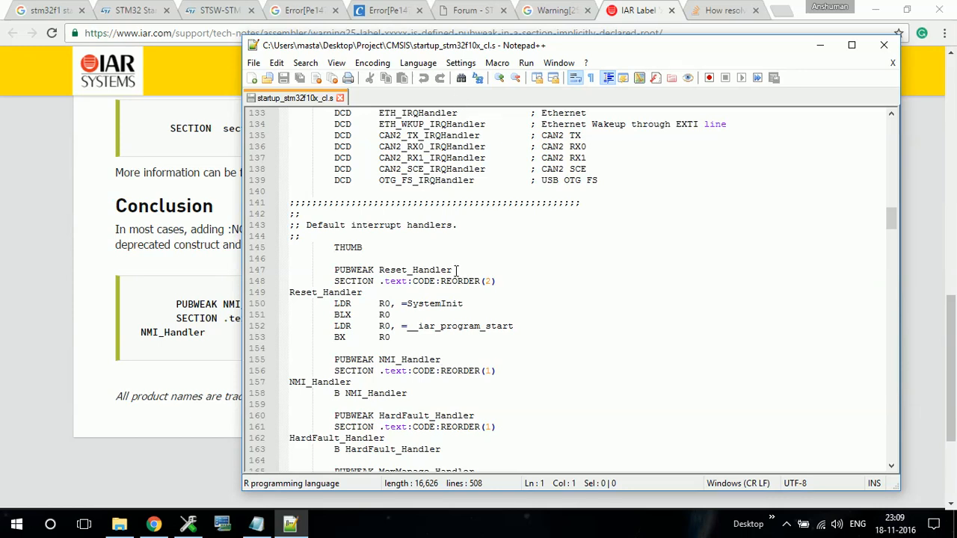
left_click_drag(501, 51, 672, 46)
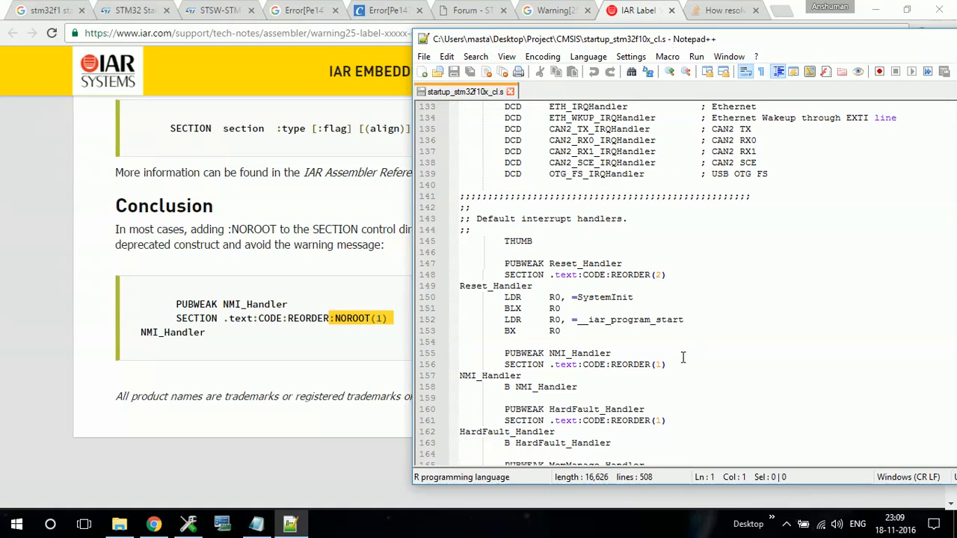
left_click(654, 364)
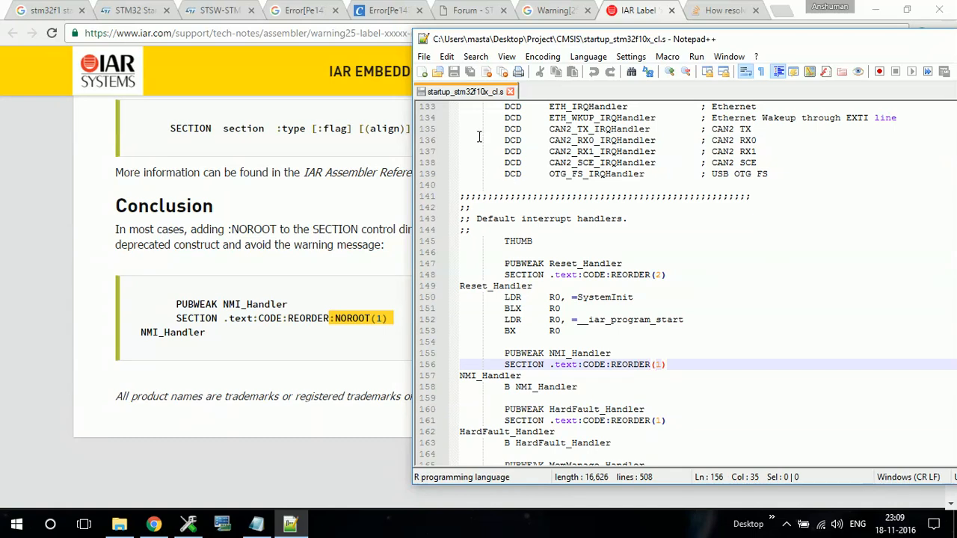
right_click(478, 92)
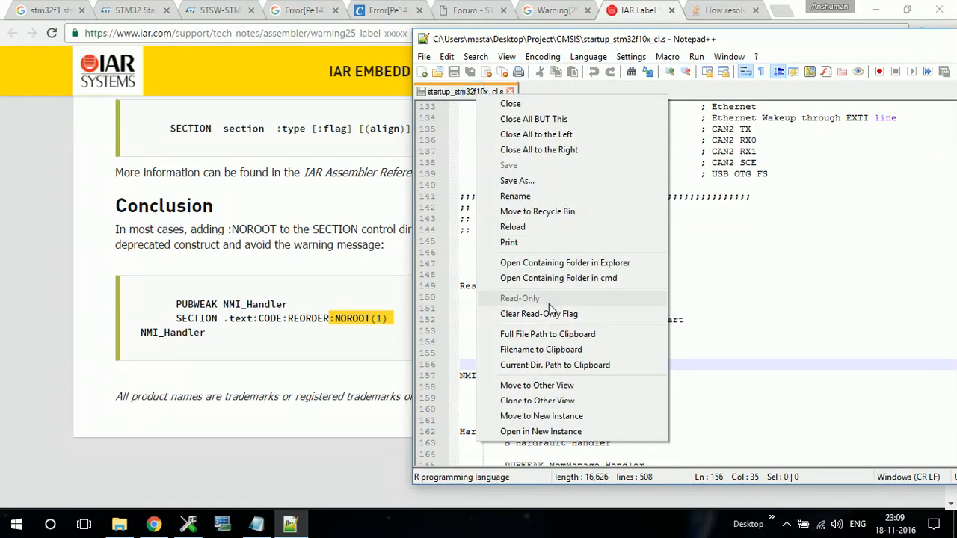
left_click(550, 313)
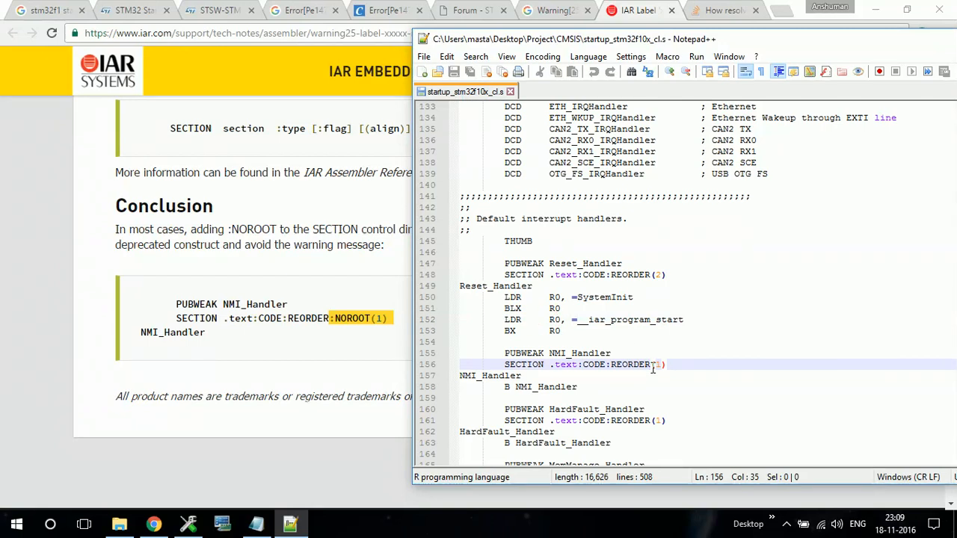
Step: Change the NMI_Handler SECTION directive on line 156 to .text:CODE:REORDER::NOROOT(1) and save the startup file
type(":")
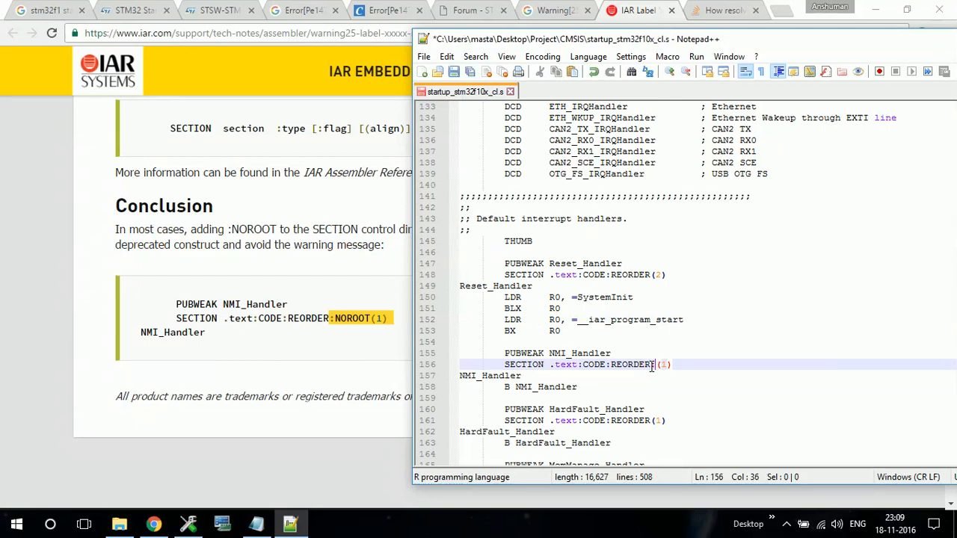
key("ctrl+v")
key("Left")
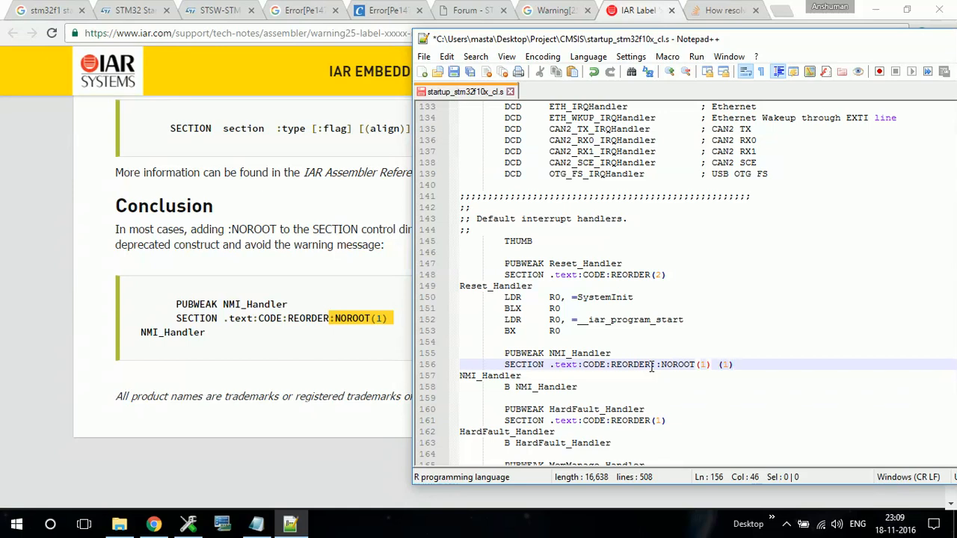
key("BackSpace")
key("BackSpace")
key("BackSpace")
type("(")
left_click(757, 336)
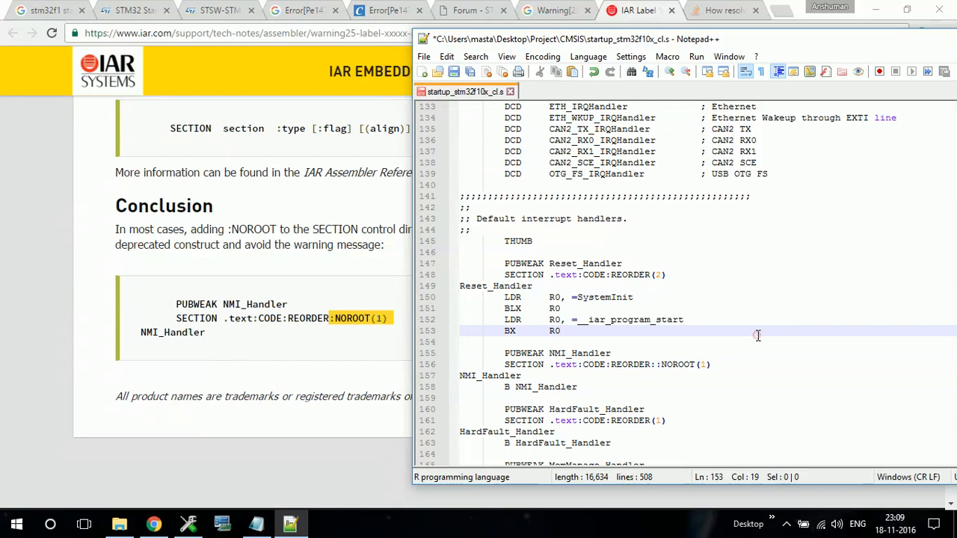
key("ctrl+s")
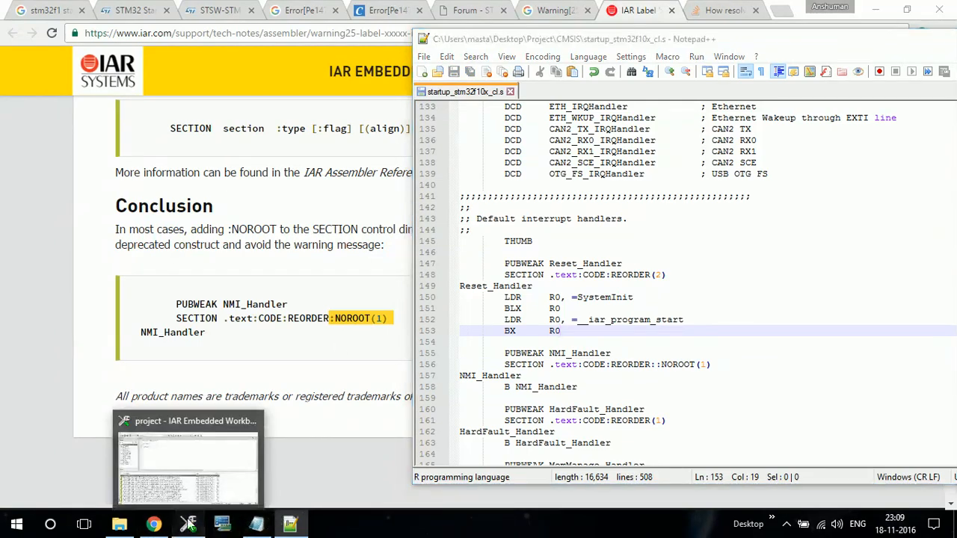
Step: Switch to IAR Embedded Workbench, rebuild the whole project and check the build messages
left_click(189, 523)
scroll(209, 426, "down", 10)
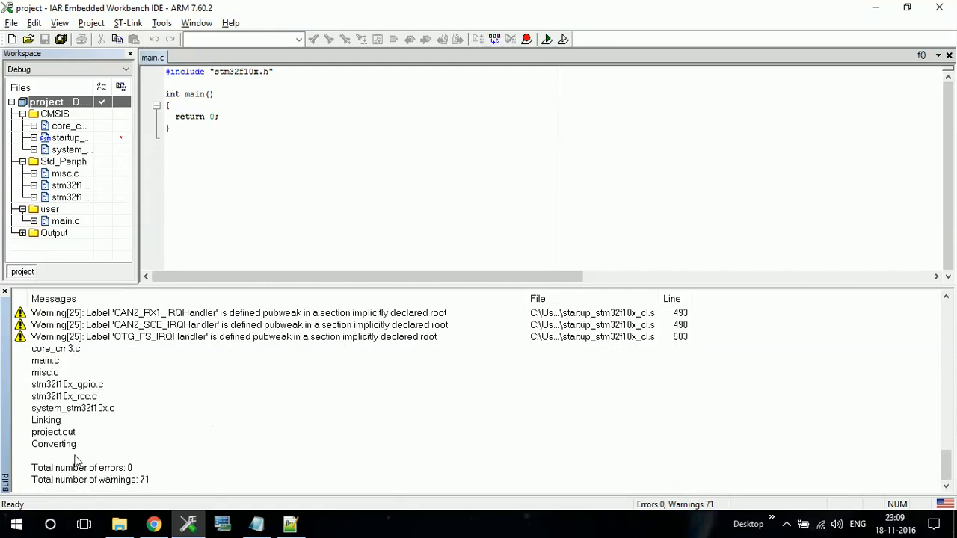
left_click(88, 23)
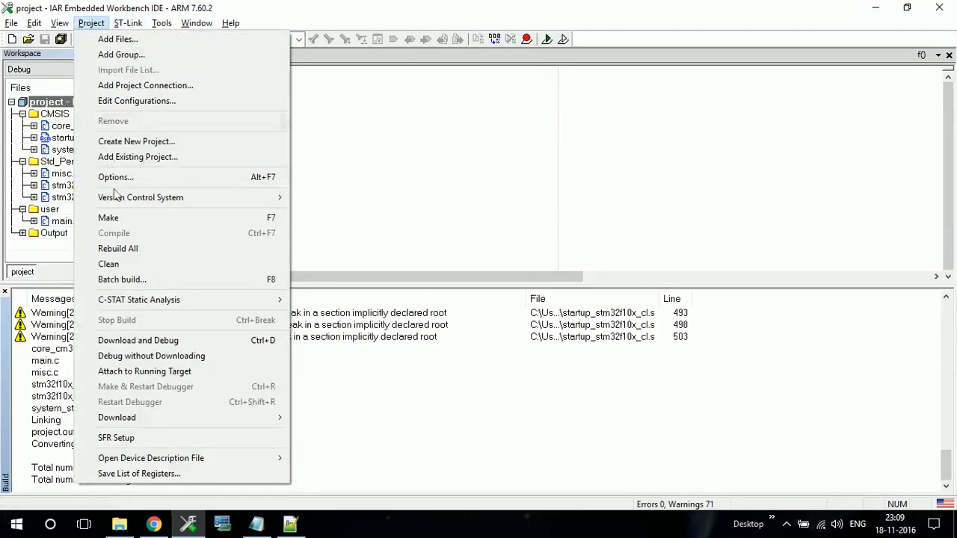
left_click(133, 250)
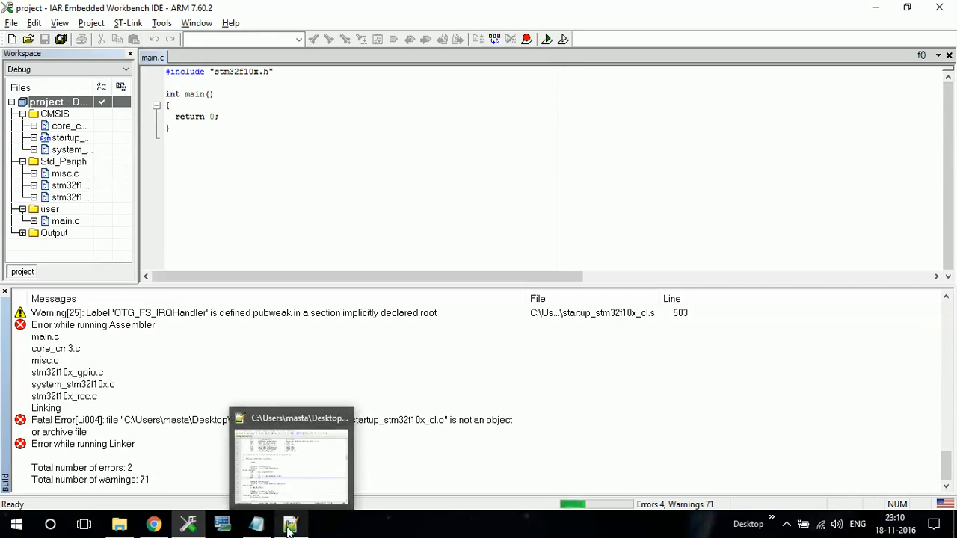
mouse_move(307, 525)
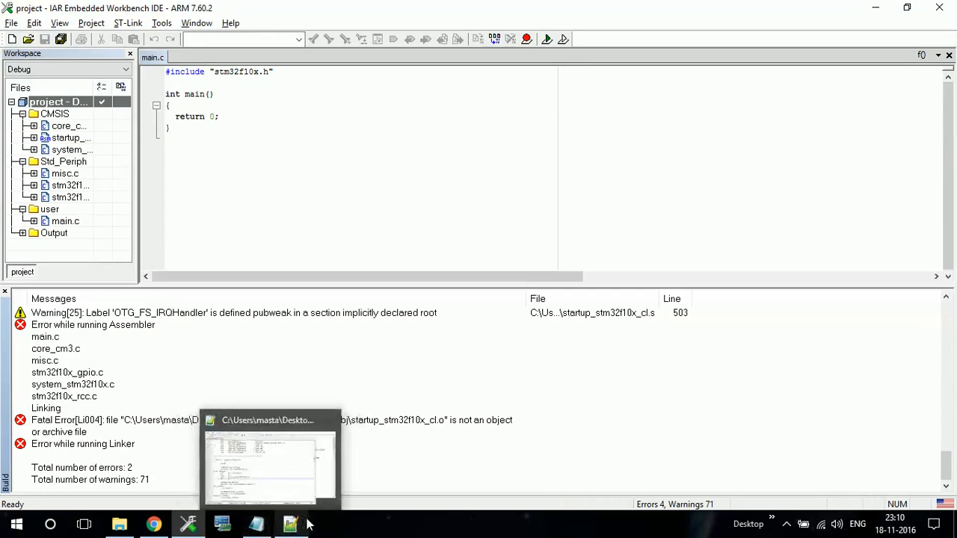
left_click(124, 363)
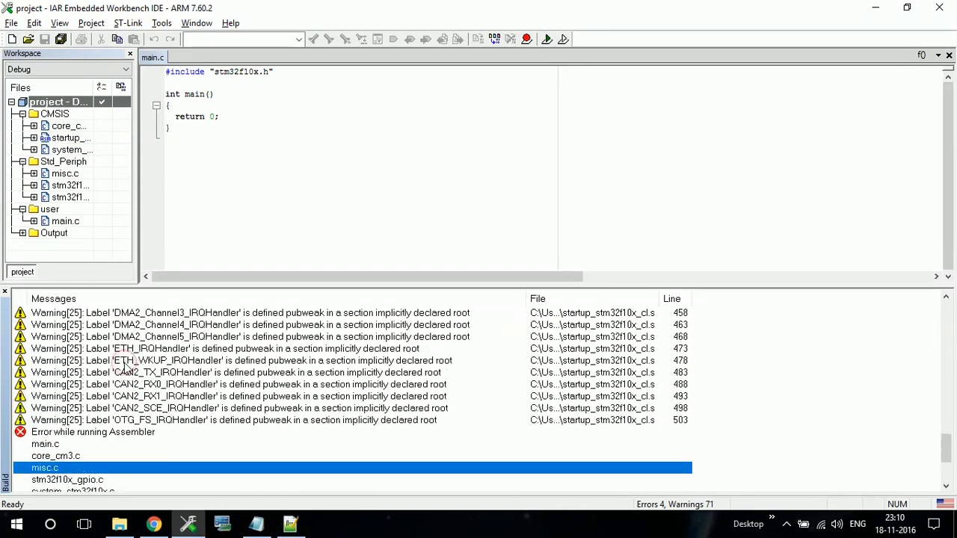
Step: In Notepad++, remove the extra colon before NOROOT in the NMI_Handler SECTION directive and save the startup file
left_click(196, 520)
left_click(582, 309)
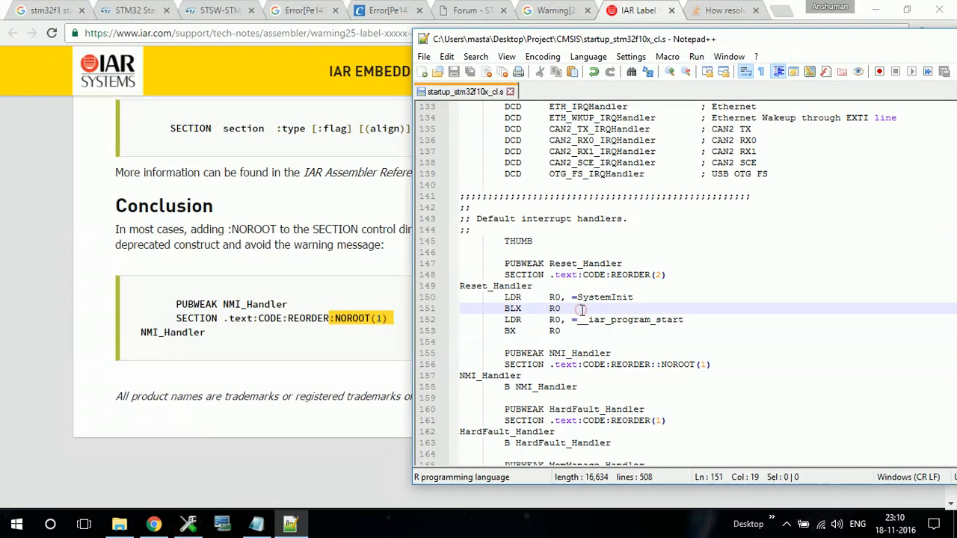
left_click(655, 364)
key("BackSpace")
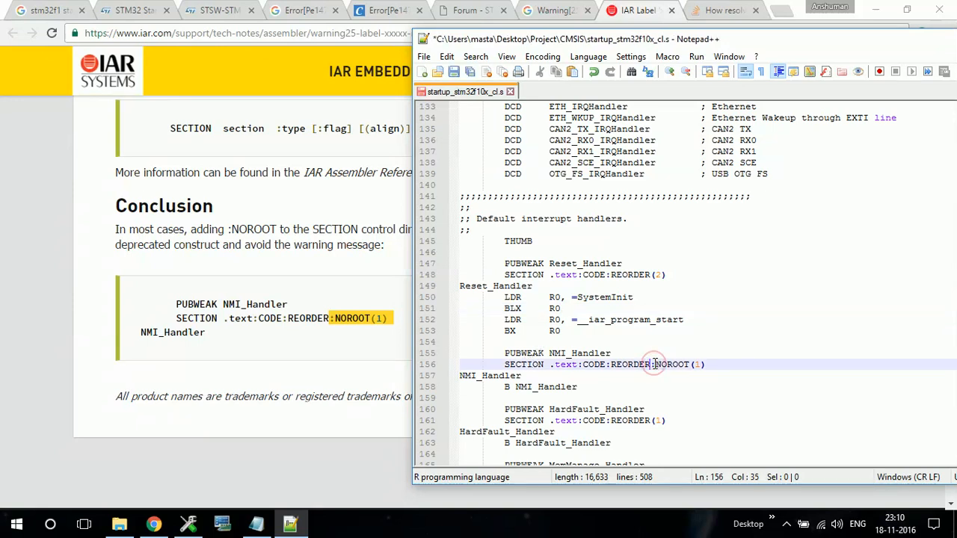
key("ctrl+s")
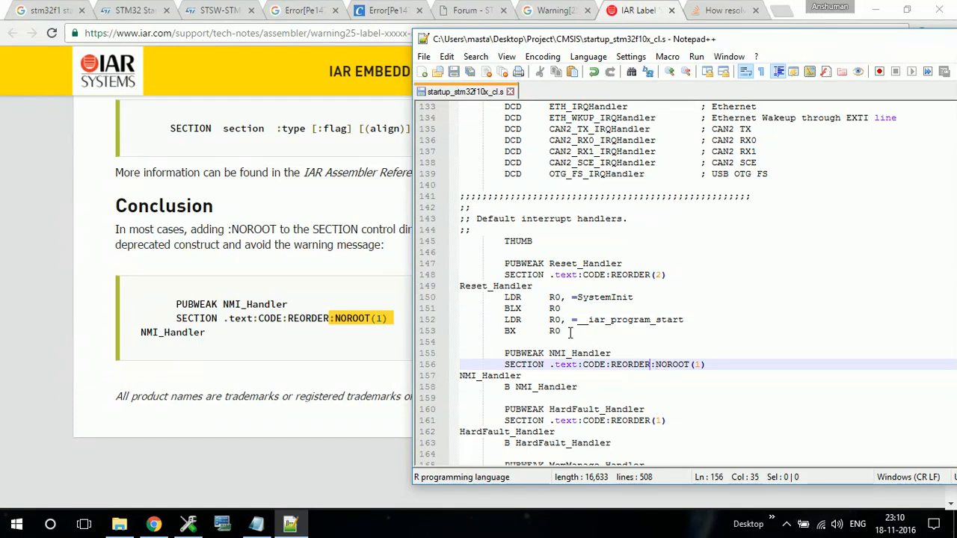
Step: Rebuild all project files in IAR Embedded Workbench with the corrected startup file and check the warning total
left_click(188, 523)
left_click(91, 24)
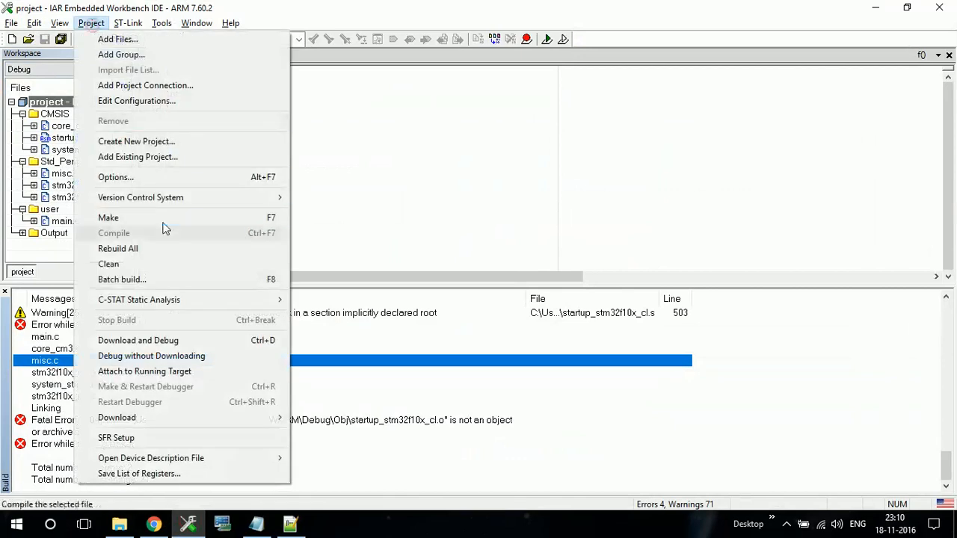
left_click(160, 250)
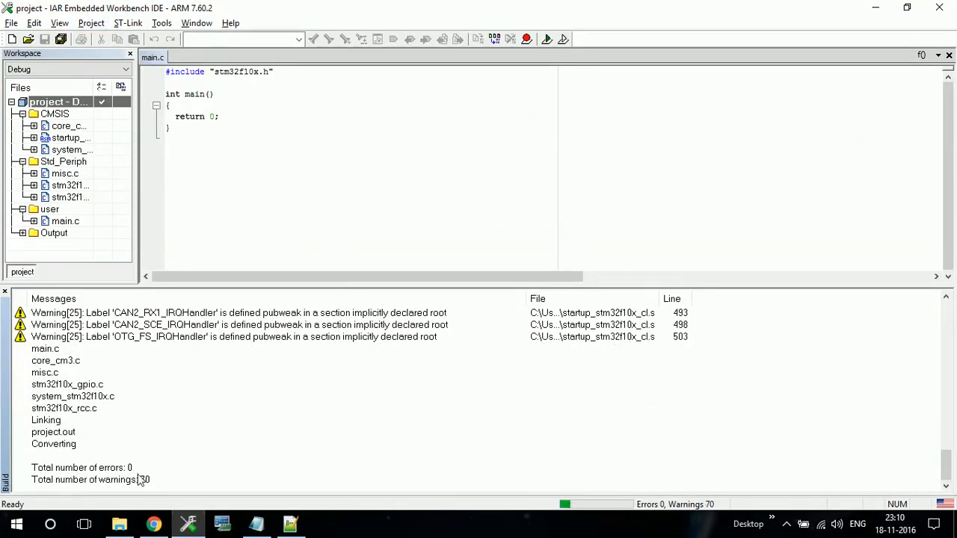
left_click(144, 480)
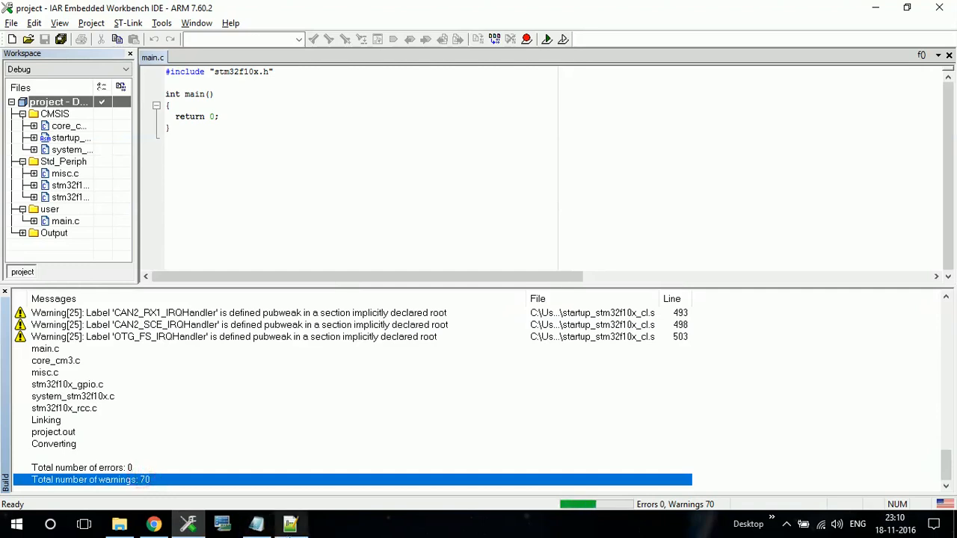
Step: In Notepad++, add :NOROOT after REORDER in the Reset_Handler SECTION directive on line 148
left_click(288, 529)
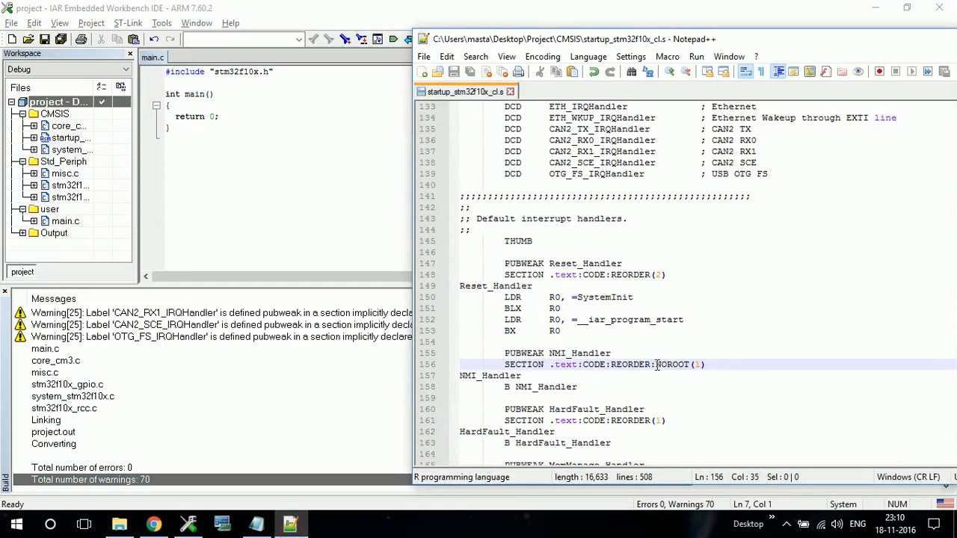
double_click(657, 364)
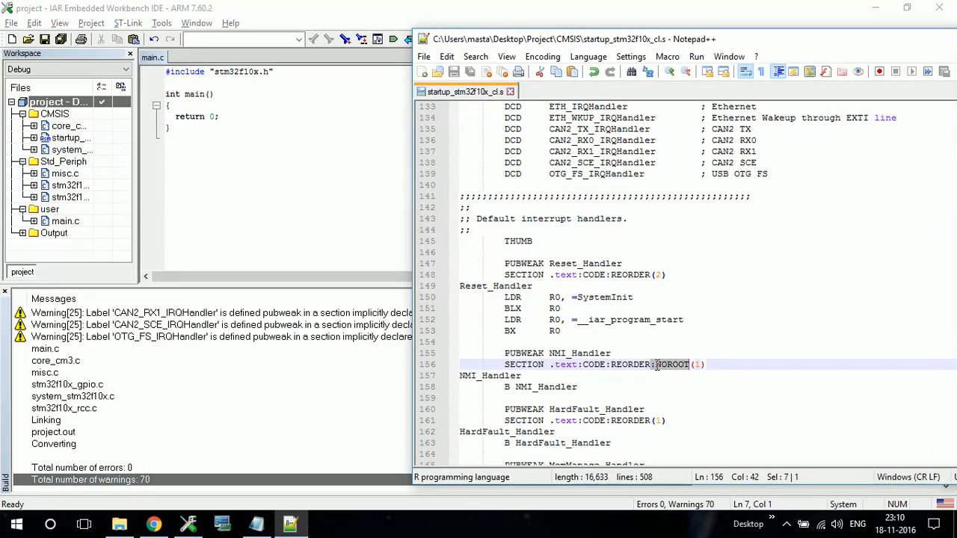
key("Up")
key("Up")
key("Up")
key("Up")
key("Up")
key("Up")
key("Up")
key("Up")
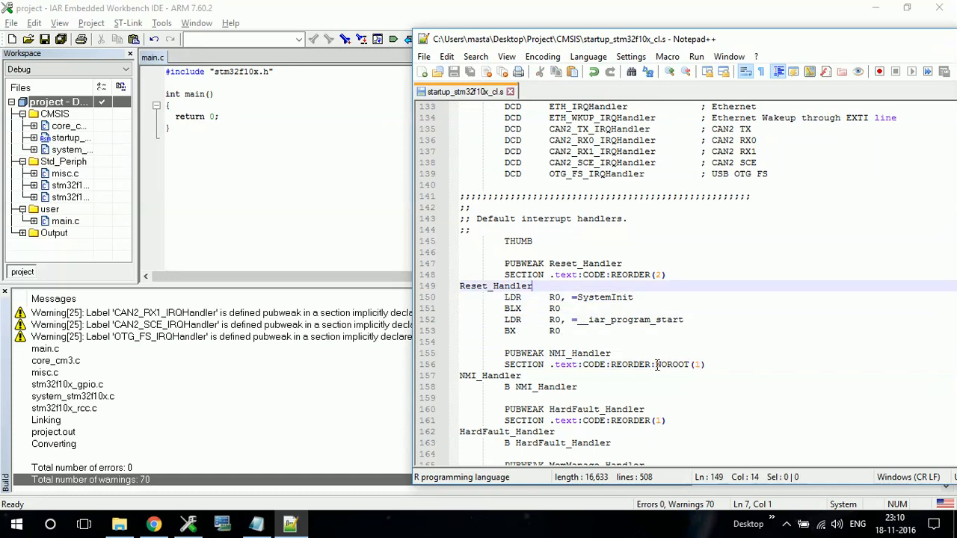
type(":NOROOT")
Step: Add :NOROOT after REORDER in the HardFault_Handler SECTION directive on line 161
key("Down")
key("Down")
key("Down")
key("Down")
key("Down")
key("Down")
key("Down")
key("Down")
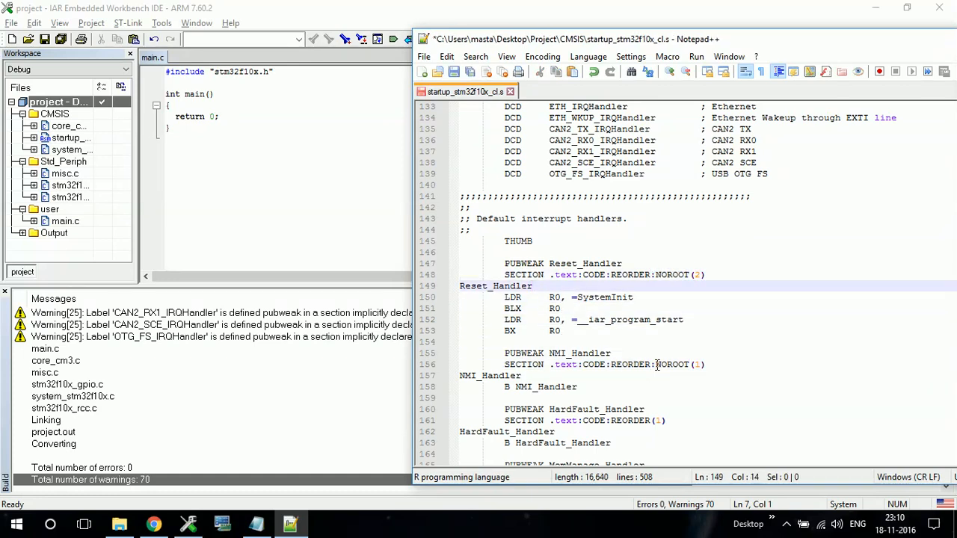
key("Down")
key("Down")
key("Down")
key("Down")
key("Down")
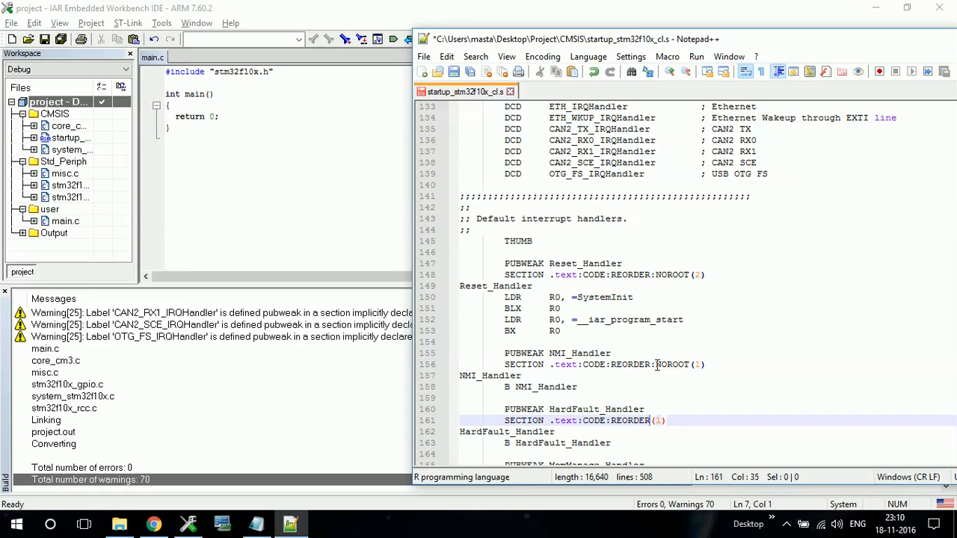
type(":NOROOT")
Step: Save the edited startup file and close Notepad++
key("Down")
key("Down")
key("Down")
key("Down")
key("Down")
key("Down")
key("Down")
key("Down")
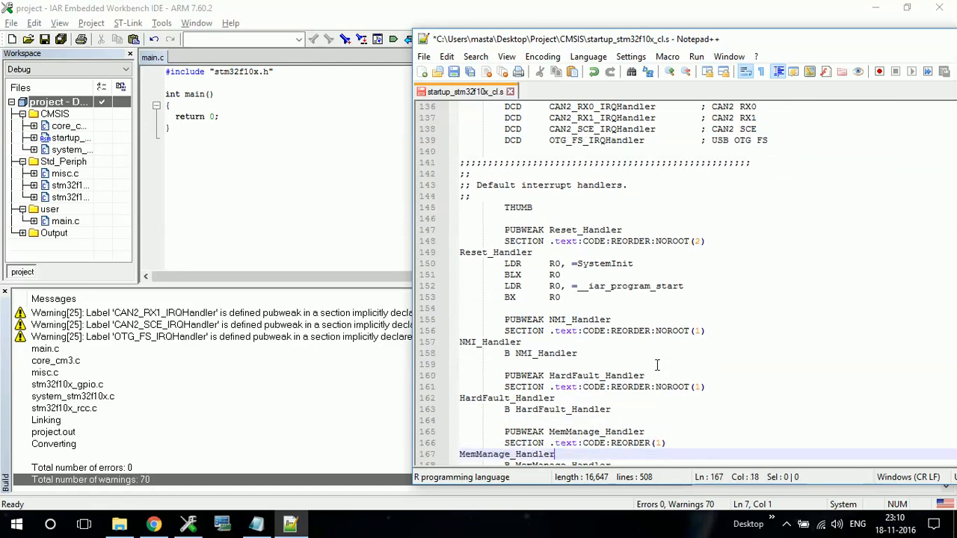
left_click_drag(751, 42, 424, 63)
left_click(364, 307)
key("ctrl+s")
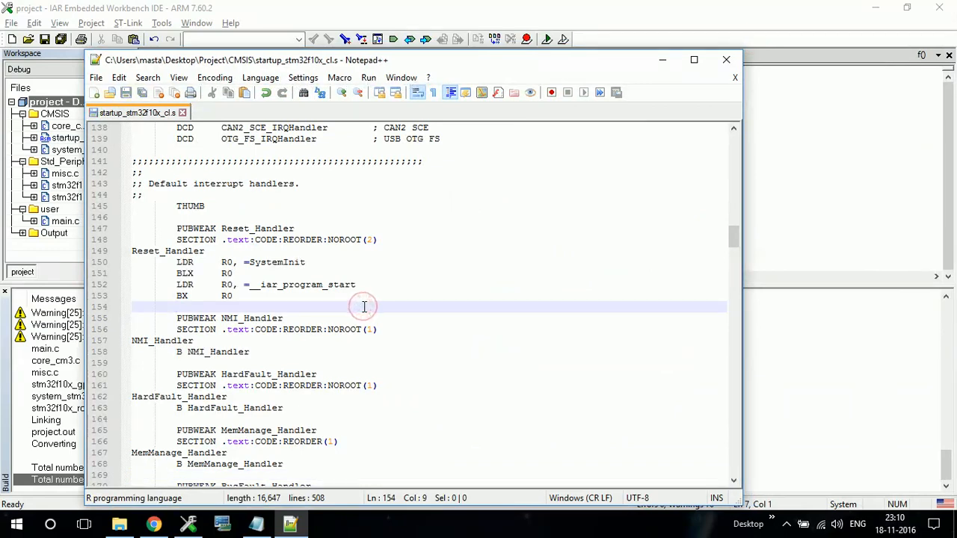
left_click(723, 60)
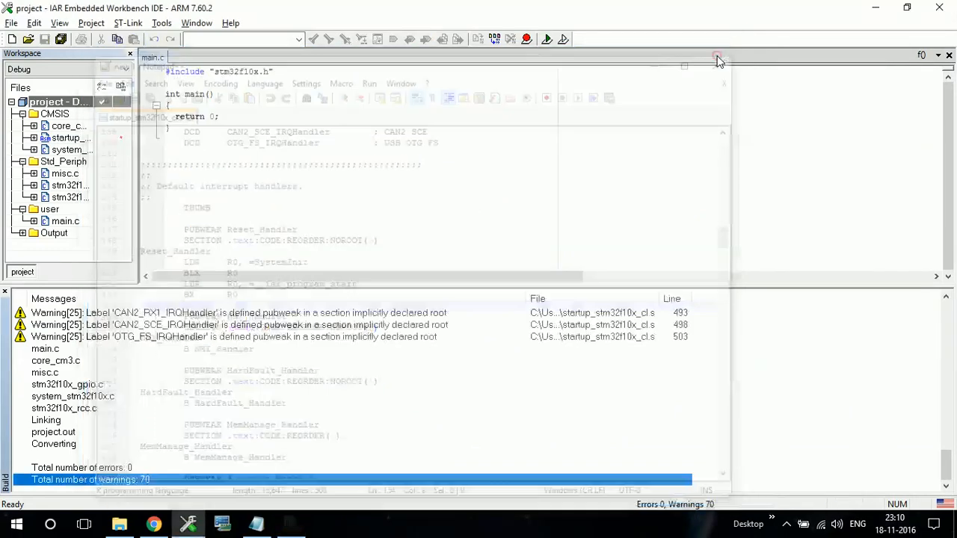
Step: In File Explorer, go from Documents through the Projects and GOA folders to Codes and open the 2. RTC_UART folder
left_click(128, 527)
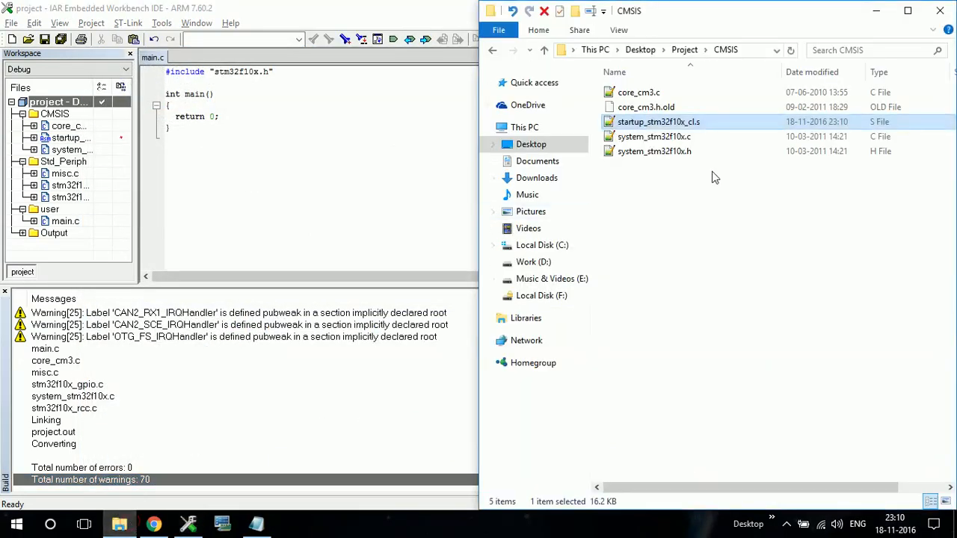
left_click(556, 161)
left_click(684, 217)
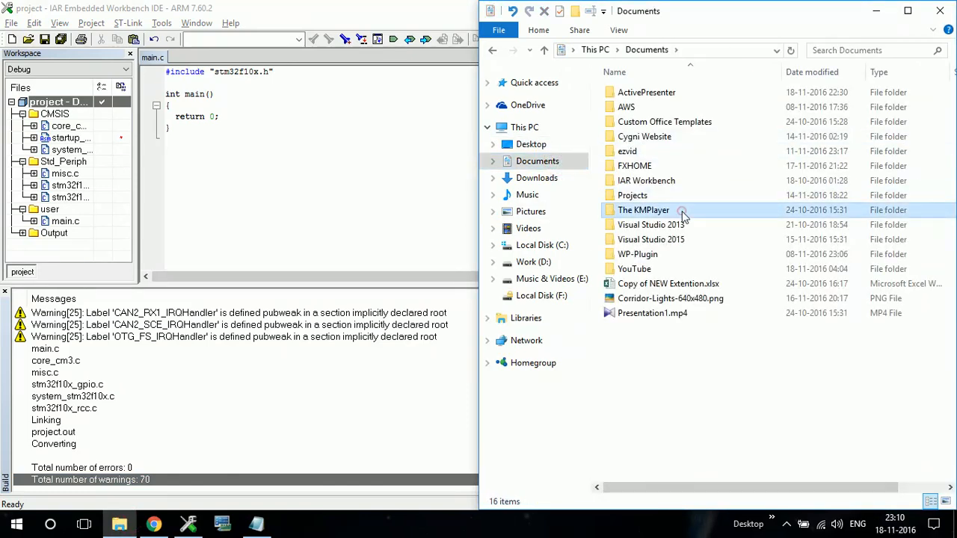
key("Up")
key("Return")
key("Down")
key("Return")
key("Down")
key("Up")
key("Return")
key("Down")
key("Down")
key("Up")
key("Return")
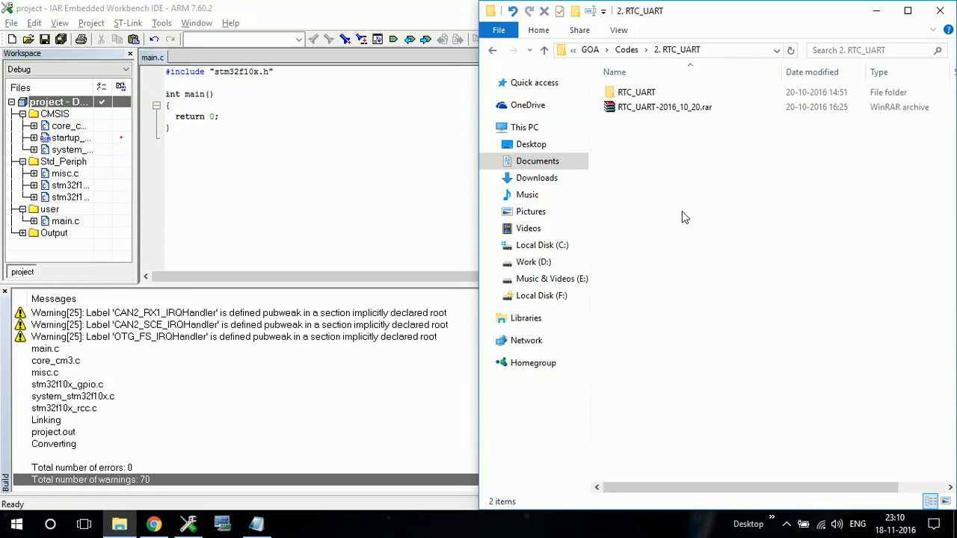
Step: Open the RTC_UART project folder and its CMSIS subfolder
key("Down")
key("Up")
key("Return")
key("Down")
key("Down")
key("Up")
key("Return")
key("Down")
key("Down")
key("Down")
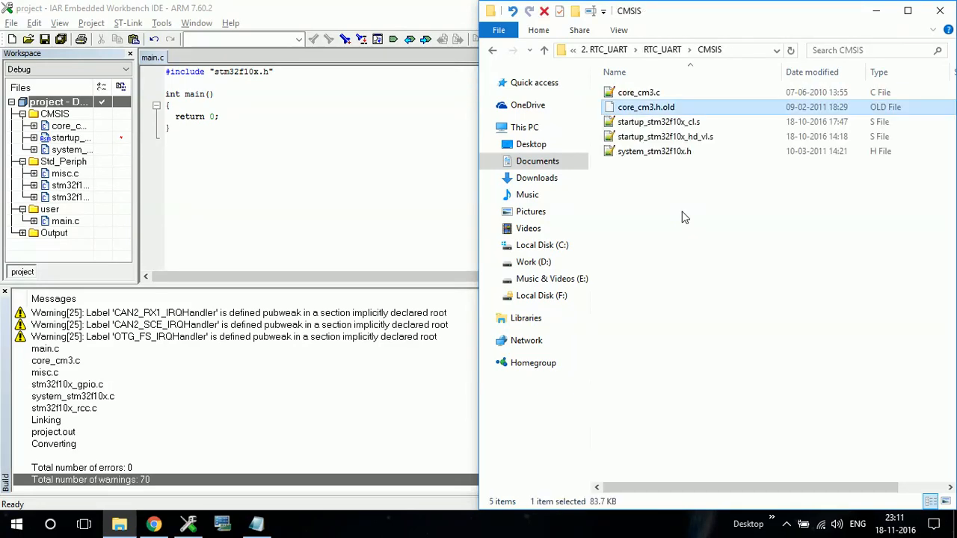
Step: Copy startup_stm32f10x_cl.s from the RTC_UART project's CMSIS folder
key("Up")
key("BackSpace")
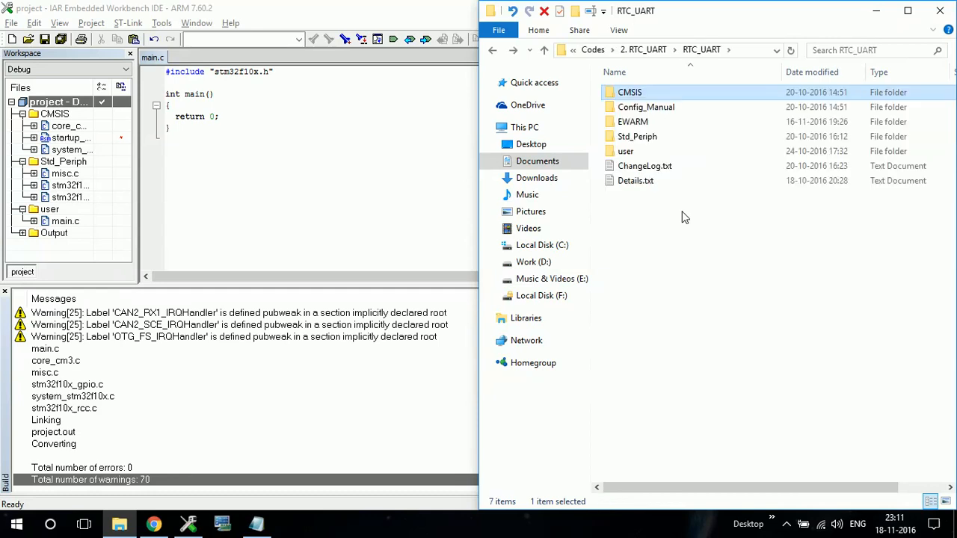
key("Return")
key("Down")
key("Down")
key("Down")
key("Down")
key("Up")
key("Up")
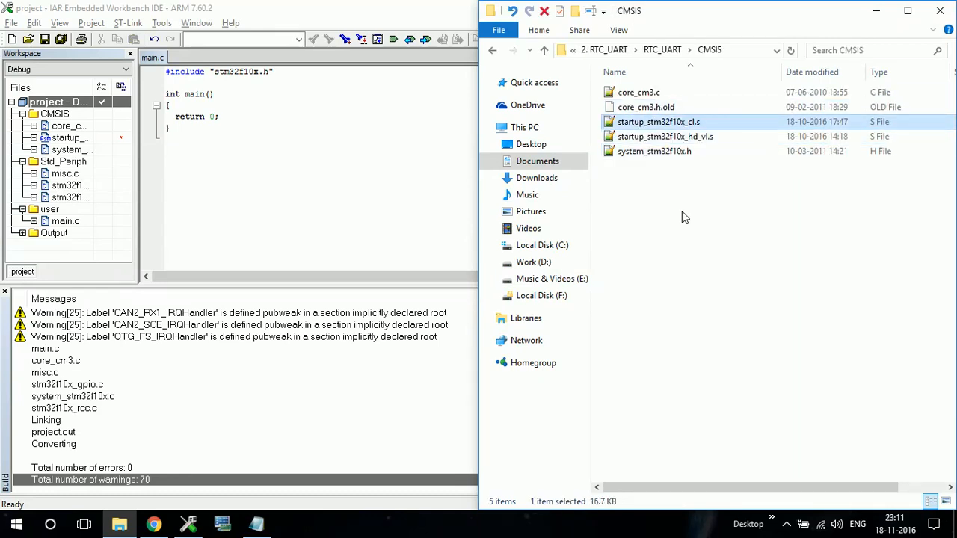
key("BackSpace")
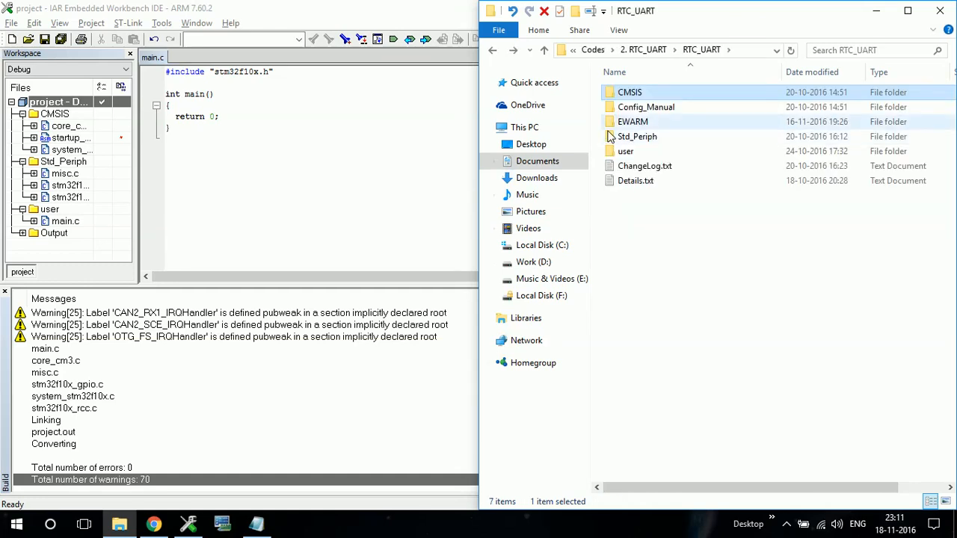
double_click(647, 93)
left_click(708, 144)
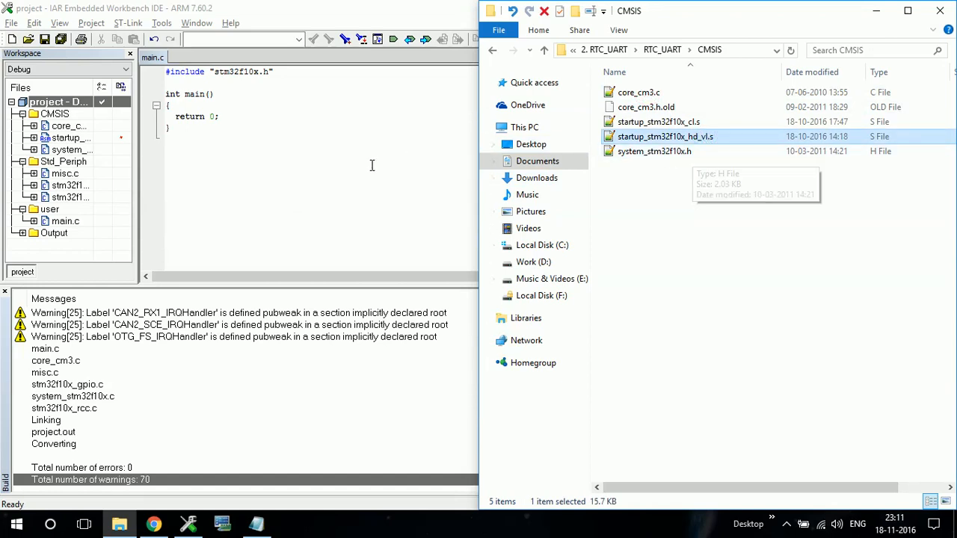
left_click(339, 214)
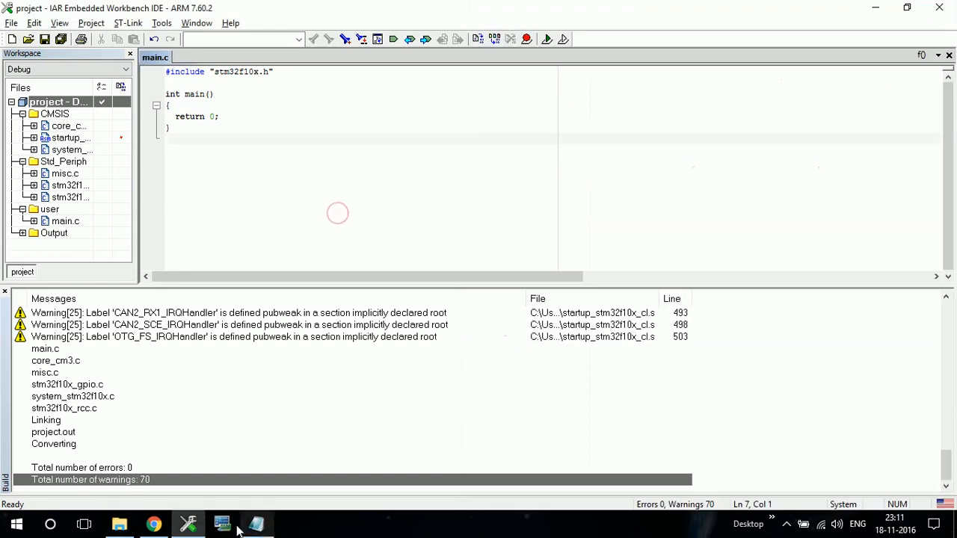
Step: Paste the copied startup_stm32f10x_cl.s into the CMSIS folder of Desktop's Project folder, replacing the existing file
mouse_move(153, 523)
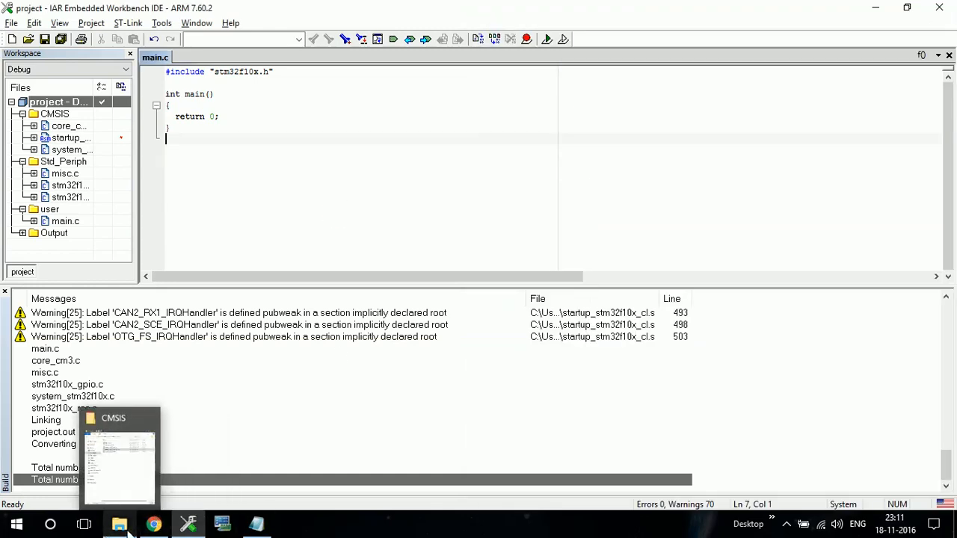
left_click(126, 527)
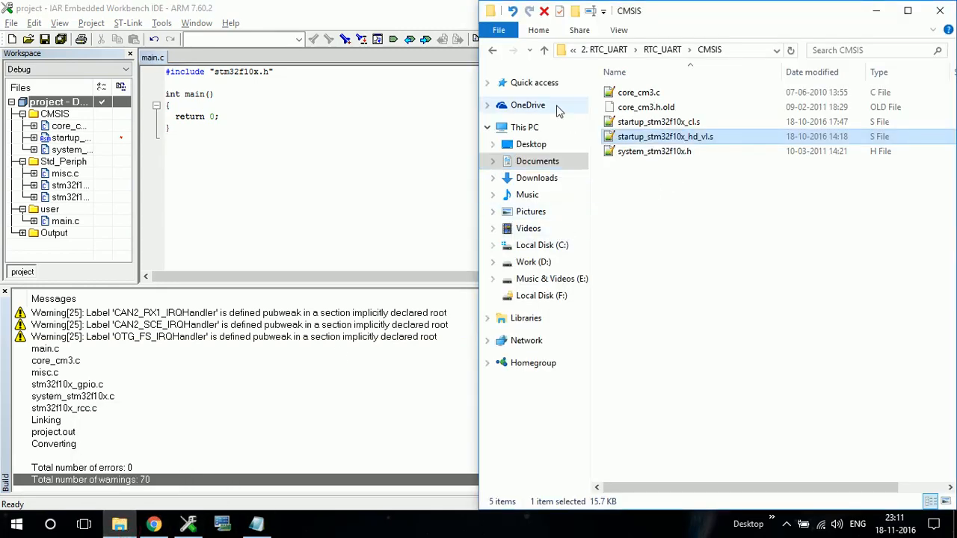
left_click(528, 146)
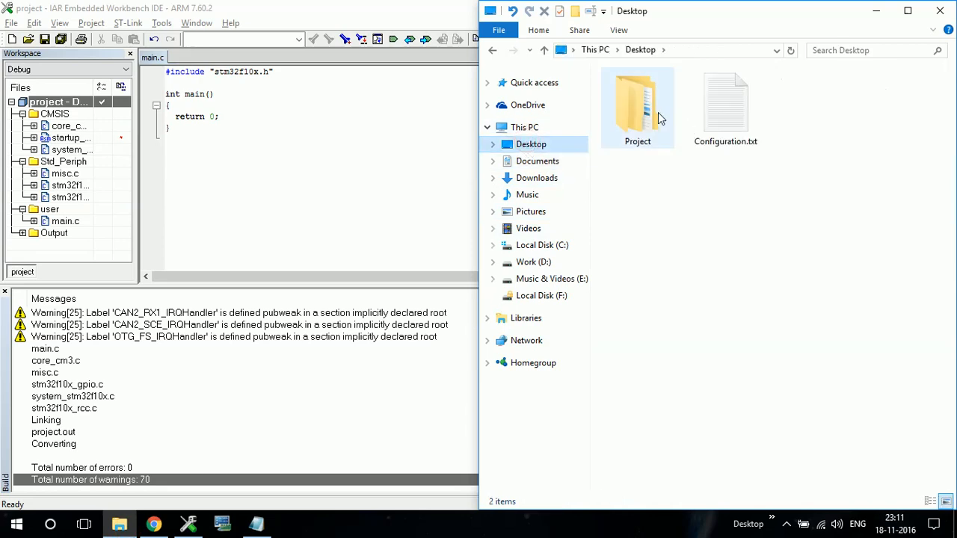
double_click(658, 112)
left_click(633, 107)
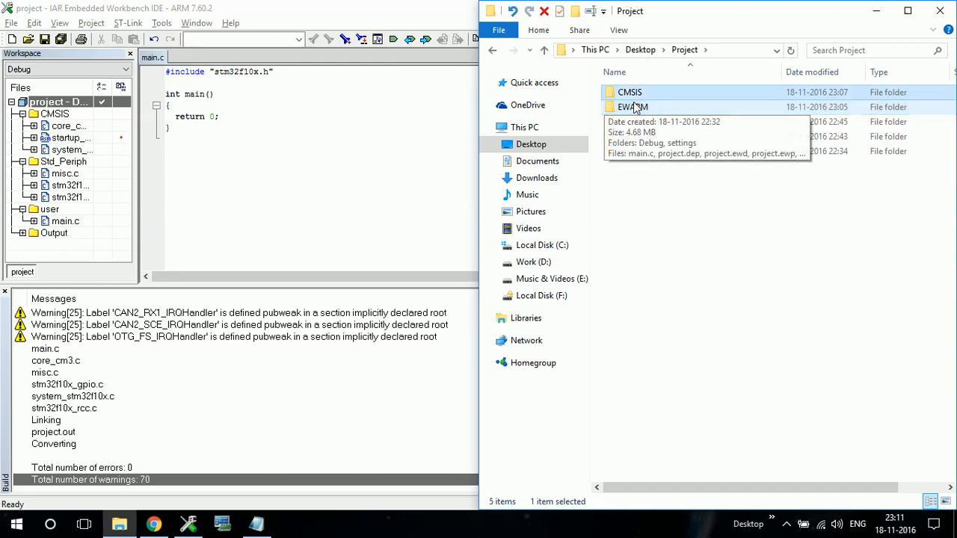
double_click(632, 93)
key("ctrl+v")
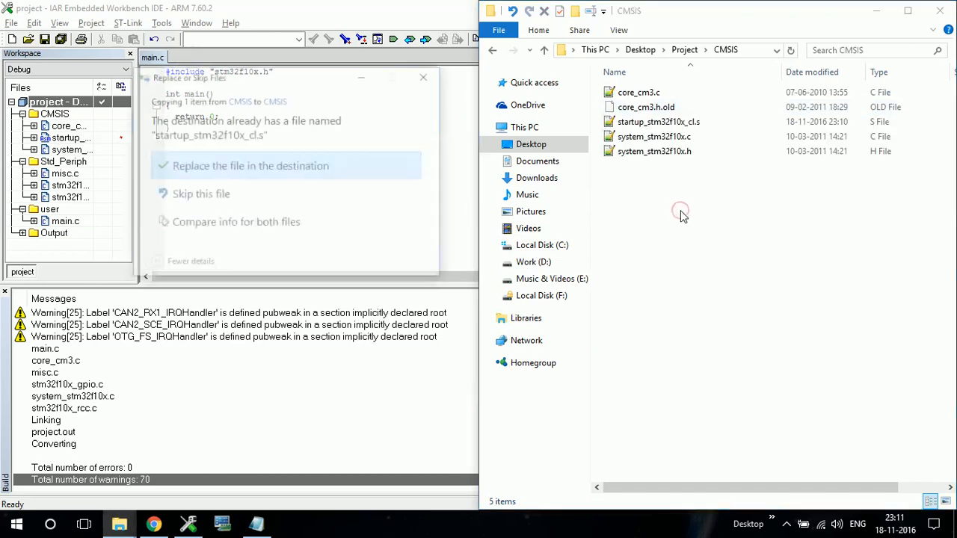
left_click(249, 166)
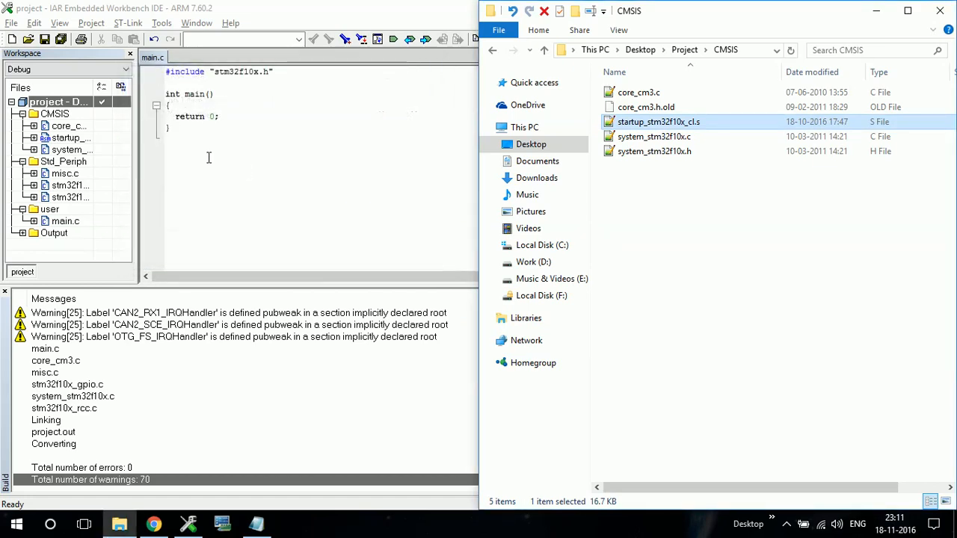
Step: Switch to IAR Embedded Workbench and rebuild all project files with the replaced startup file
left_click(208, 156)
left_click(90, 22)
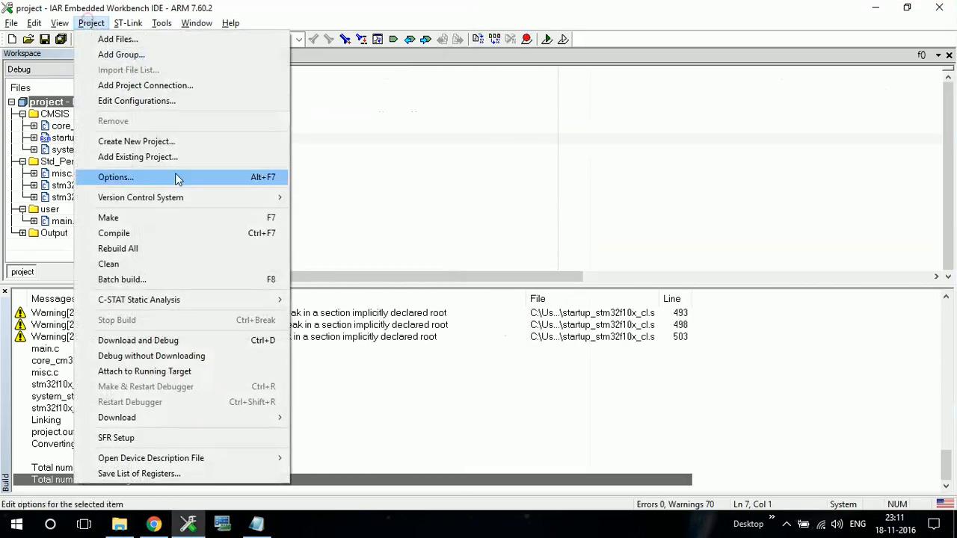
left_click(170, 249)
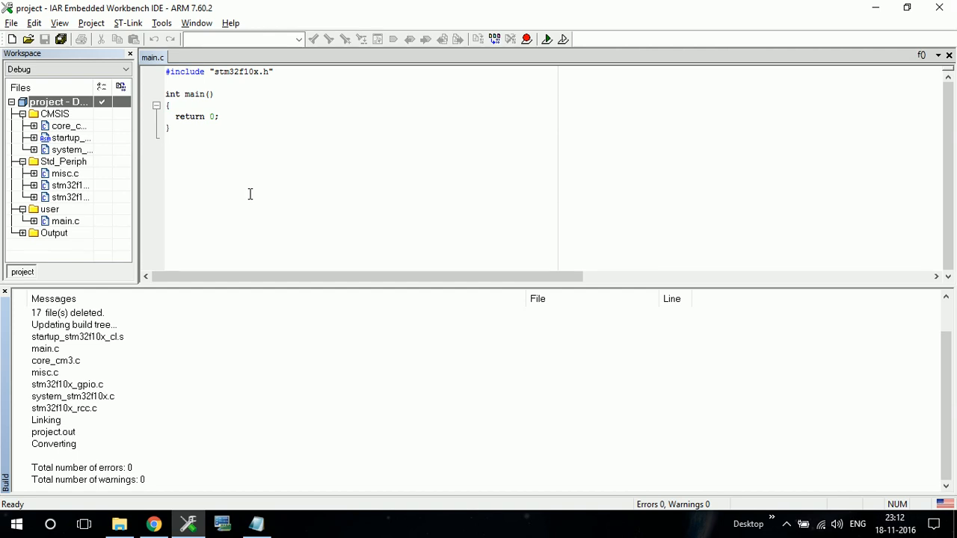
Step: Enlarge the main.c editor area slightly by reducing the height of the build messages area
left_click(277, 177)
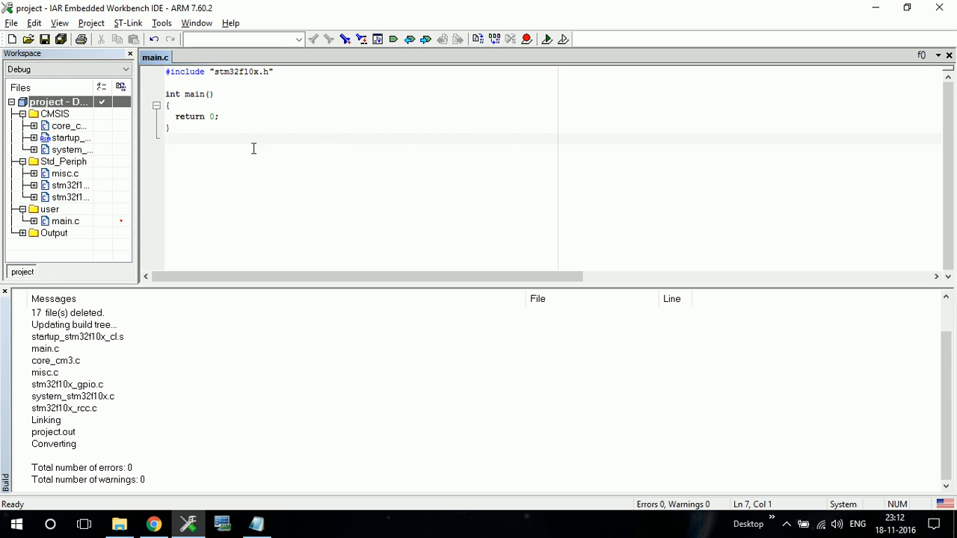
left_click_drag(351, 288, 356, 312)
left_click(397, 532)
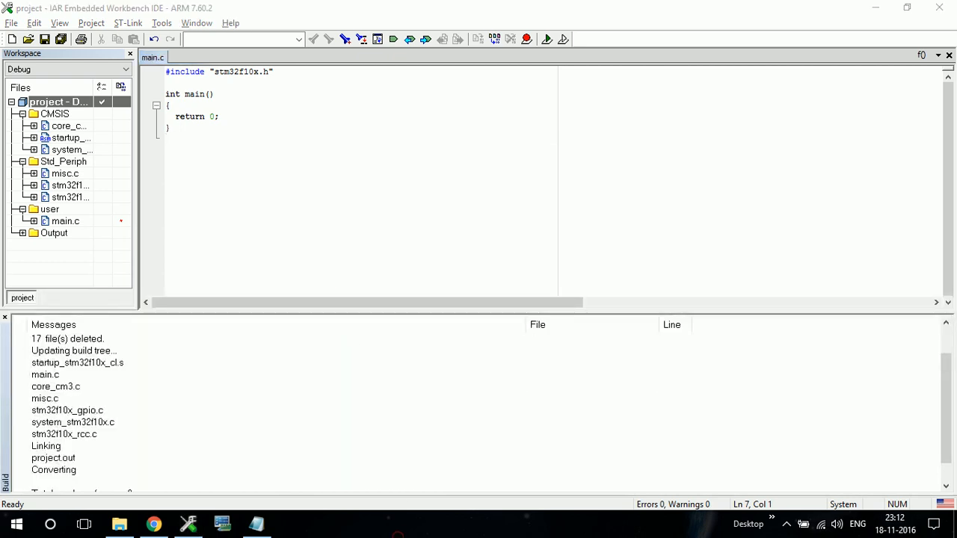